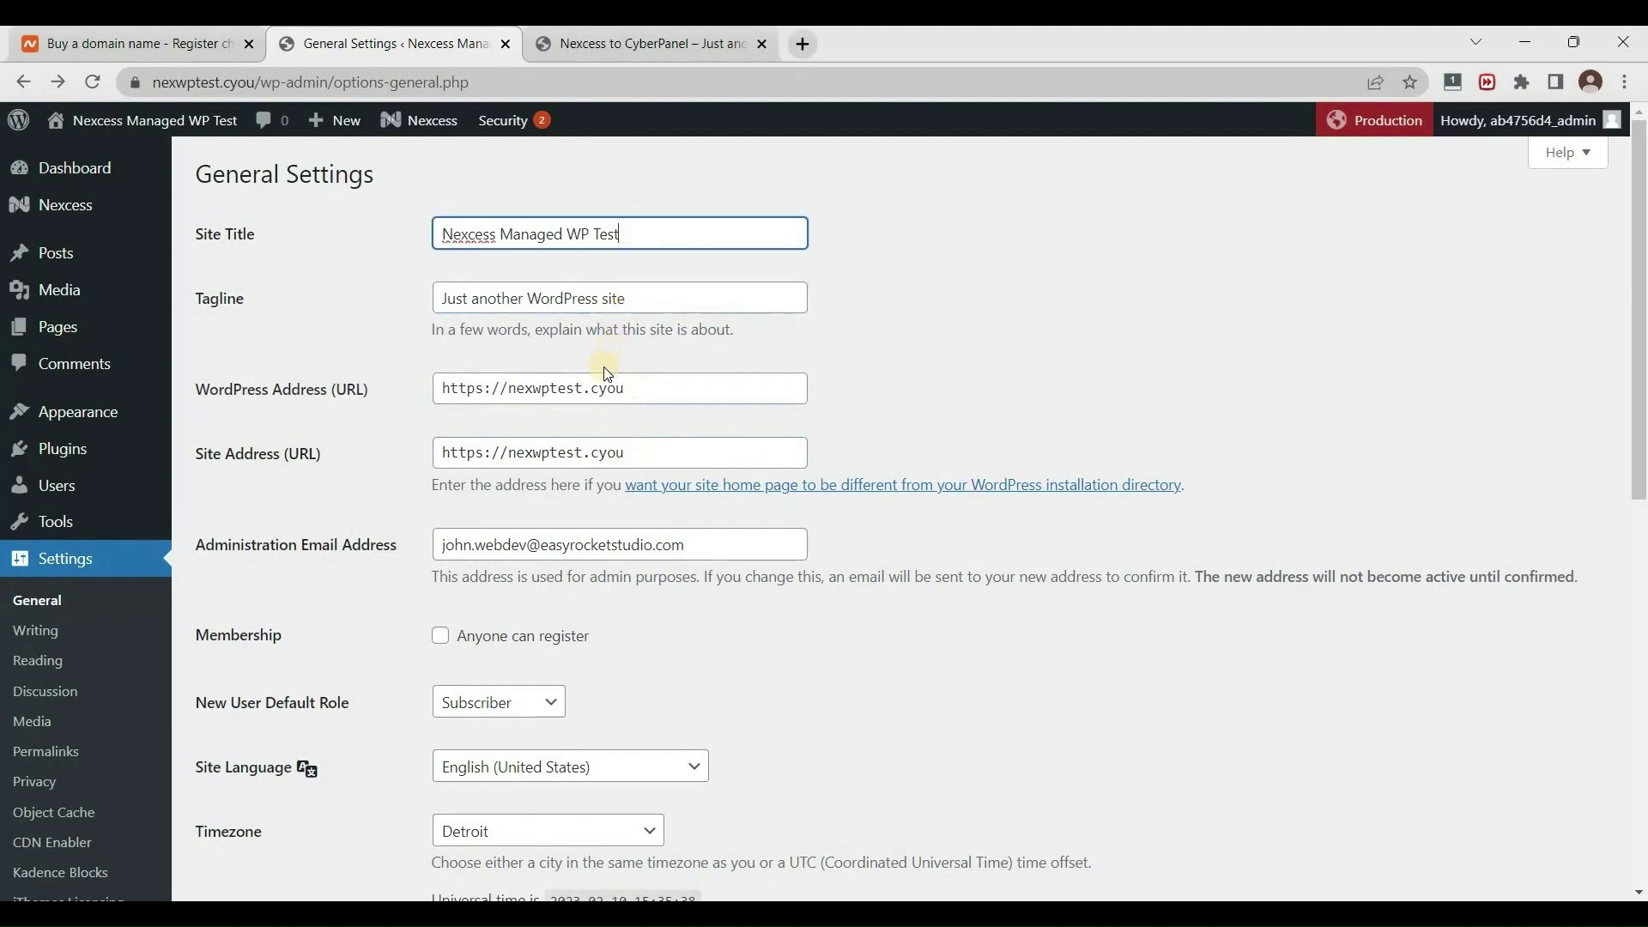
pyautogui.click(621, 49)
pyautogui.scroll(-5, 867, 379)
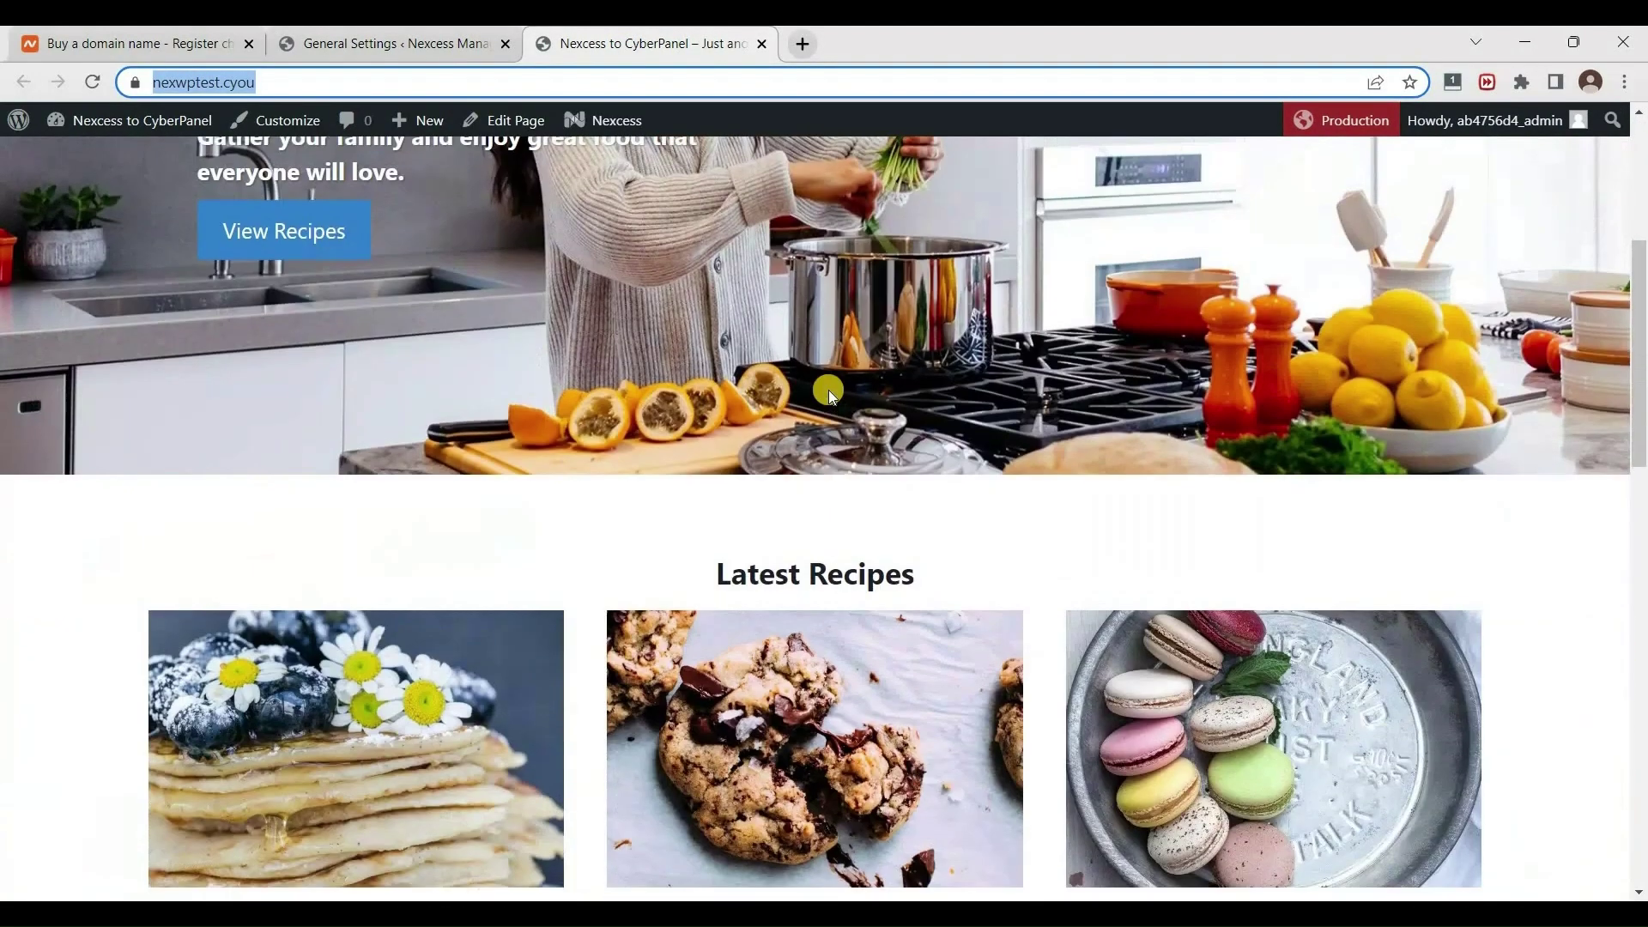
pyautogui.scroll(5, 827, 392)
pyautogui.scroll(-17, 837, 411)
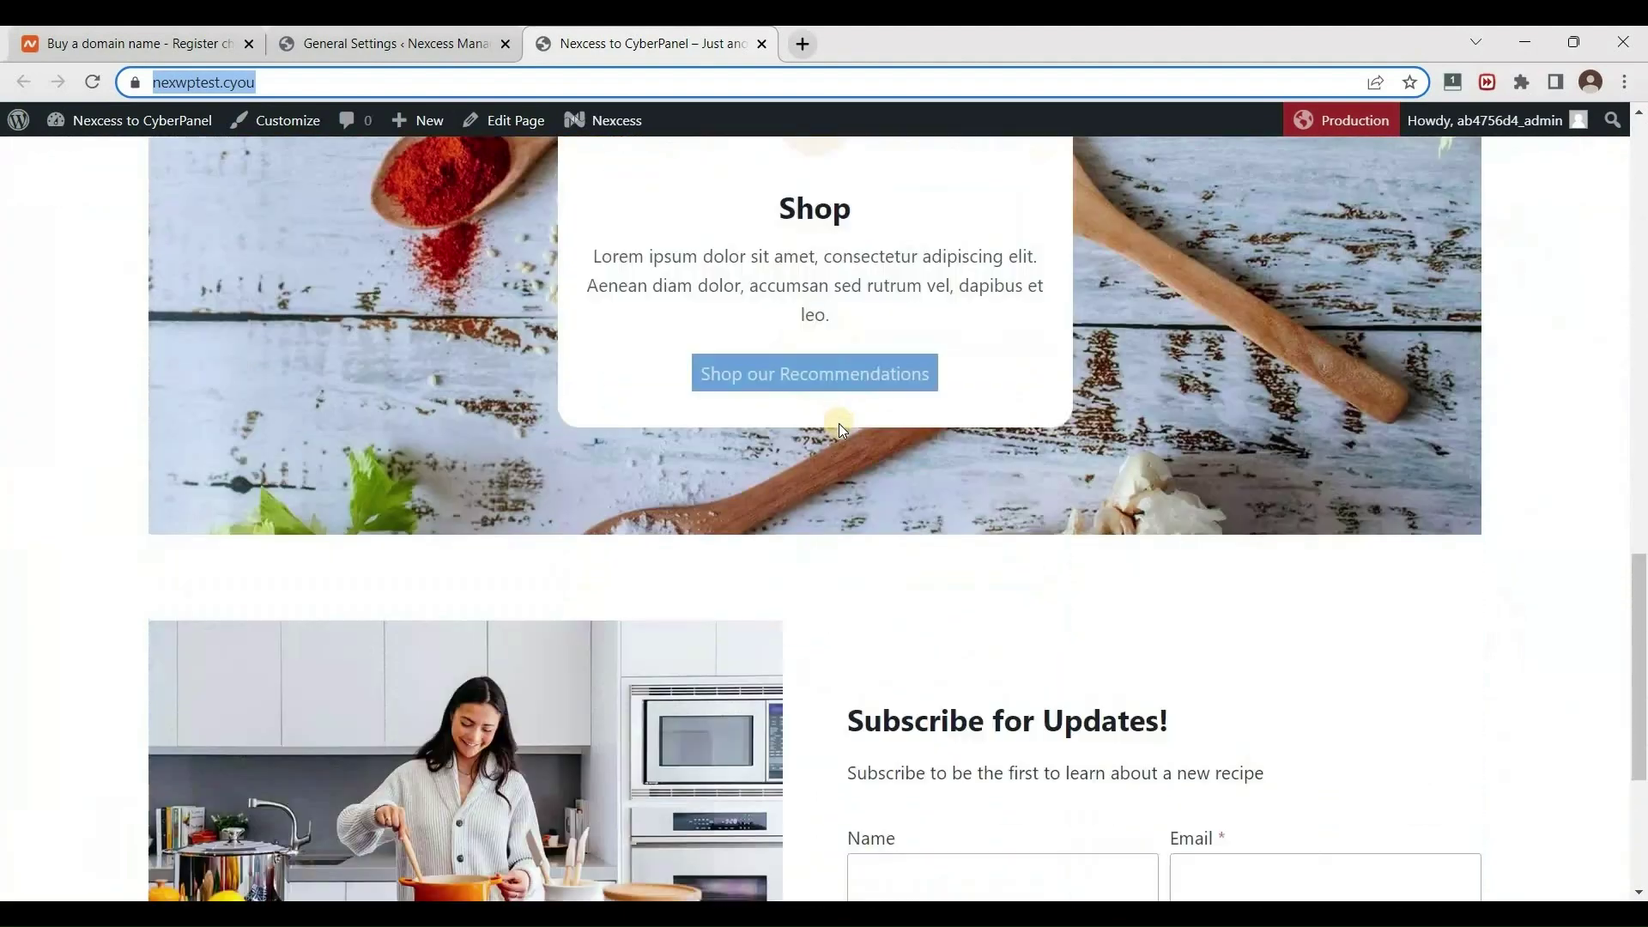
pyautogui.scroll(-4, 838, 424)
pyautogui.scroll(15, 836, 419)
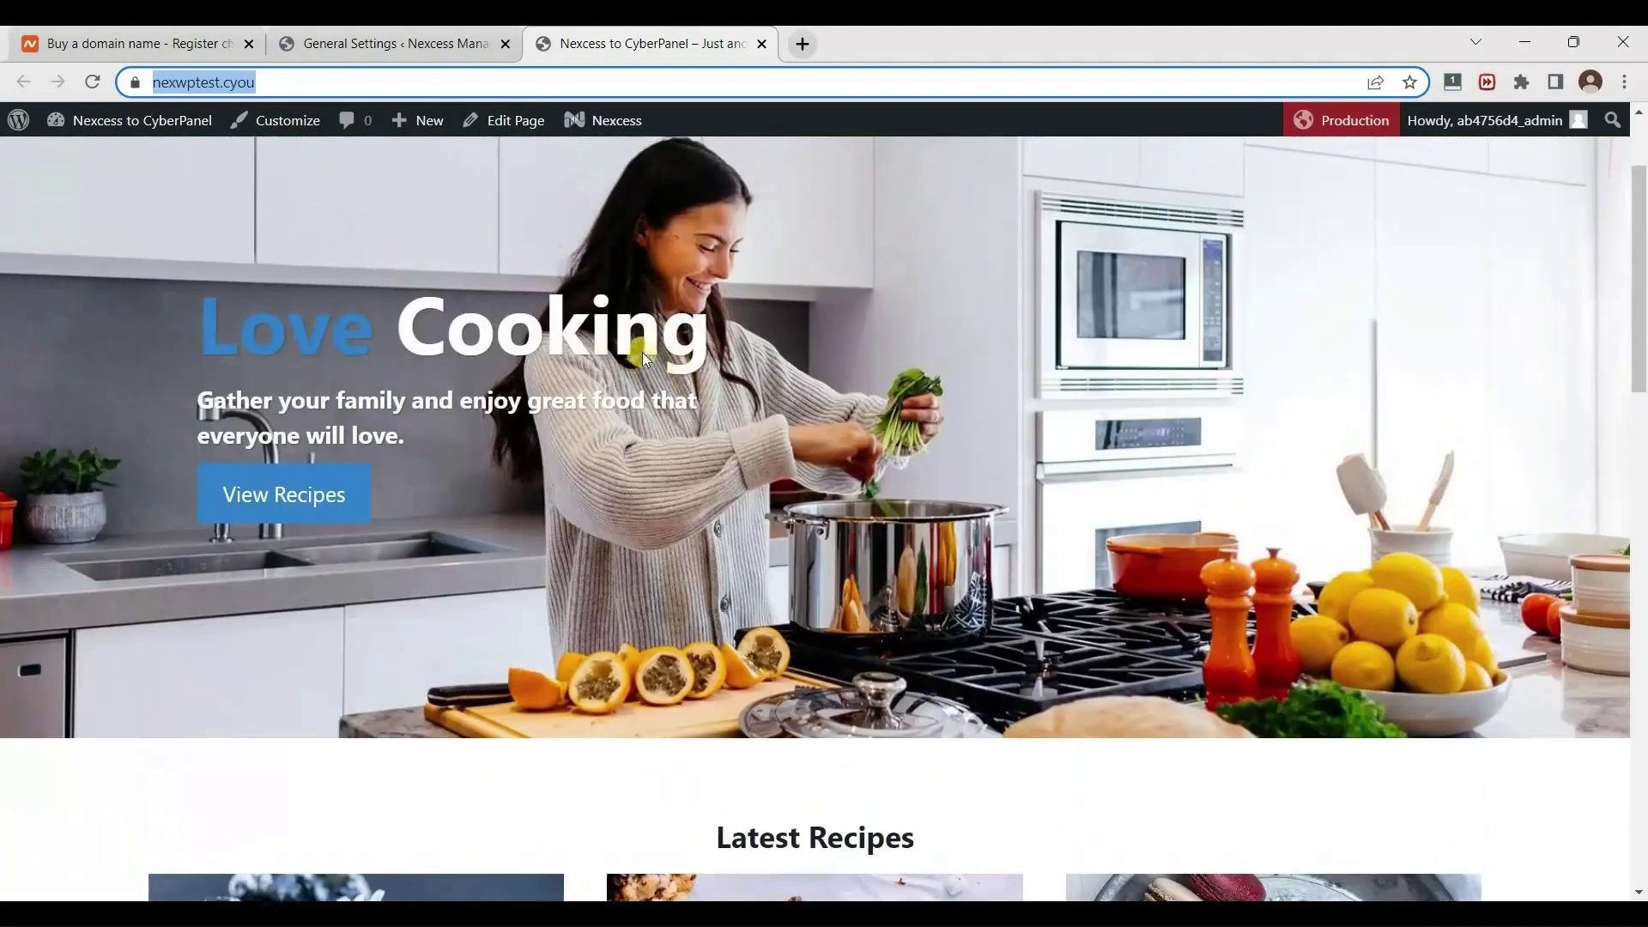
pyautogui.scroll(2, 651, 347)
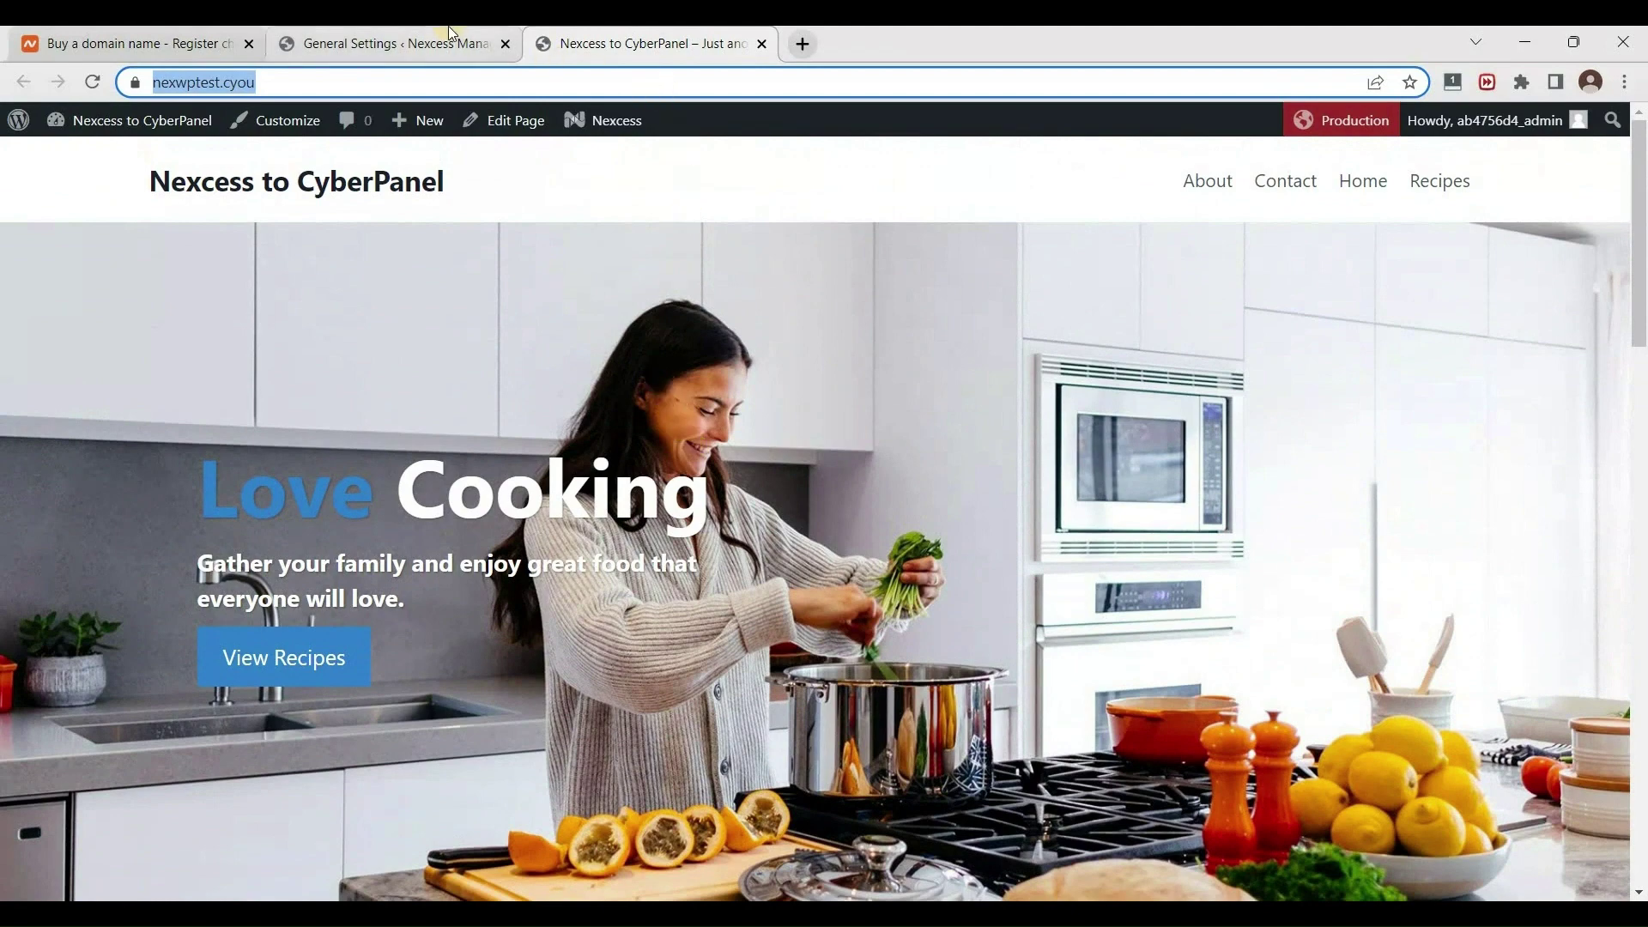
pyautogui.click(420, 50)
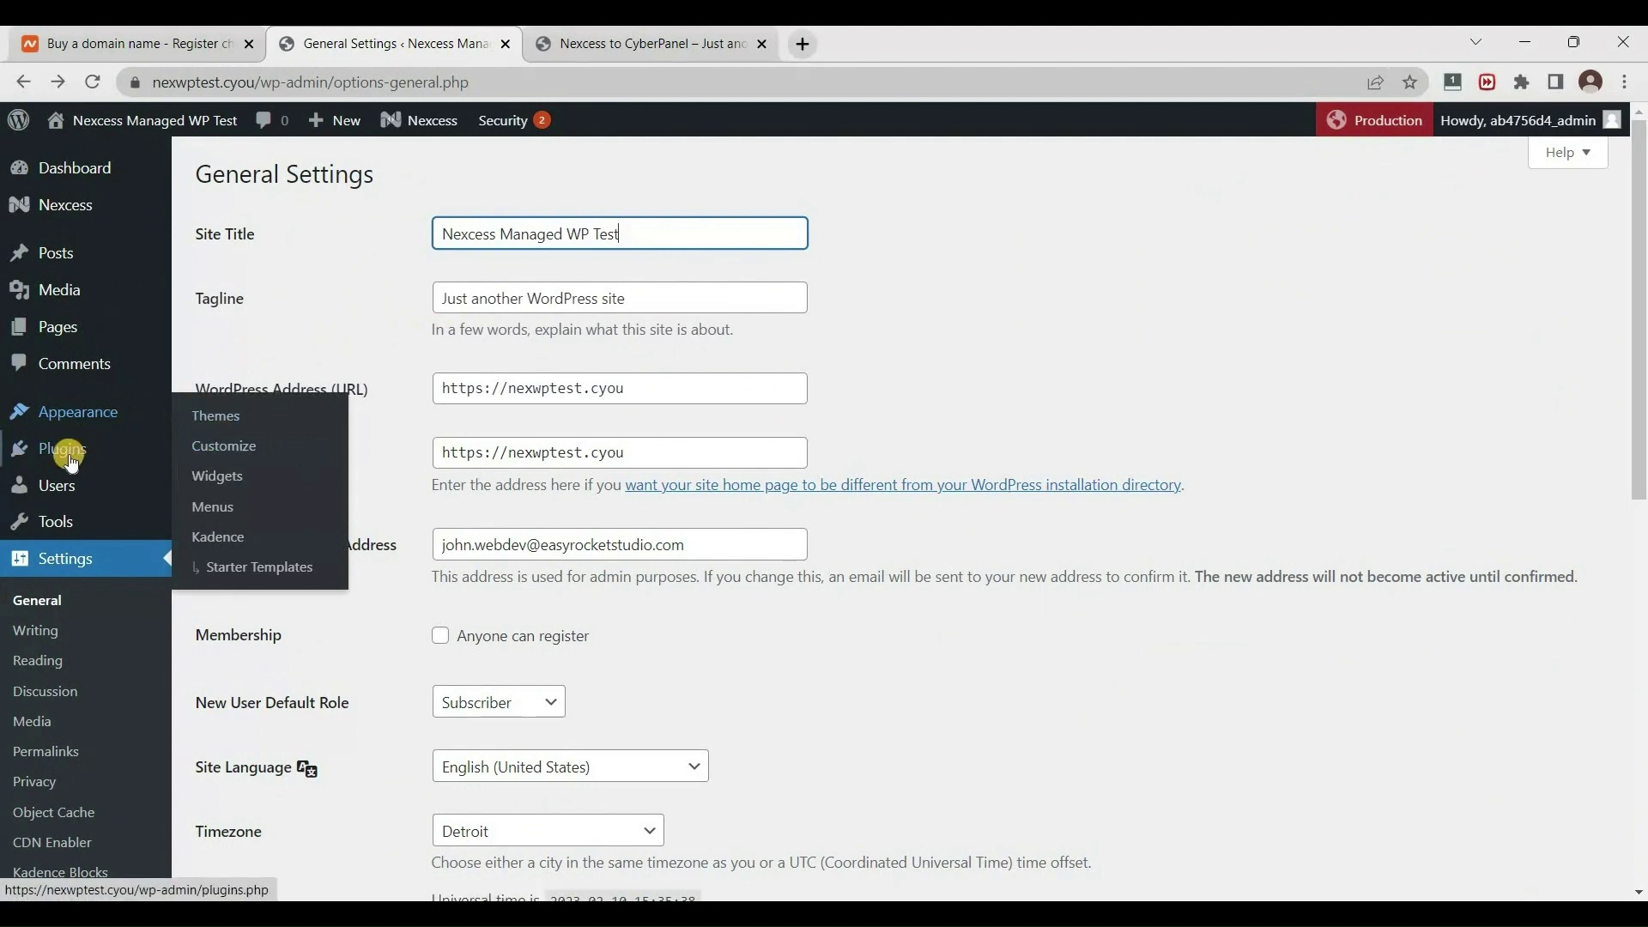
# Search the plugin directory for 'all in one migration', then install and activate All-in-One WP Migration.
pyautogui.moveTo(72, 464)
pyautogui.click(257, 478)
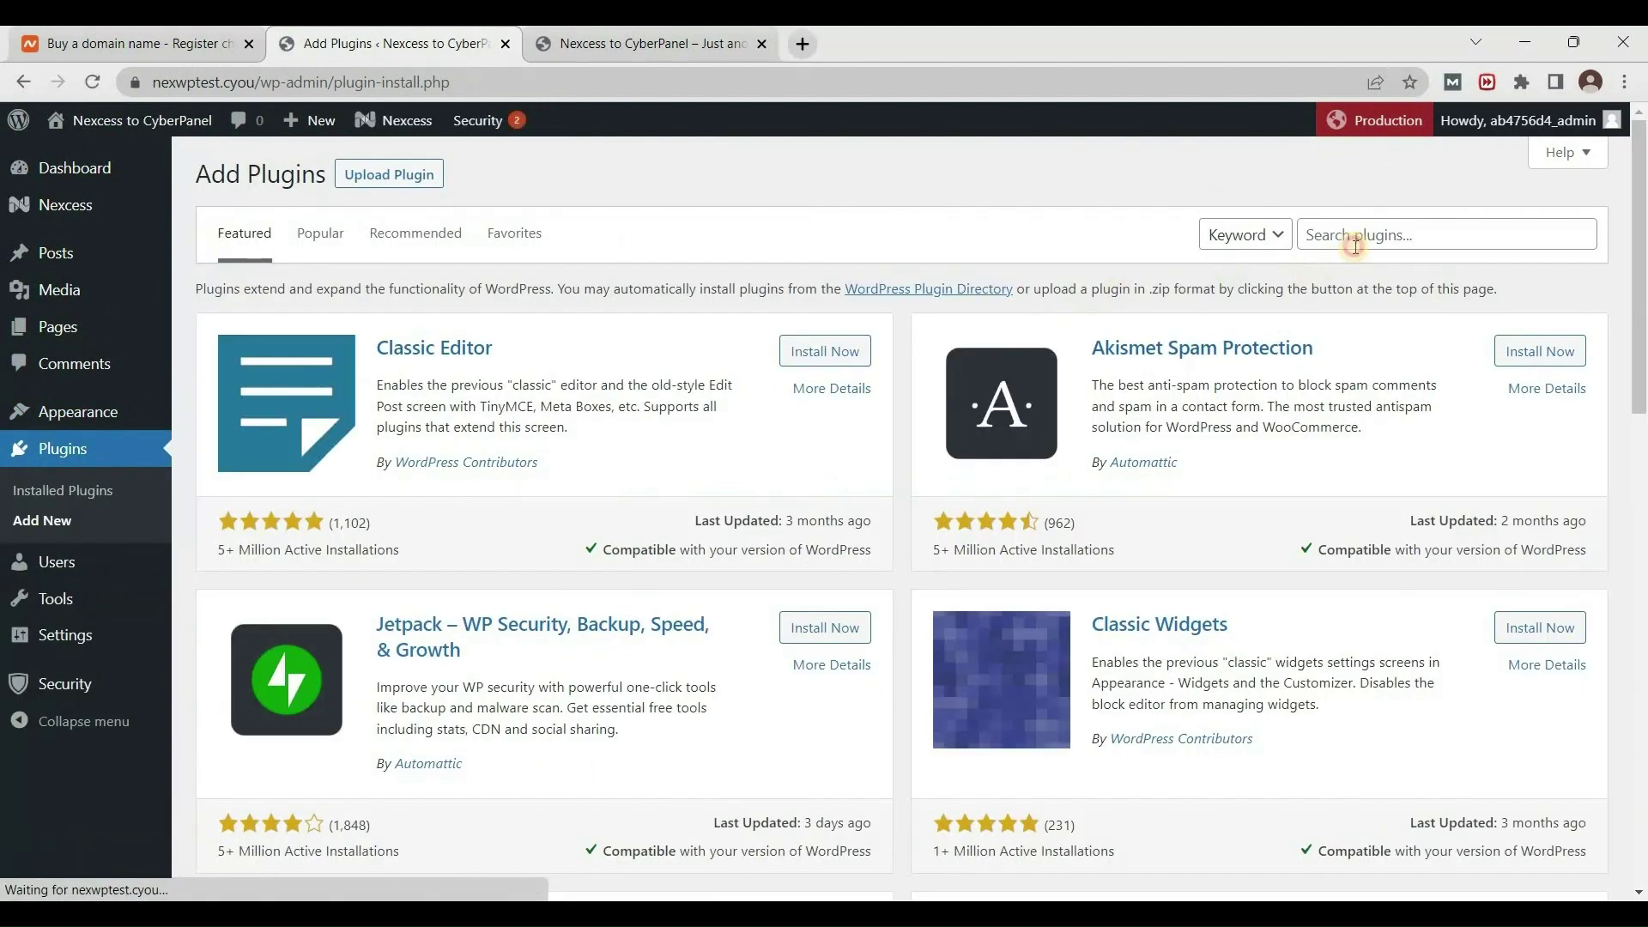
pyautogui.click(1356, 240)
pyautogui.write('all in one migration')
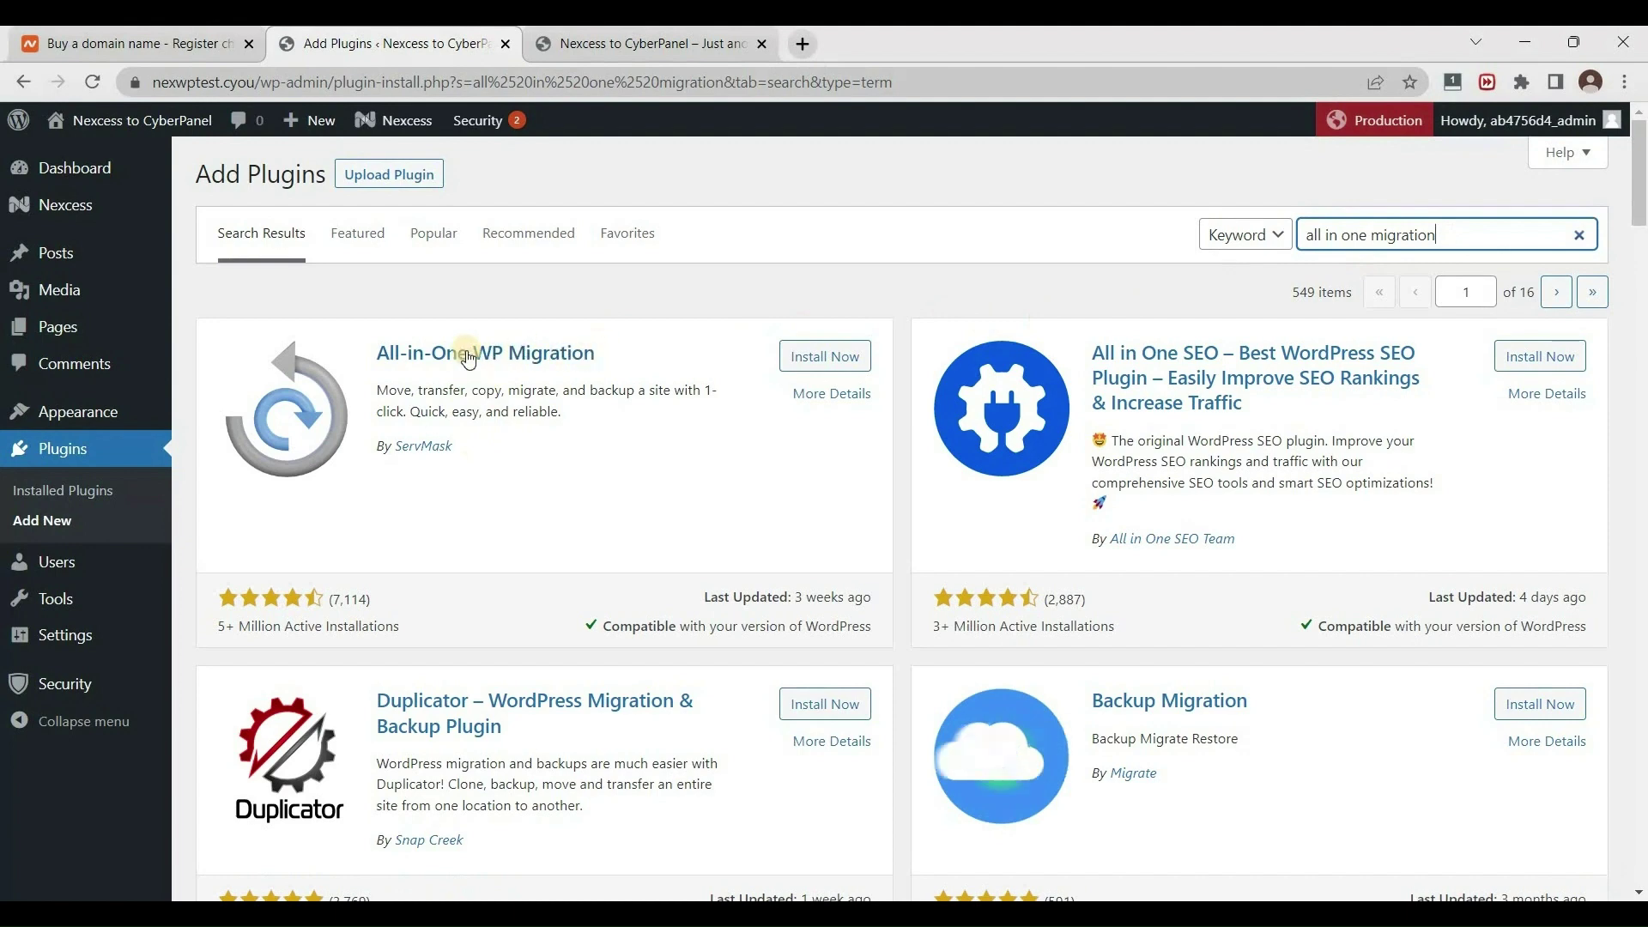
pyautogui.click(842, 372)
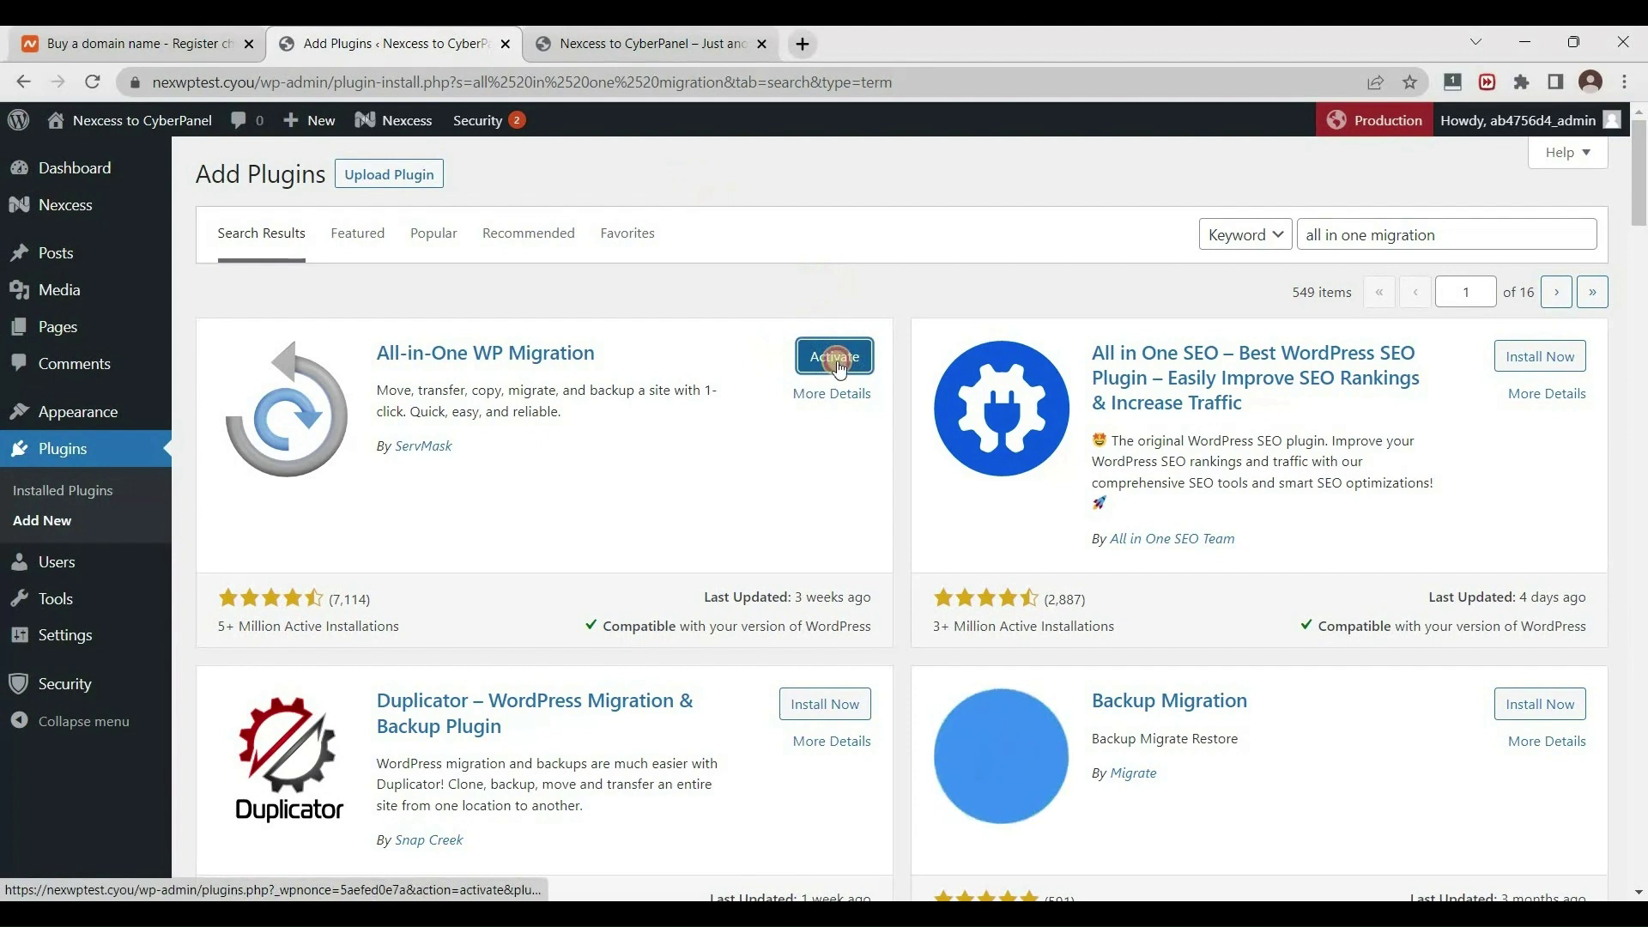
pyautogui.click(837, 361)
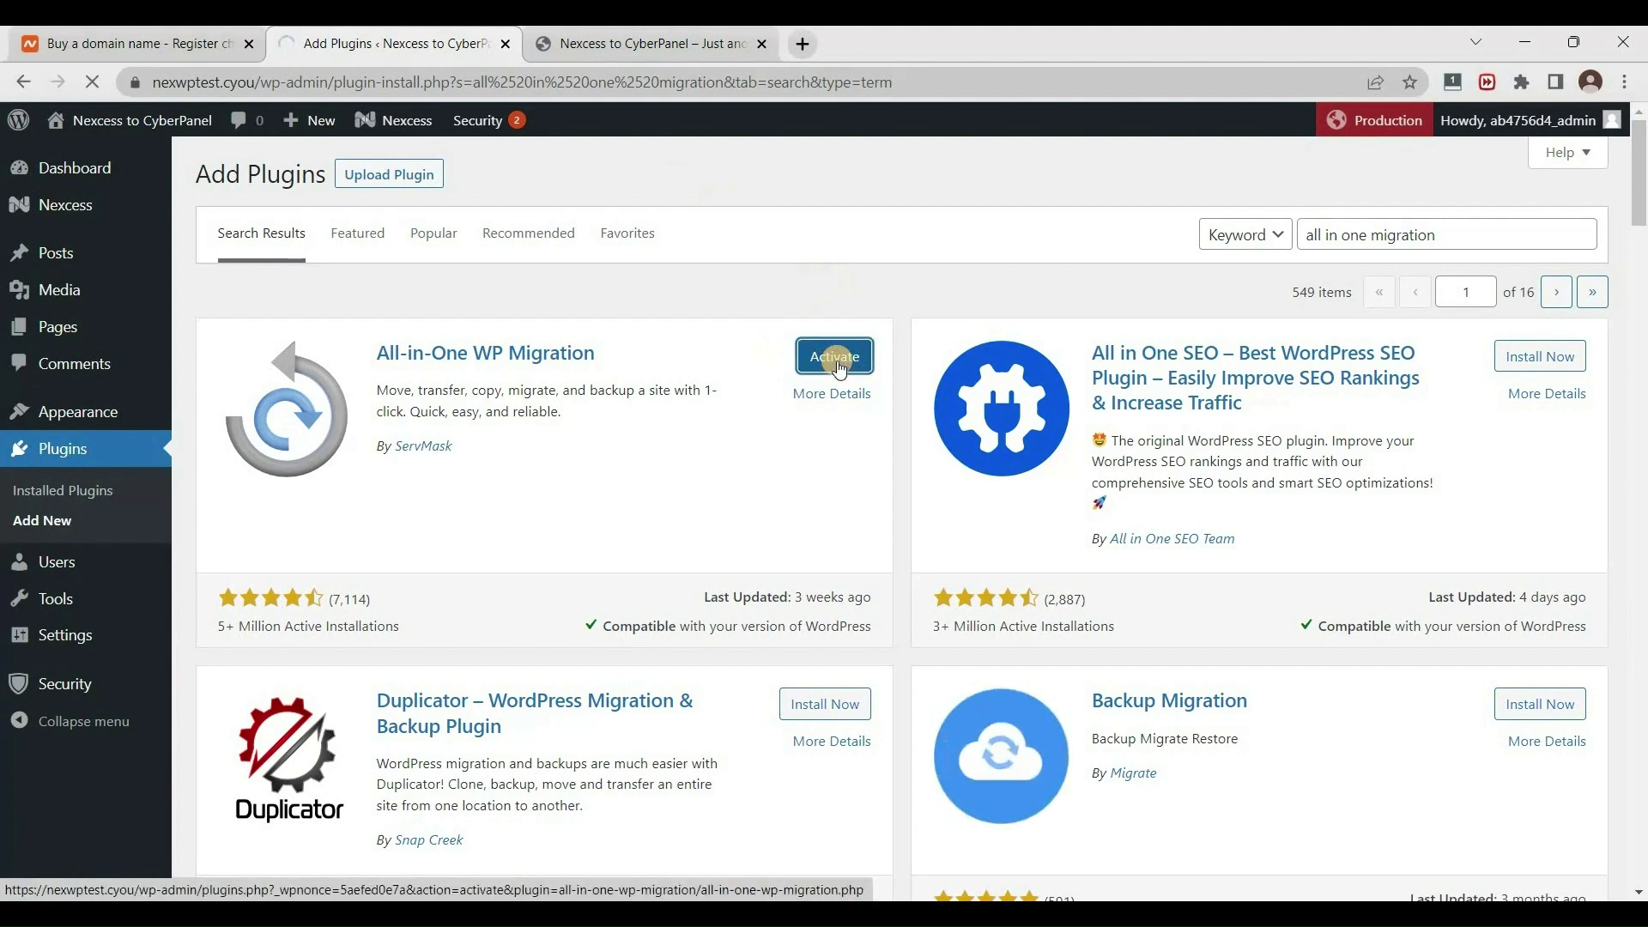
pyautogui.scroll(-1, 92, 660)
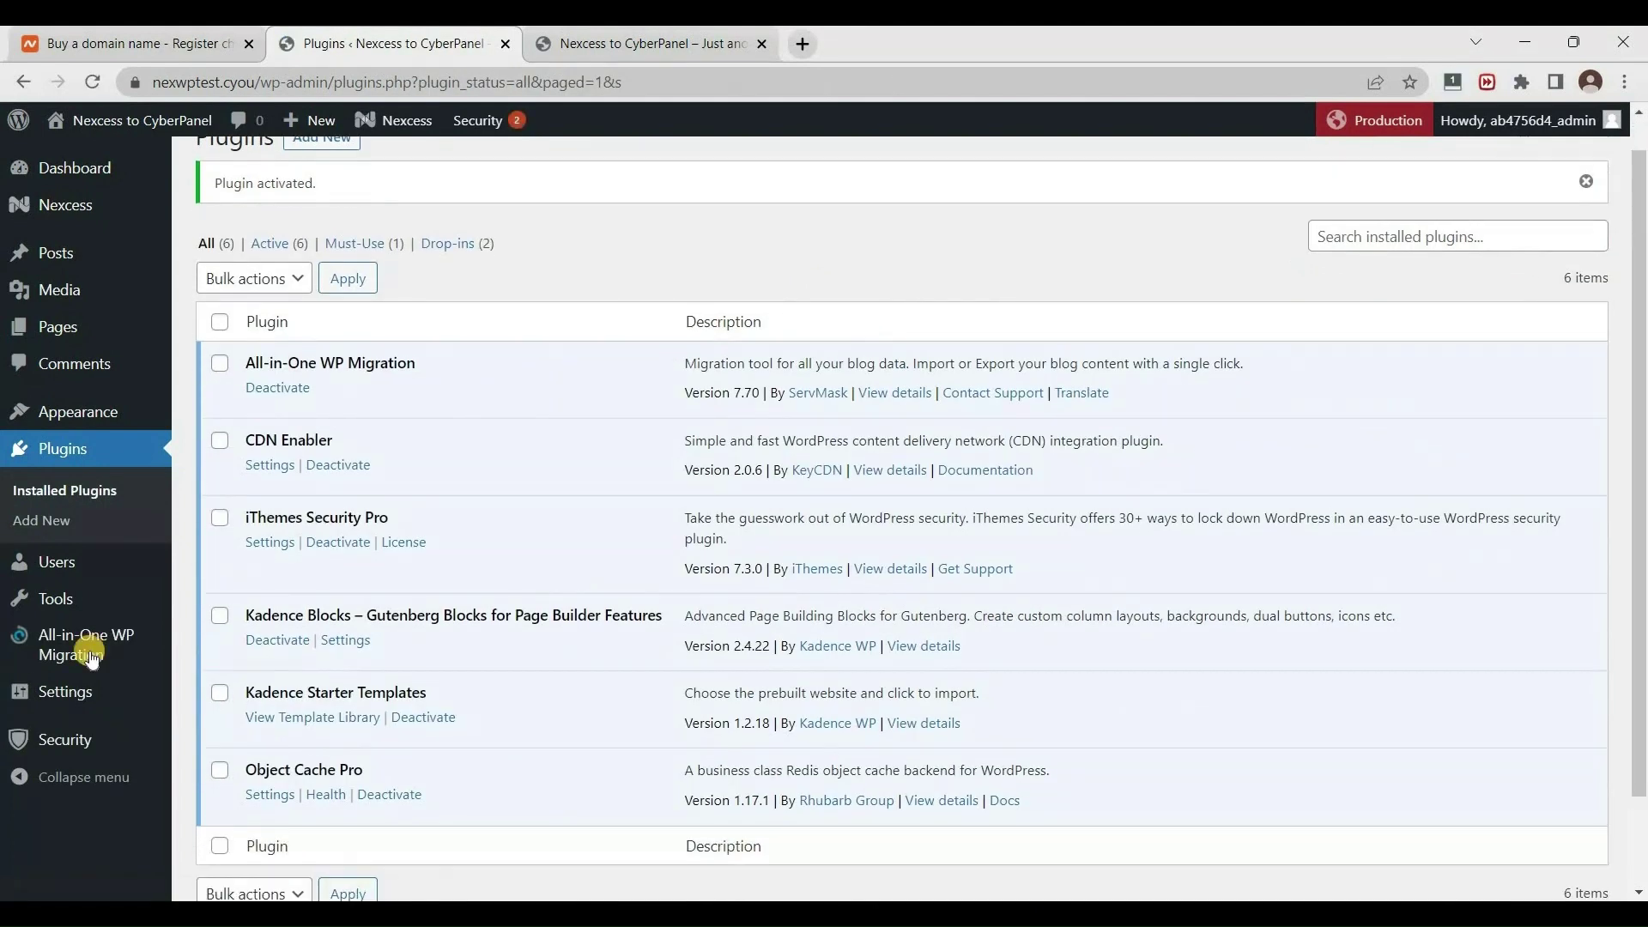
# Open the All-in-One WP Migration Export page and expand its Export To list.
pyautogui.moveTo(92, 659)
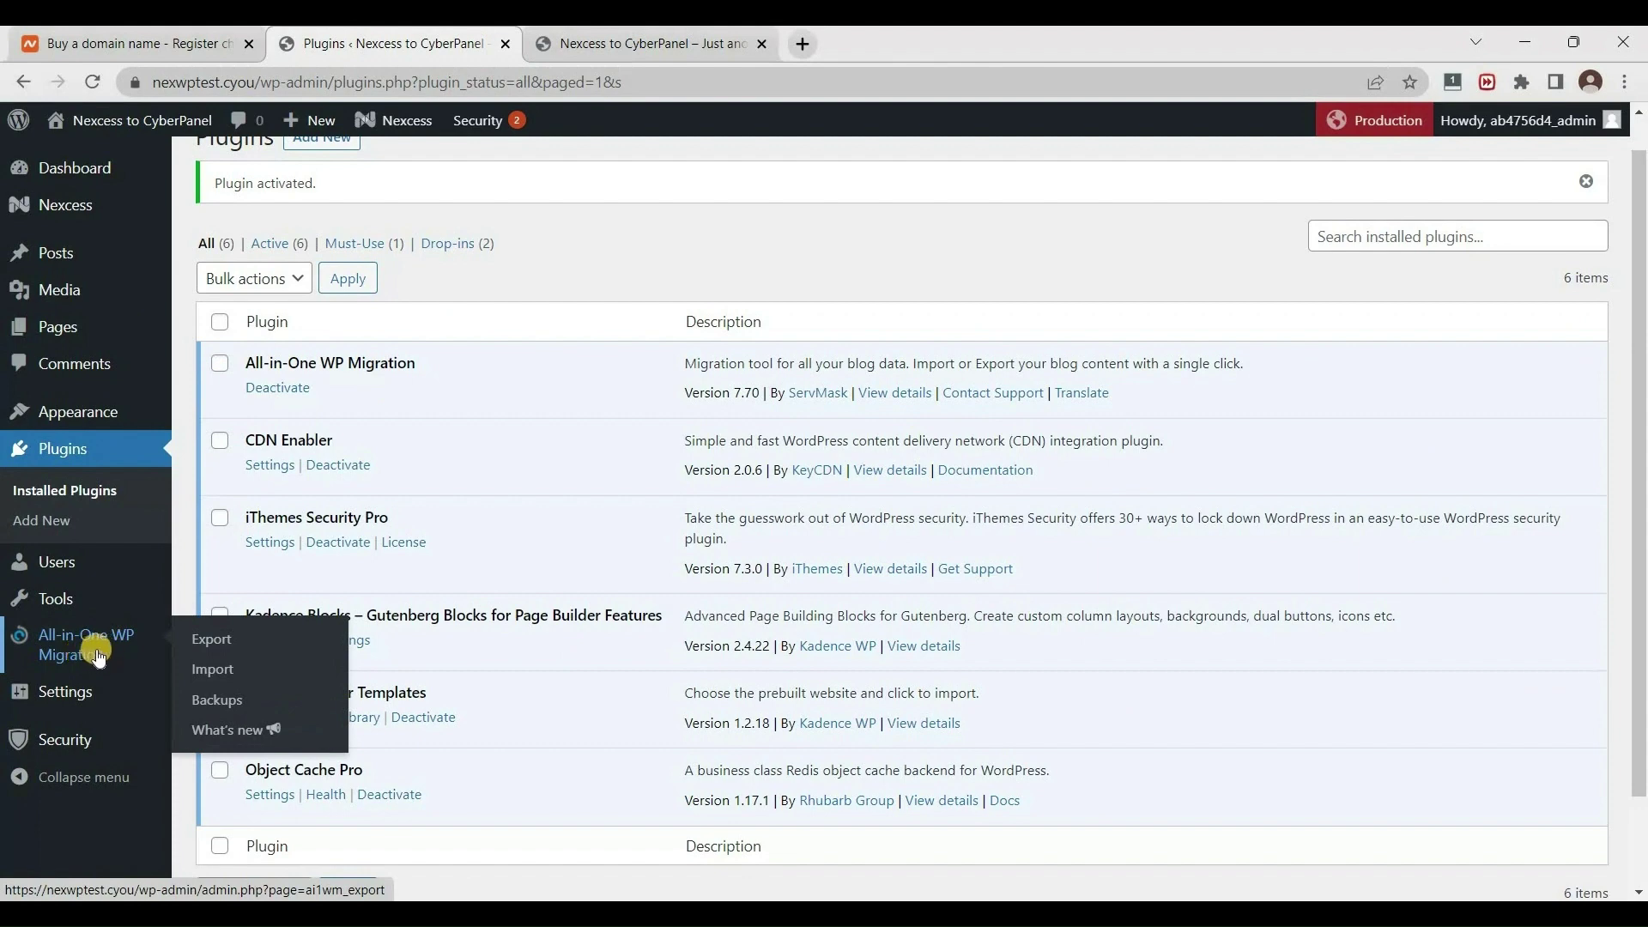
pyautogui.click(150, 637)
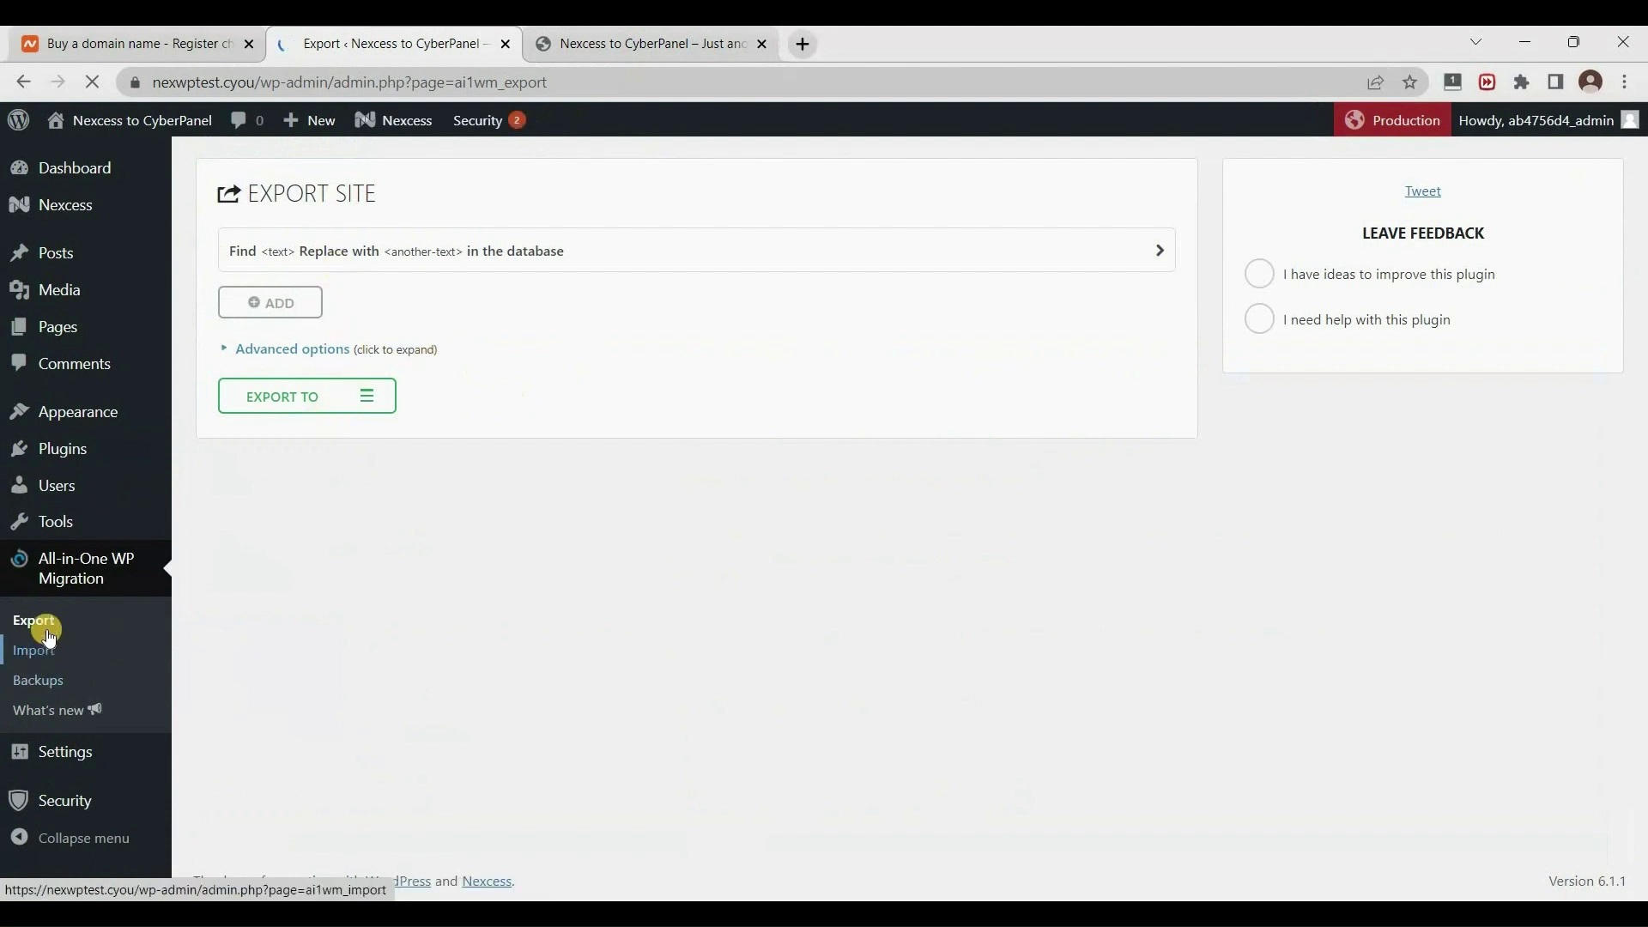
pyautogui.click(295, 307)
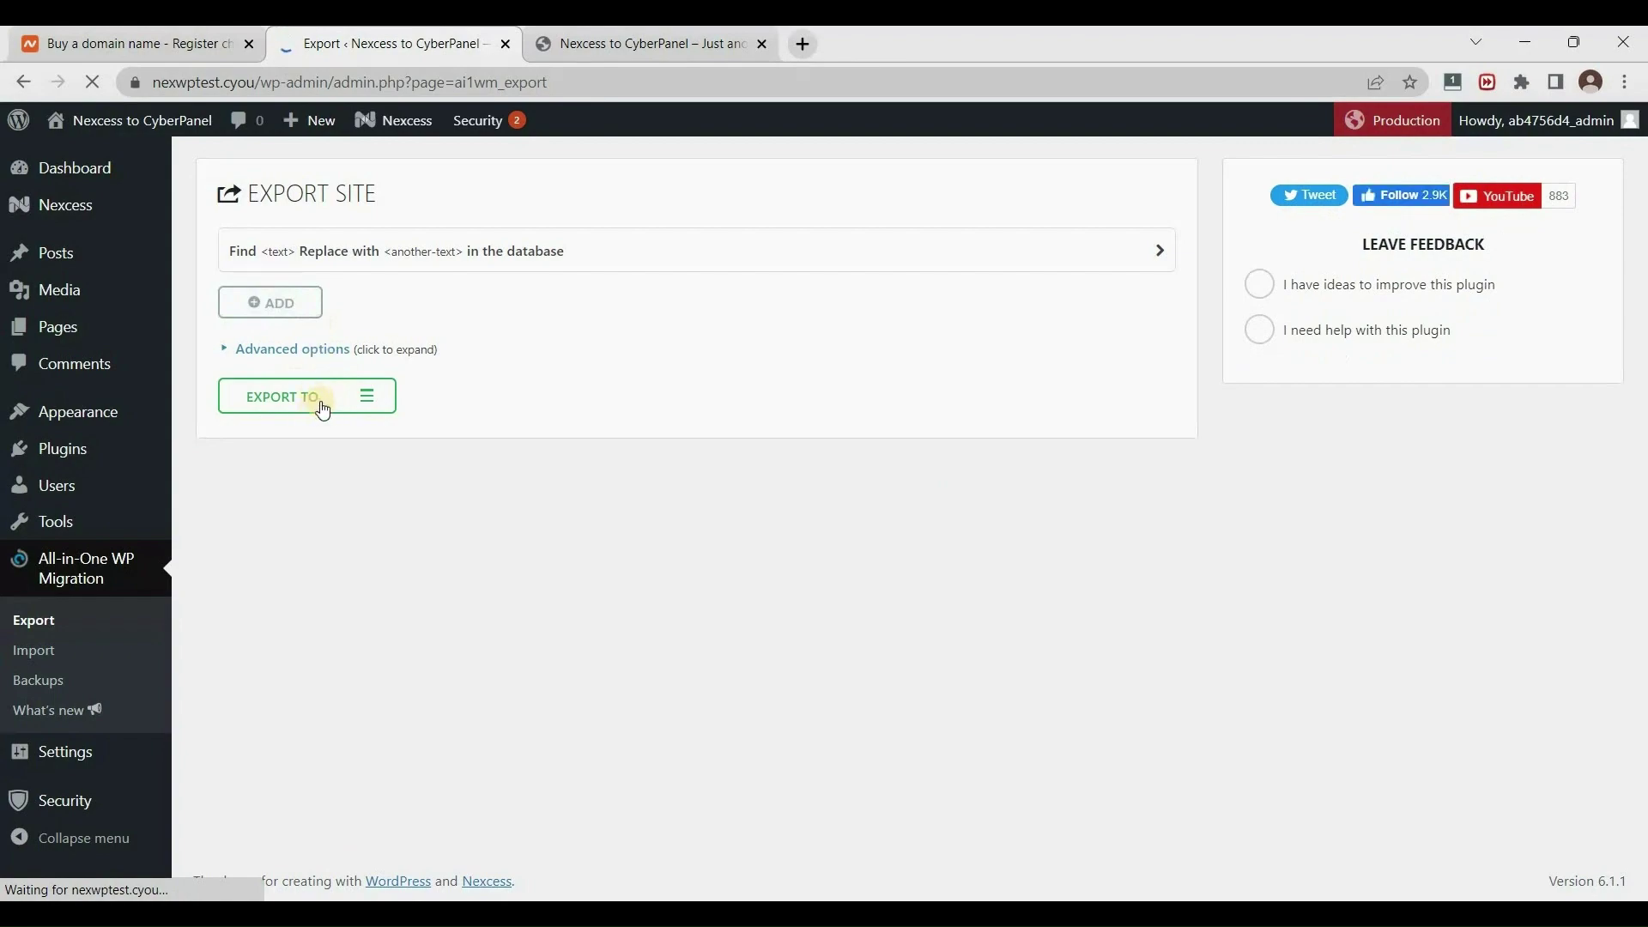
# Switch to the site homepage tab and scroll through it.
pyautogui.click(639, 44)
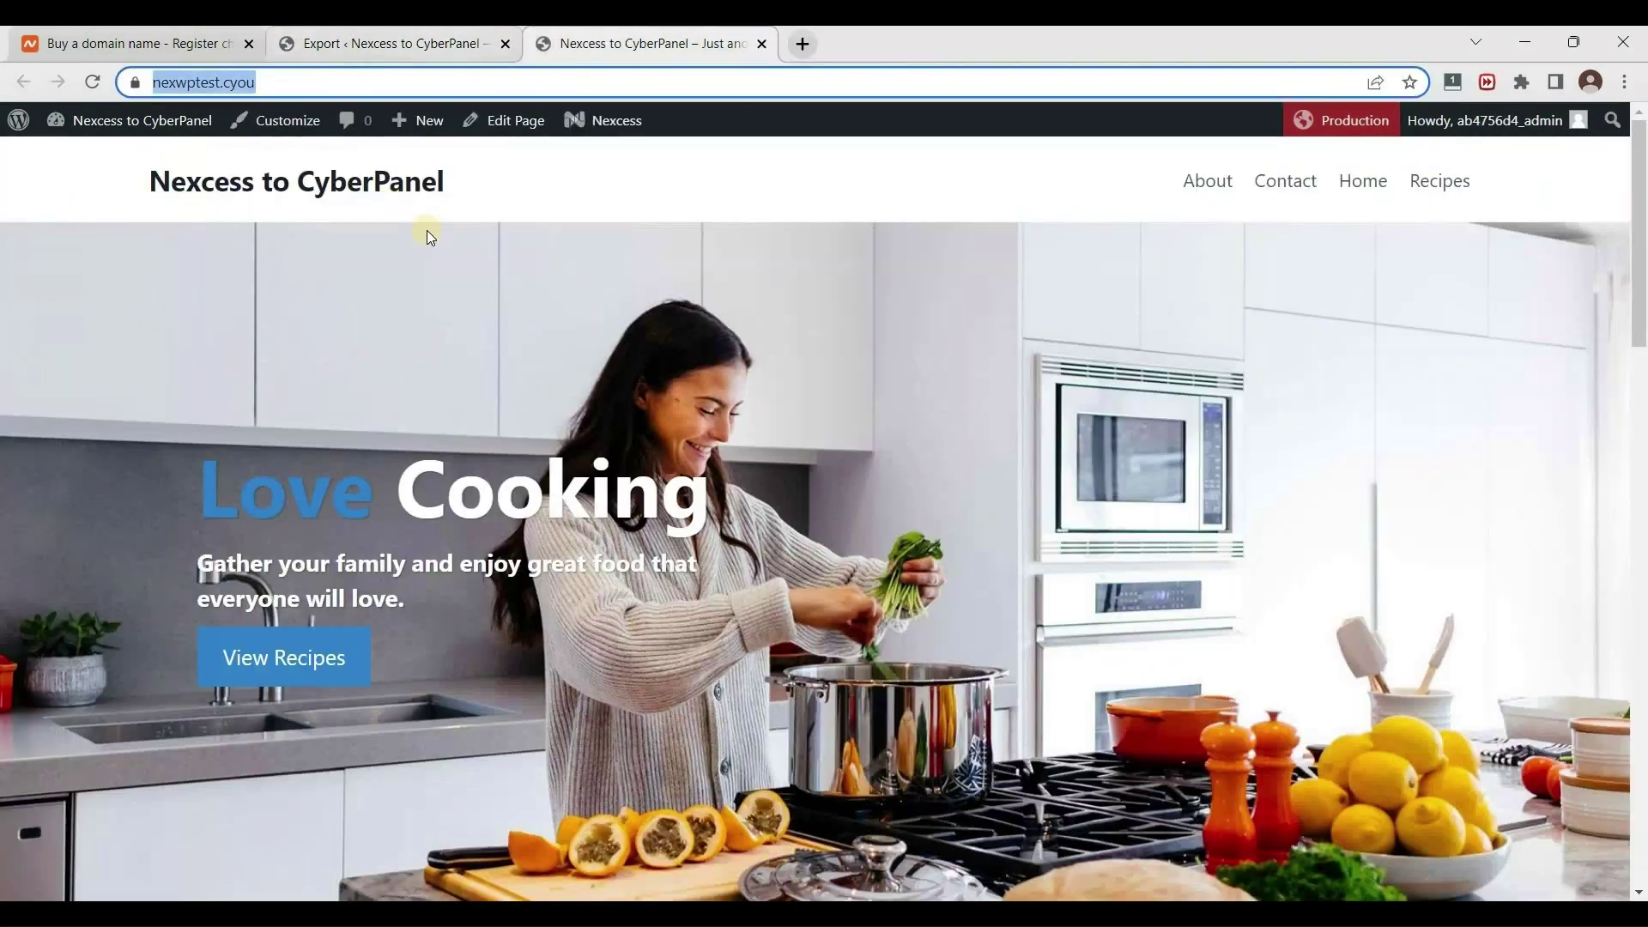
pyautogui.scroll(-8, 918, 443)
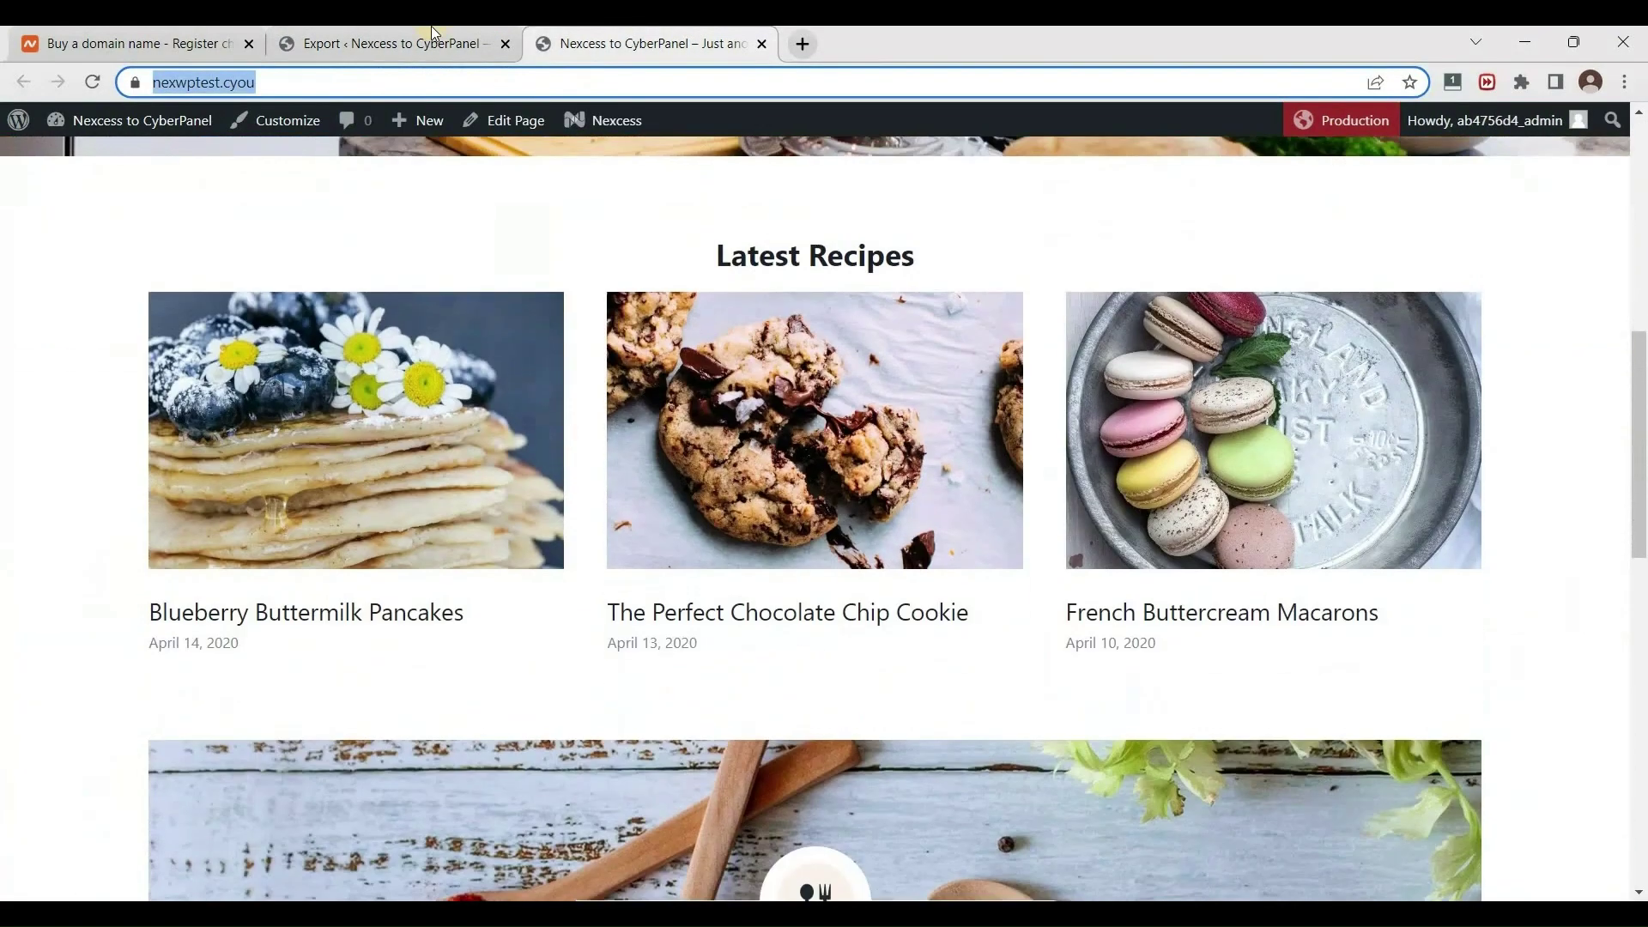
pyautogui.scroll(7, 872, 460)
# Back on the Export tab, export the WordPress site to File as a 157 MB download.
pyautogui.hotkey('ctrl', 'shift', 'Tab')
pyautogui.click(294, 395)
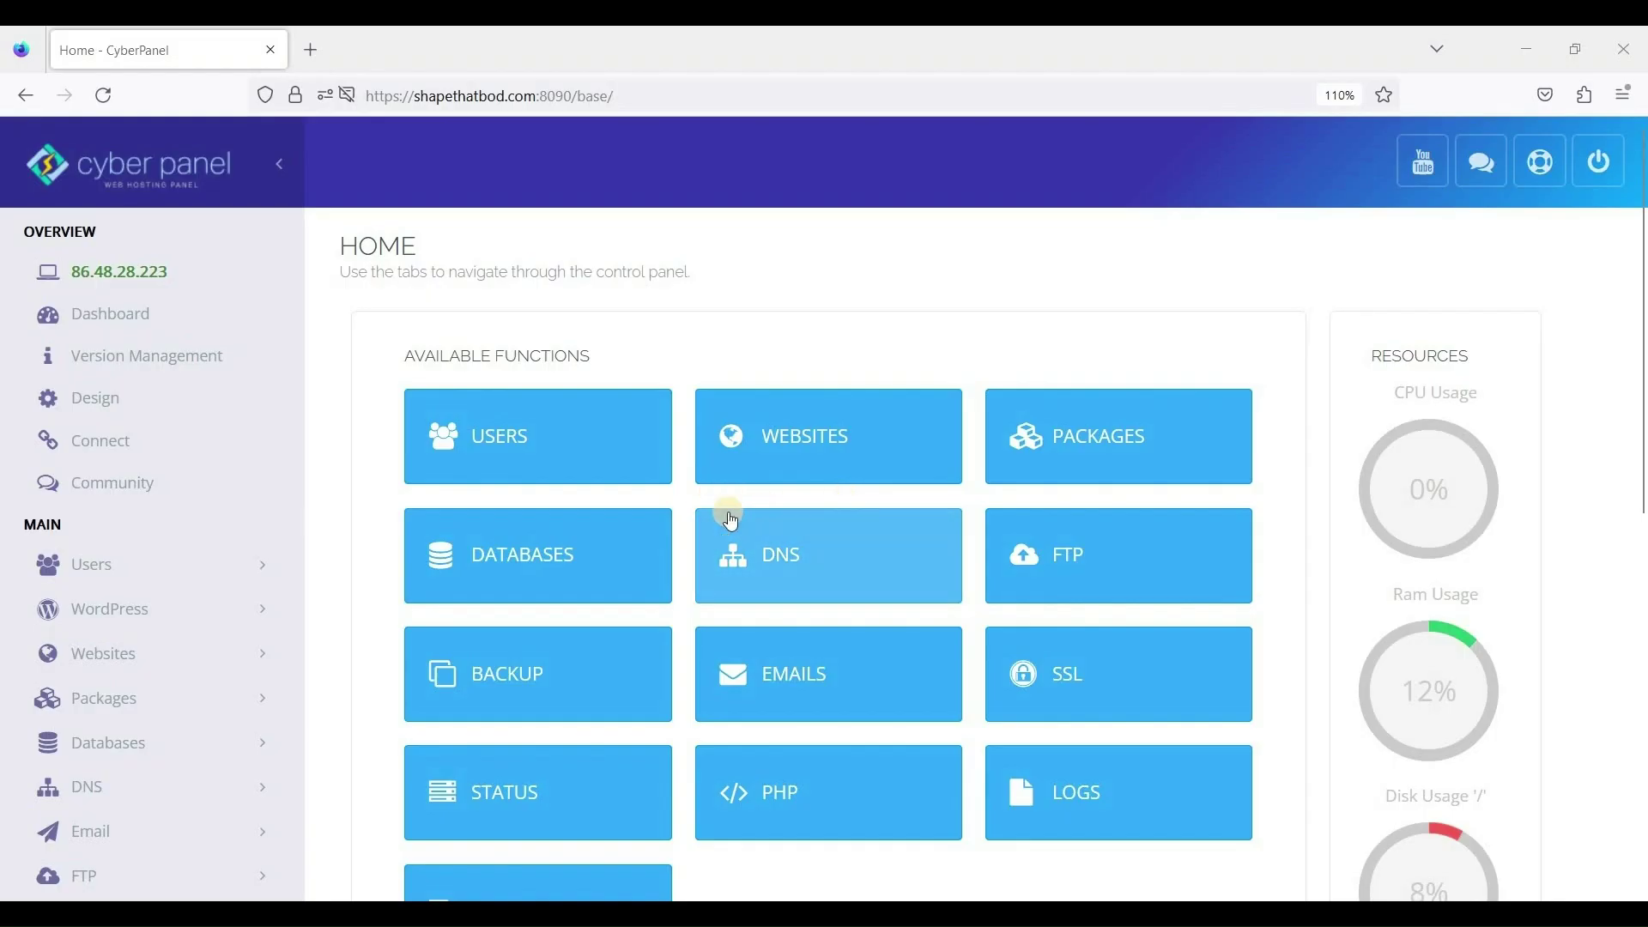
pyautogui.scroll(-3, 685, 513)
pyautogui.scroll(3, 680, 508)
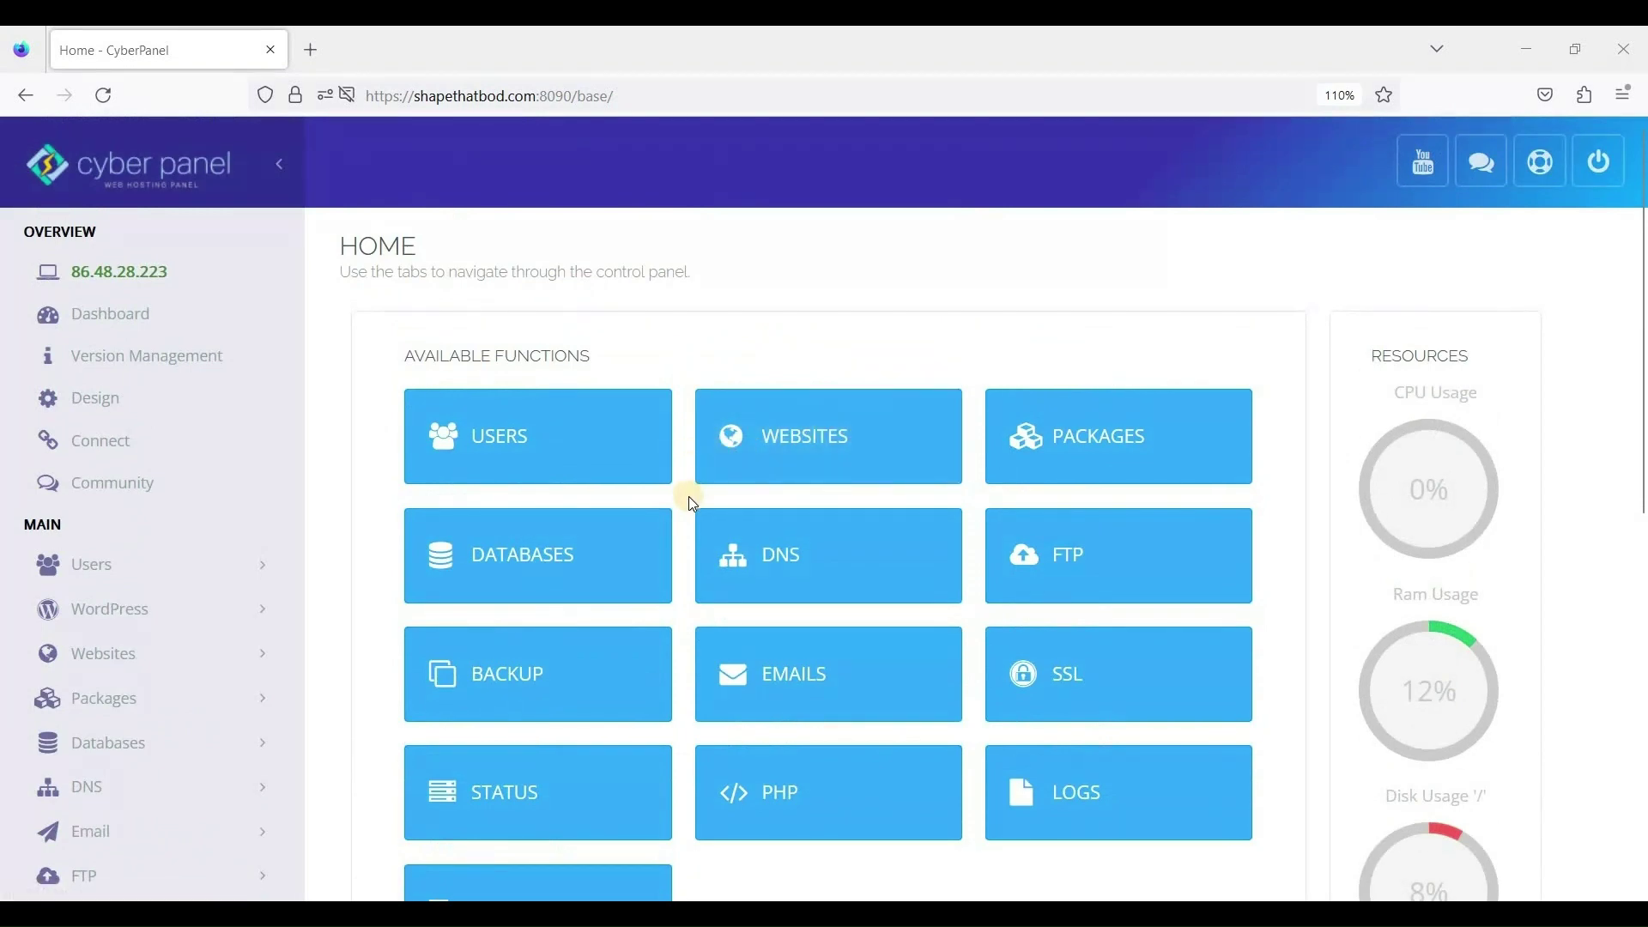
pyautogui.scroll(-3, 687, 498)
pyautogui.scroll(3, 685, 497)
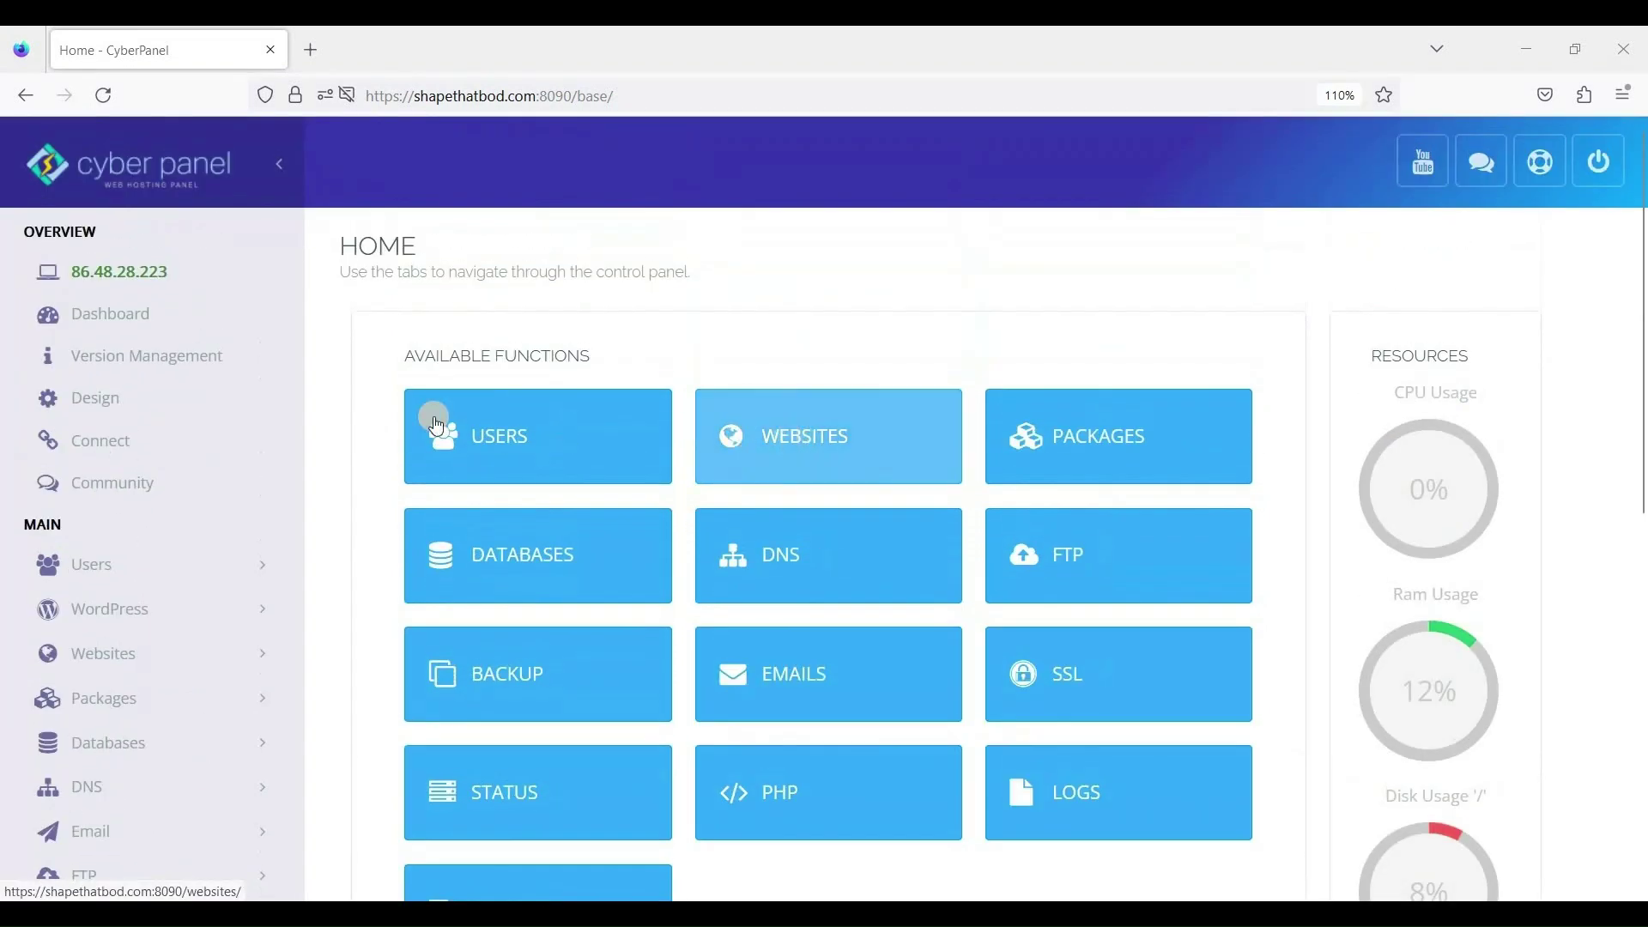
# Start a new website in CyberPanel with the Default package and admin as owner.
pyautogui.click(828, 458)
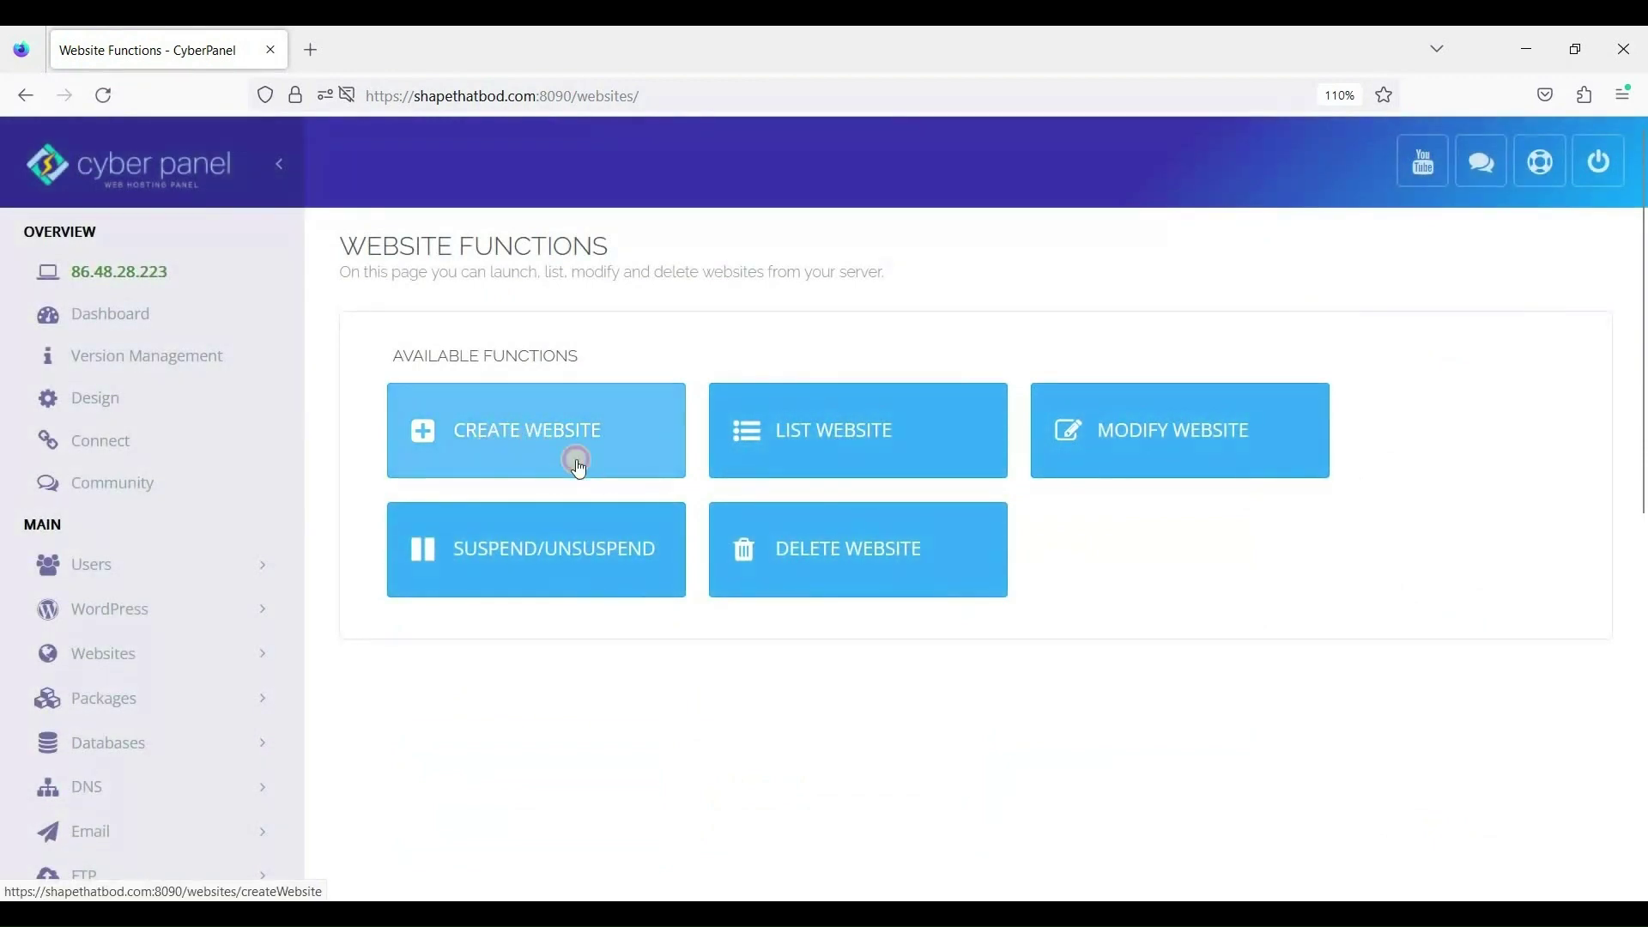
pyautogui.click(579, 467)
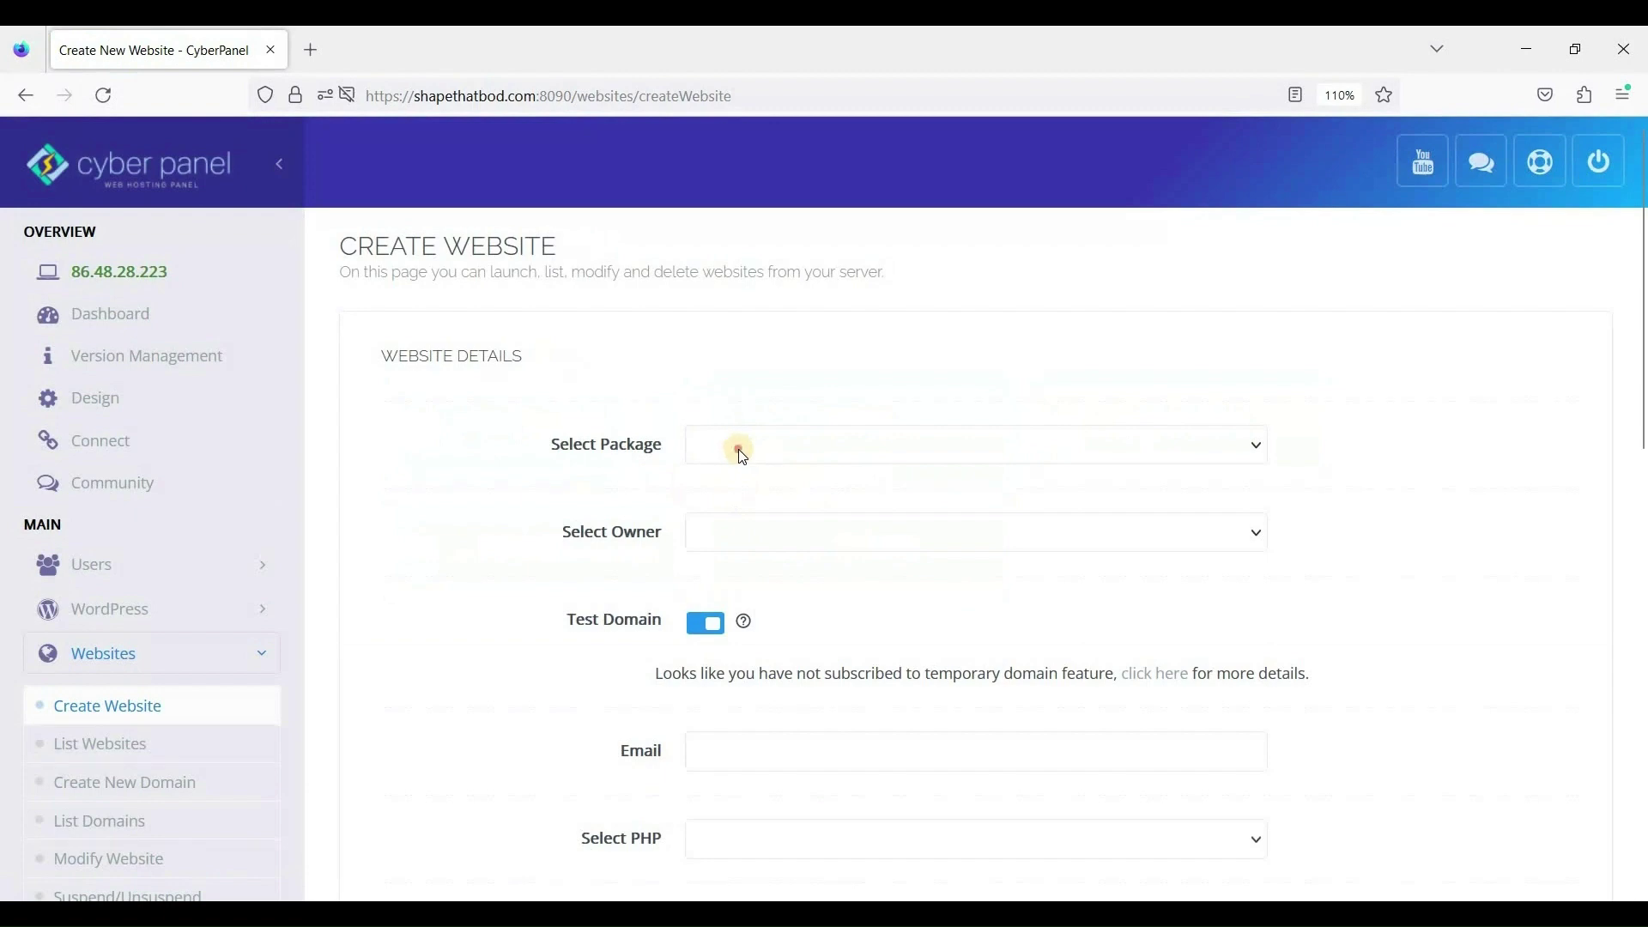
pyautogui.click(744, 458)
pyautogui.click(743, 513)
pyautogui.click(765, 539)
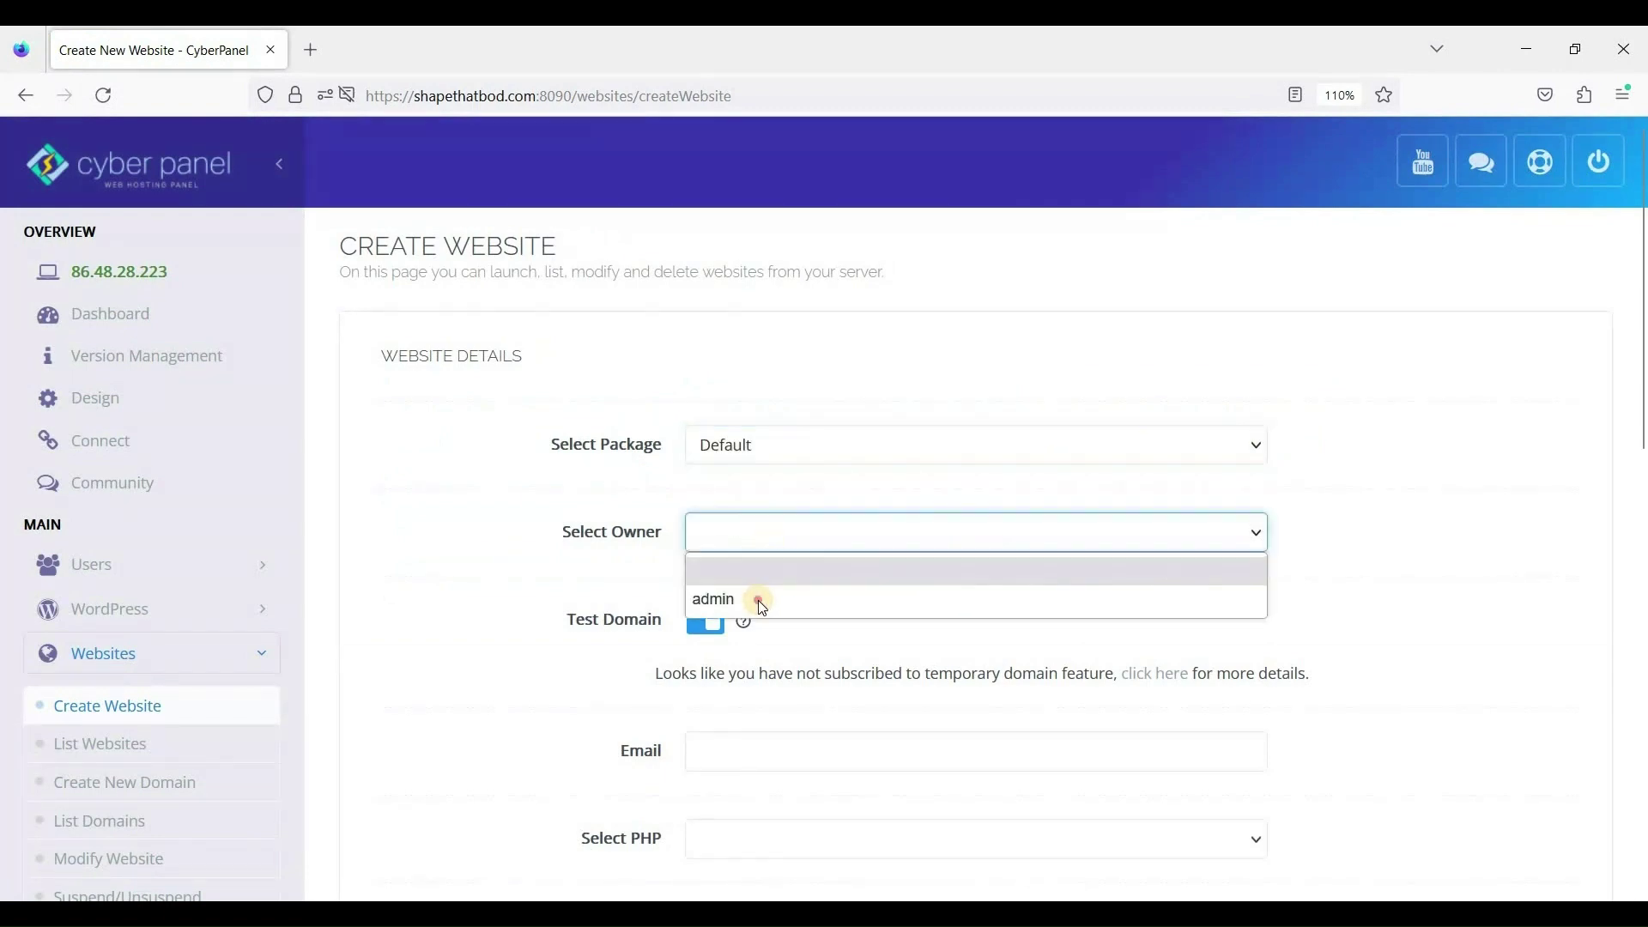
pyautogui.click(763, 608)
# Turn off the test domain, enter domain nexwptest.cyou and the admin e-mail address.
pyautogui.scroll(-2, 703, 516)
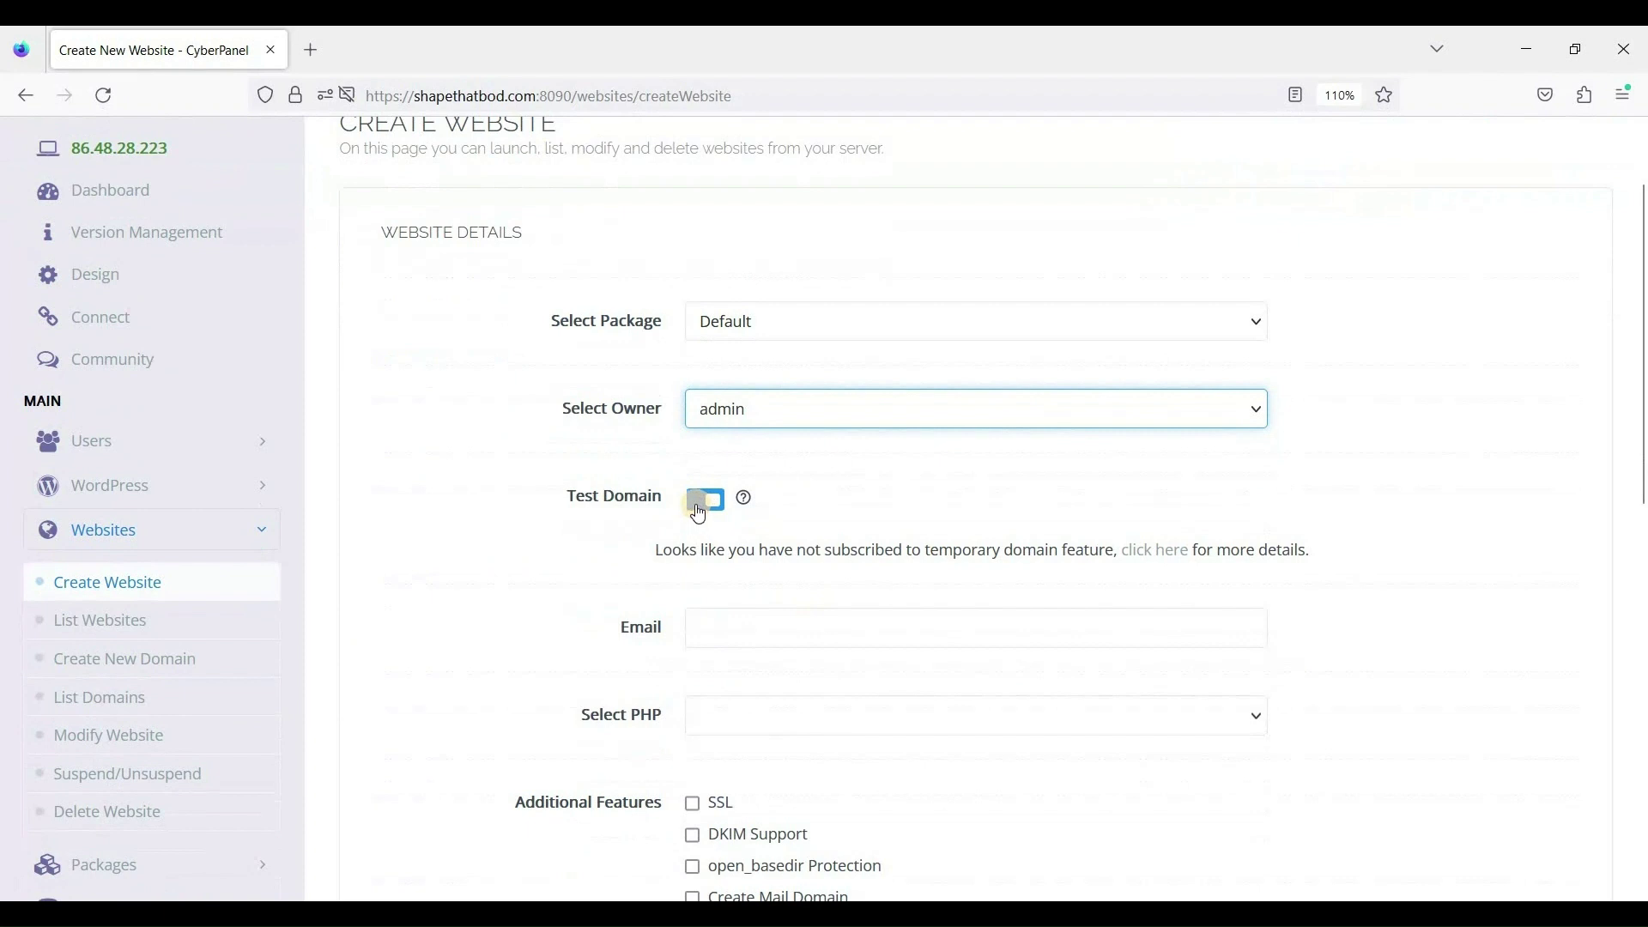
pyautogui.click(700, 513)
pyautogui.click(771, 565)
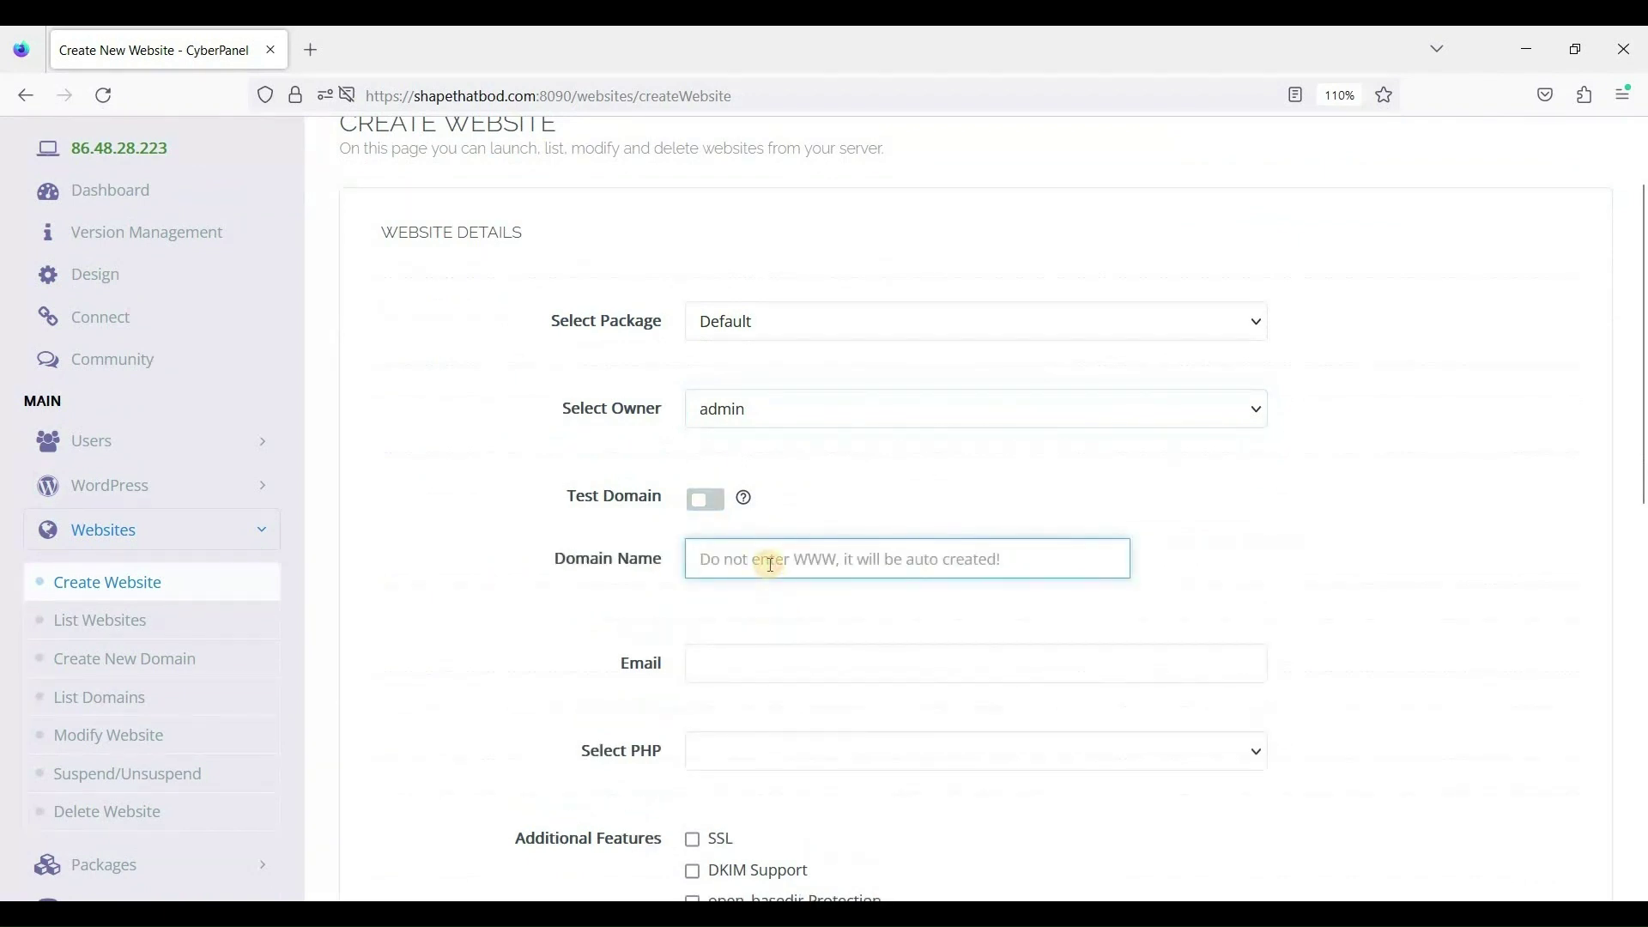
pyautogui.write('nexwptest')
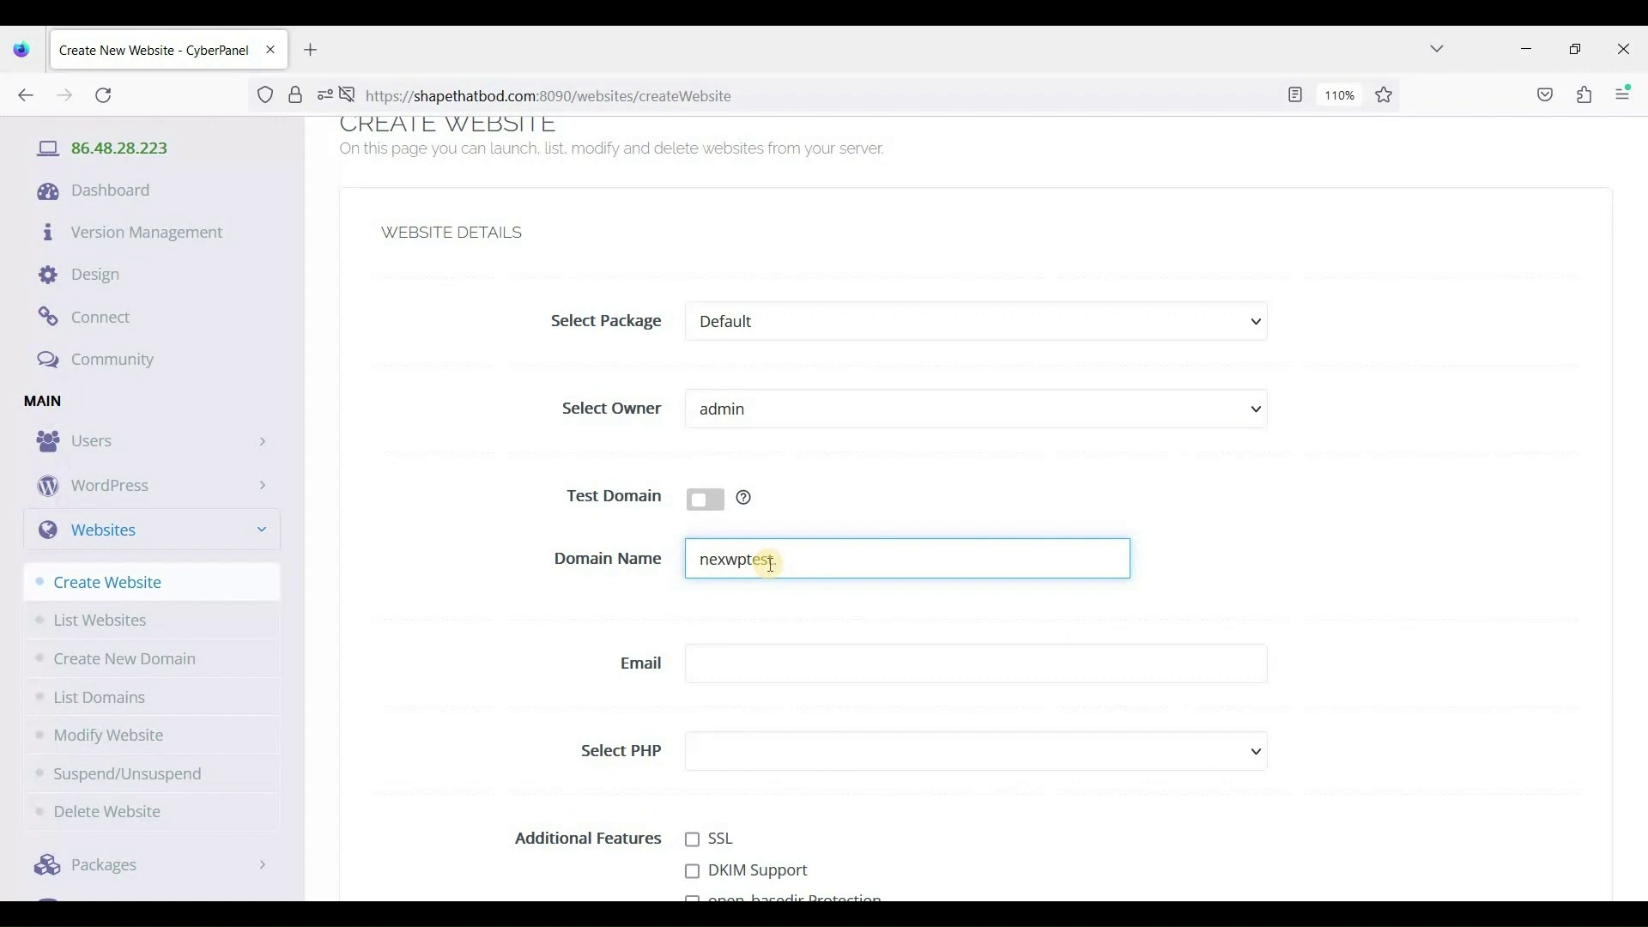
pyautogui.write('.cyou')
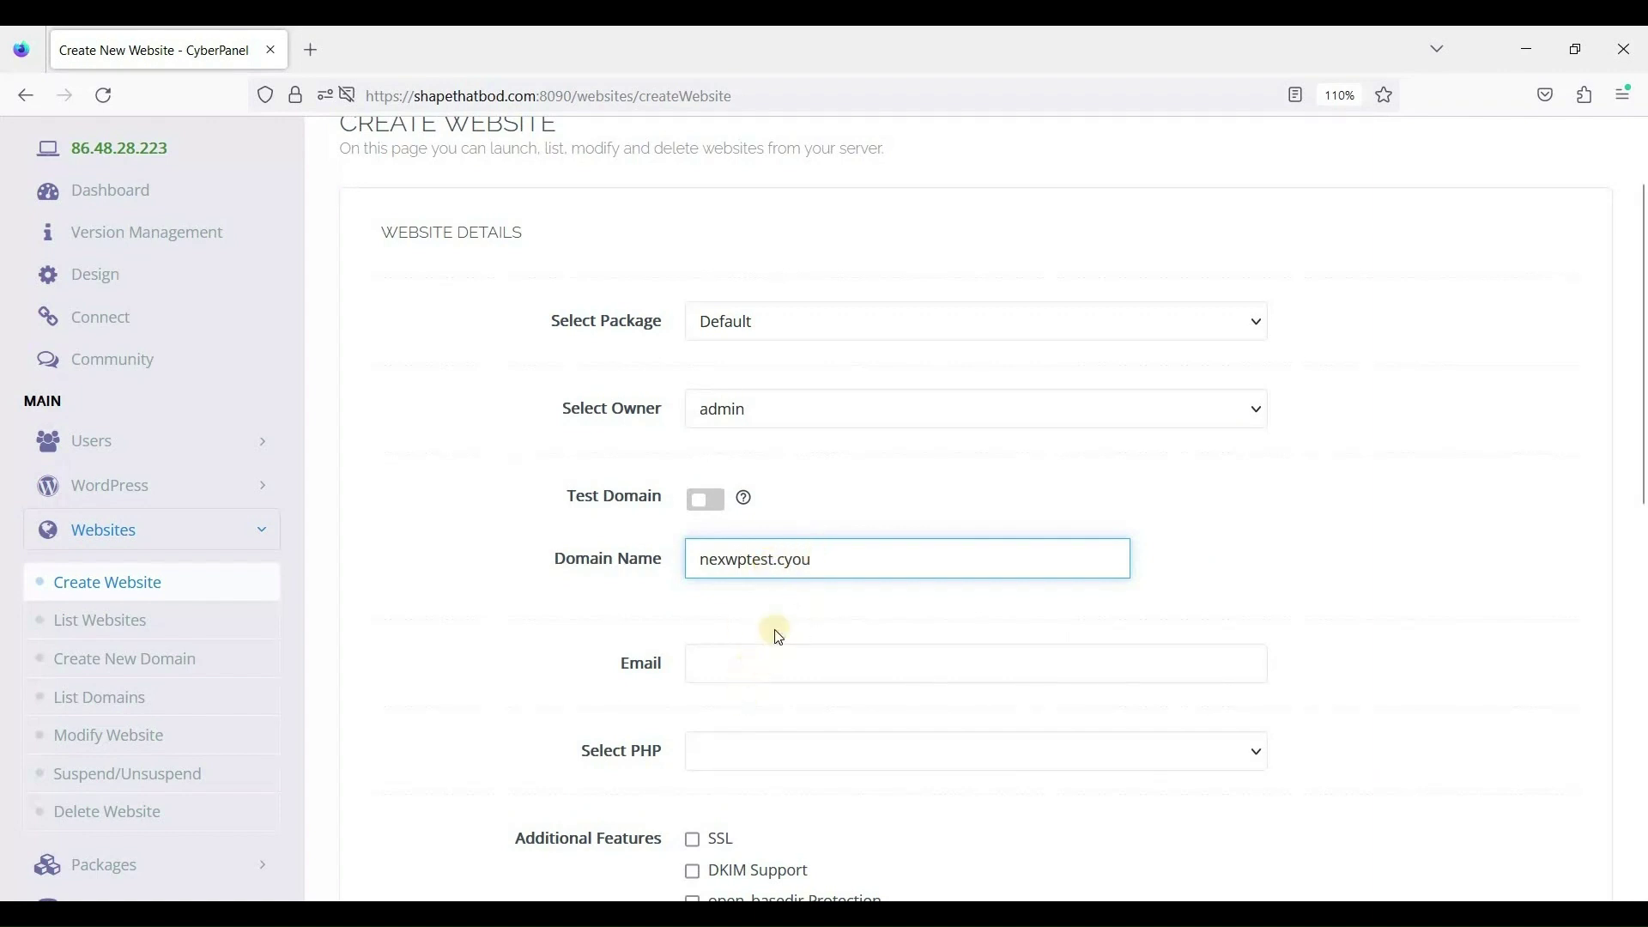
pyautogui.click(759, 654)
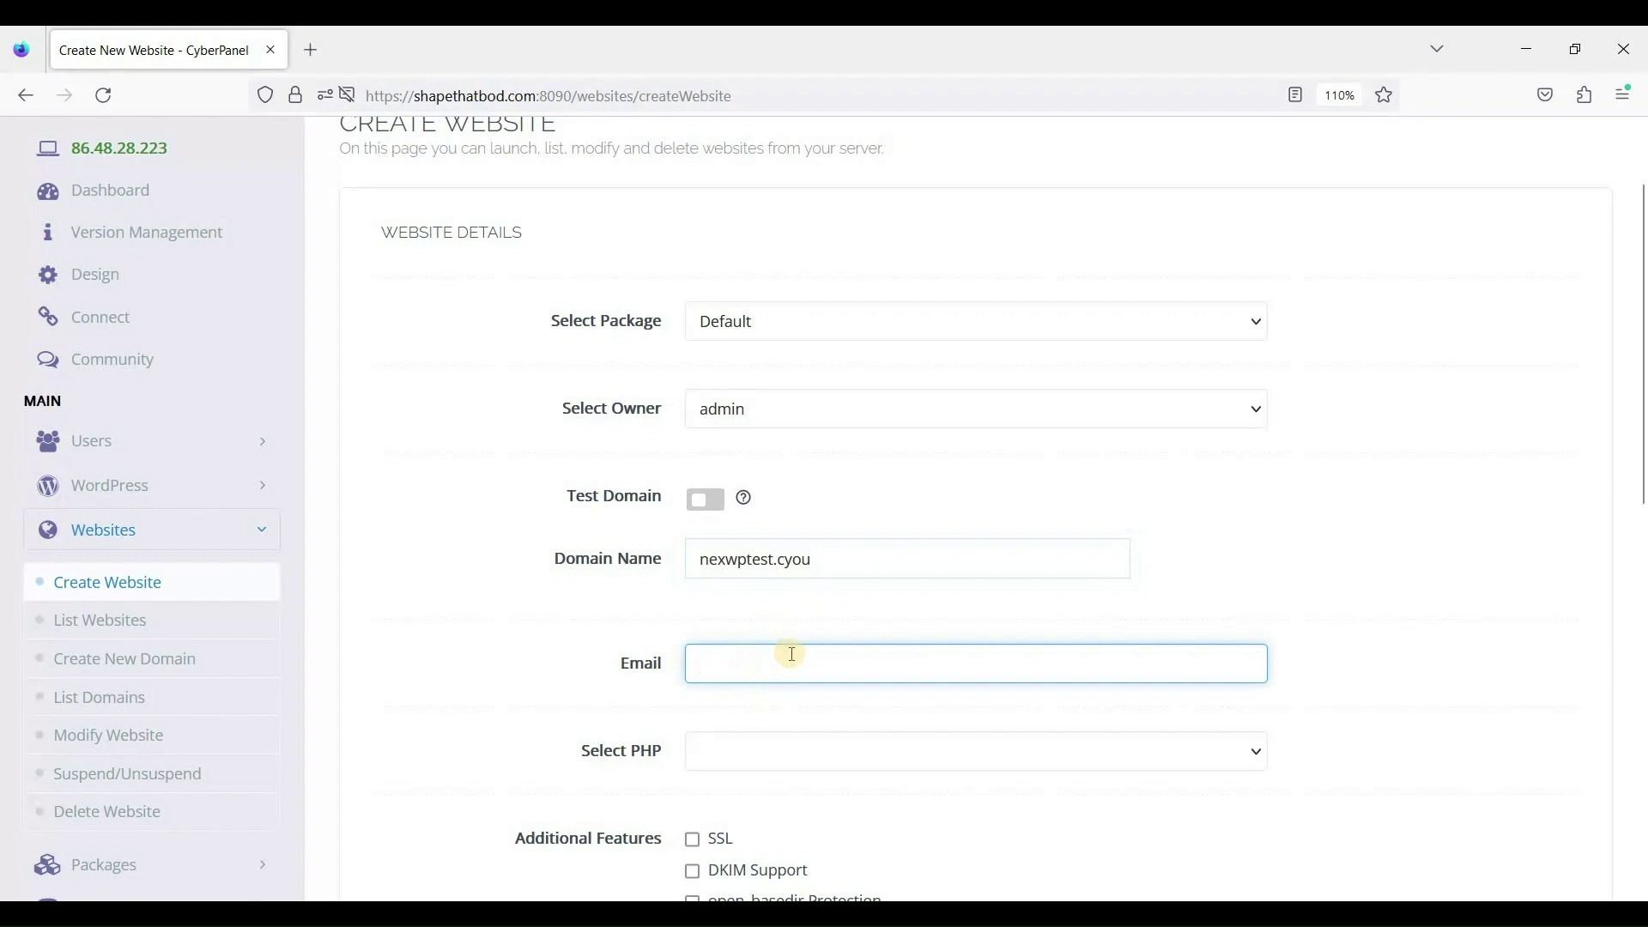
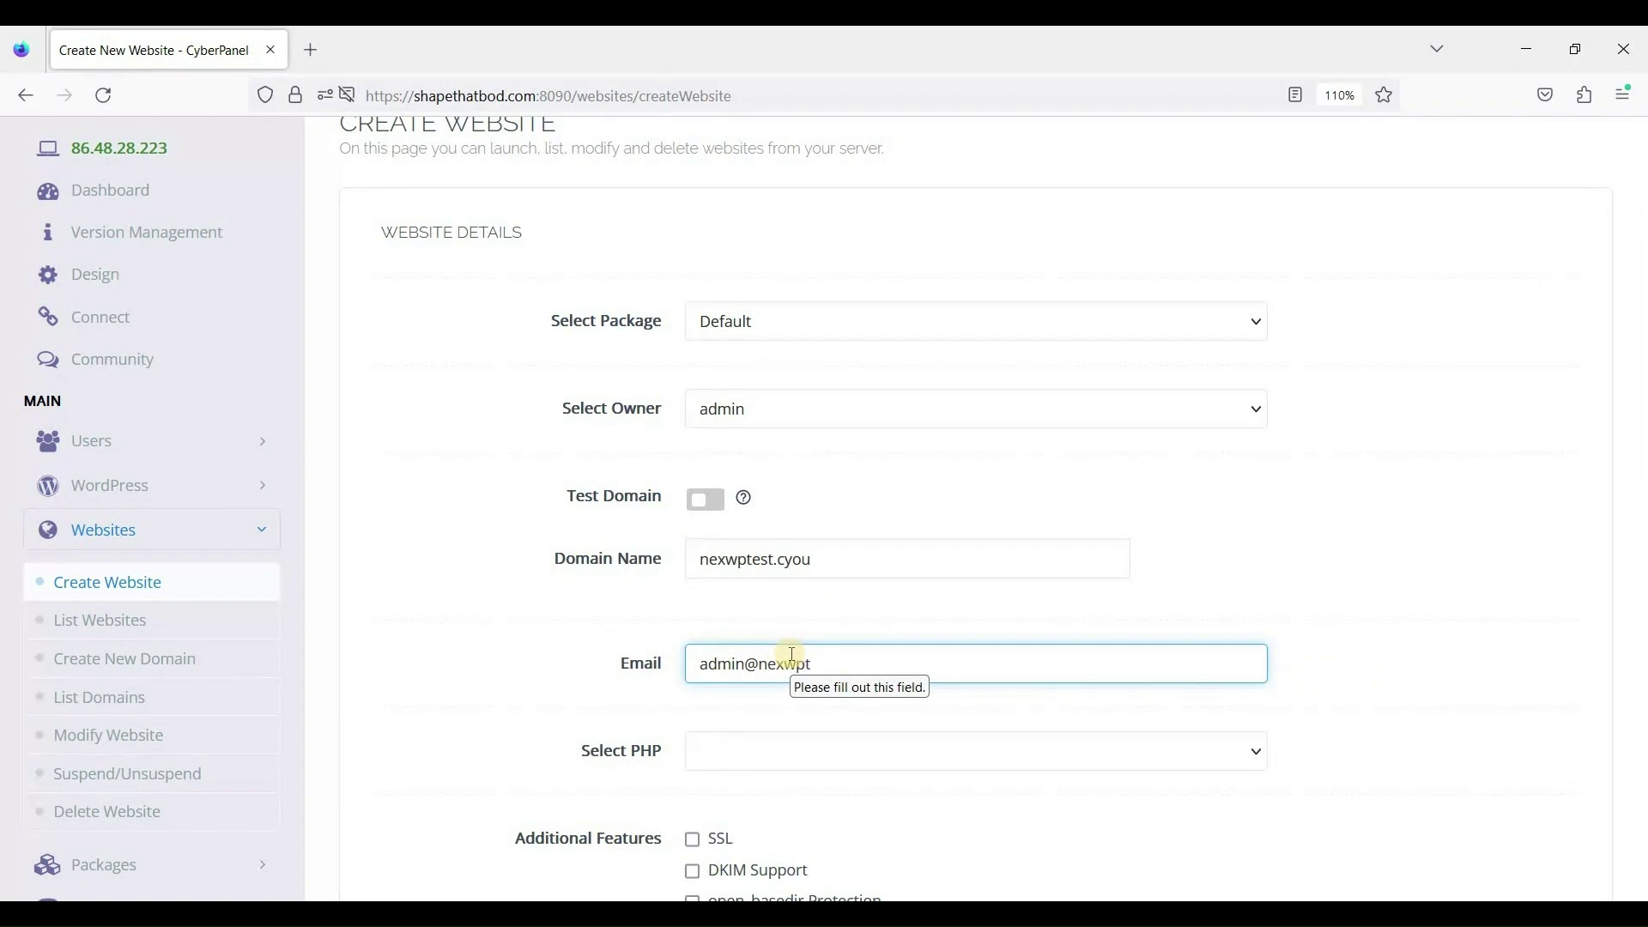
# Select PHP 8.0 and enable SSL for the new website.
pyautogui.scroll(-3, 858, 549)
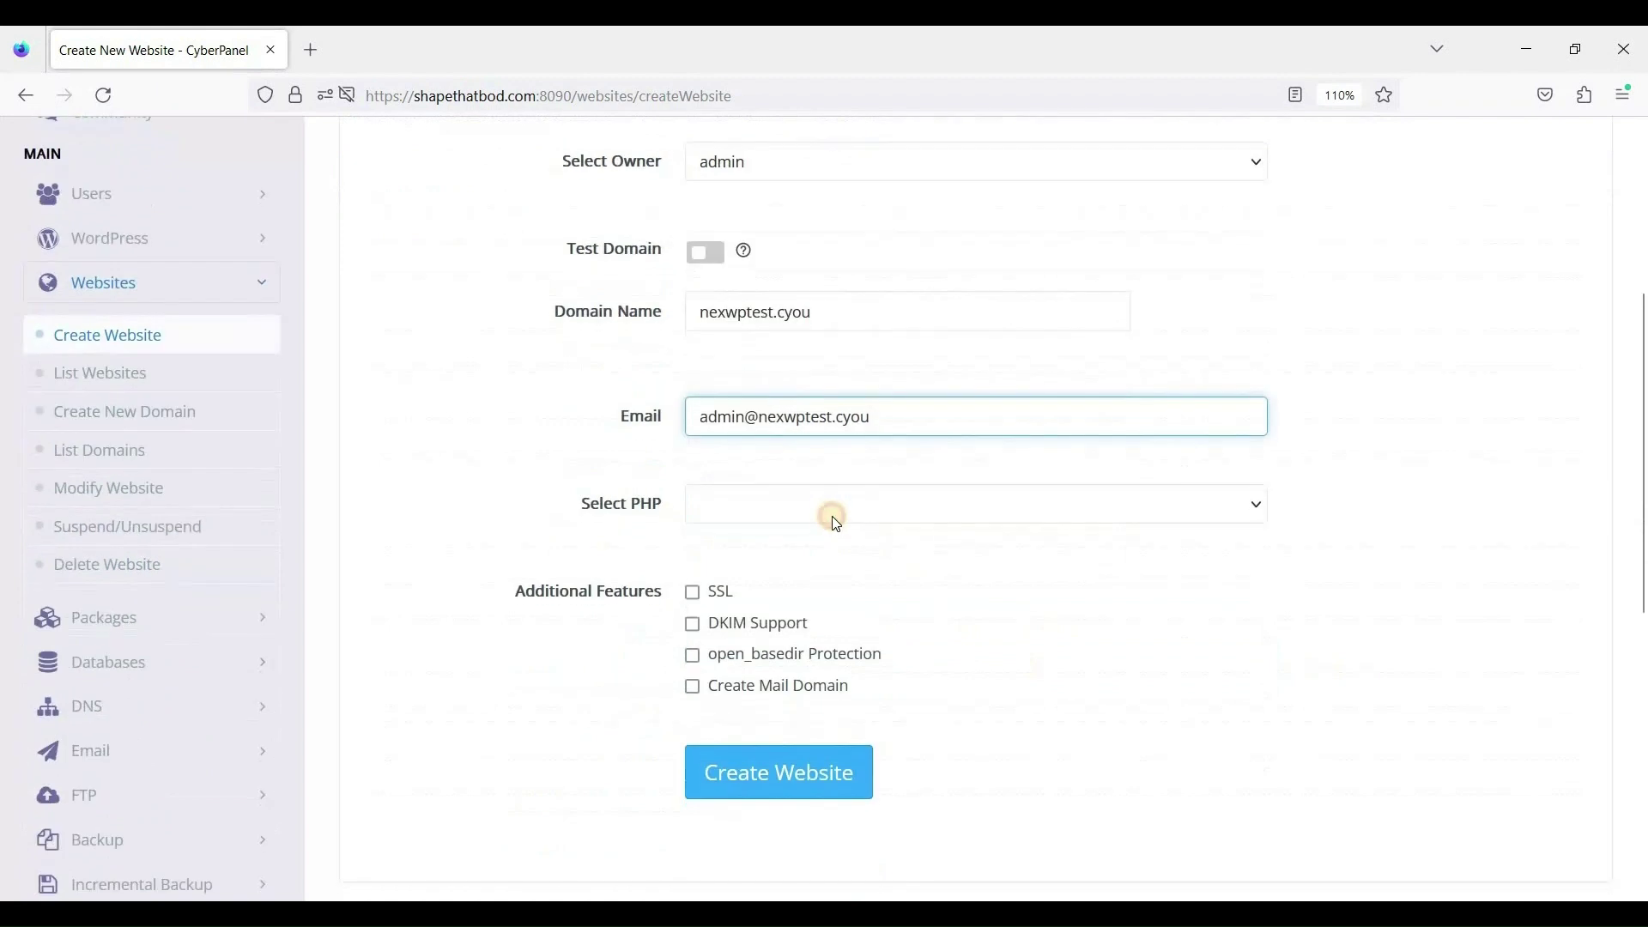
pyautogui.click(832, 516)
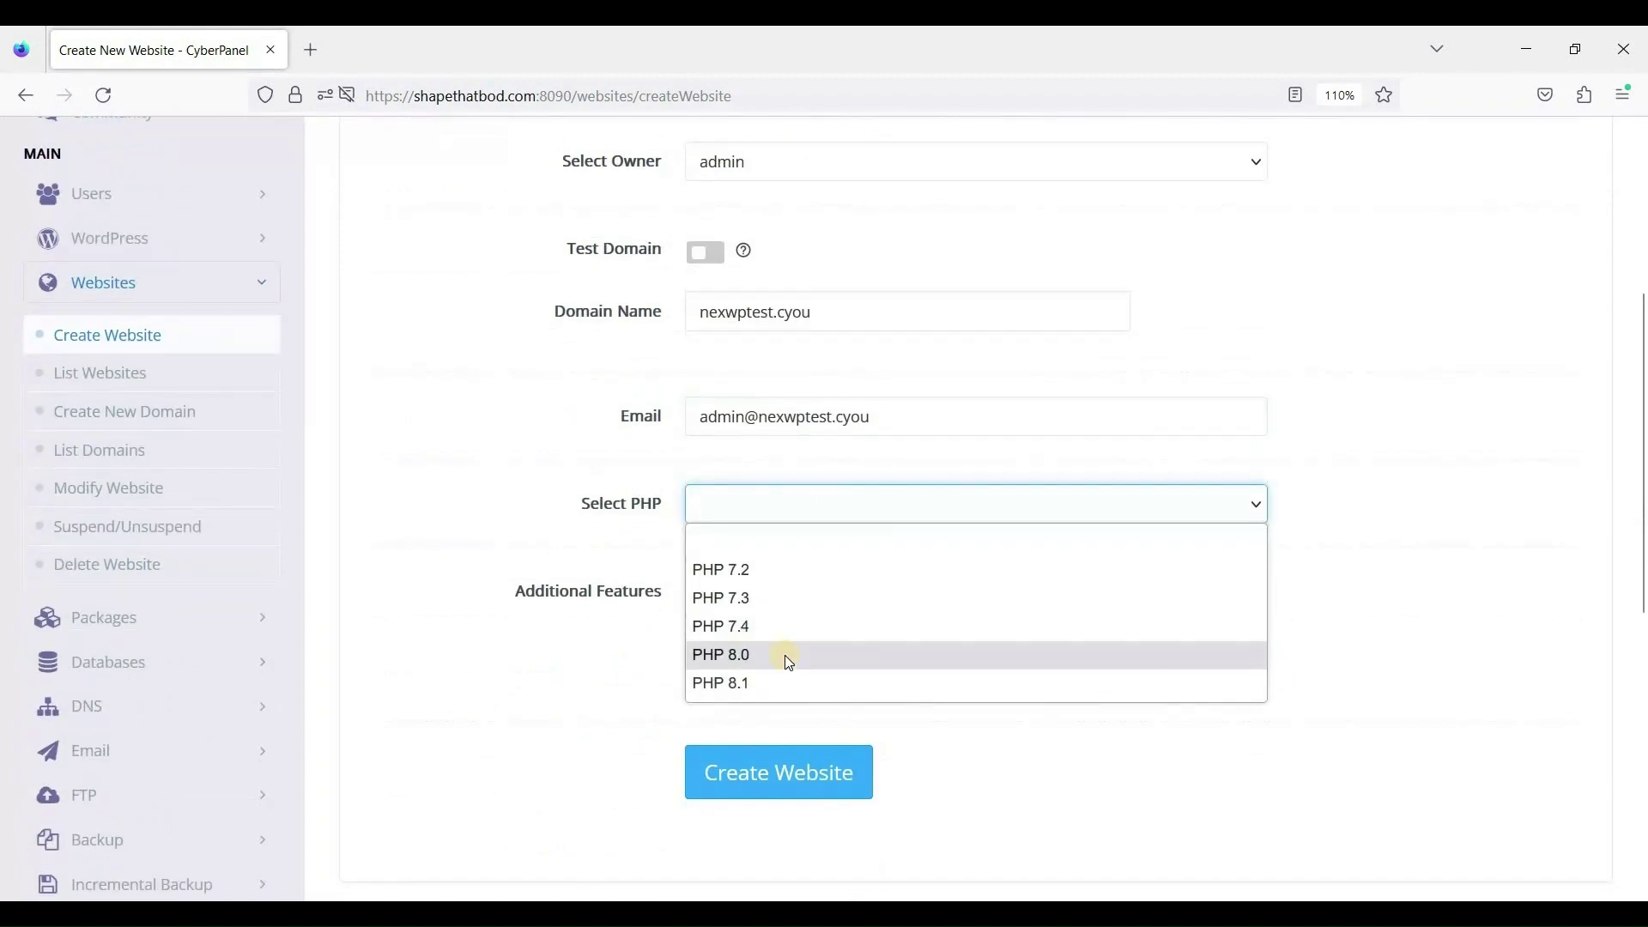
pyautogui.click(867, 654)
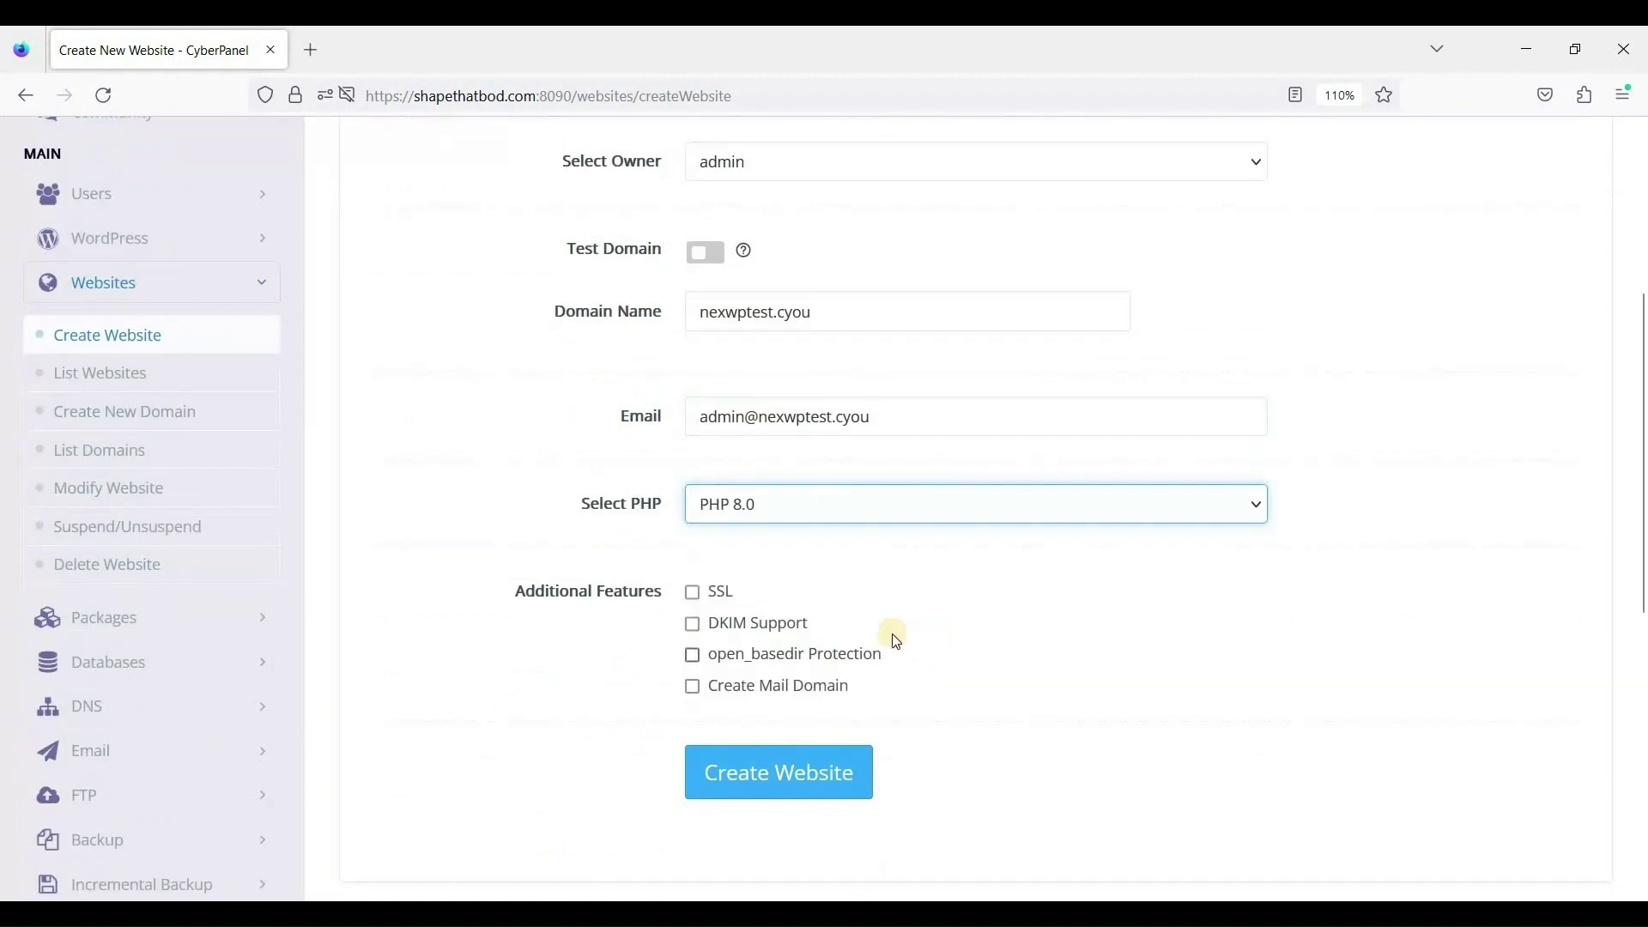
pyautogui.click(696, 592)
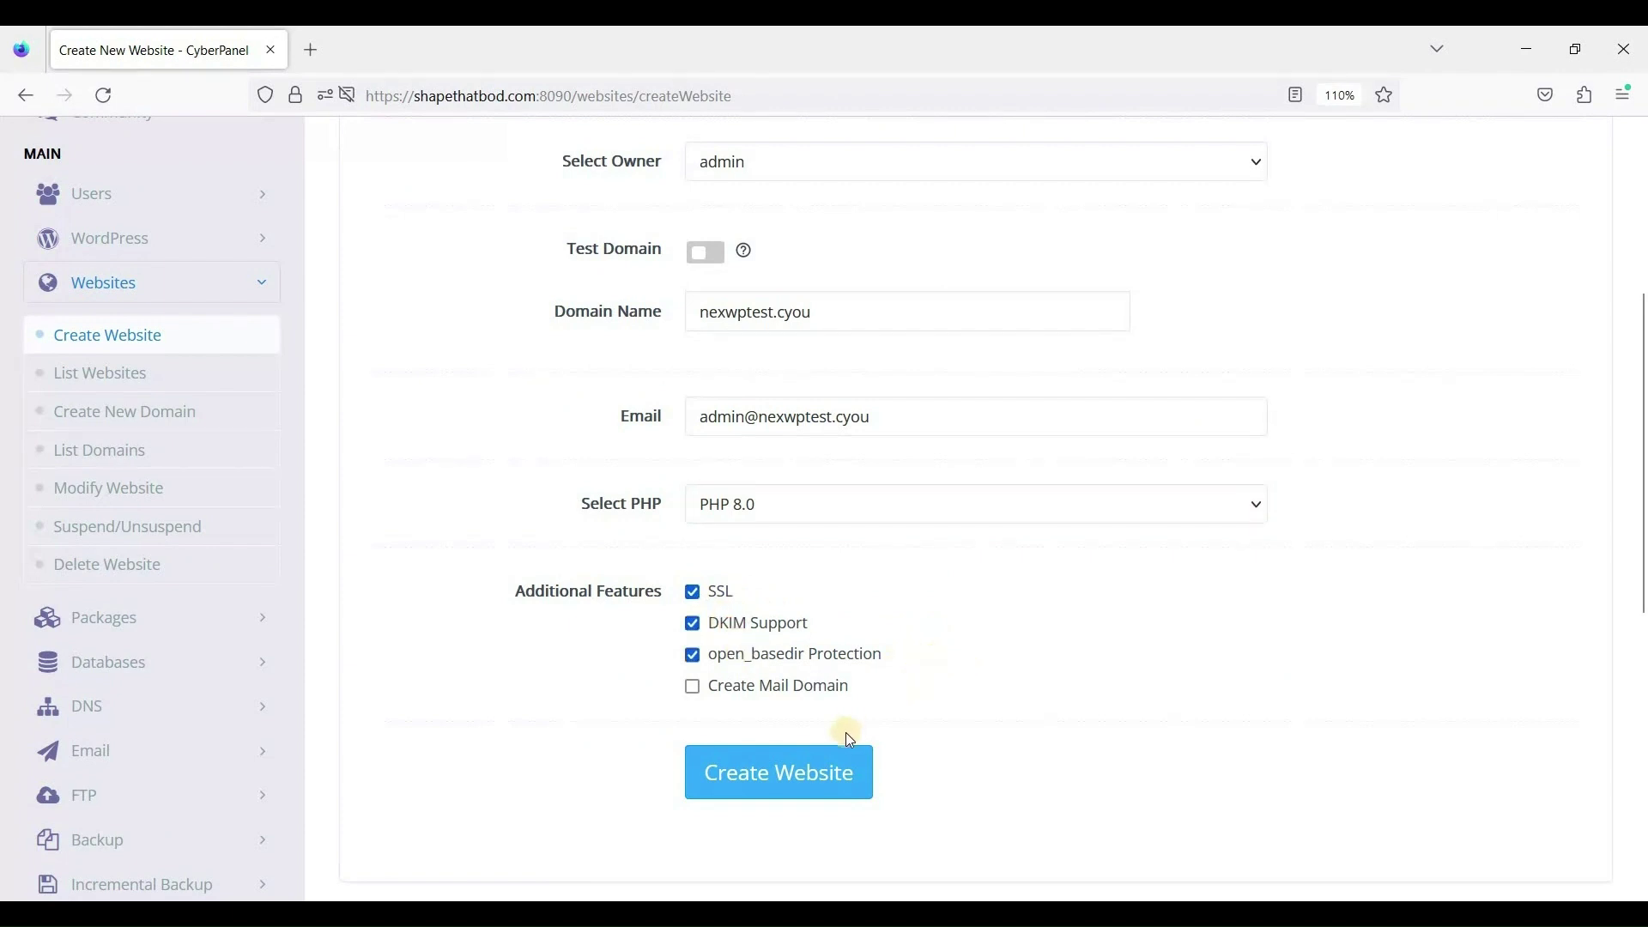
# Submit the nexwptest.cyou website form and wait for the Successfully Installed message.
pyautogui.click(784, 777)
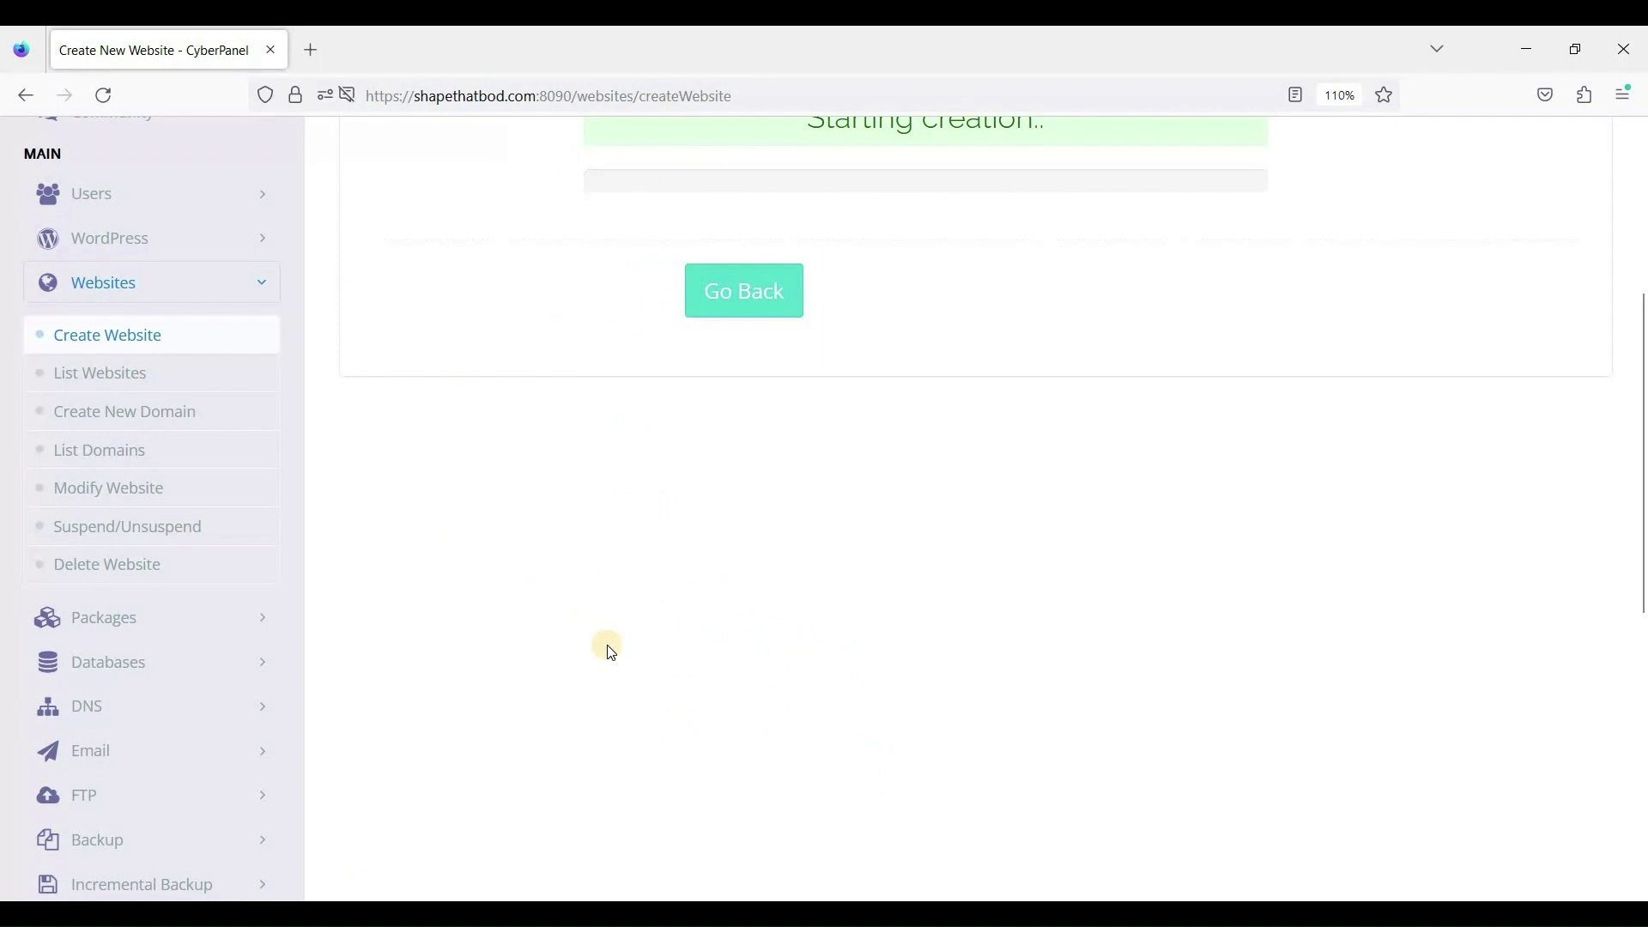
pyautogui.scroll(5, 709, 577)
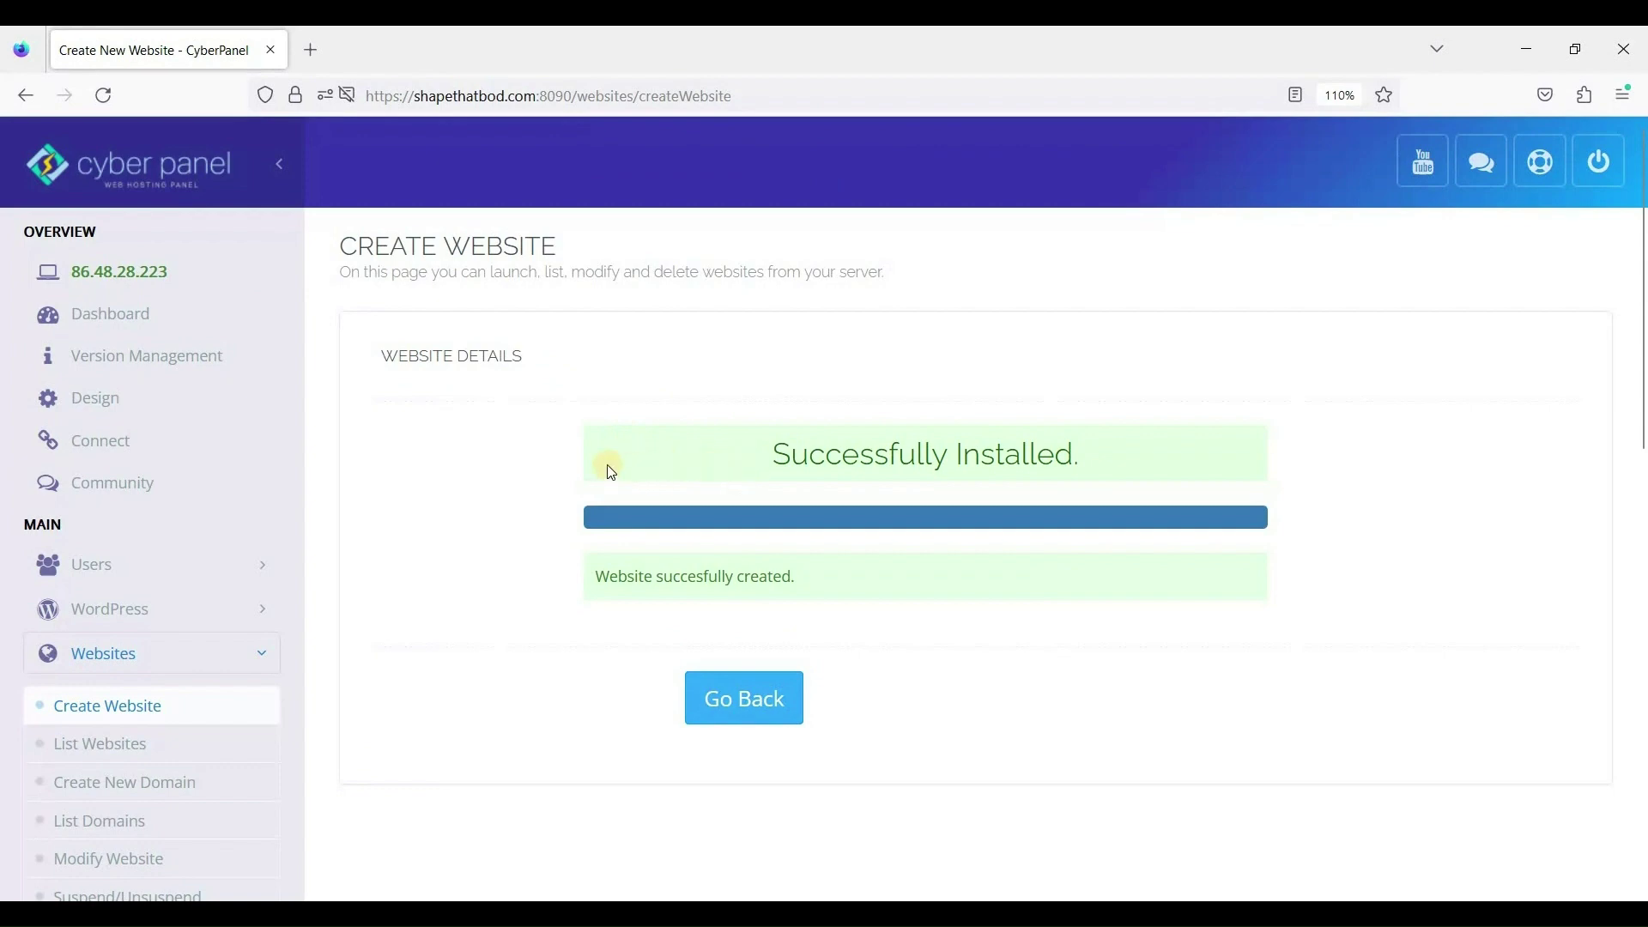
pyautogui.scroll(-3, 612, 472)
pyautogui.scroll(3, 625, 466)
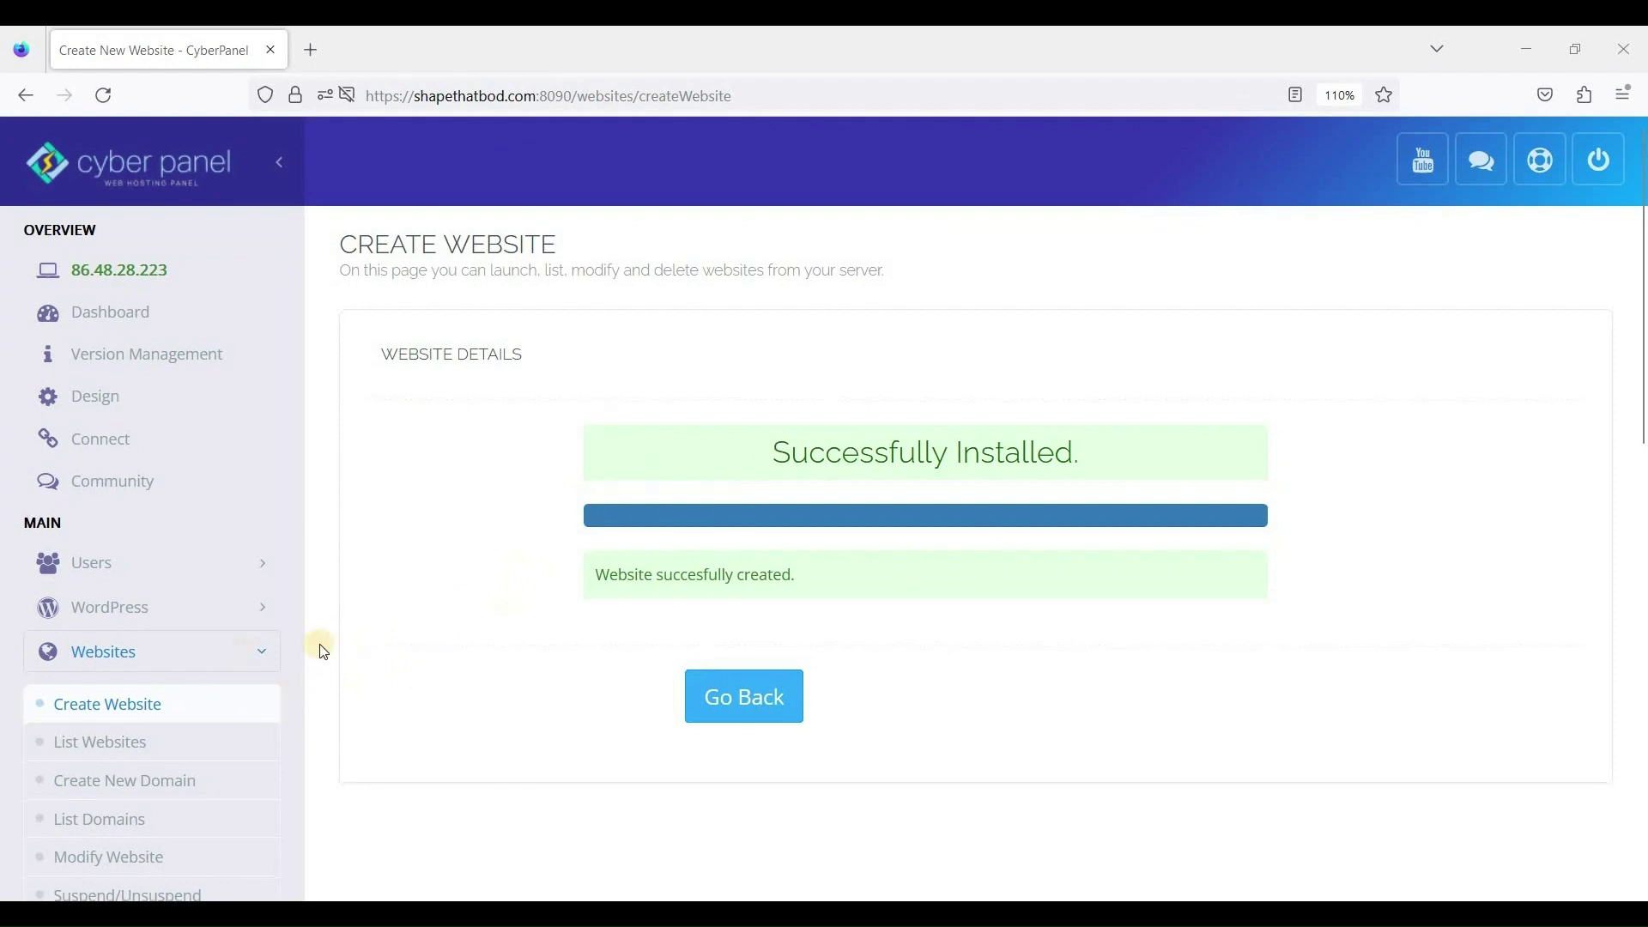
pyautogui.scroll(-3, 412, 659)
pyautogui.scroll(3, 427, 661)
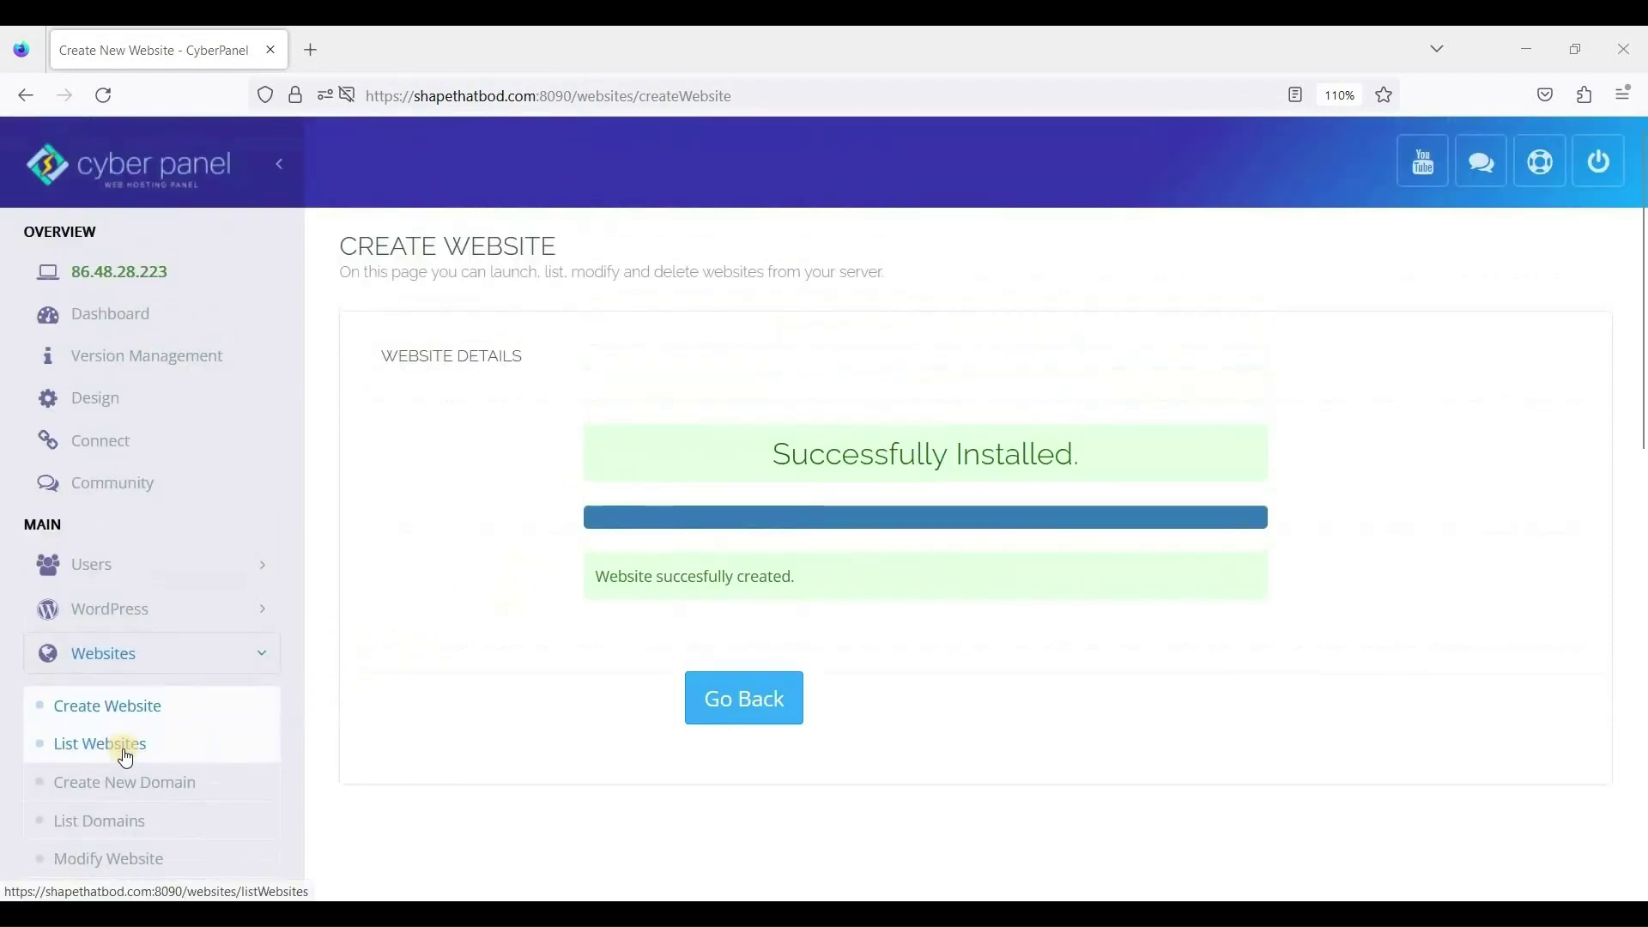
# Open nexwptest.cyou's Manage page from List Websites and scroll to Application Installer.
pyautogui.click(125, 755)
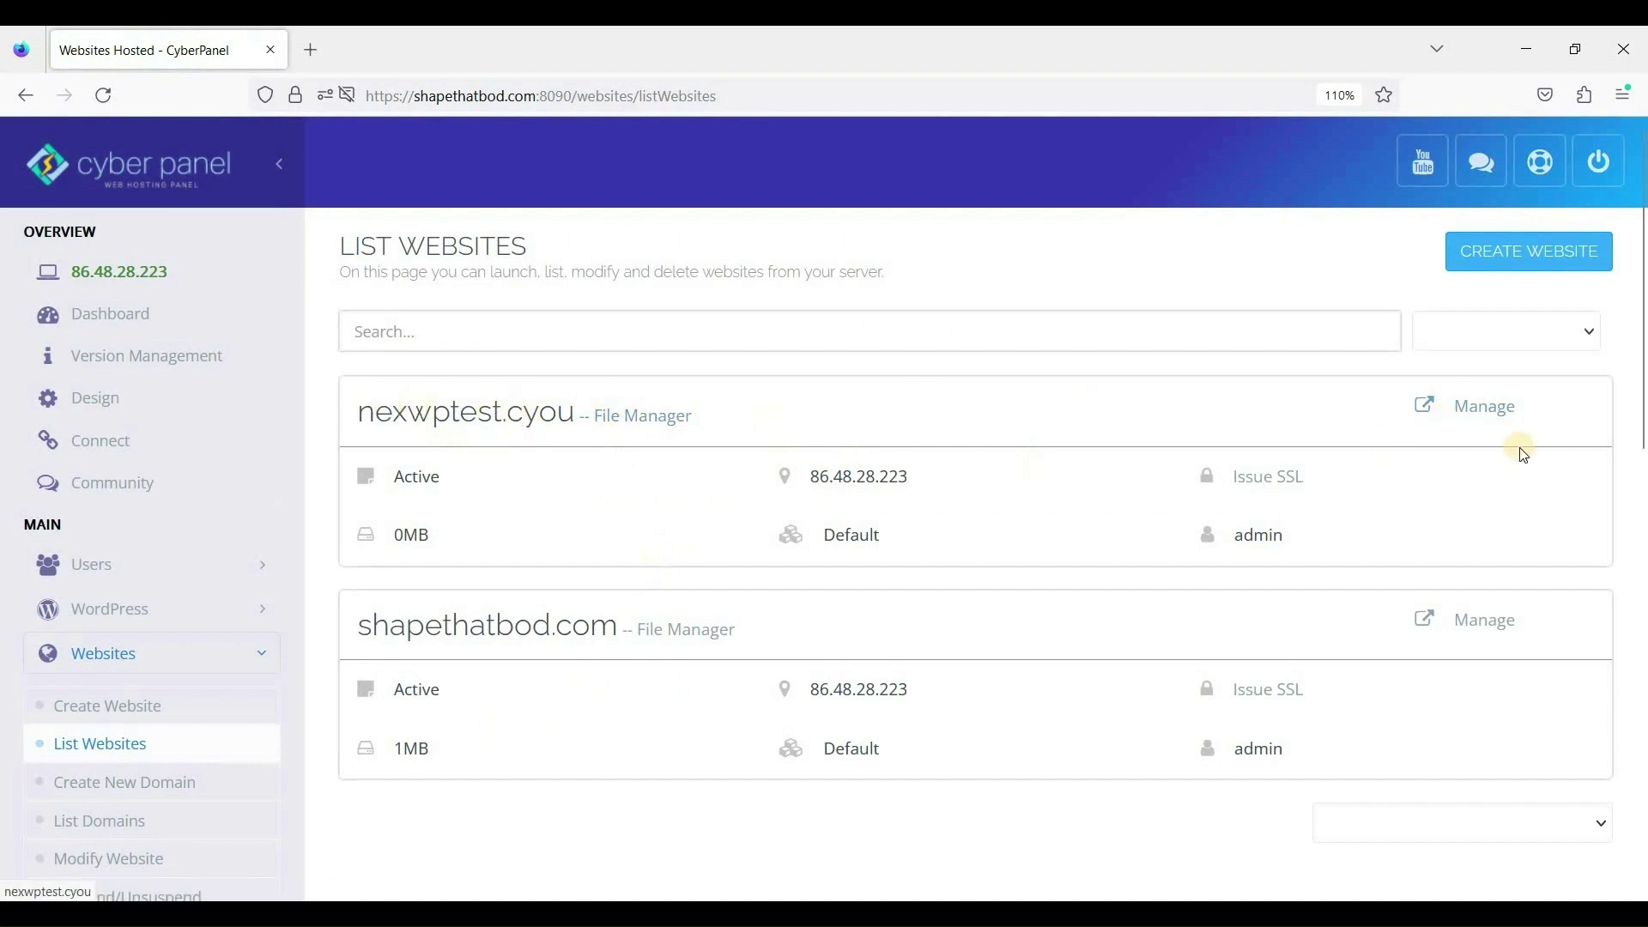
pyautogui.click(1477, 412)
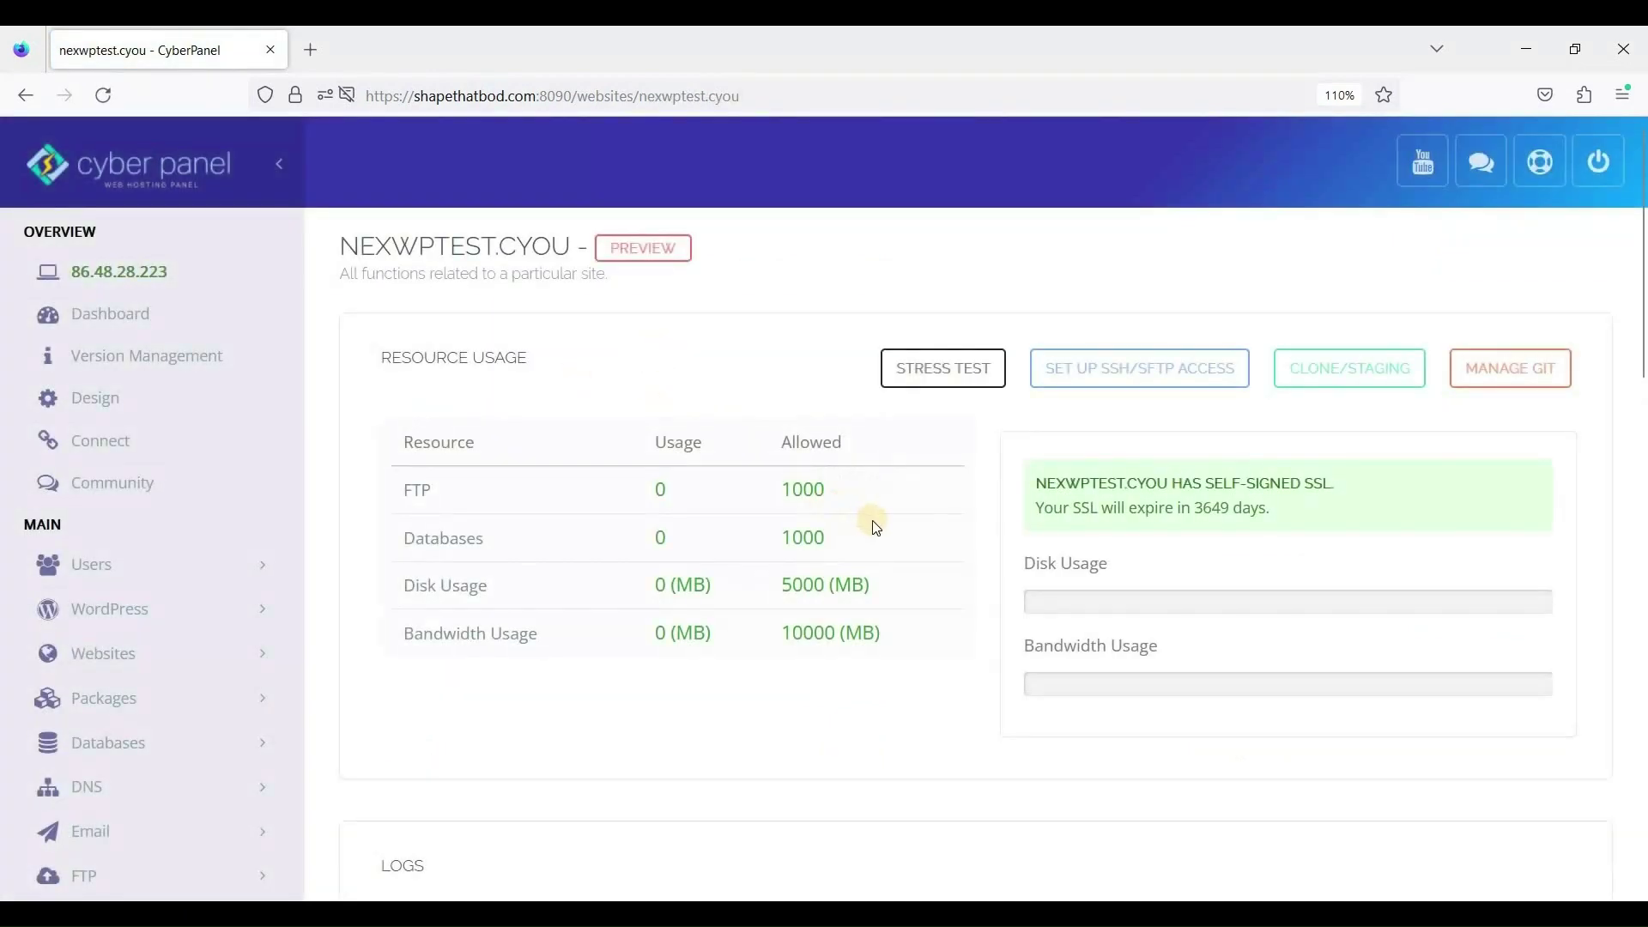
pyautogui.scroll(-10, 939, 479)
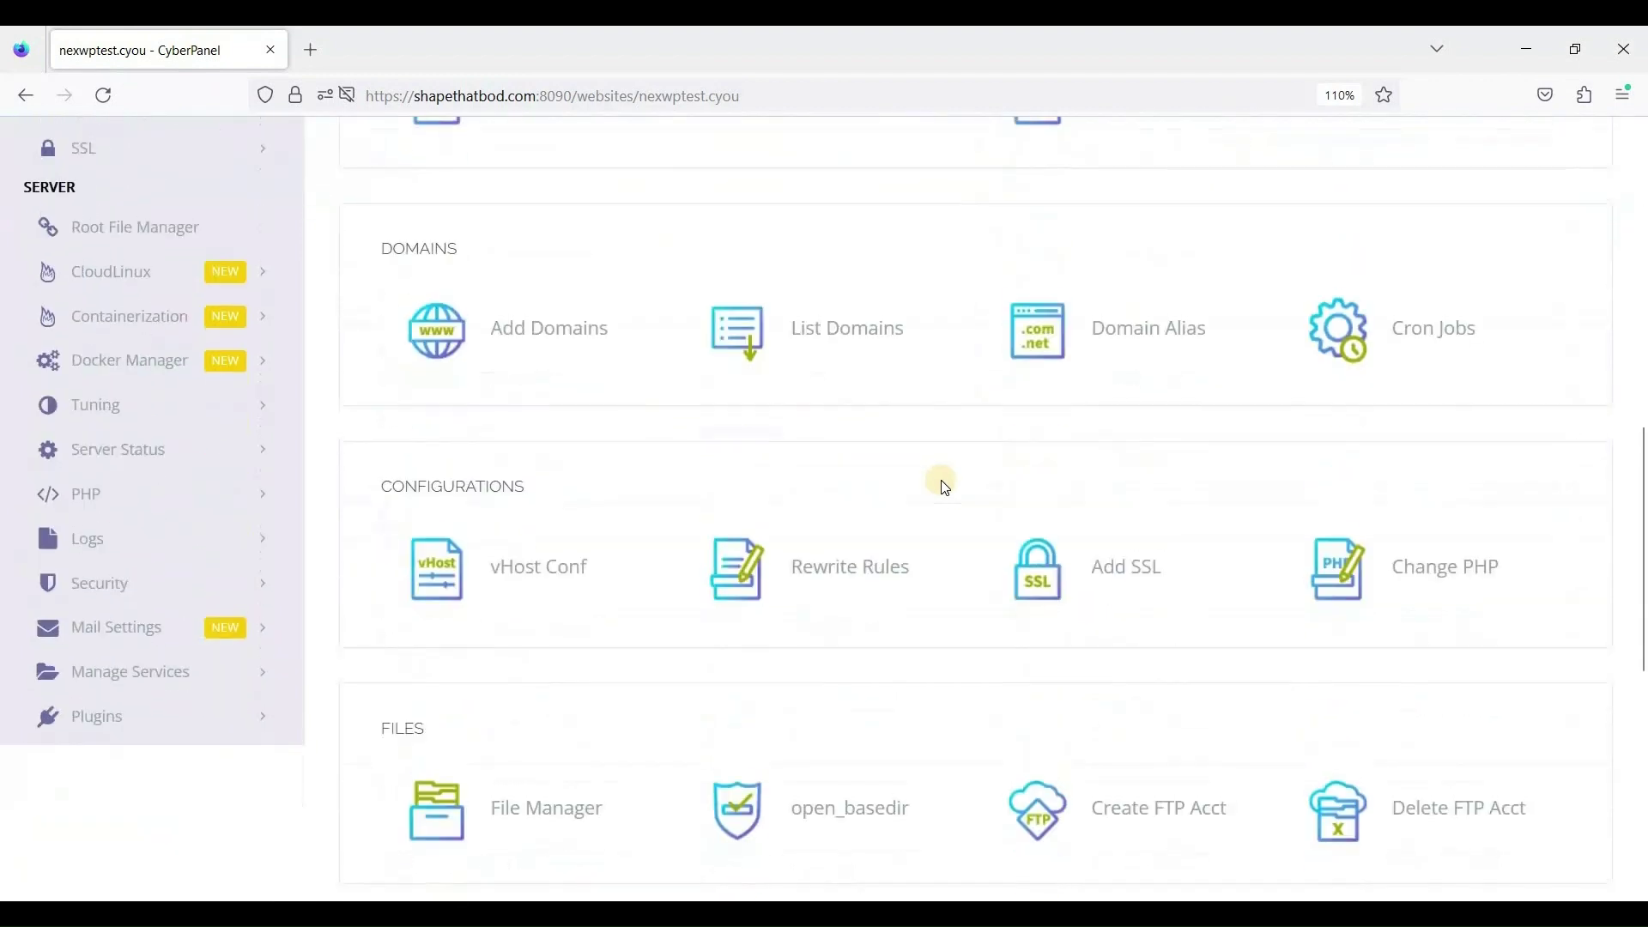
pyautogui.scroll(-7, 945, 487)
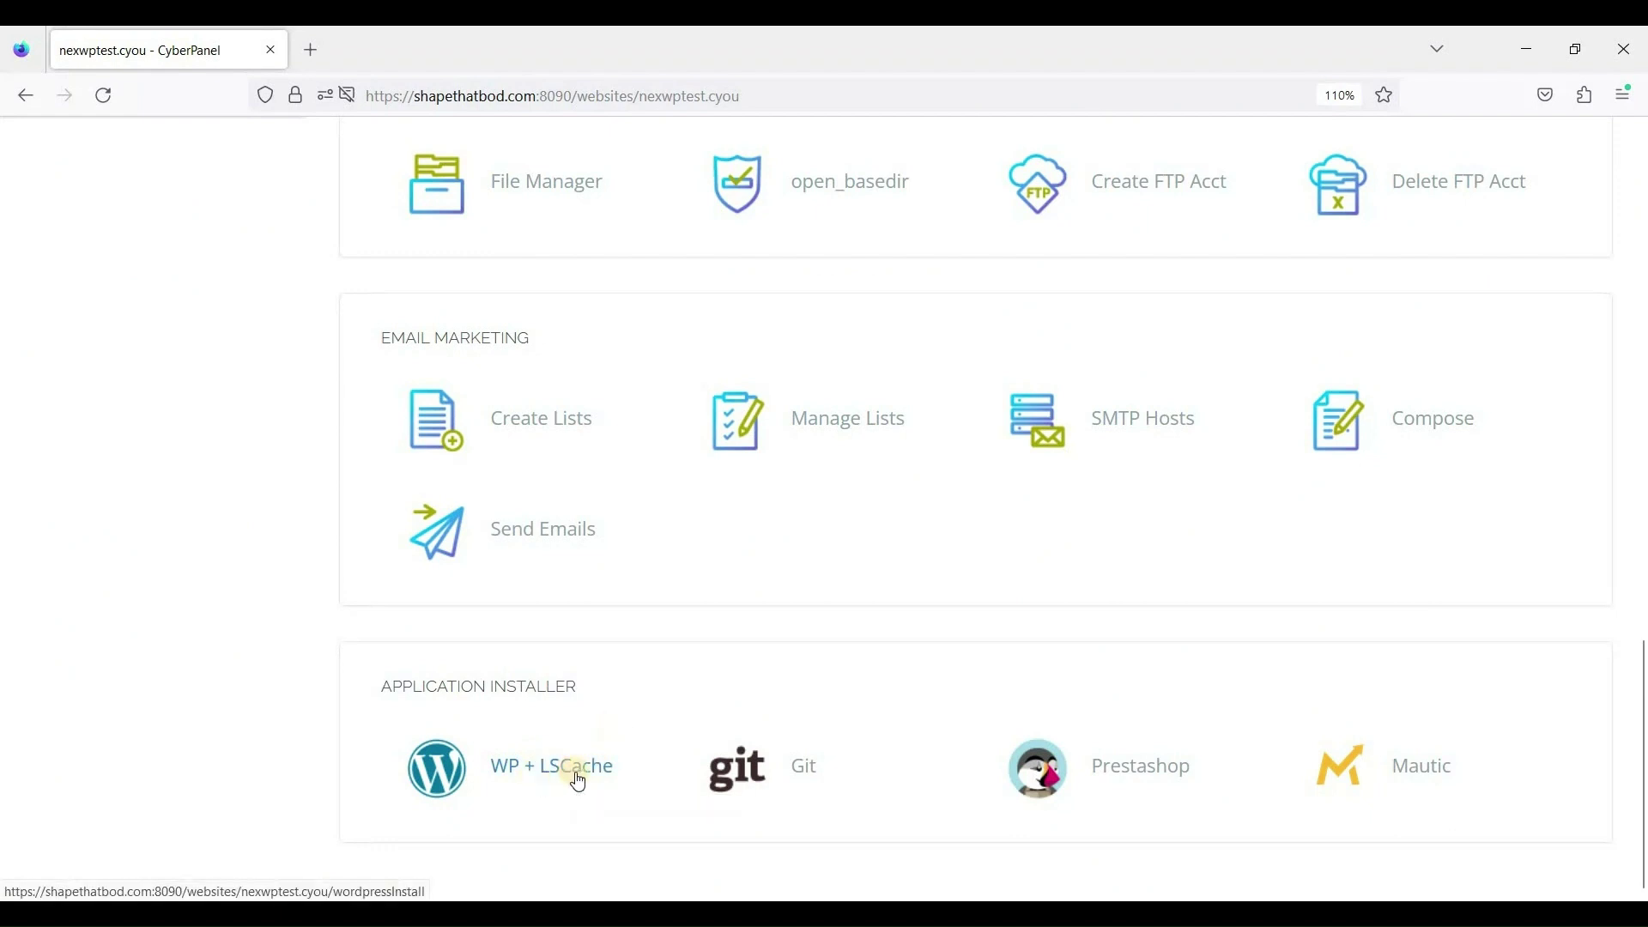
# Start a WP + LSCache install titled 'Nexcess to CyberPanel' with the saved admin login user.
pyautogui.click(515, 775)
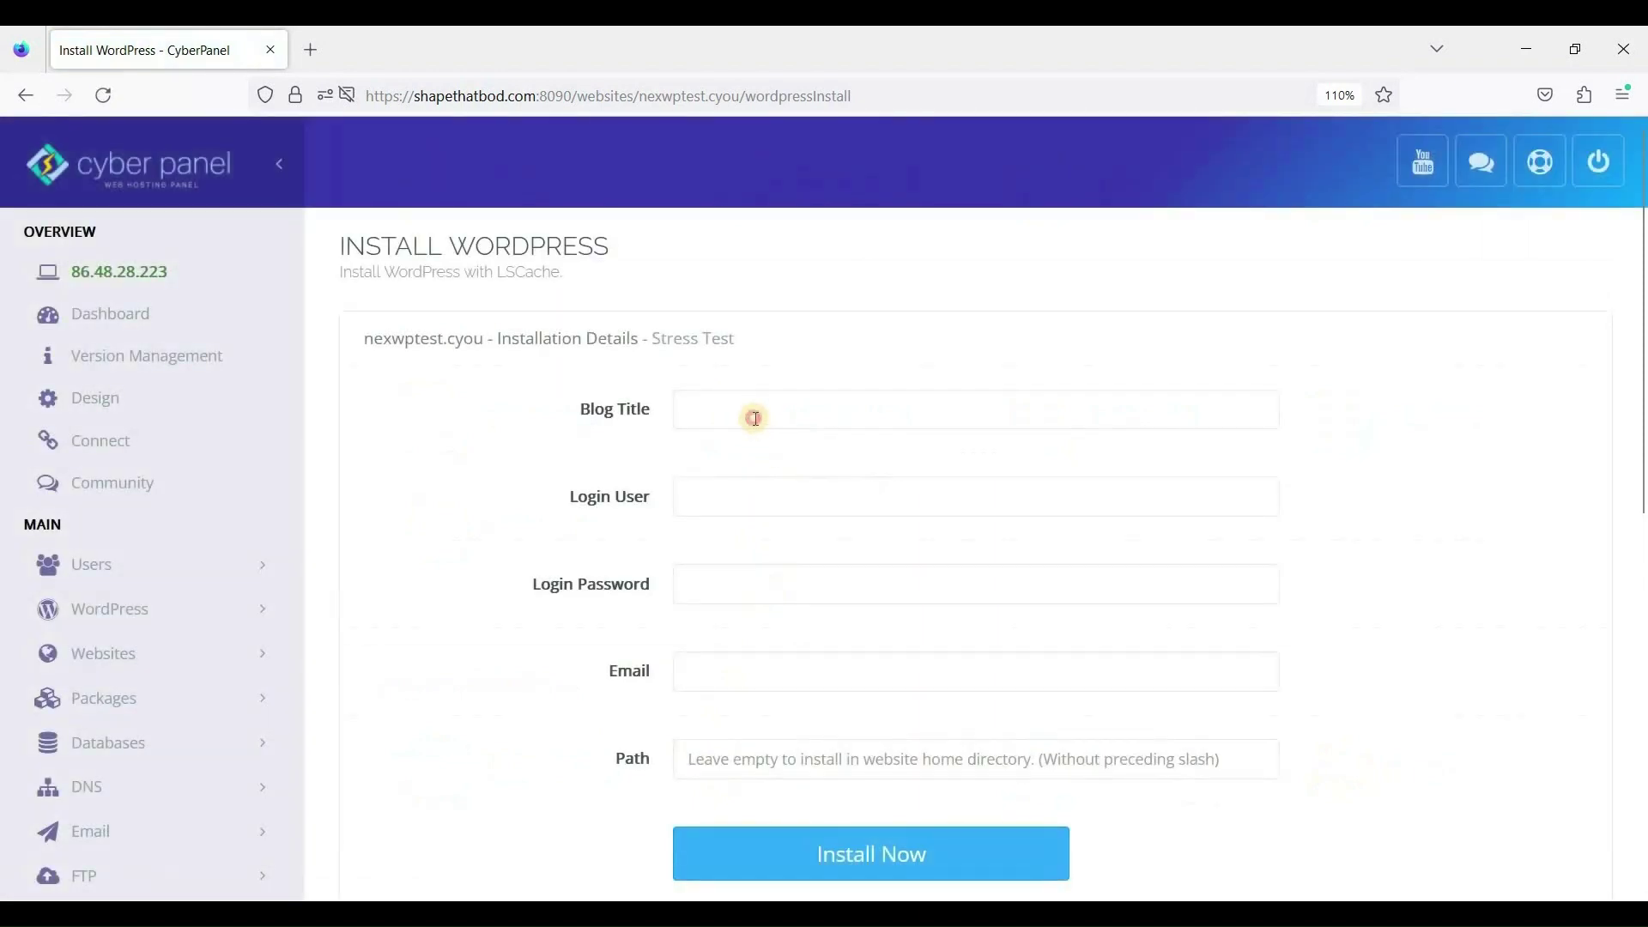
pyautogui.click(755, 418)
pyautogui.write('Nexcess to CyberPanel')
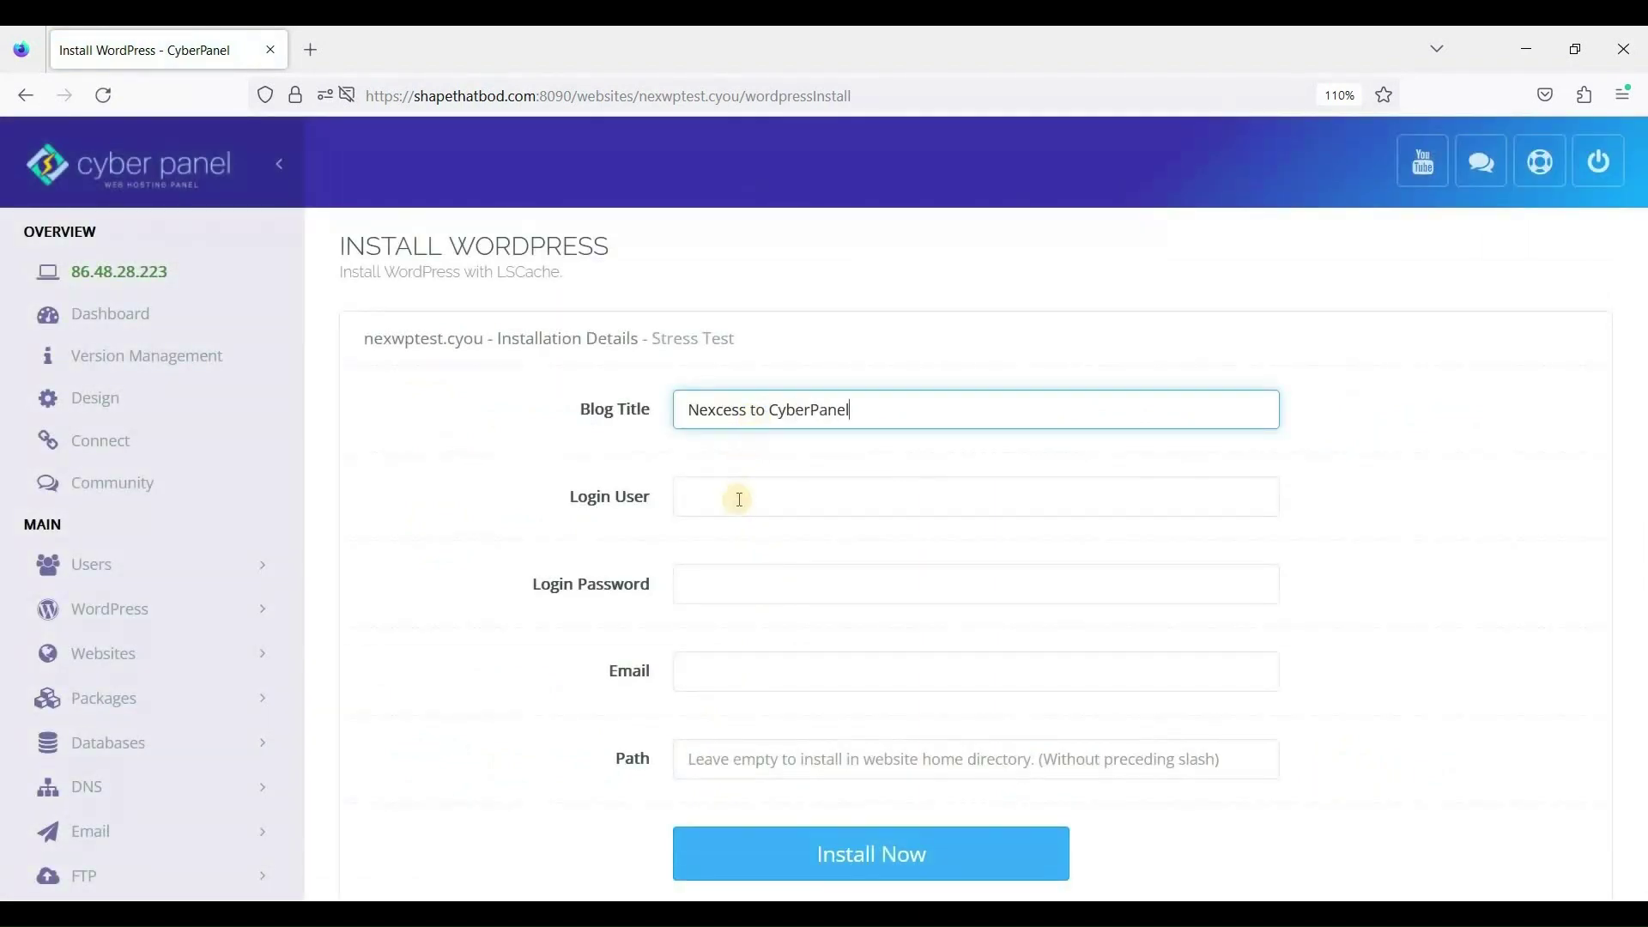
pyautogui.click(847, 490)
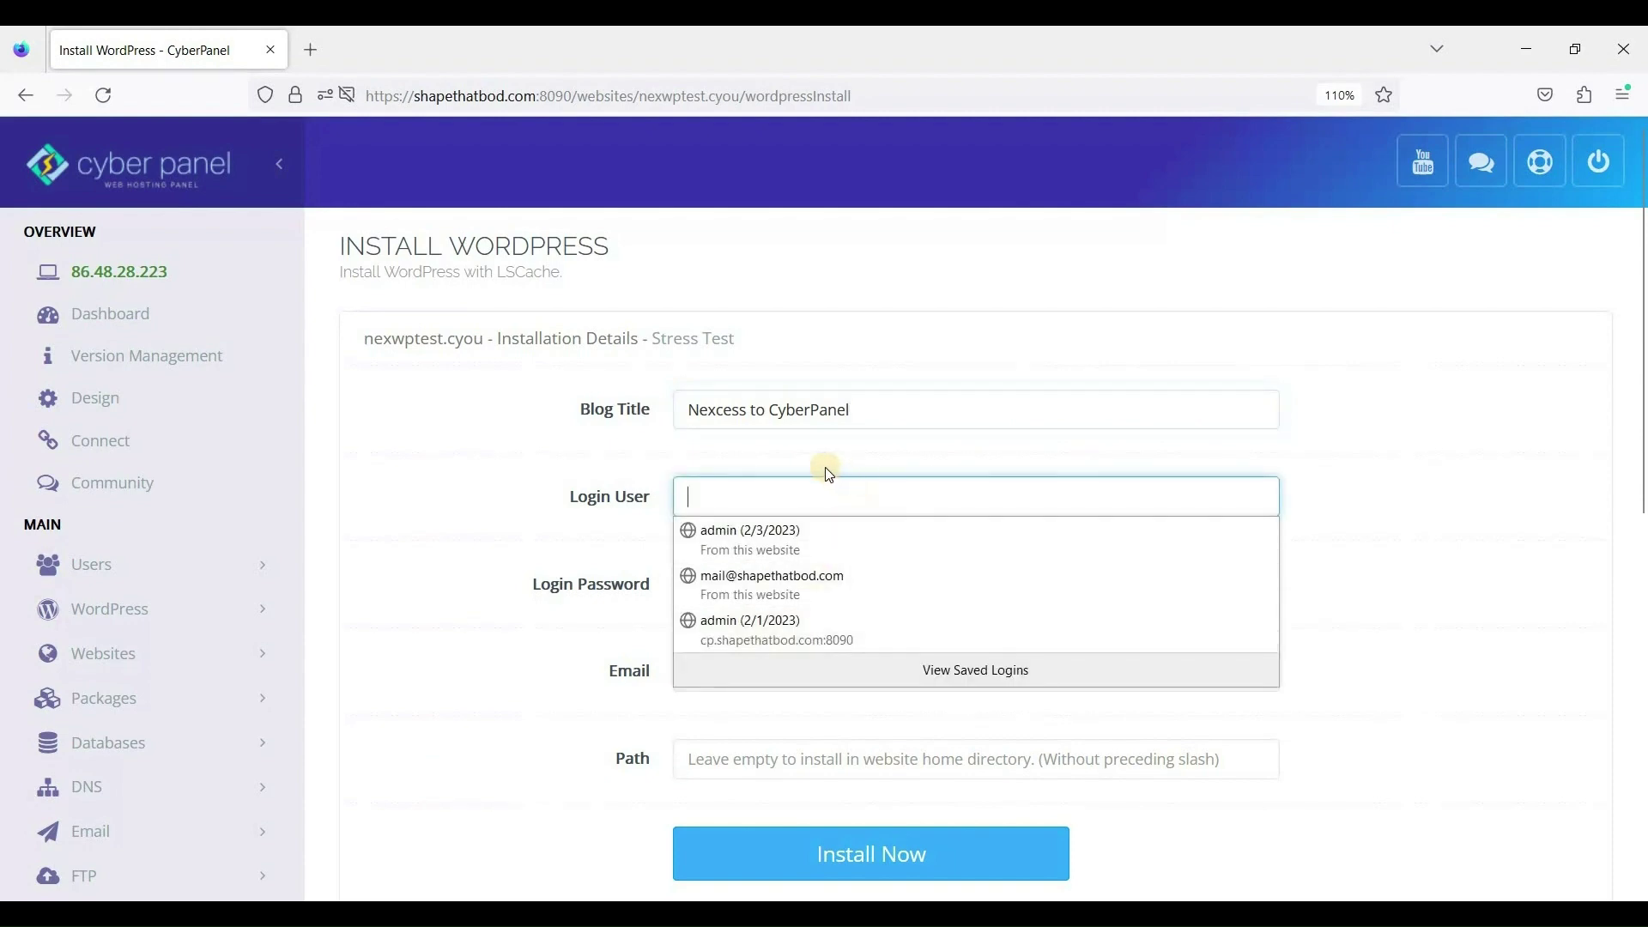
pyautogui.write('admin')
pyautogui.press('Escape')
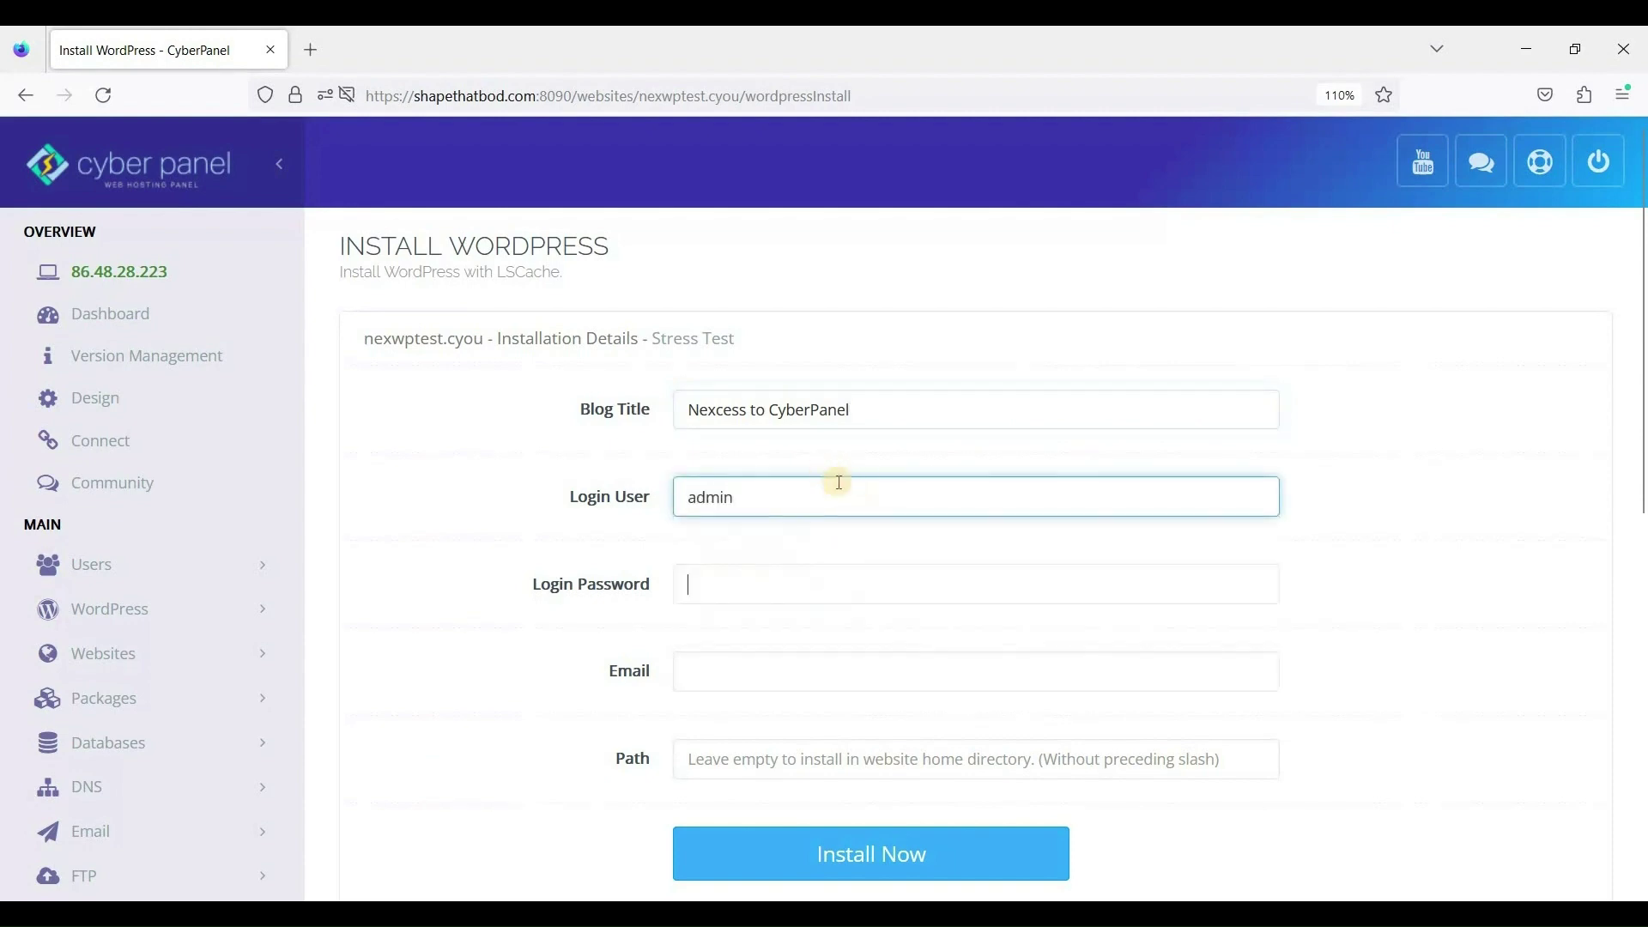
pyautogui.click(847, 584)
# Enter the login password and e-mail, leave Path empty, and submit the WordPress install.
pyautogui.hotkey('ctrl', 'a')
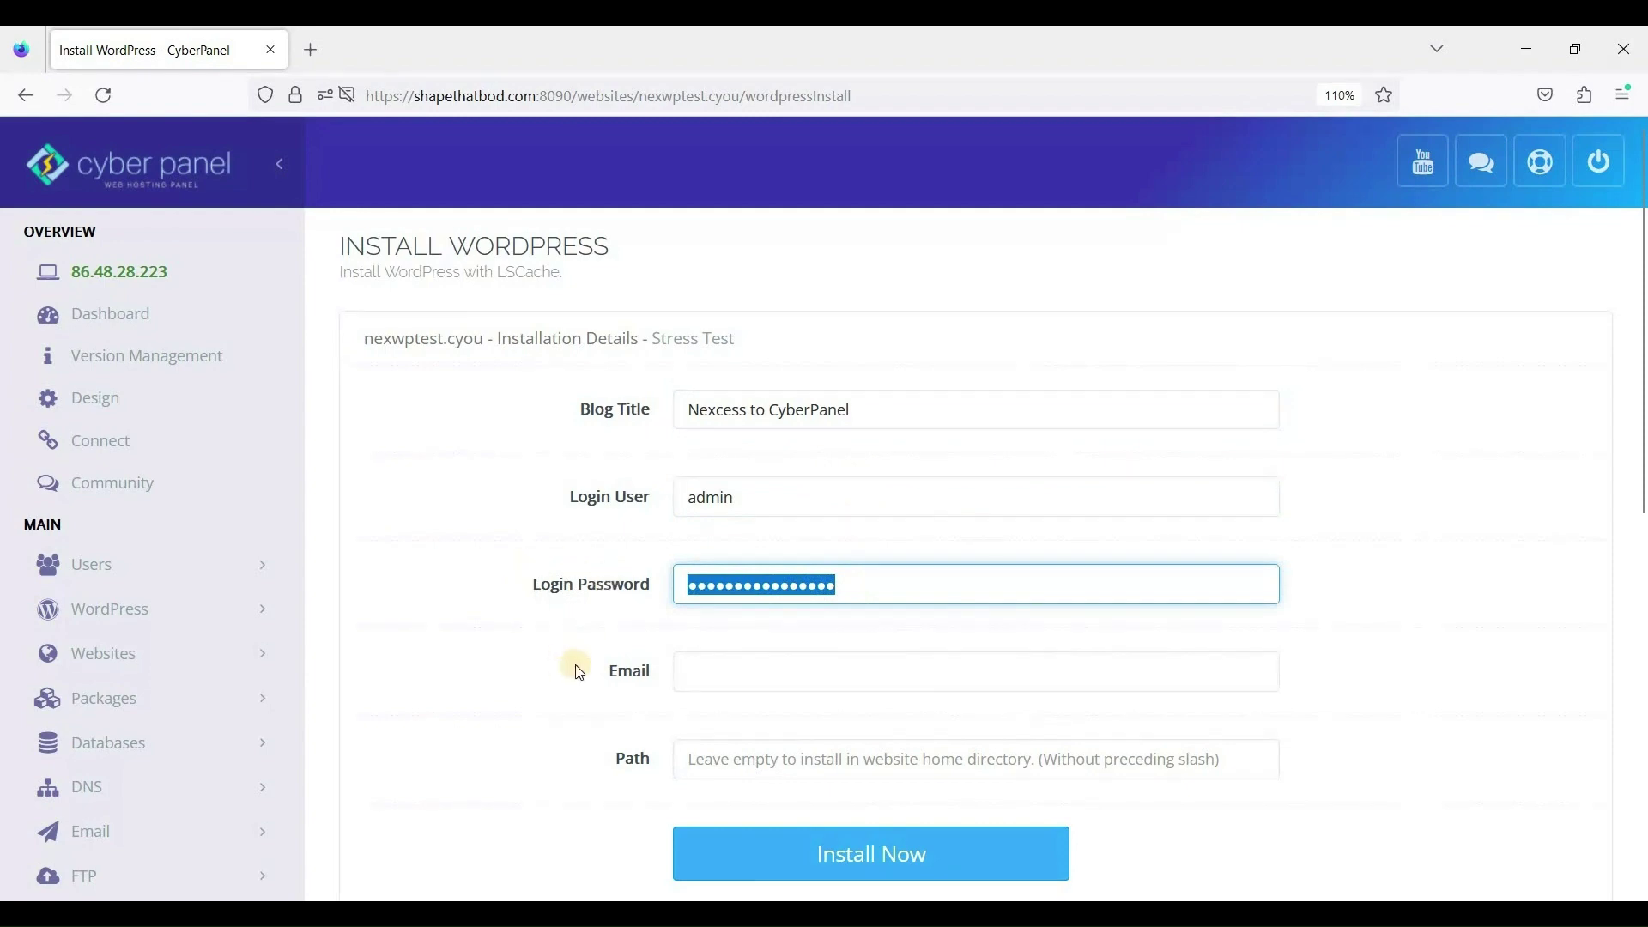
pyautogui.scroll(-2, 600, 644)
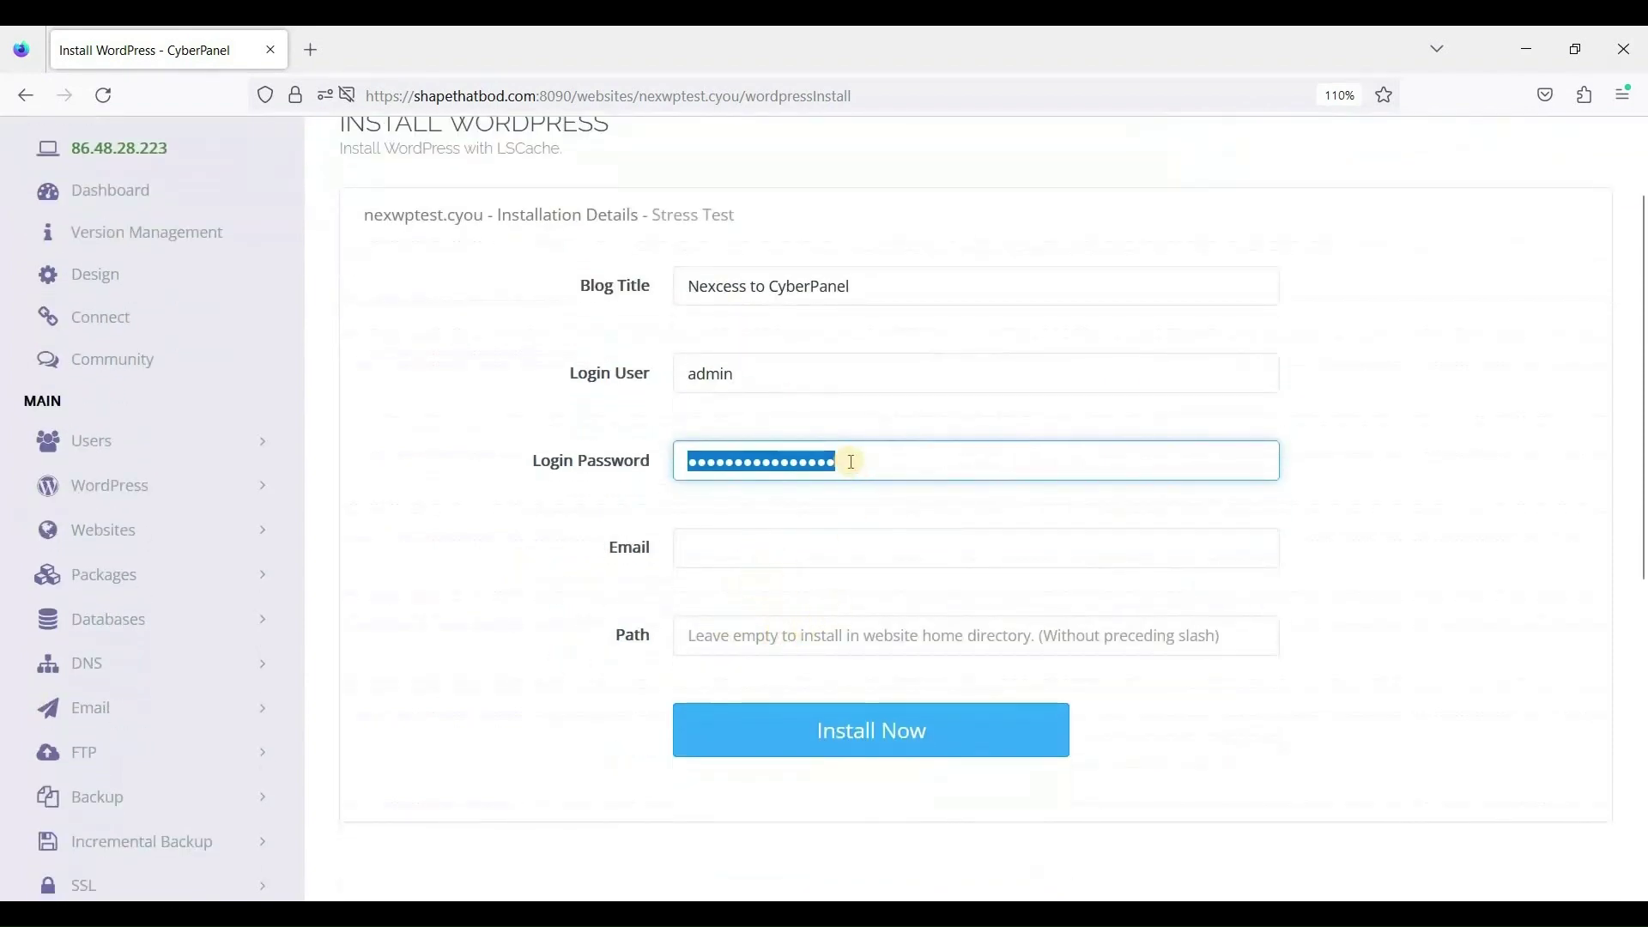
pyautogui.write('**')
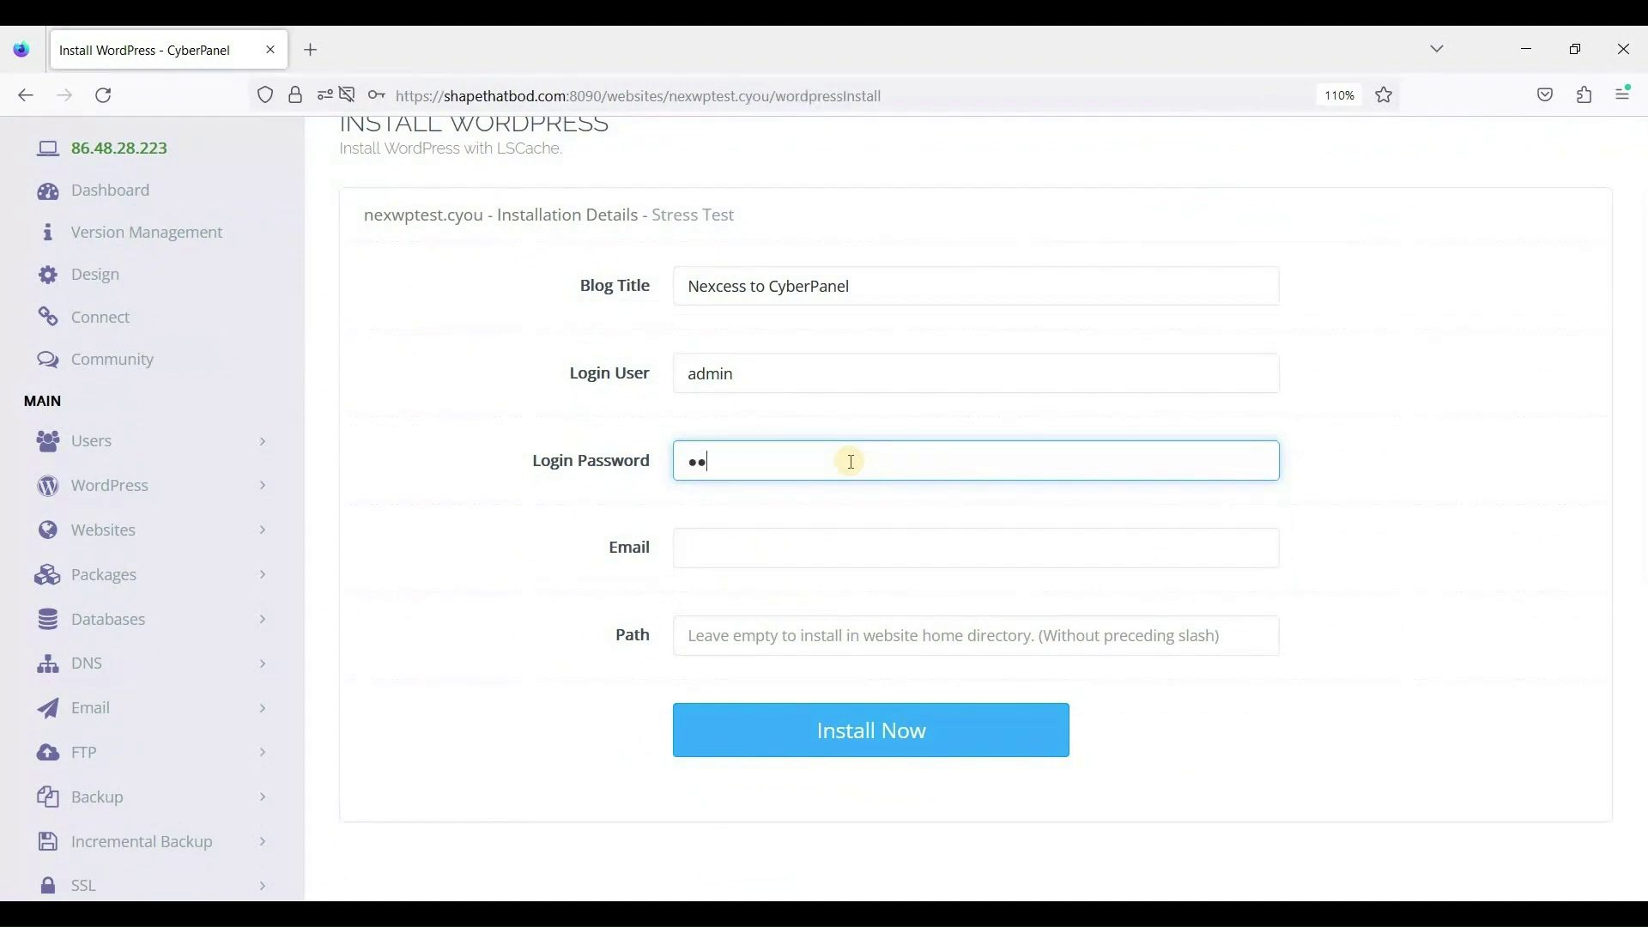
pyautogui.press('BackSpace')
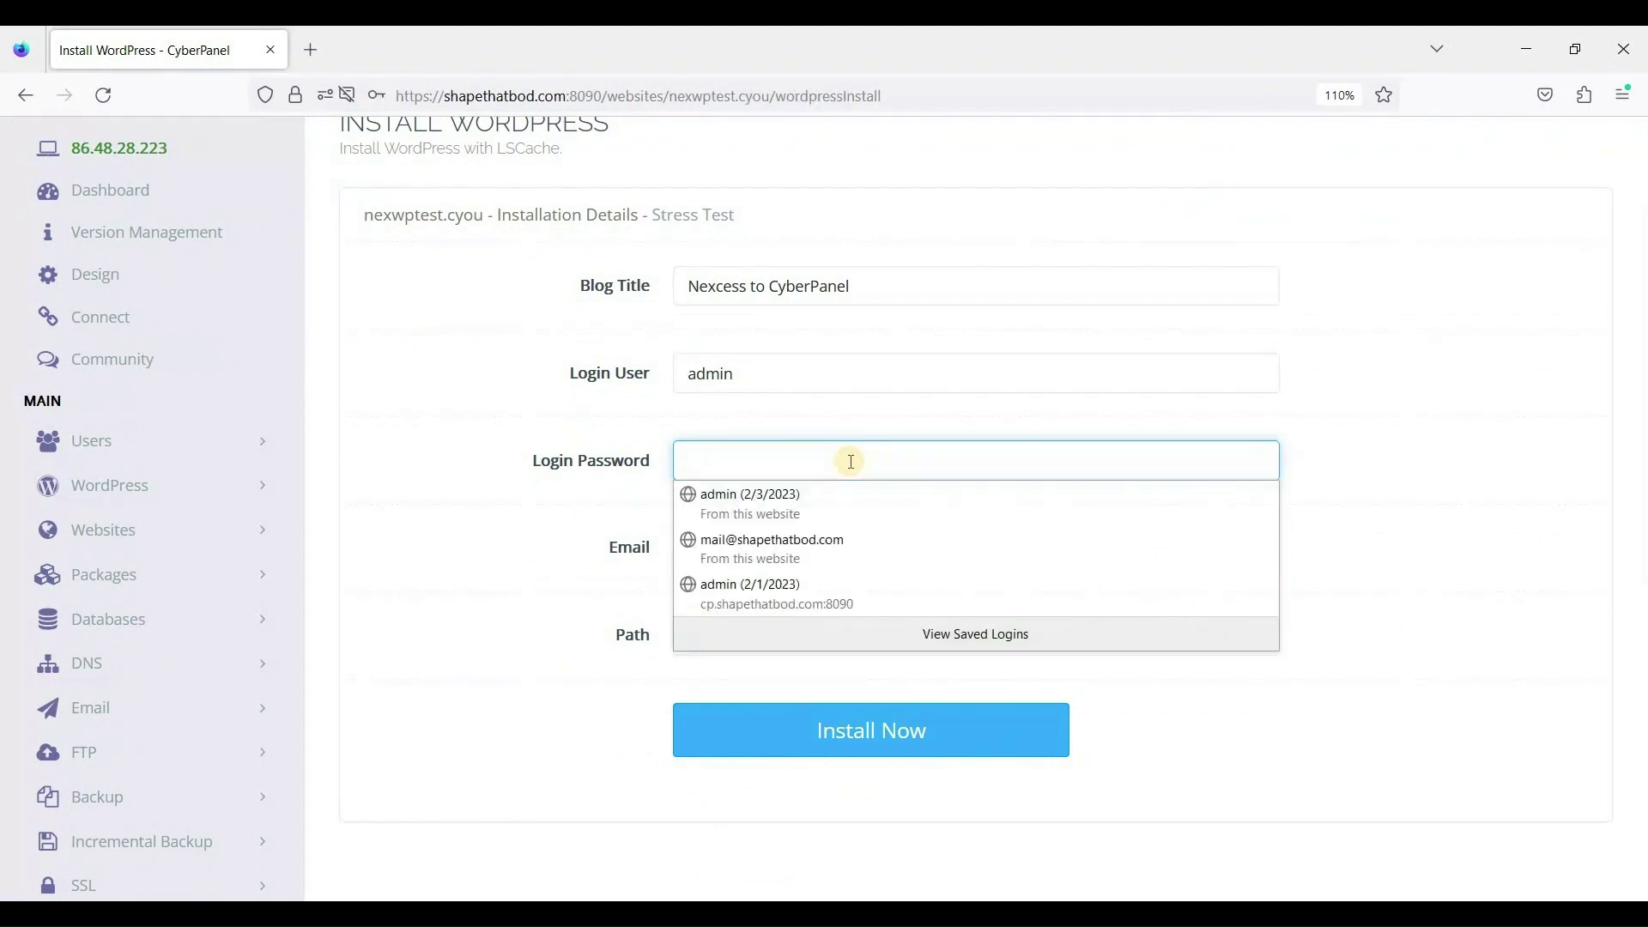
pyautogui.write('**')
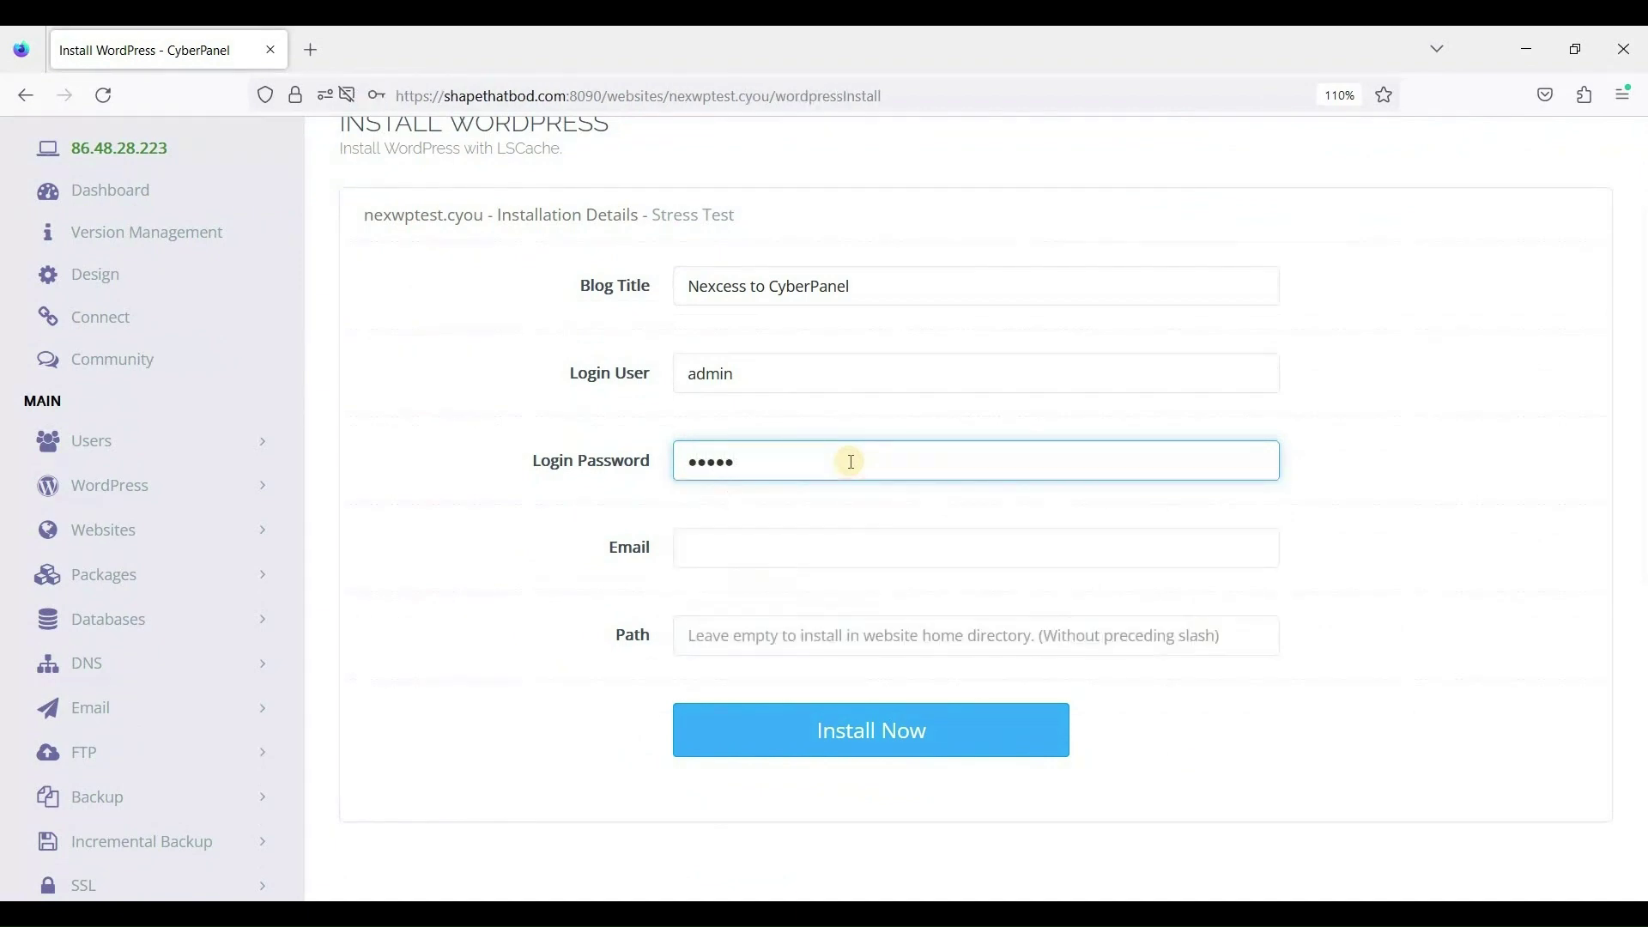
pyautogui.write('*********')
pyautogui.click(811, 539)
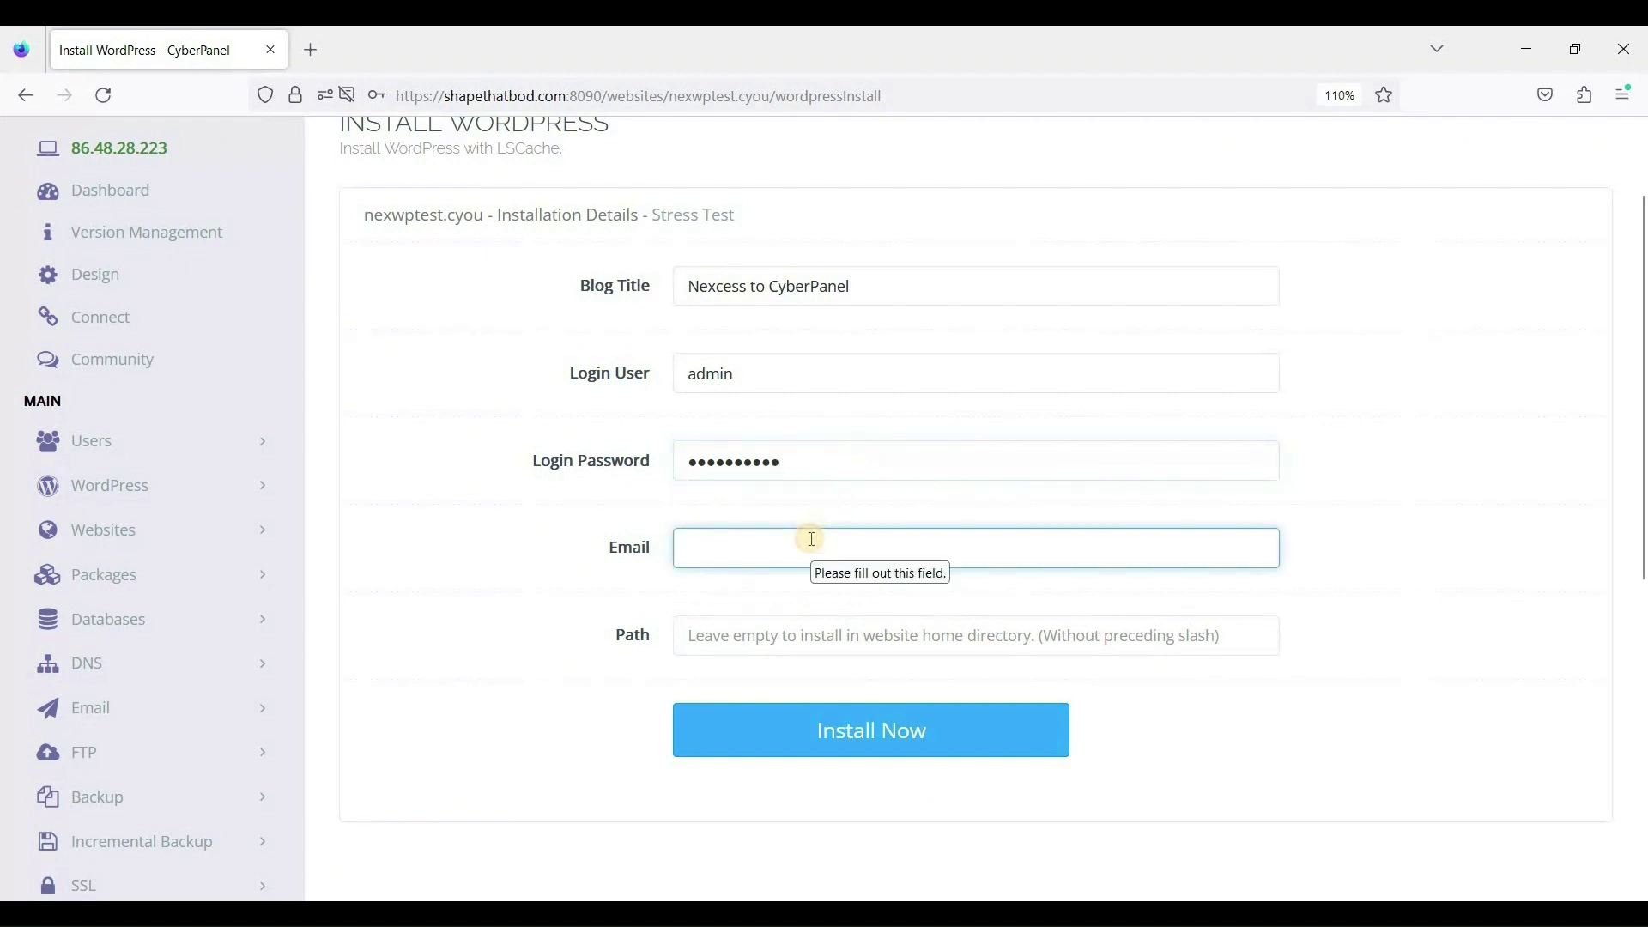
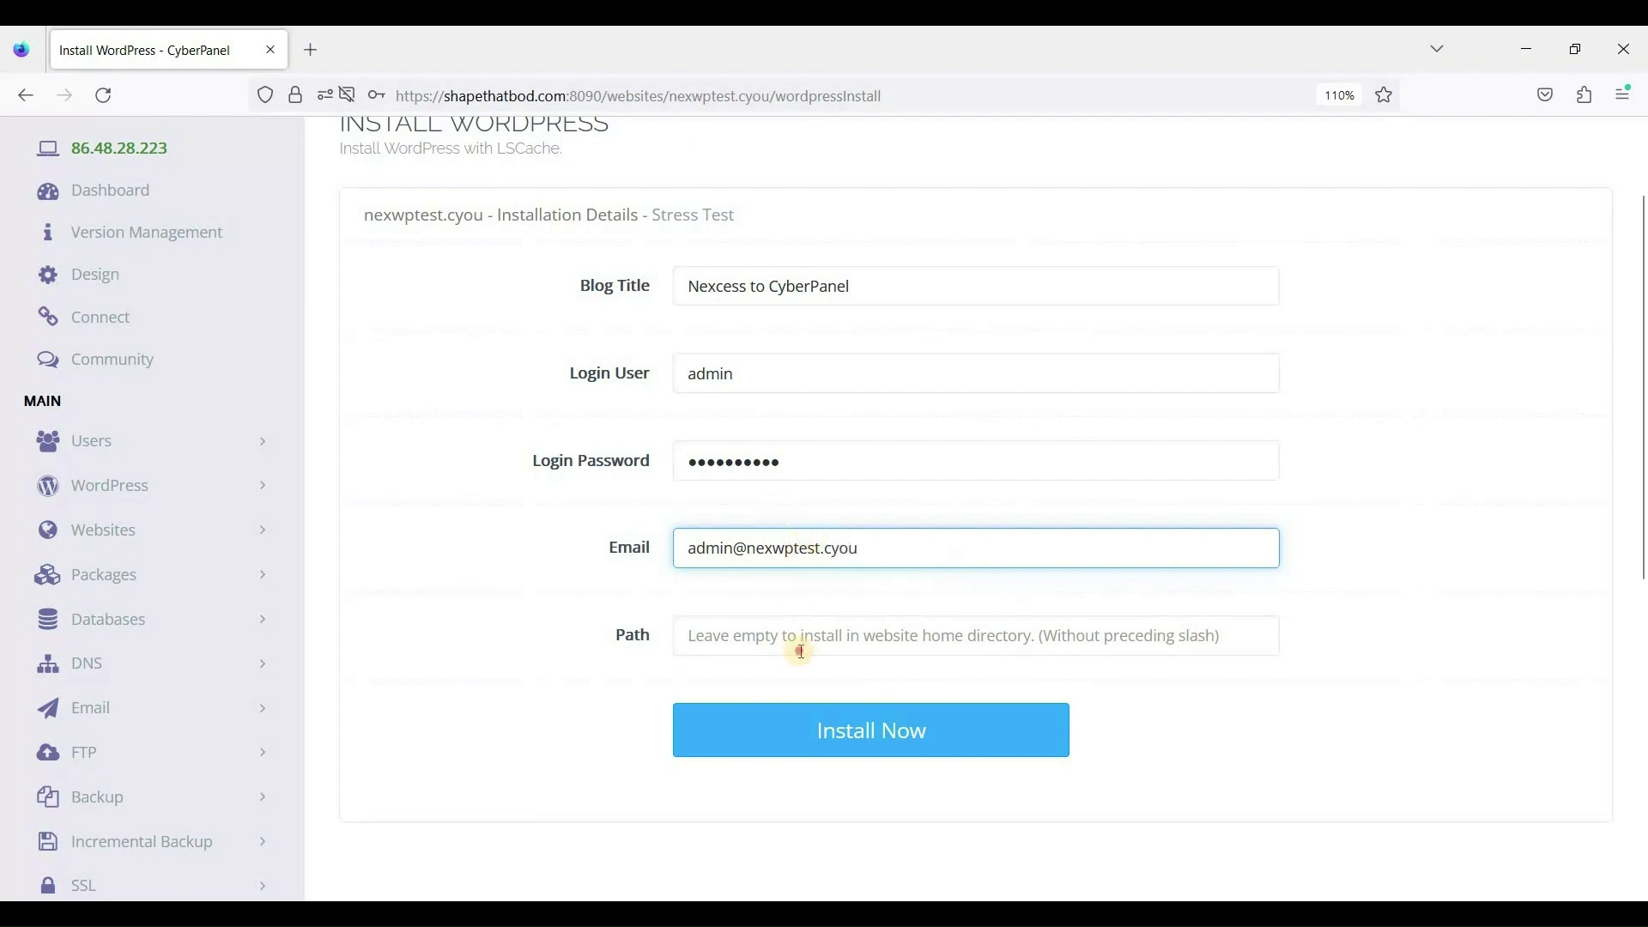
pyautogui.click(713, 642)
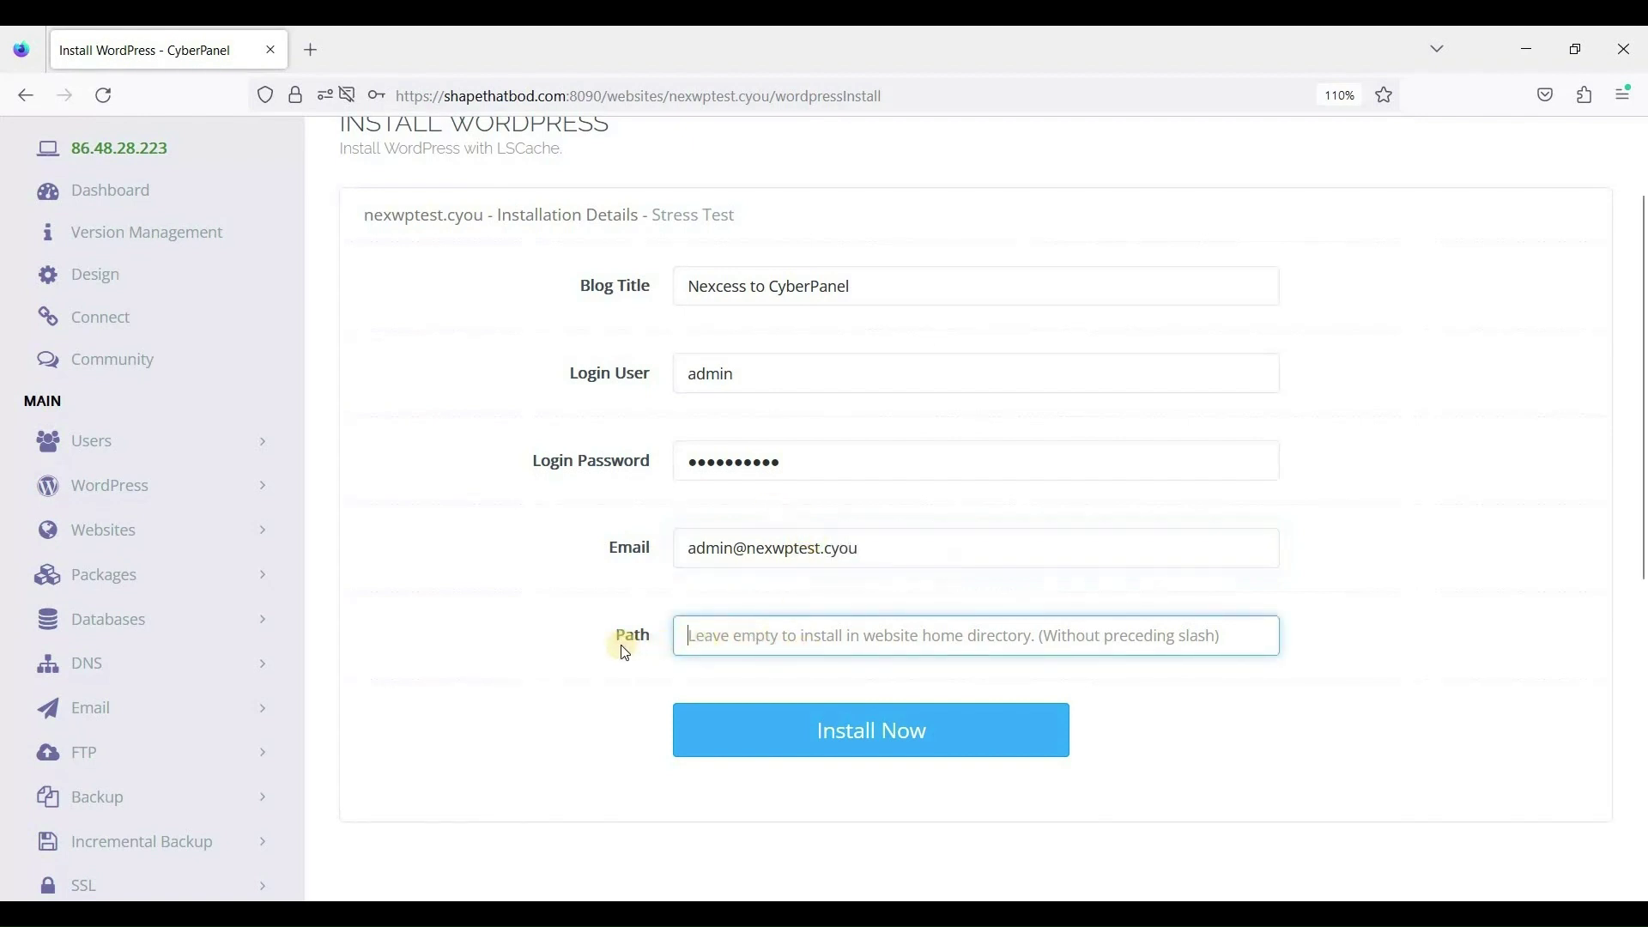
pyautogui.click(856, 732)
pyautogui.click(855, 747)
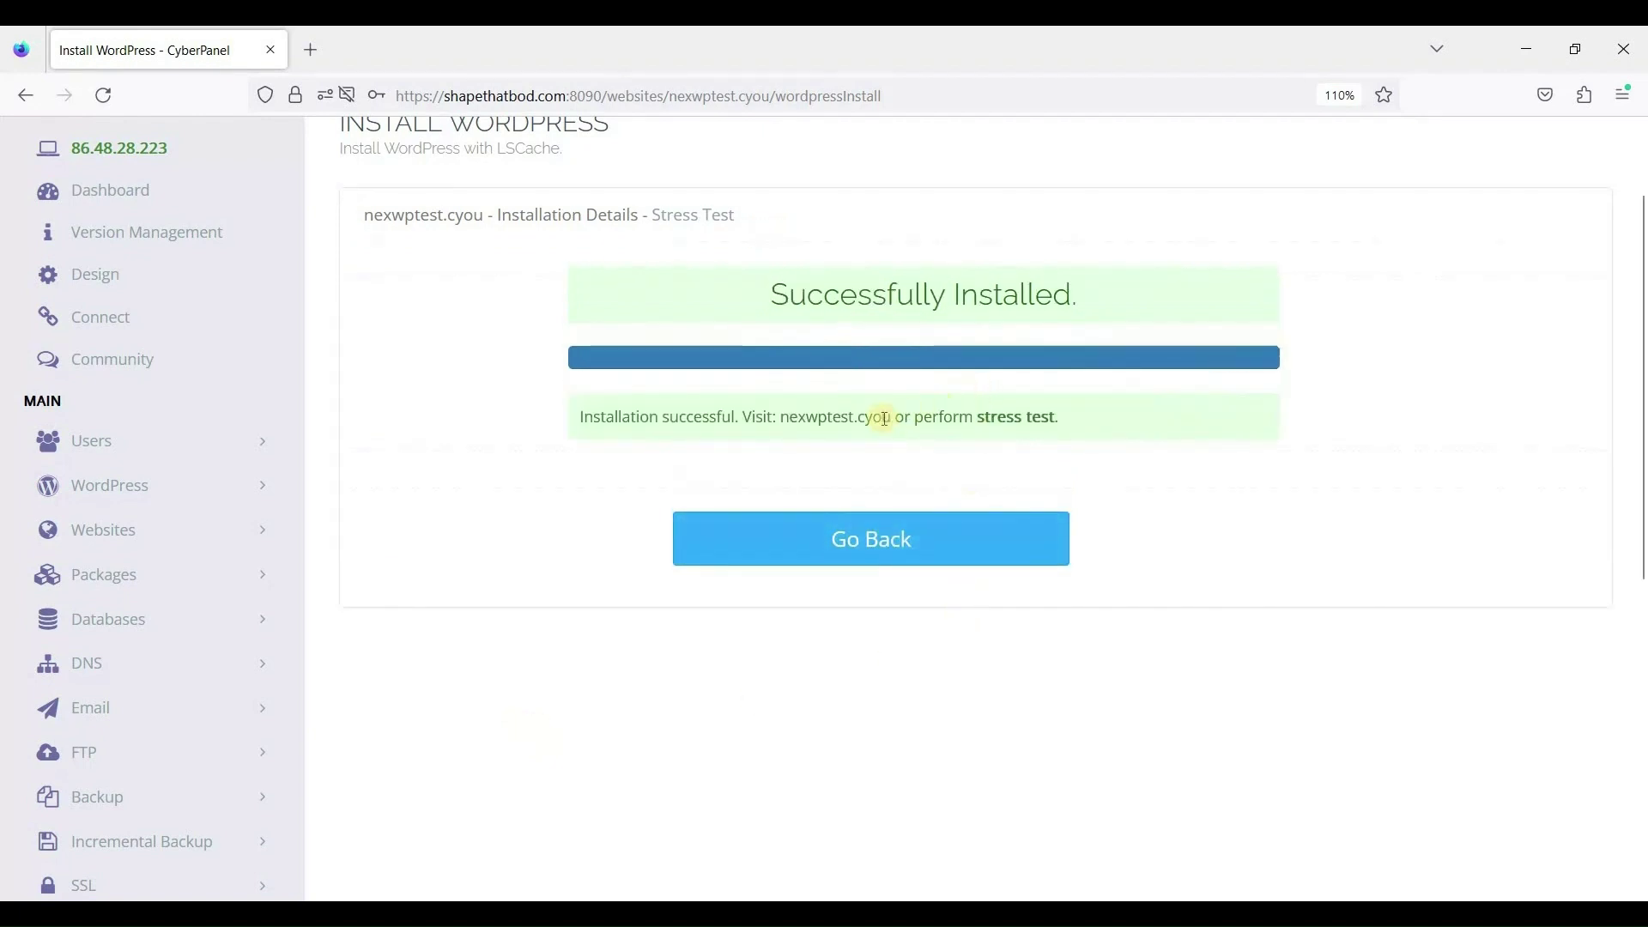
# Confirm WordPress installed successfully, then go to Websites > List Websites.
pyautogui.scroll(2, 1039, 481)
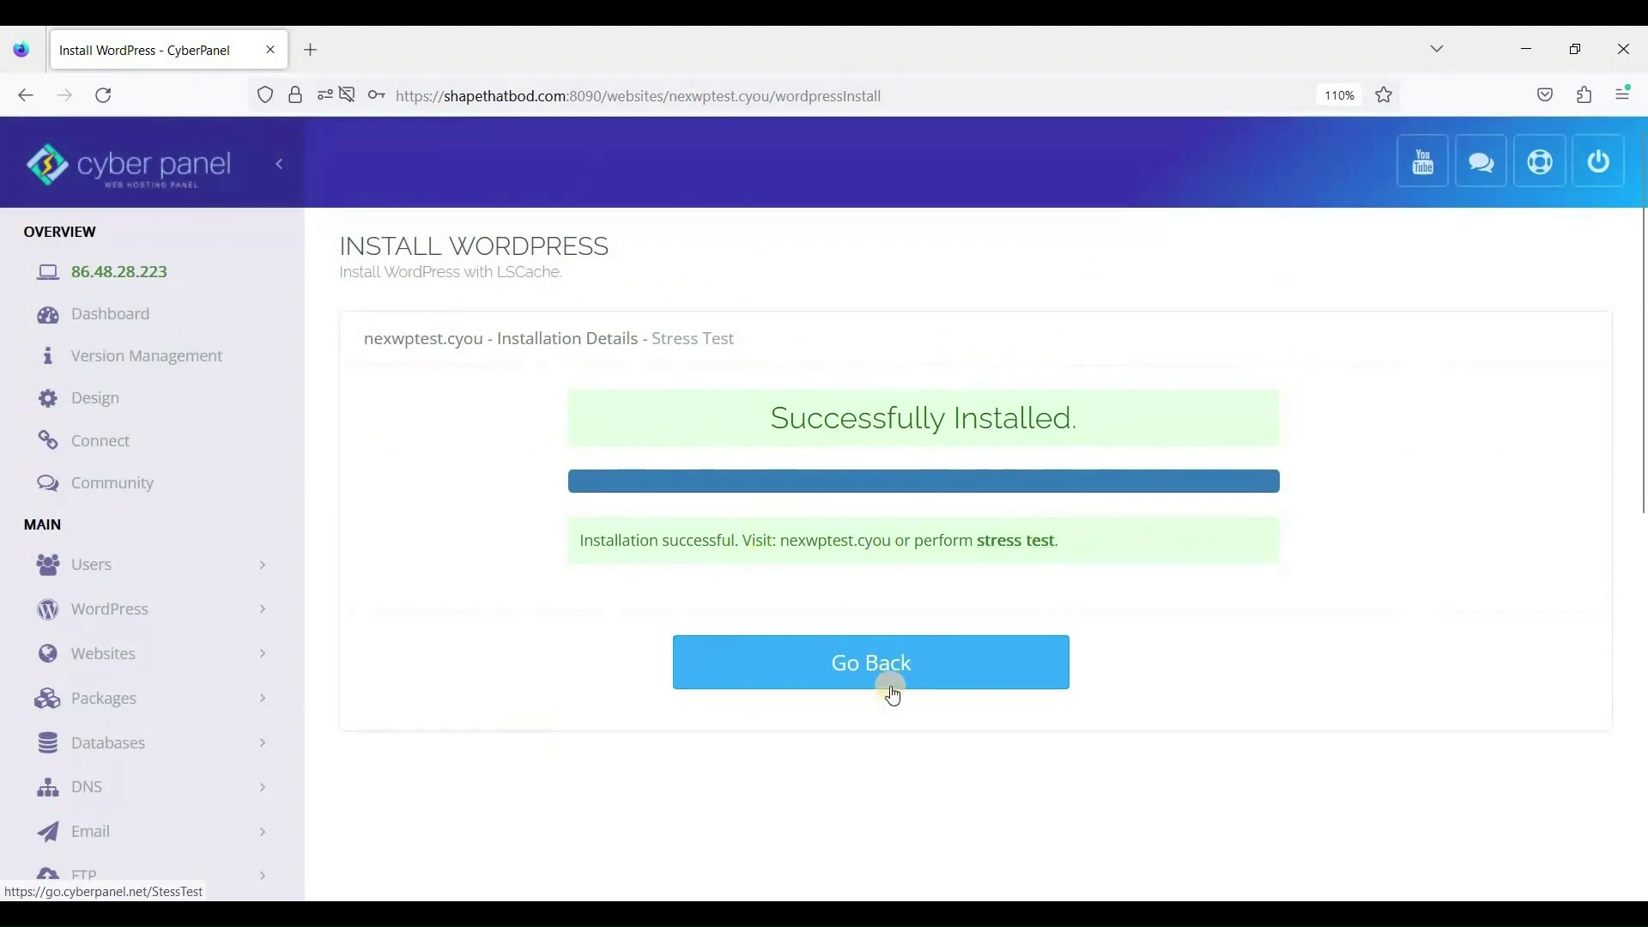
pyautogui.scroll(-2, 781, 575)
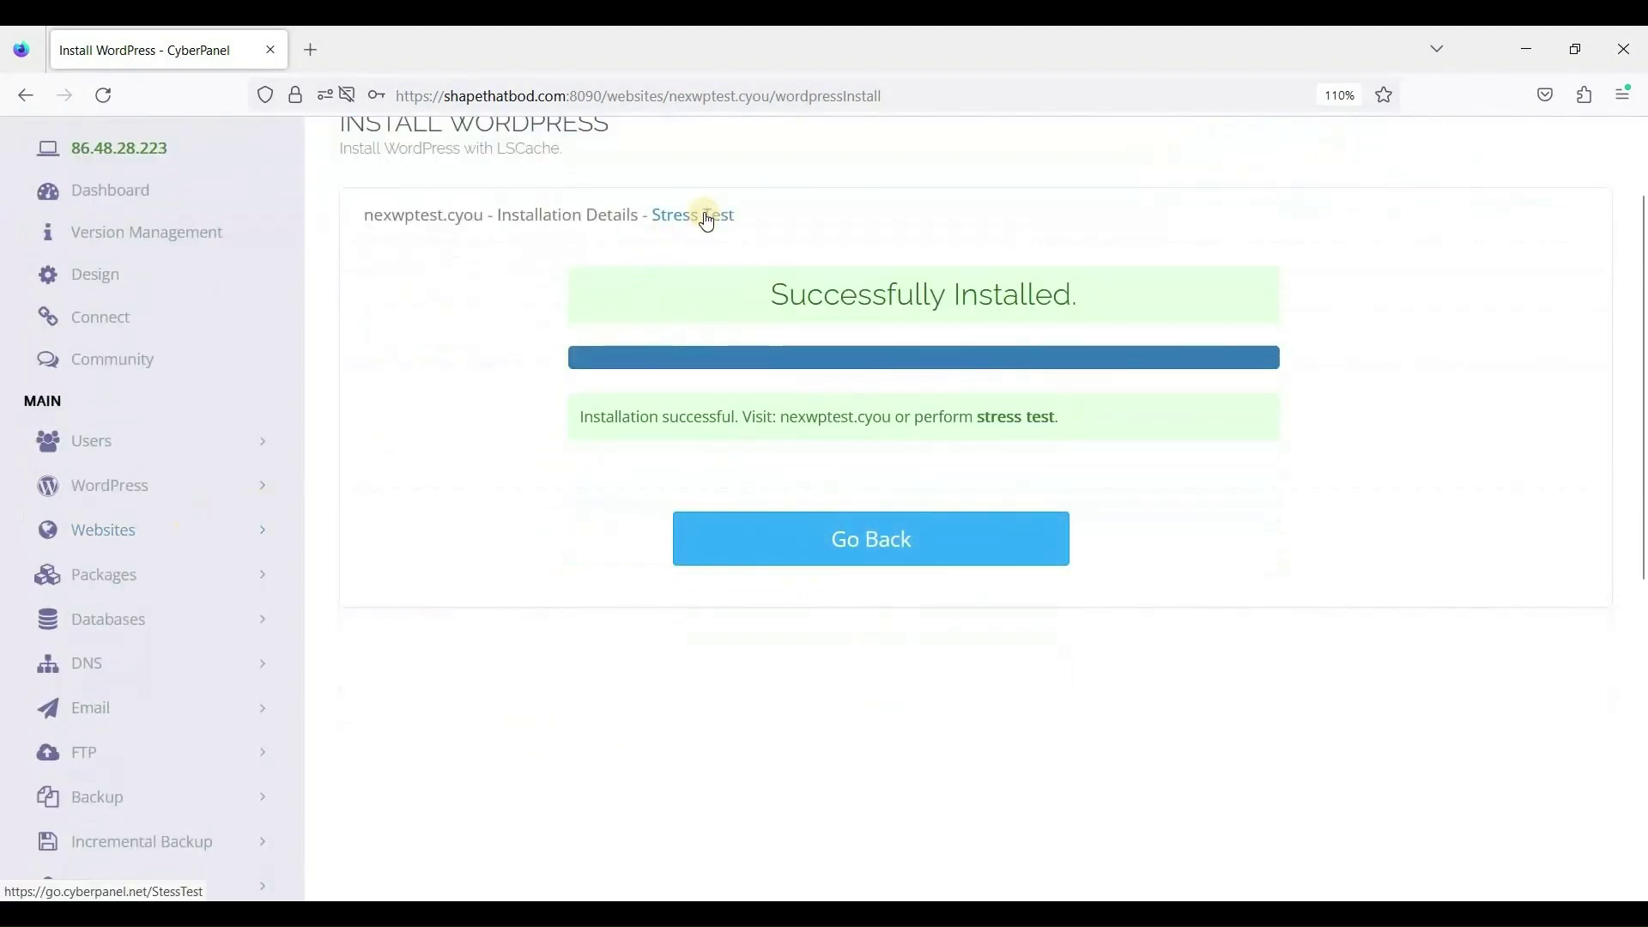
pyautogui.click(250, 532)
pyautogui.click(129, 631)
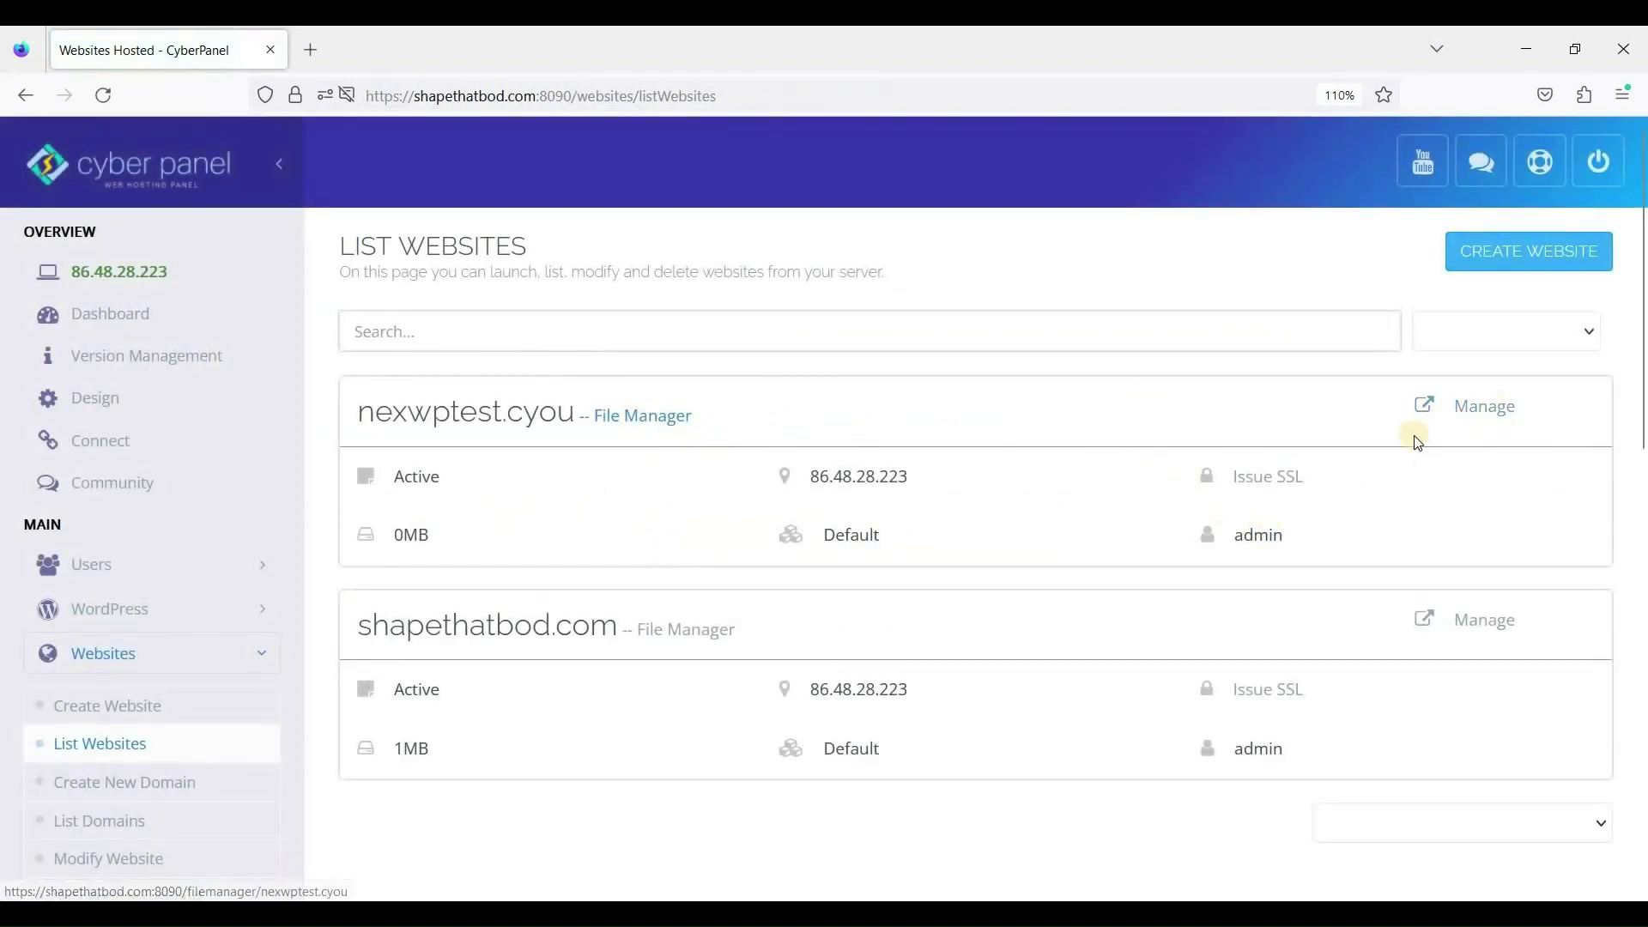
# Reopen the nexwptest.cyou management page and select the site name in its heading.
pyautogui.click(1480, 412)
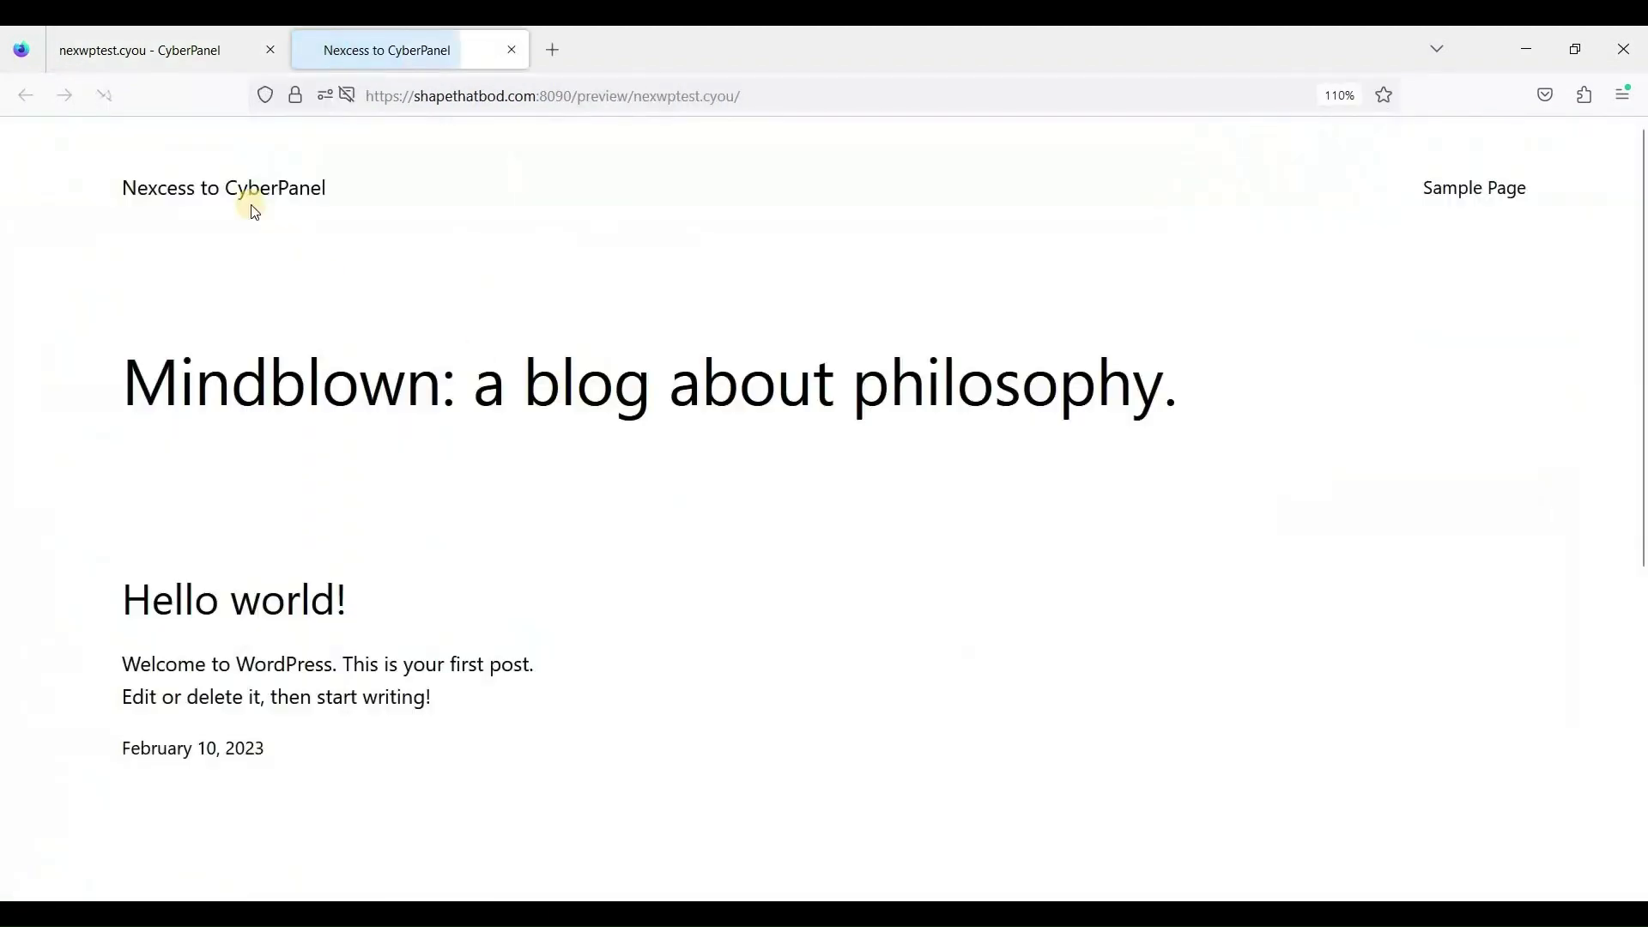
pyautogui.moveTo(319, 447); pyautogui.dragTo(412, 427)
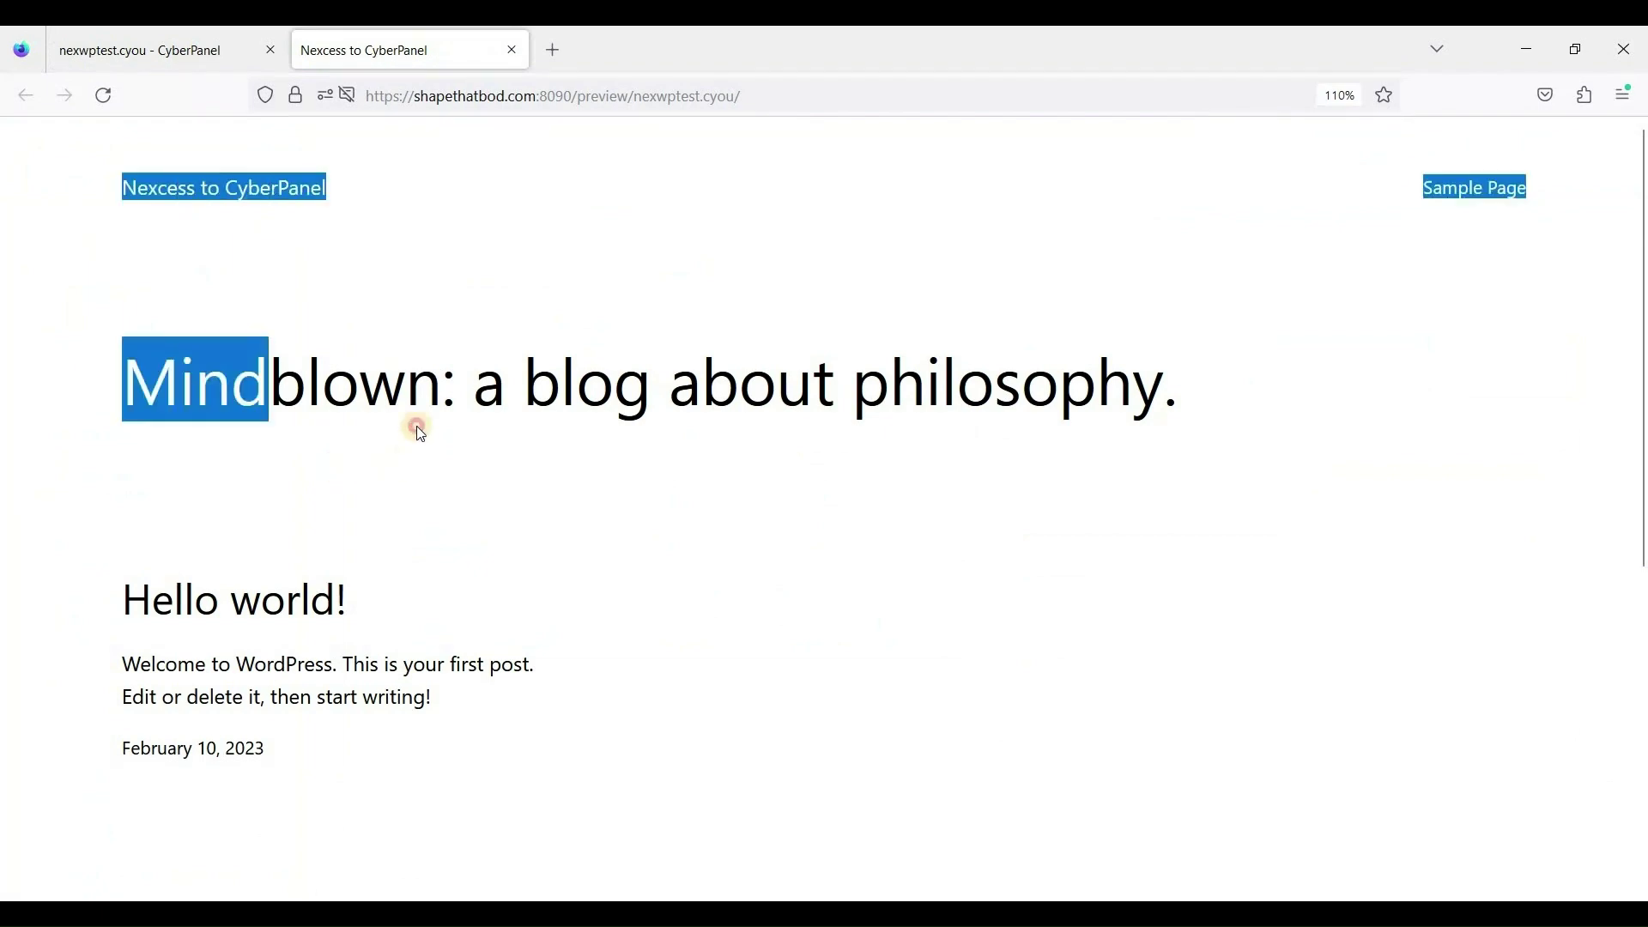
pyautogui.click(349, 202)
pyautogui.click(190, 57)
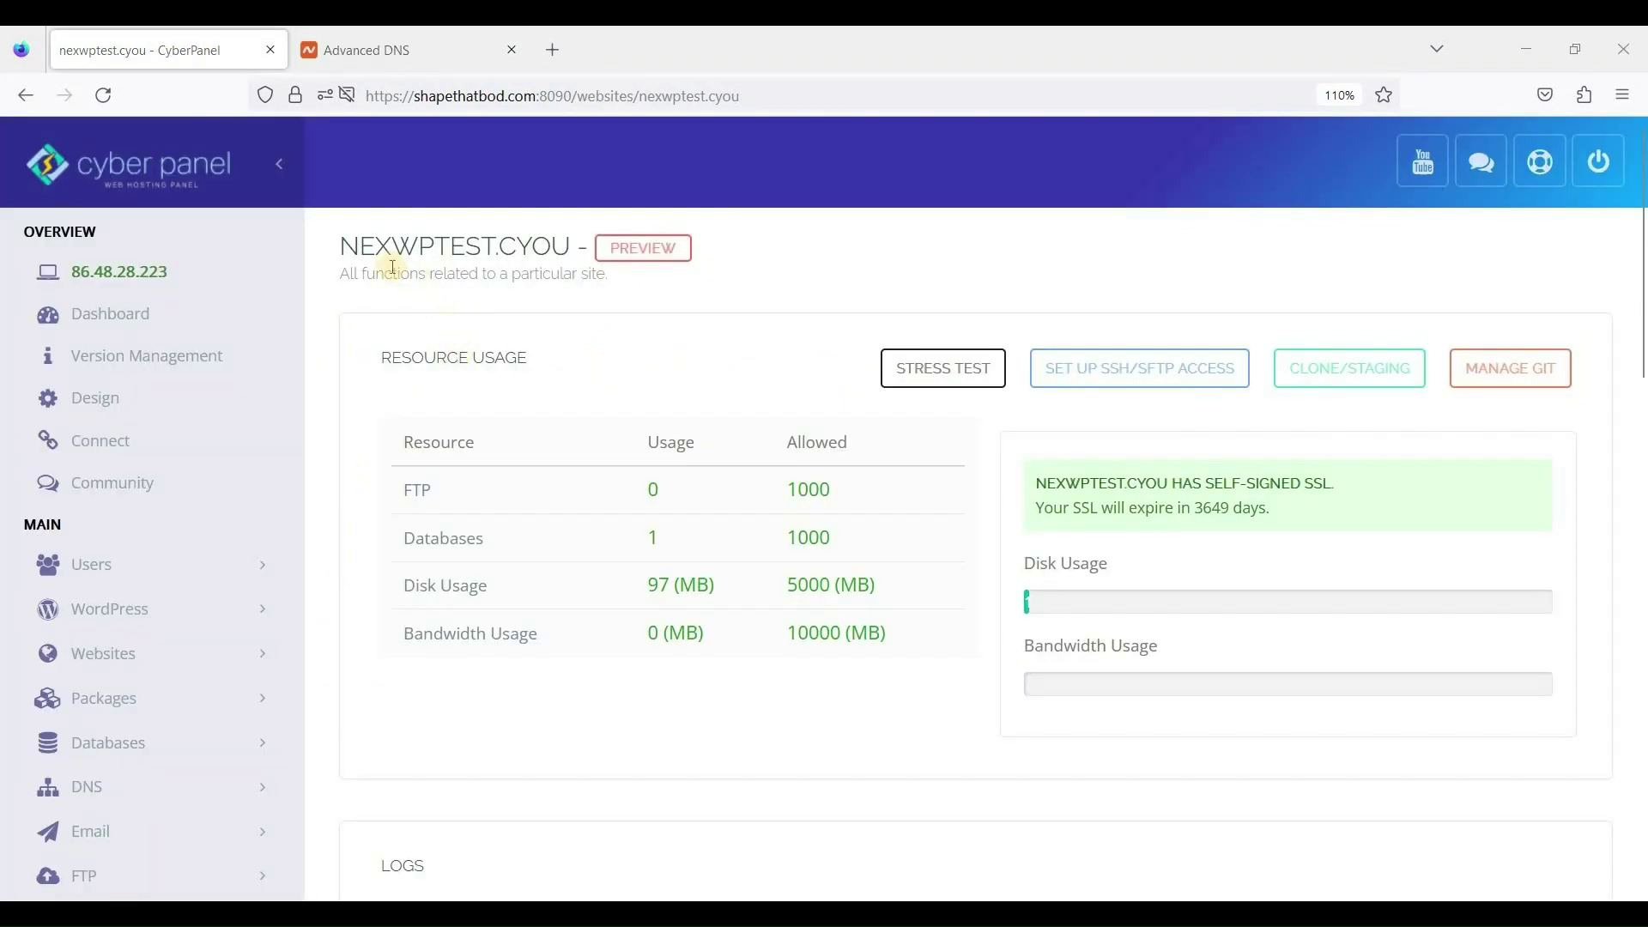
pyautogui.doubleClick(488, 244)
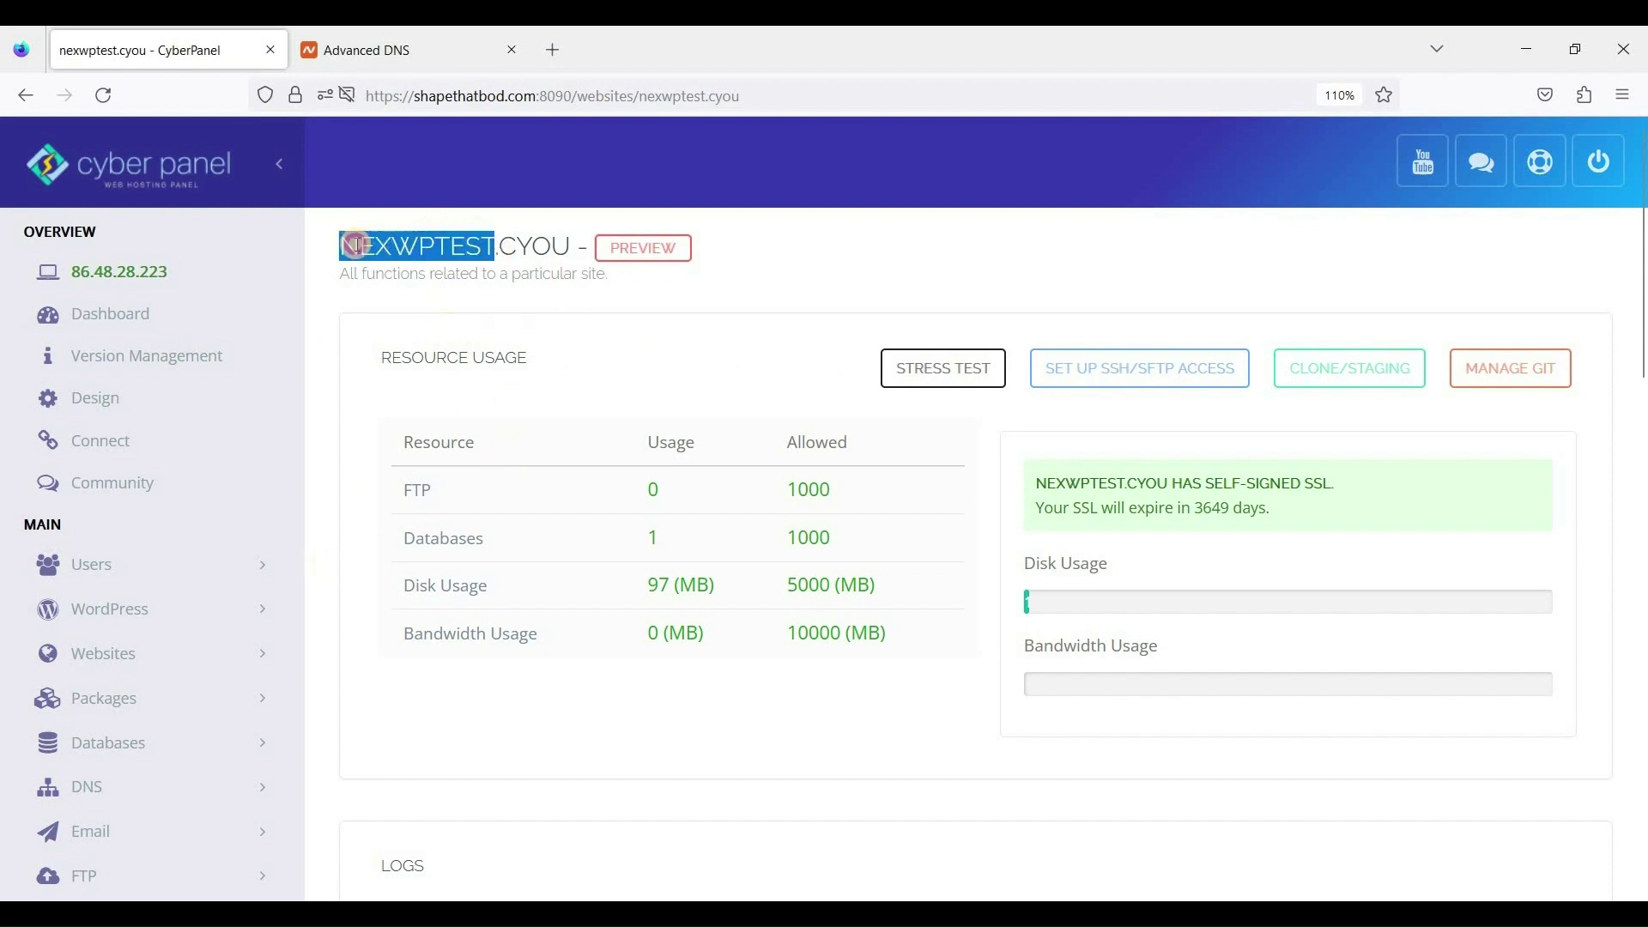
pyautogui.moveTo(339, 246); pyautogui.dragTo(532, 247)
pyautogui.click(470, 543)
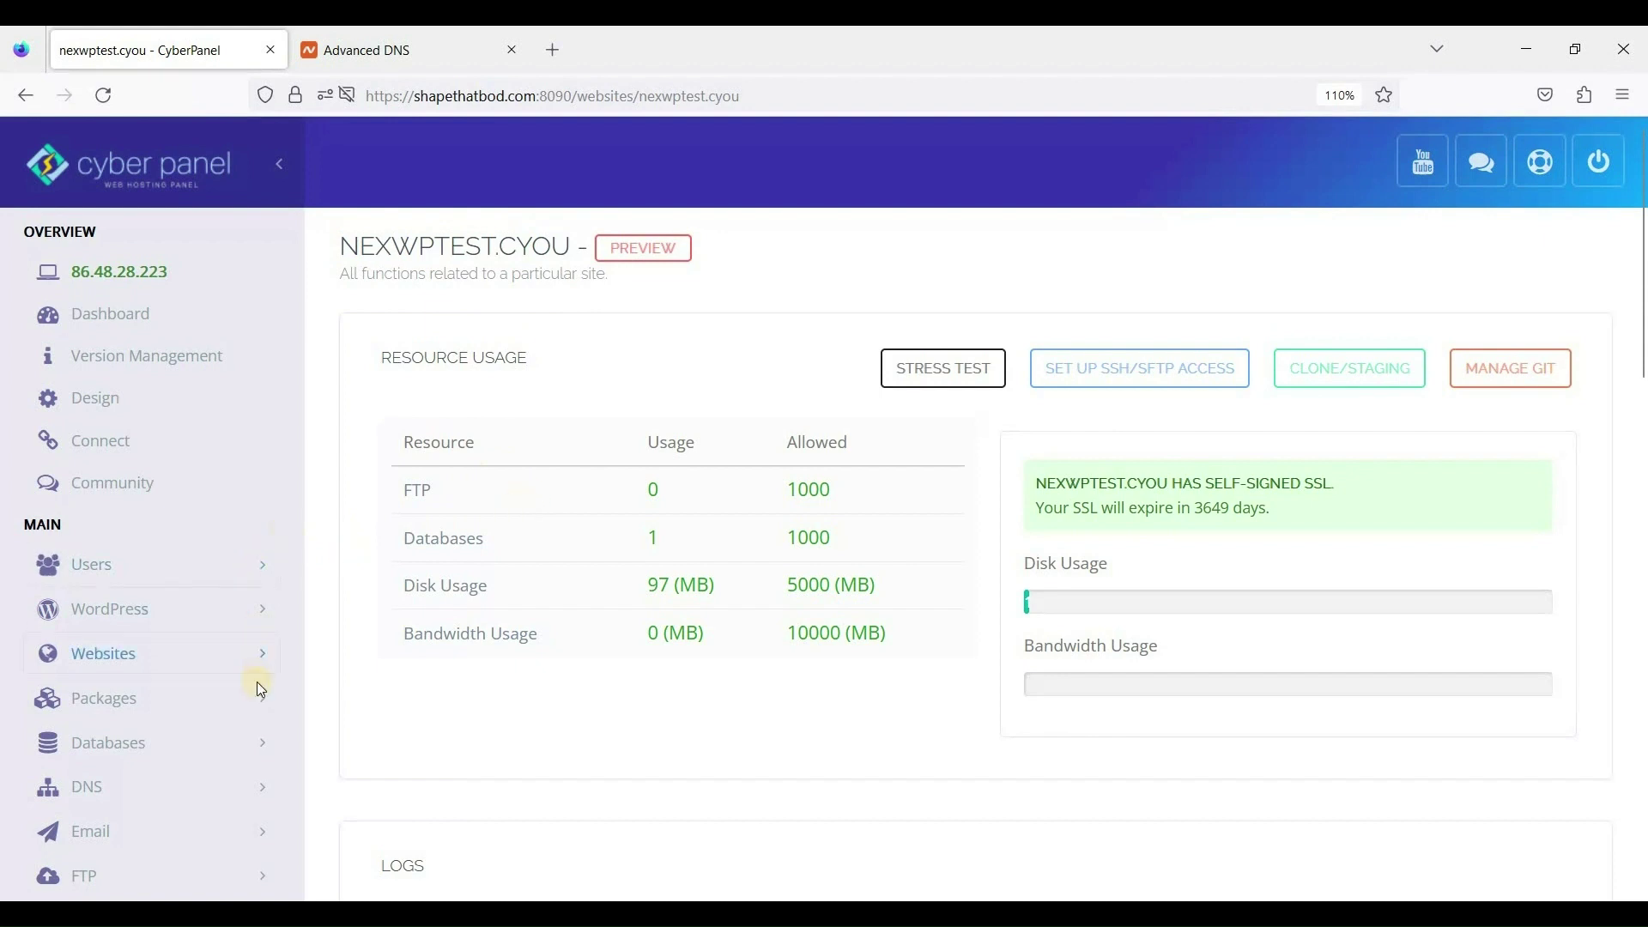
pyautogui.doubleClick(452, 245)
pyautogui.click(431, 243)
# Expand Websites in the left sidebar to reveal the website management options.
pyautogui.click(268, 612)
pyautogui.click(267, 668)
pyautogui.scroll(-3, 169, 698)
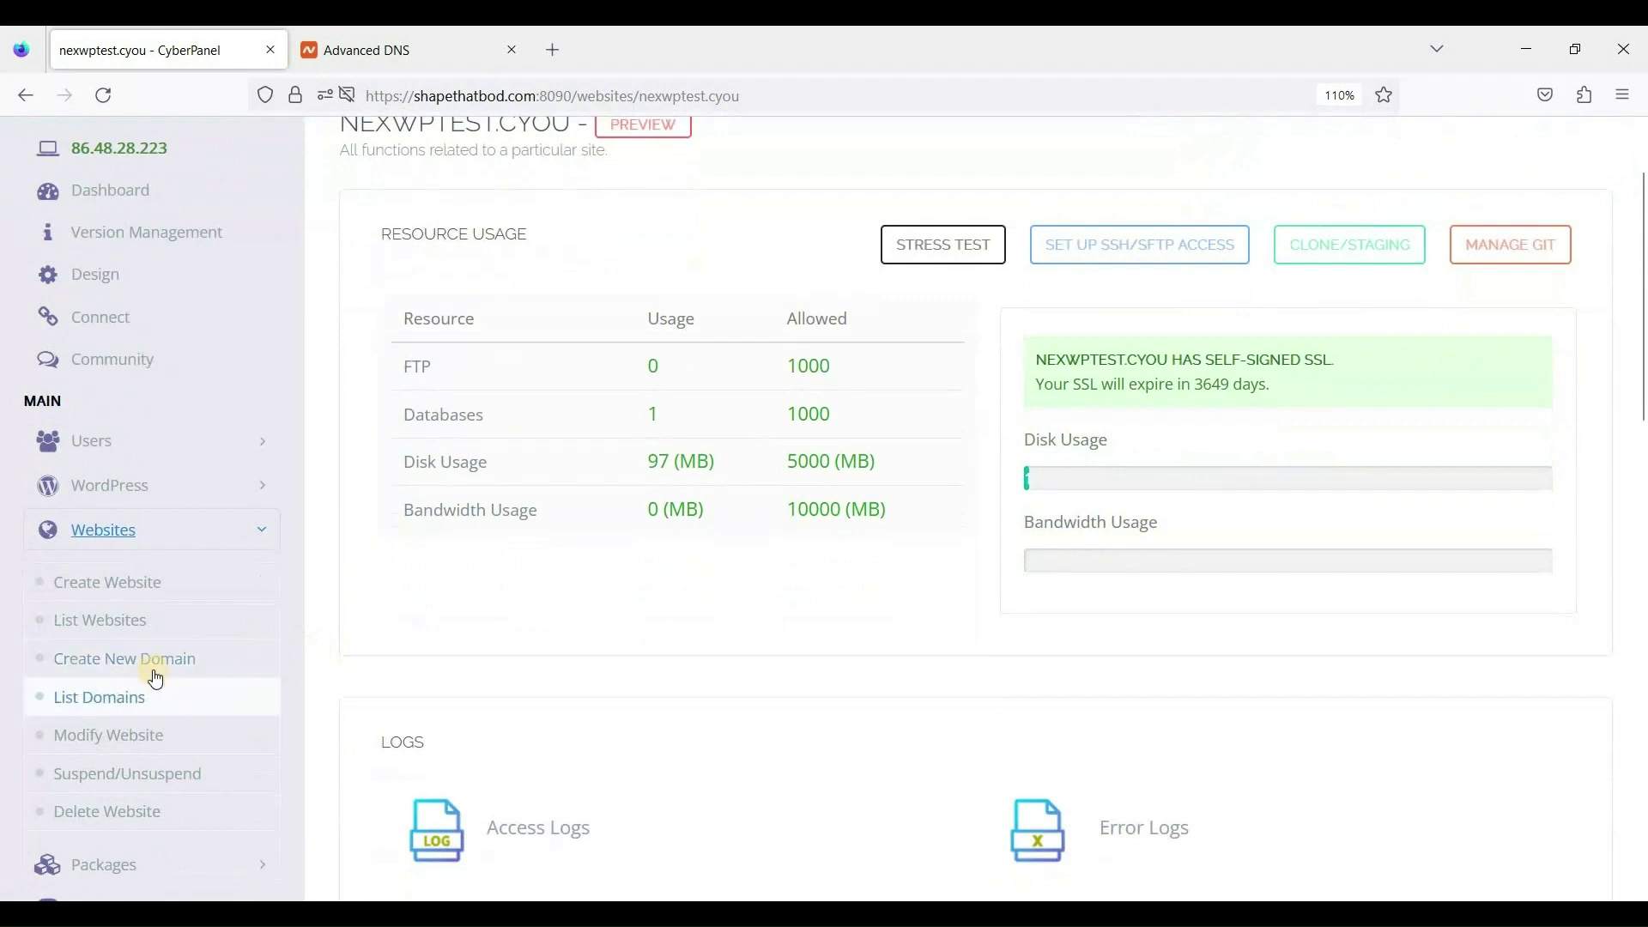
# Create New Domain test.nexwptest.cyou under parent website nexwptest.cyou, test domain off.
pyautogui.click(155, 668)
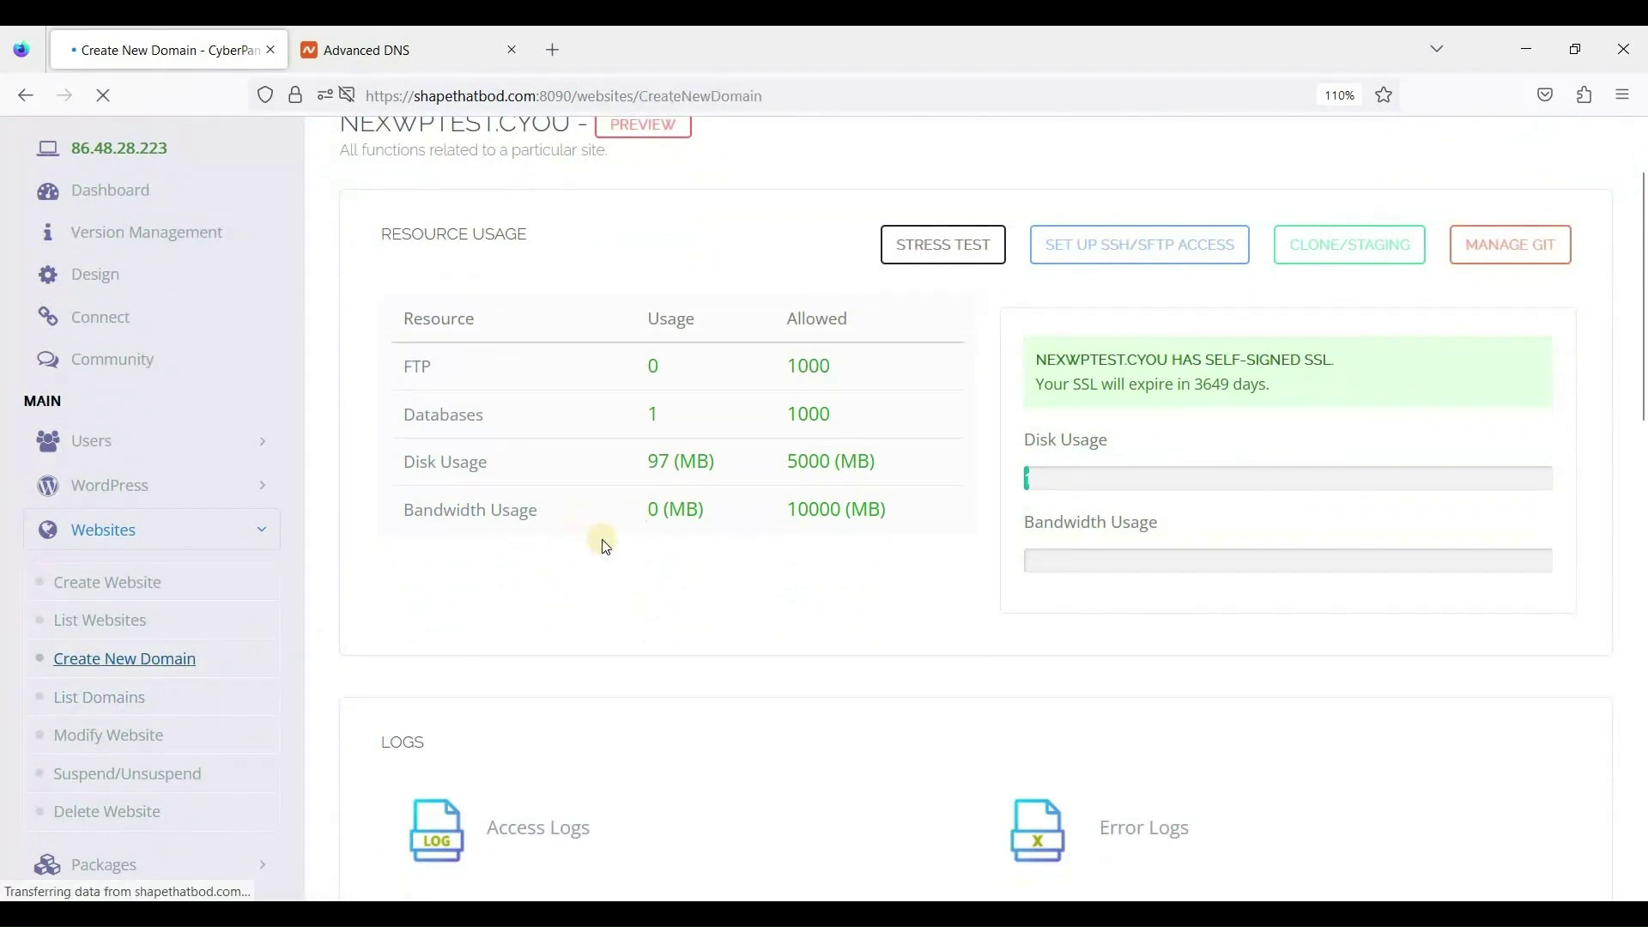
pyautogui.click(731, 450)
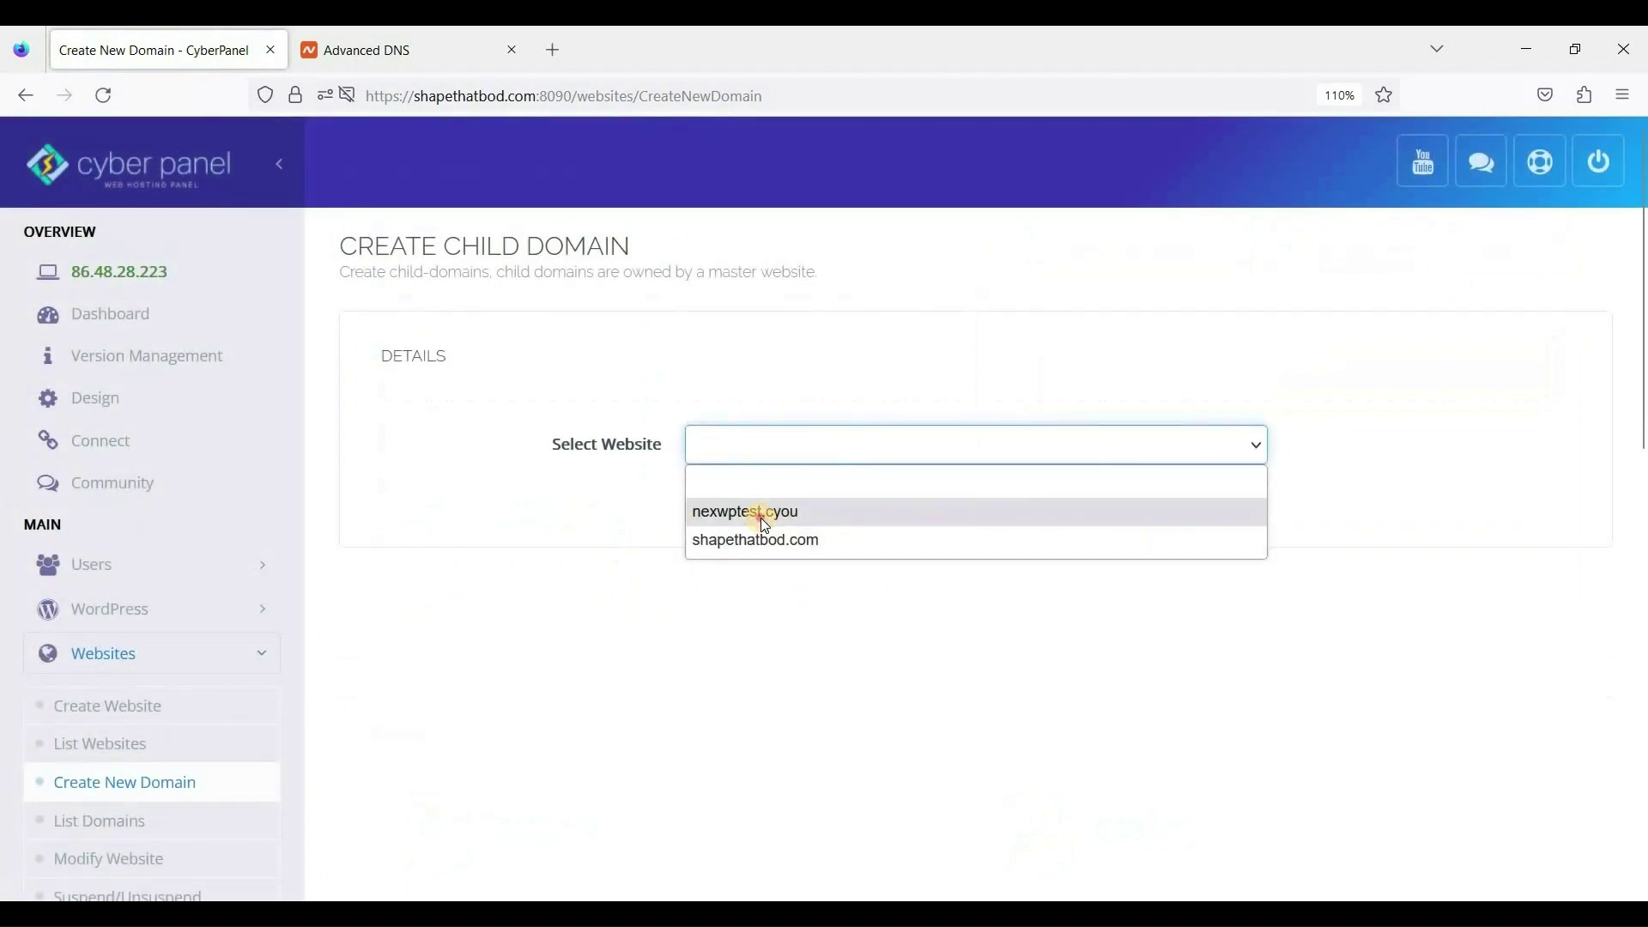
pyautogui.click(761, 517)
pyautogui.click(704, 536)
pyautogui.click(728, 598)
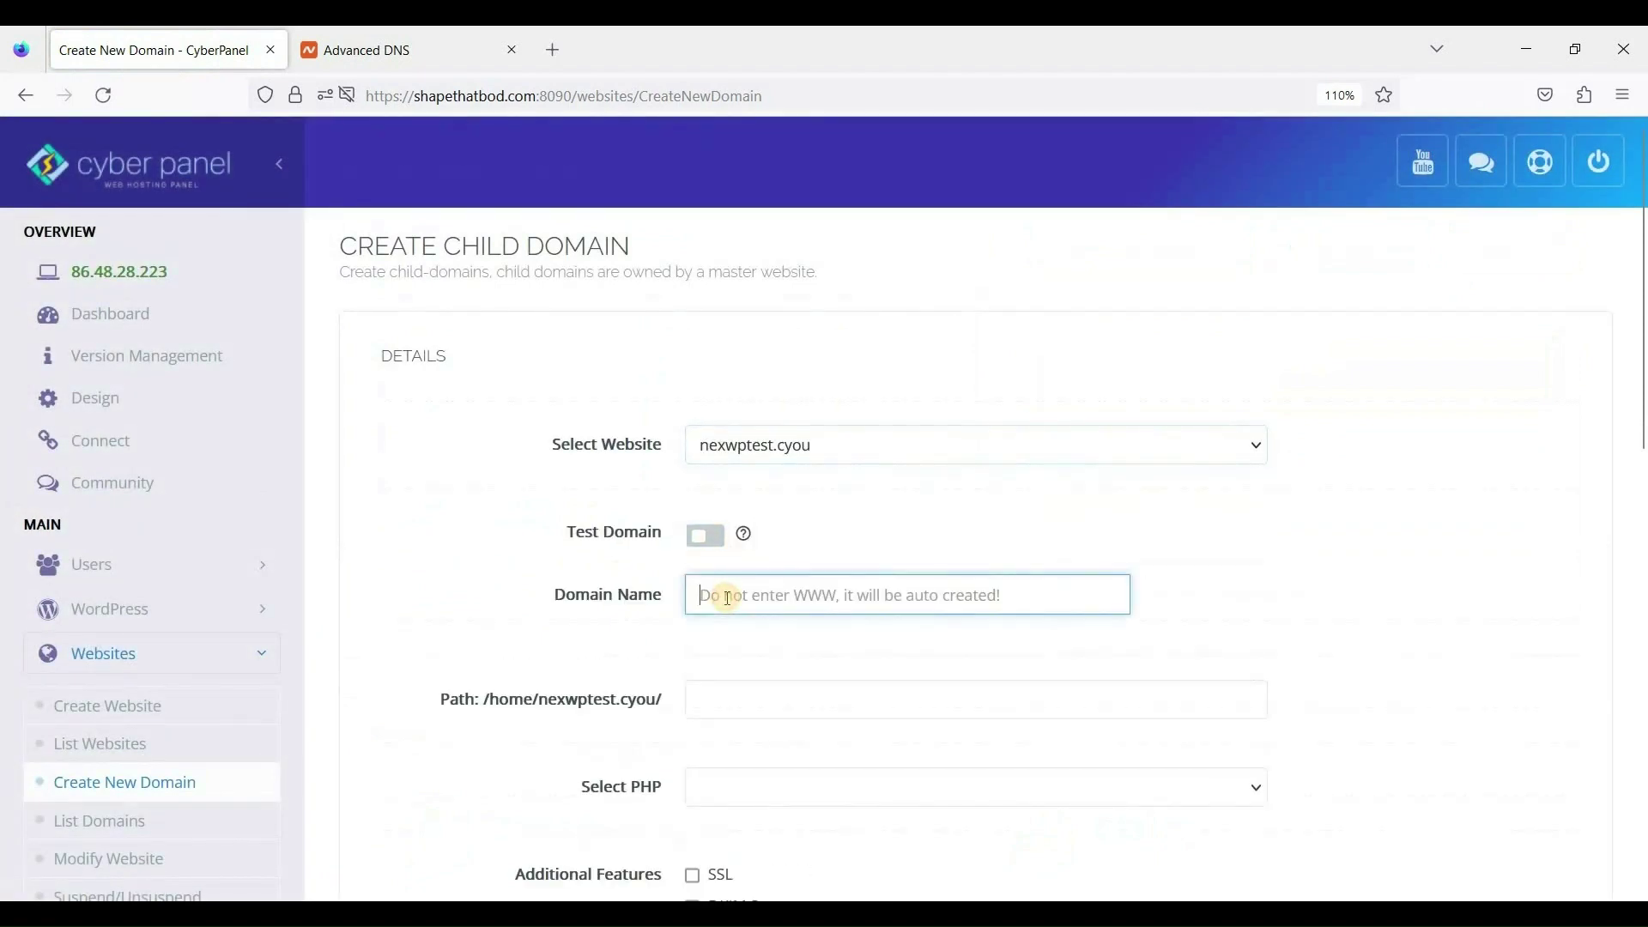
pyautogui.write('test.nexwptest.cyou')
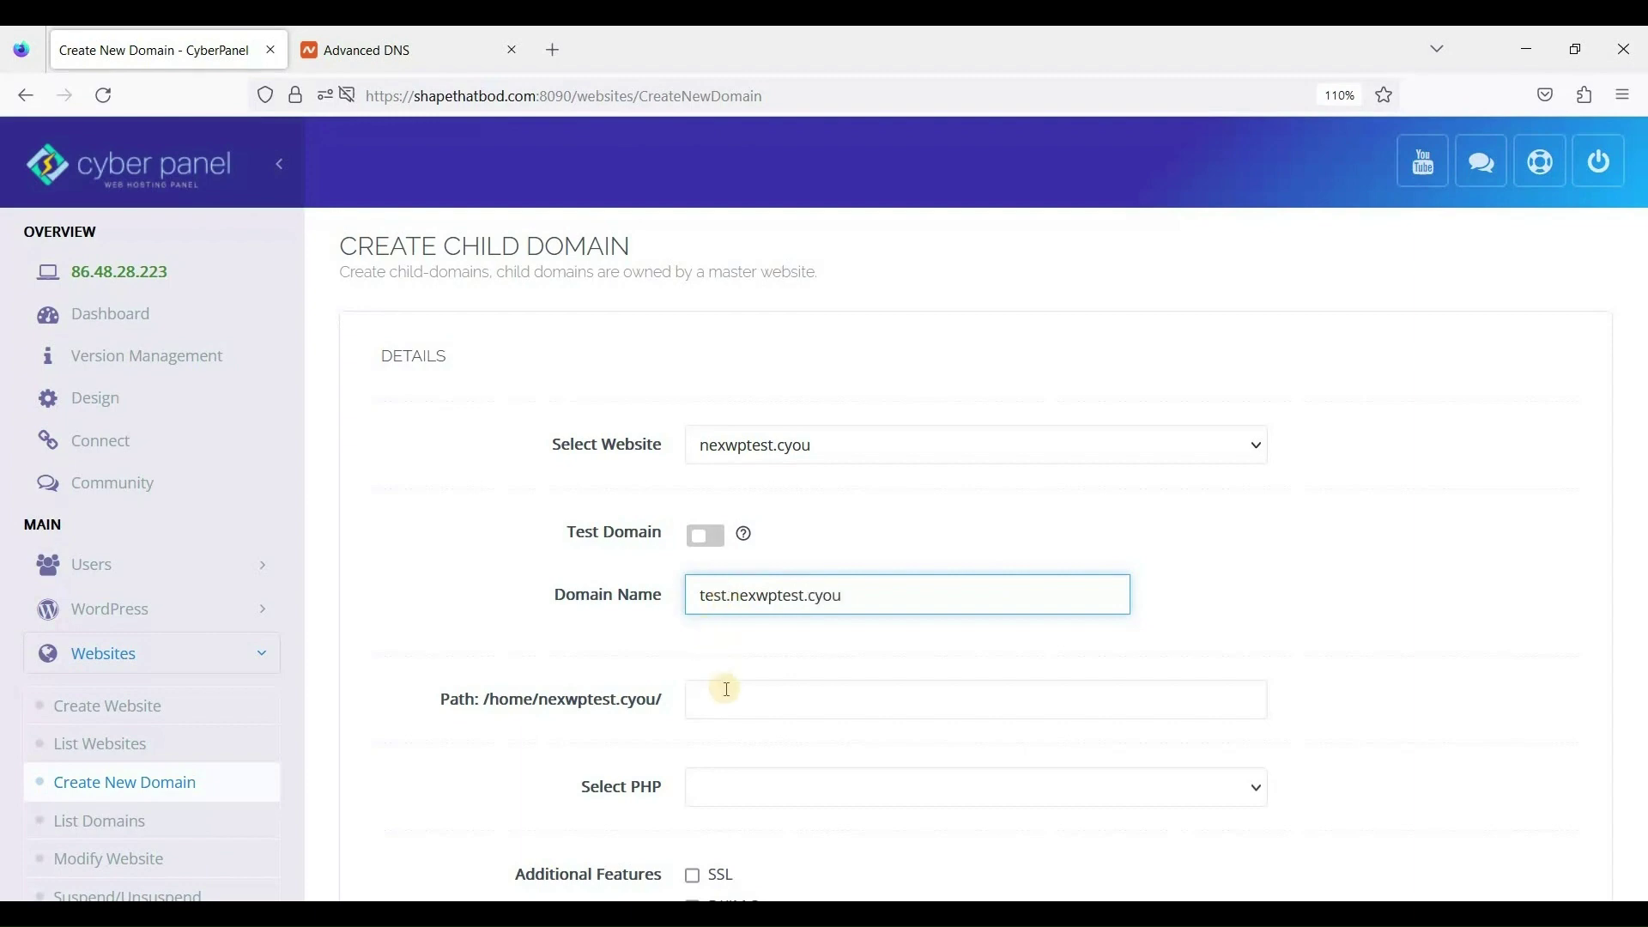
pyautogui.press('Tab')
# Set the child domain to PHP 8.0 with SSL and DKIM Support enabled.
pyautogui.scroll(-3, 779, 539)
pyautogui.click(780, 539)
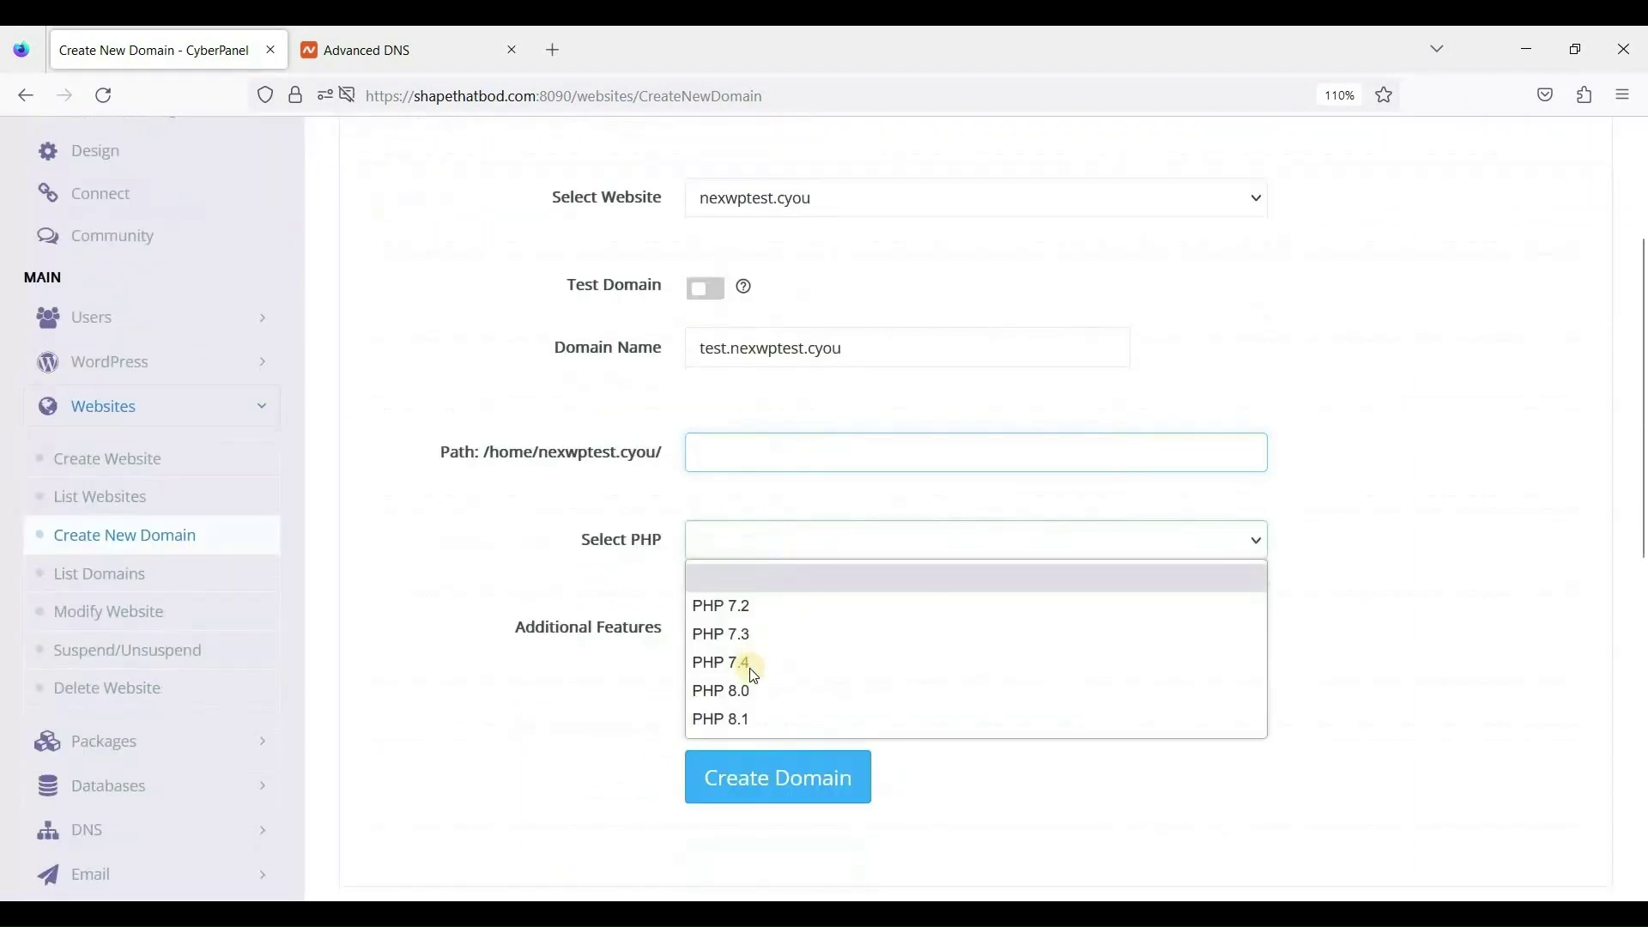
pyautogui.click(736, 661)
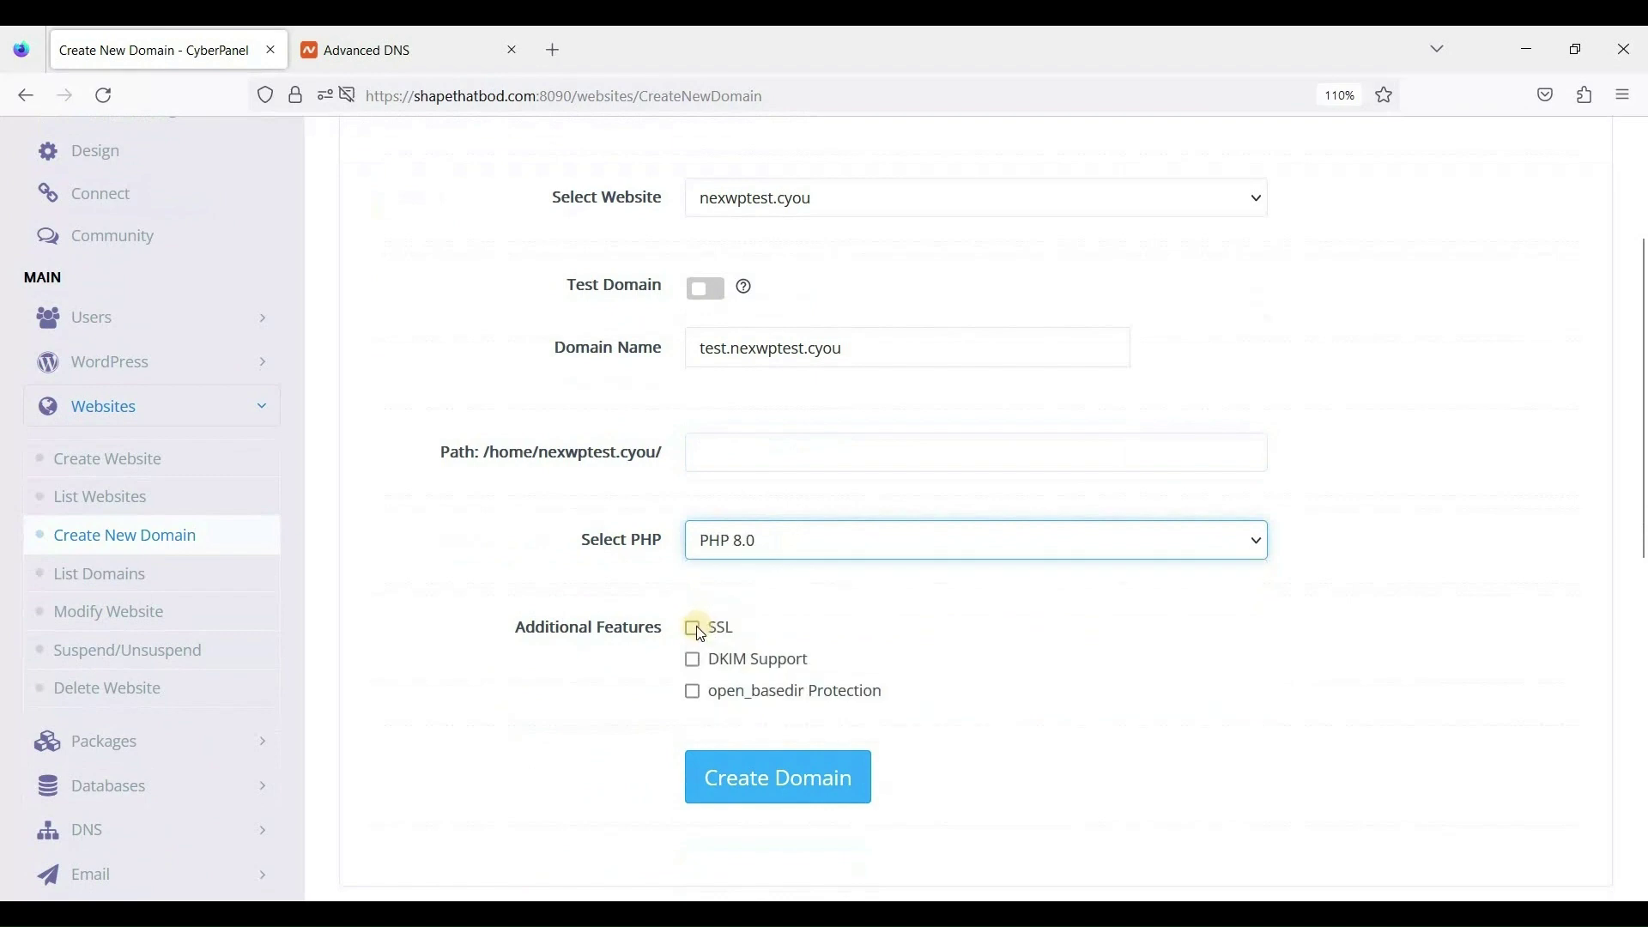
pyautogui.click(695, 629)
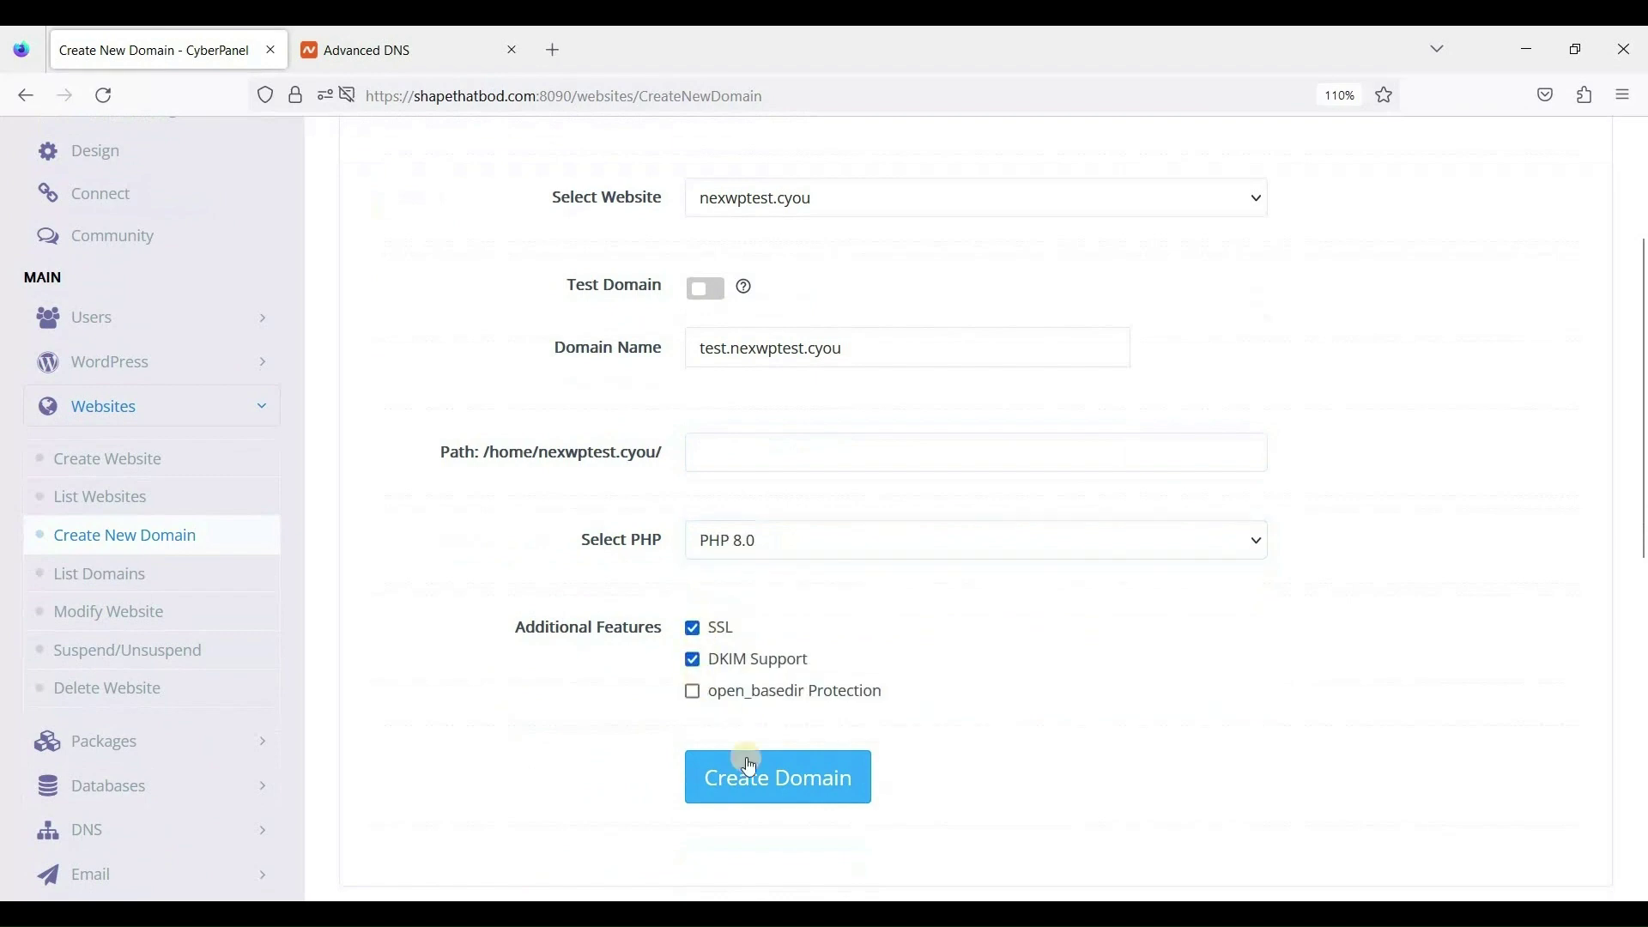
pyautogui.click(694, 693)
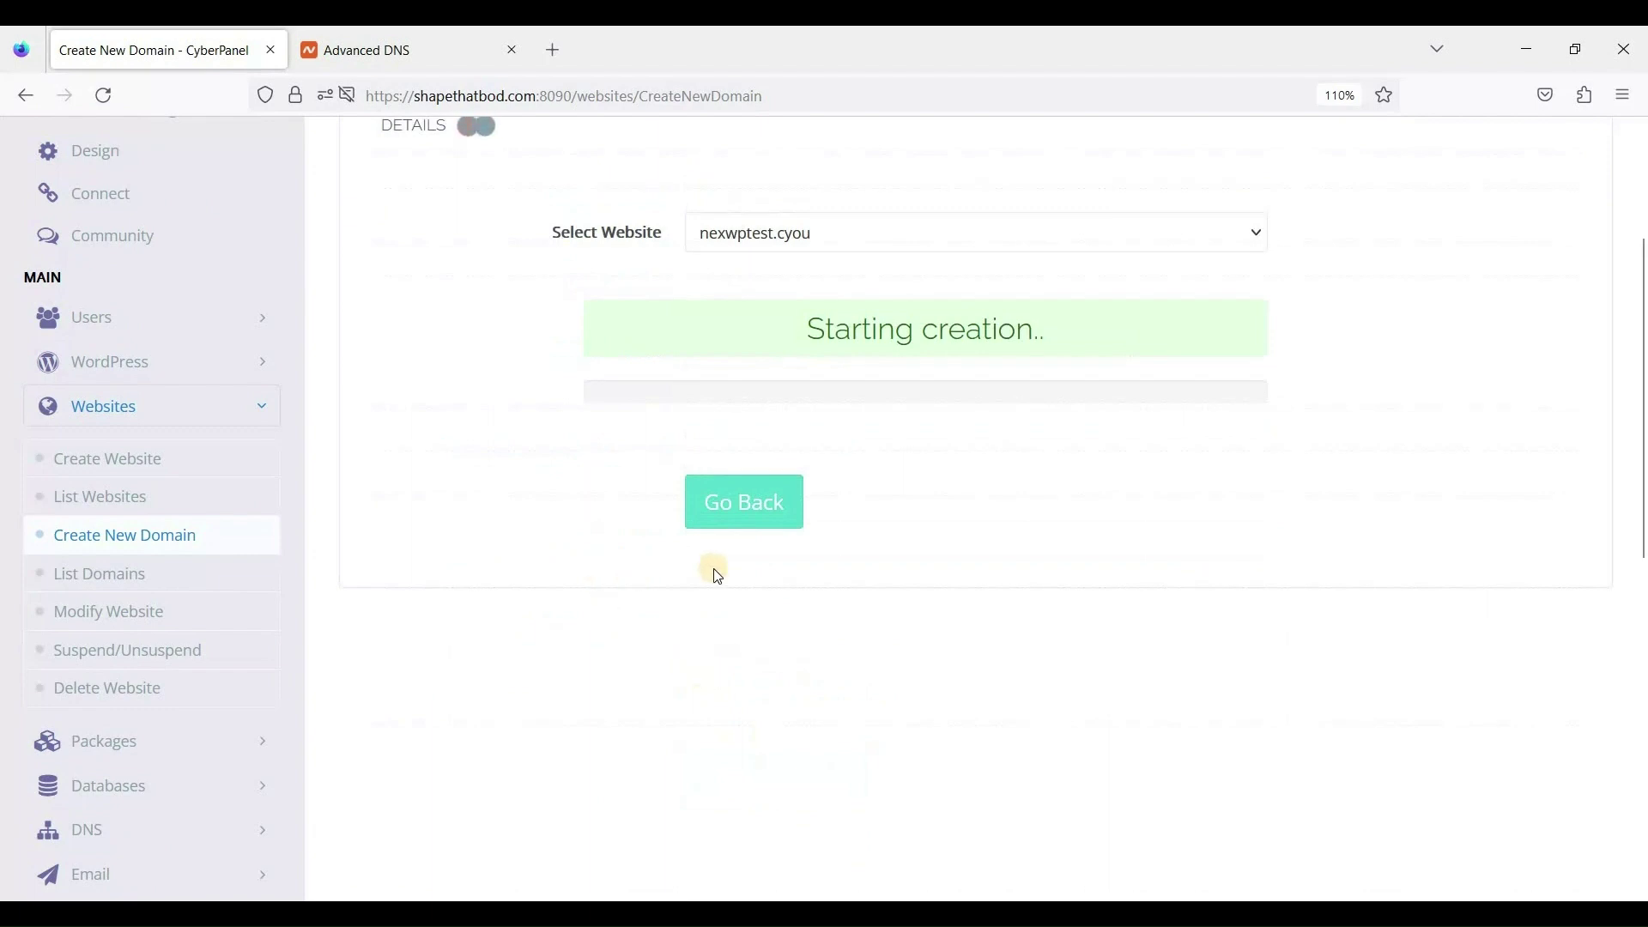
# Wait while test.nexwptest.cyou is created under nexwptest.cyou until Successfully Installed appears.
pyautogui.scroll(2, 717, 576)
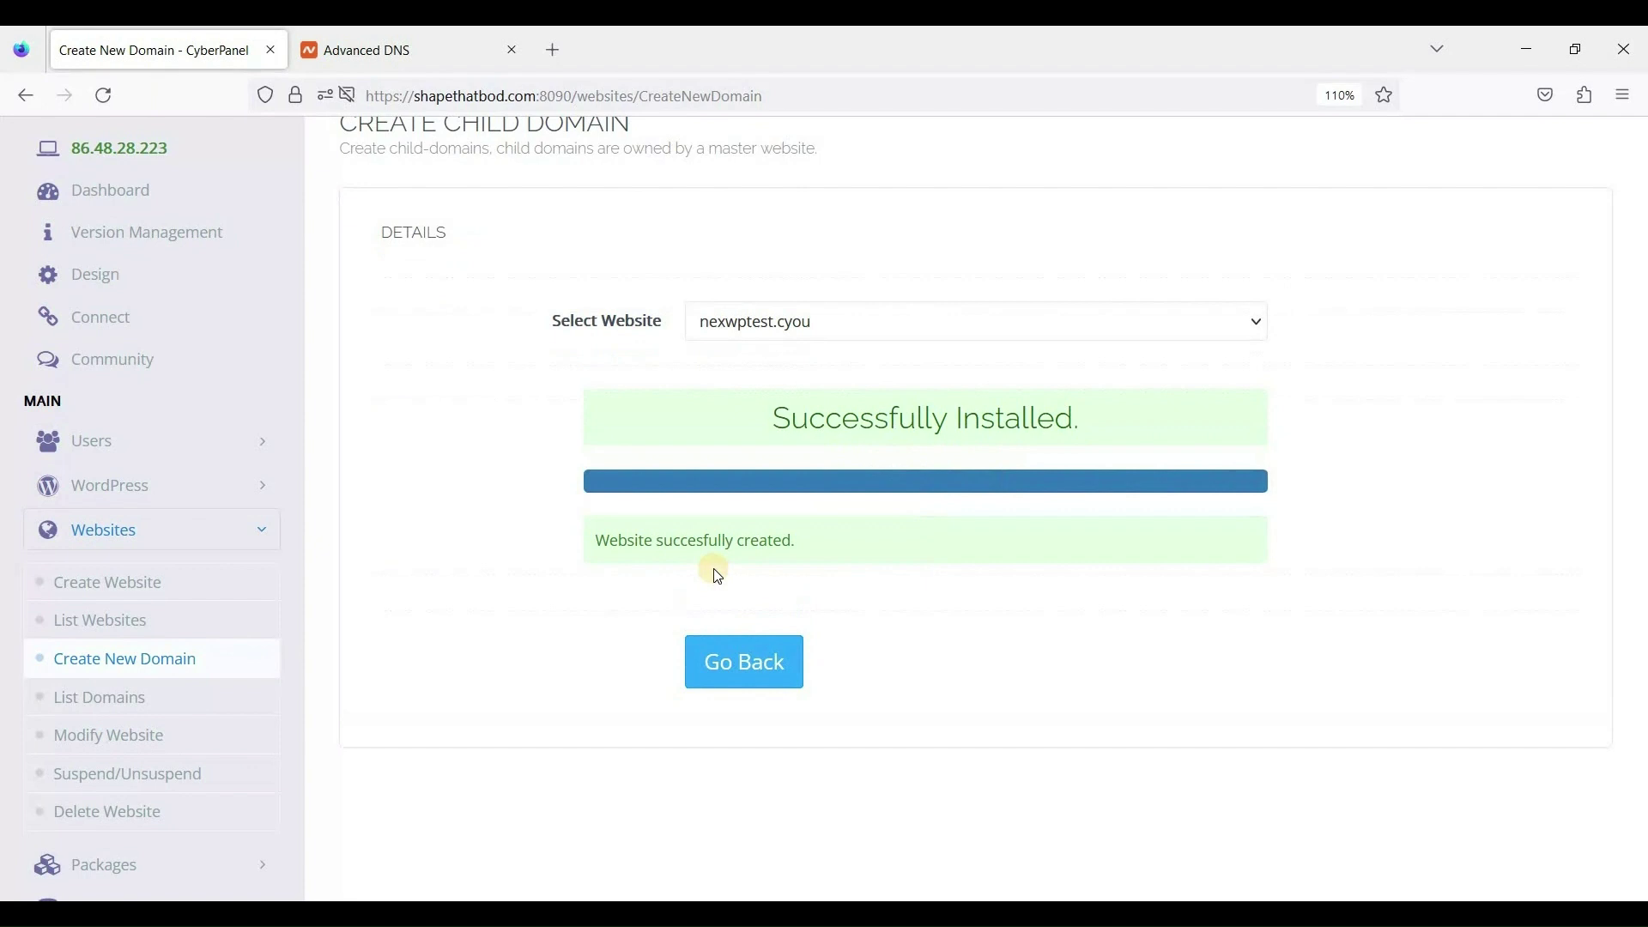
pyautogui.scroll(2, 883, 541)
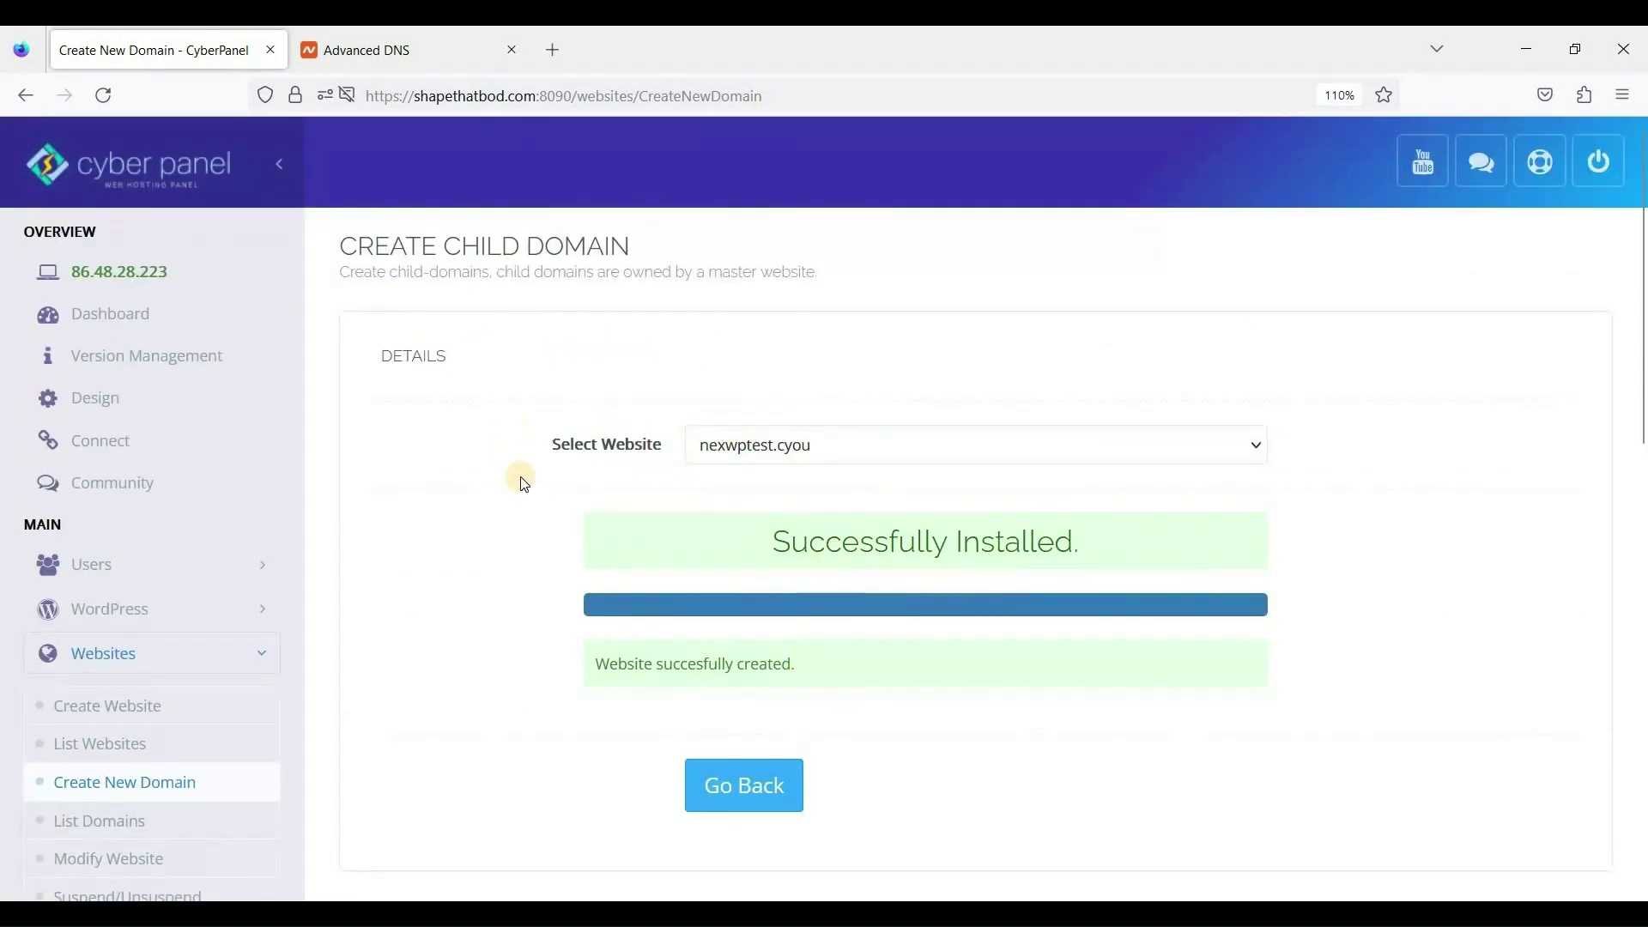
pyautogui.scroll(-2, 601, 532)
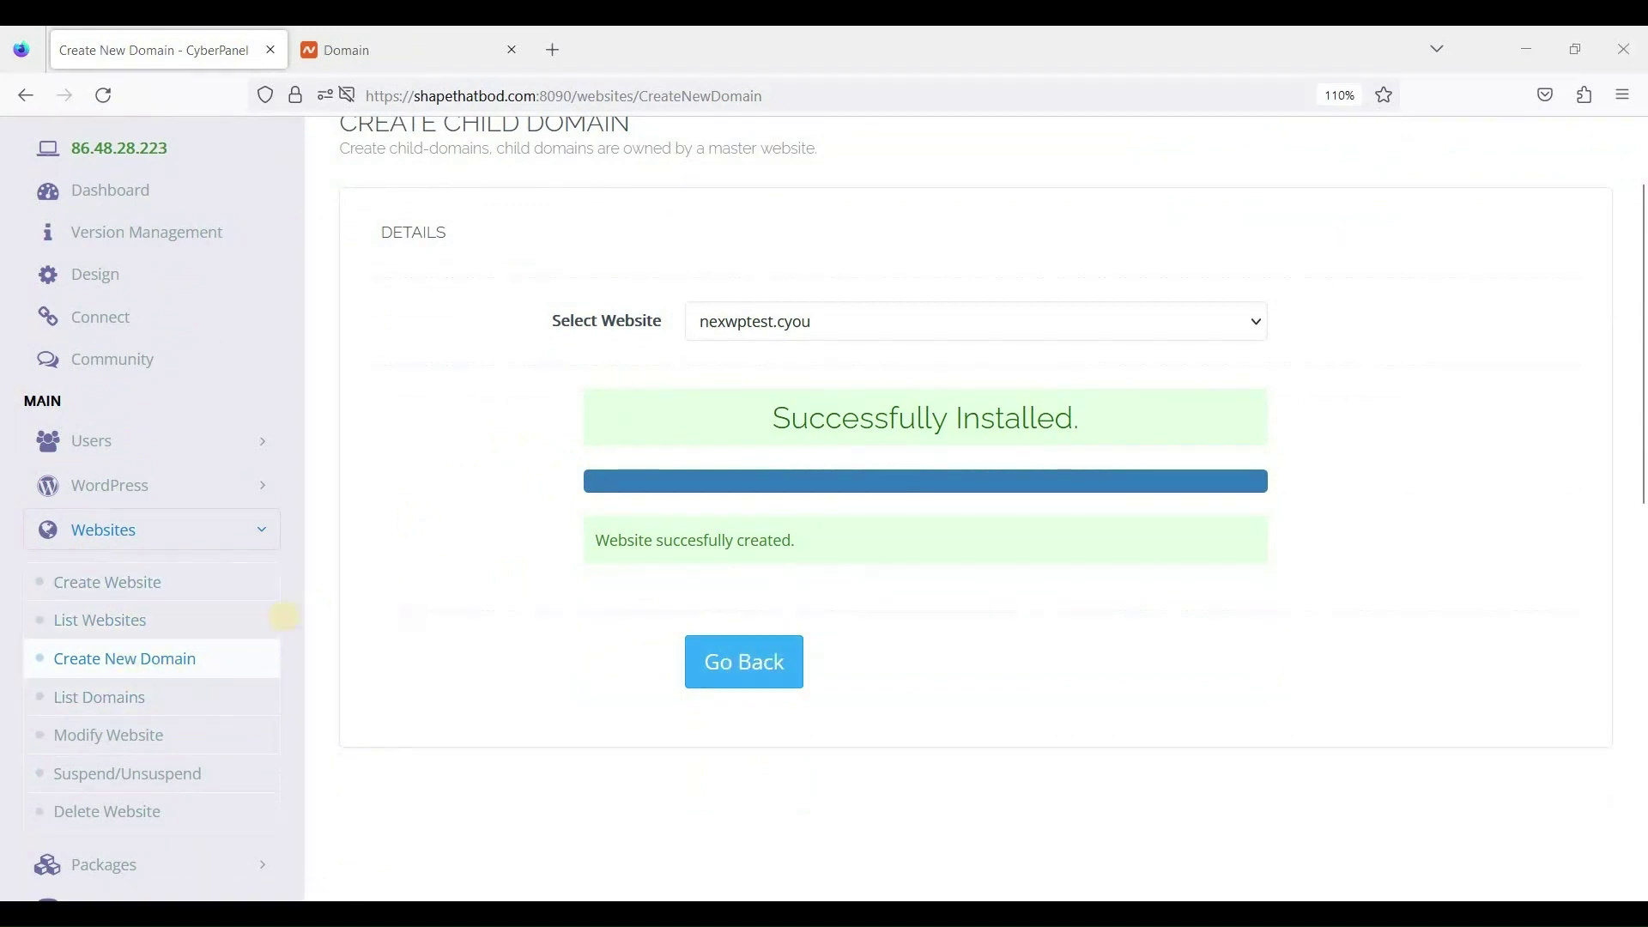
pyautogui.scroll(2, 429, 617)
pyautogui.scroll(-2, 241, 652)
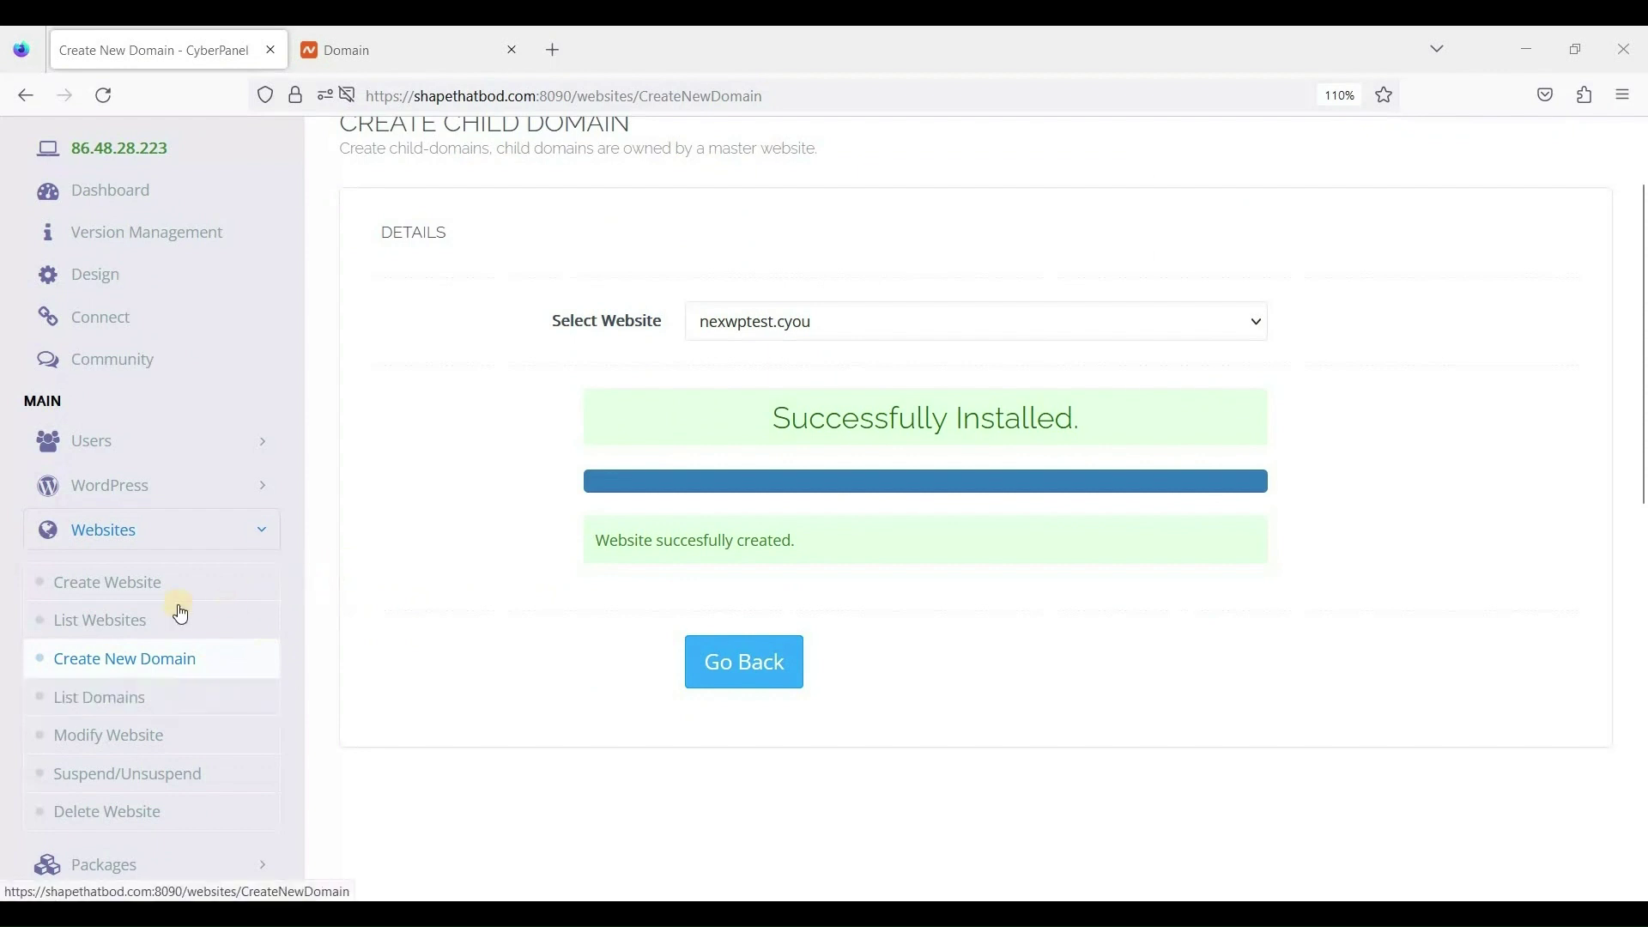
pyautogui.scroll(-2, 129, 589)
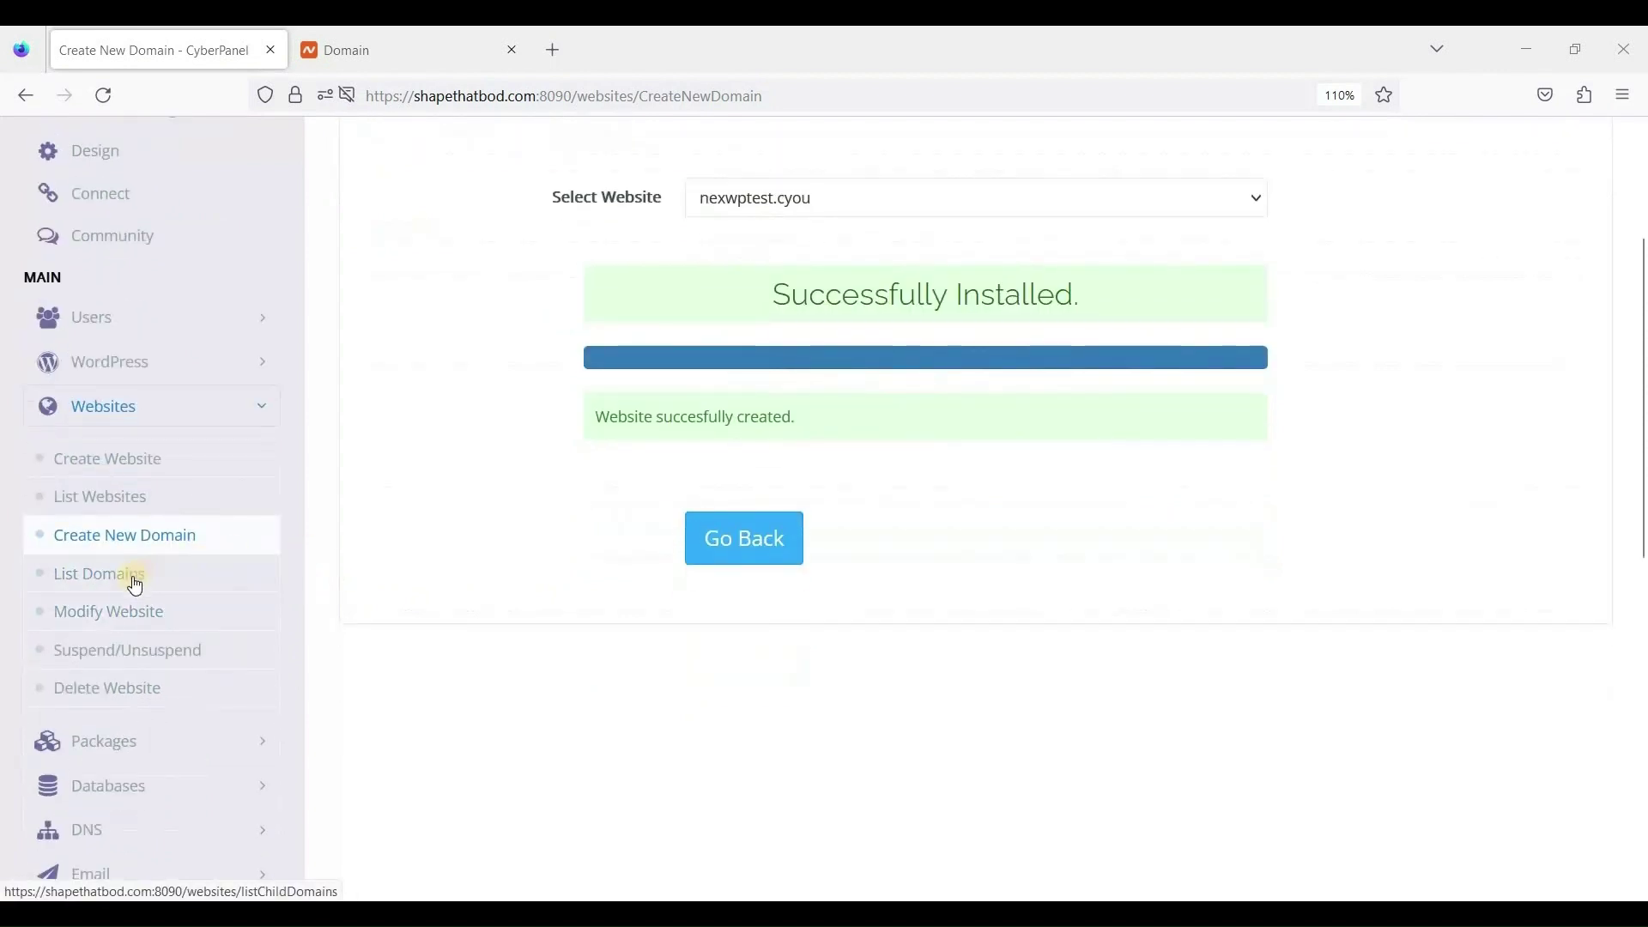
# Open test.nexwptest.cyou's management page from List Domains and start a WP + LSCache install.
pyautogui.click(172, 577)
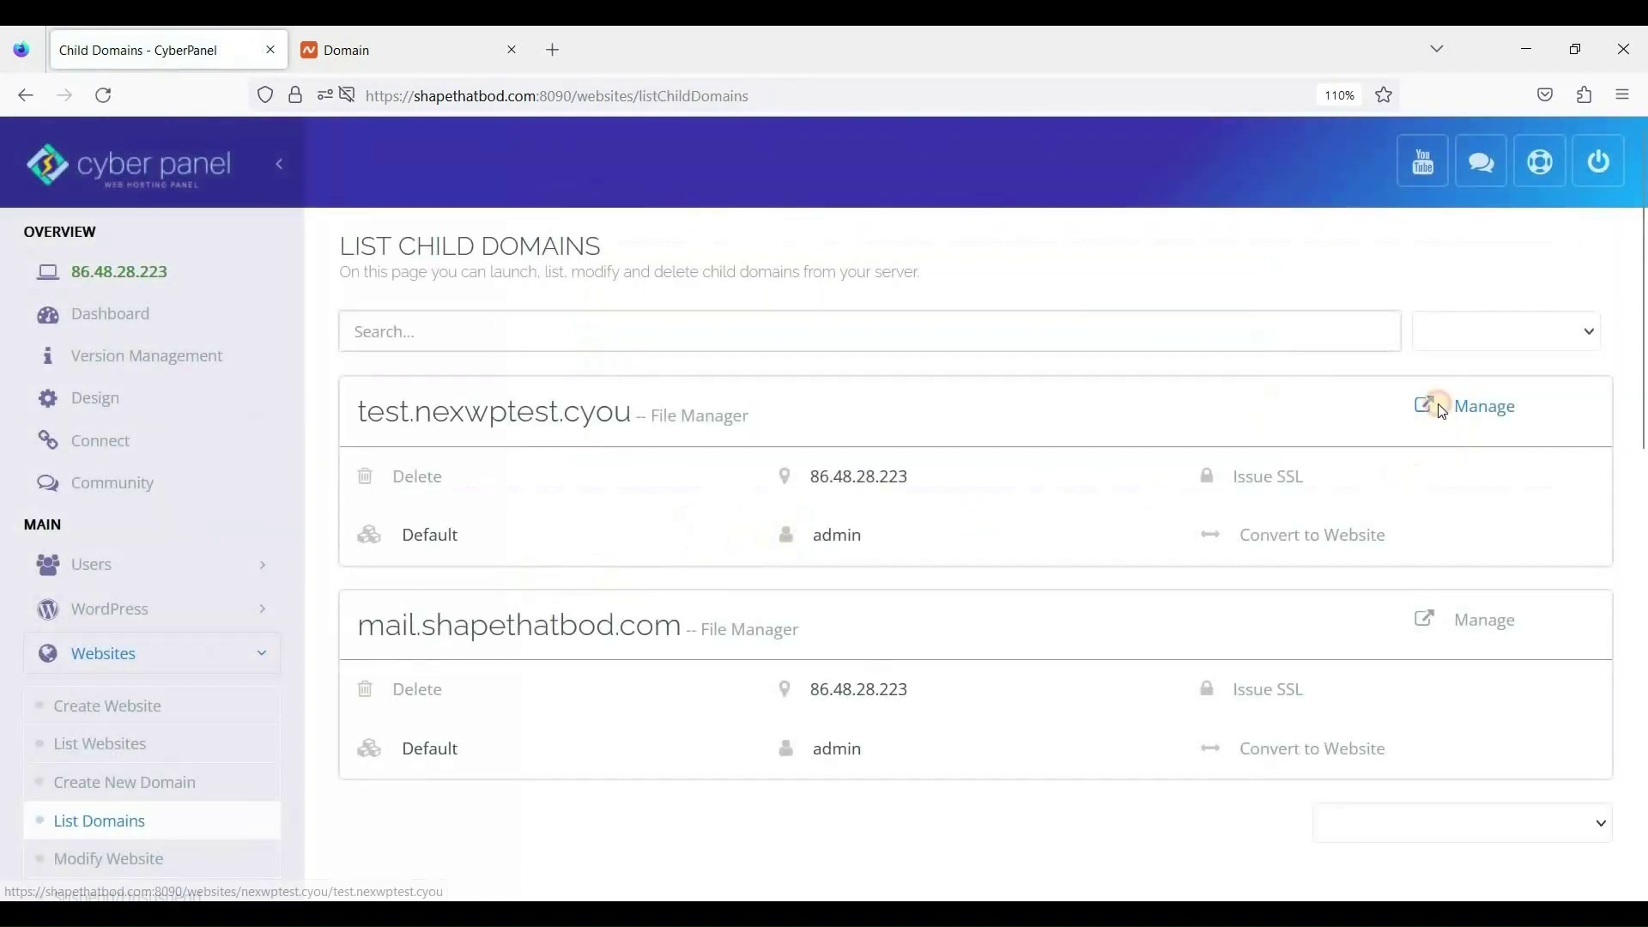
pyautogui.click(1435, 406)
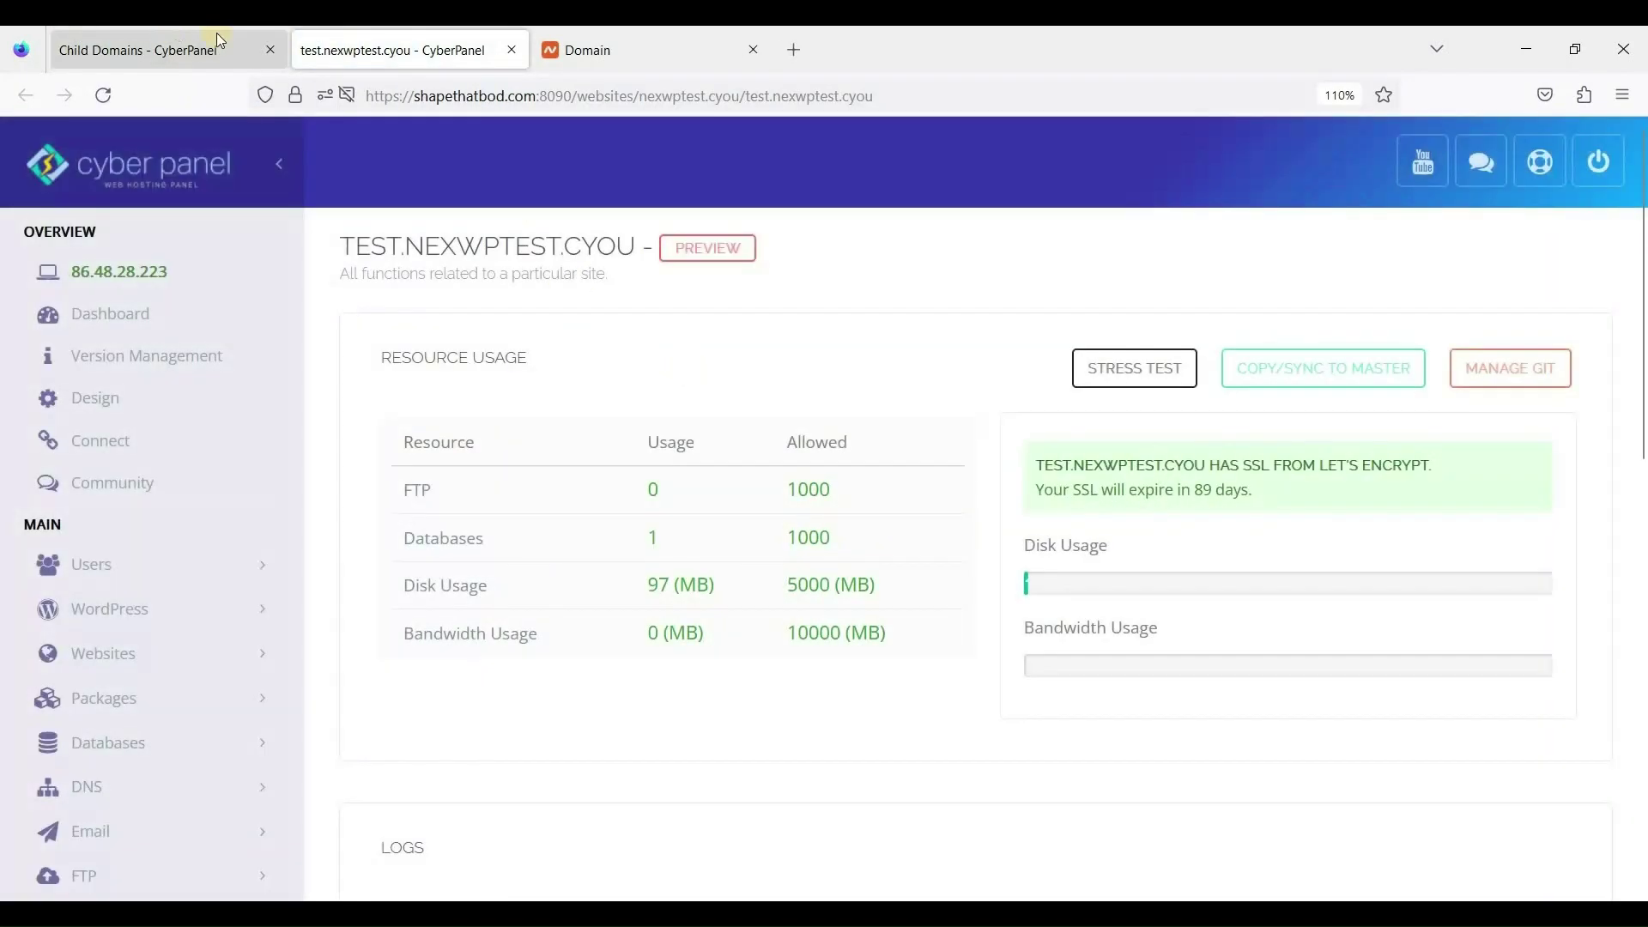
pyautogui.scroll(-5, 815, 497)
pyautogui.scroll(-4, 810, 507)
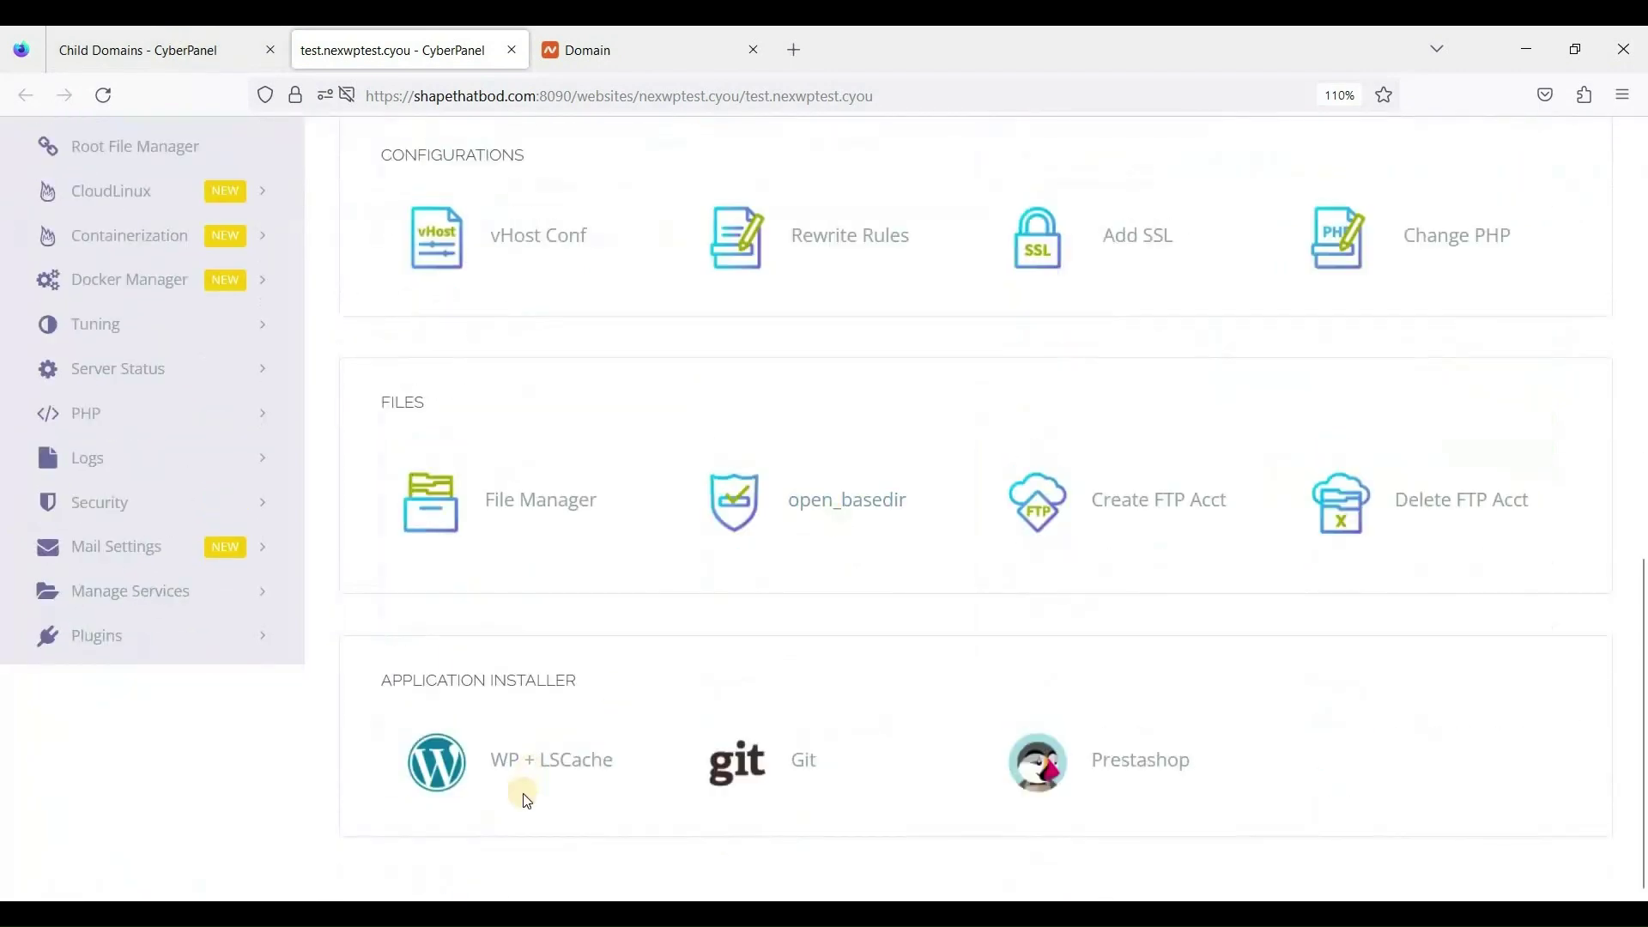
pyautogui.click(936, 737)
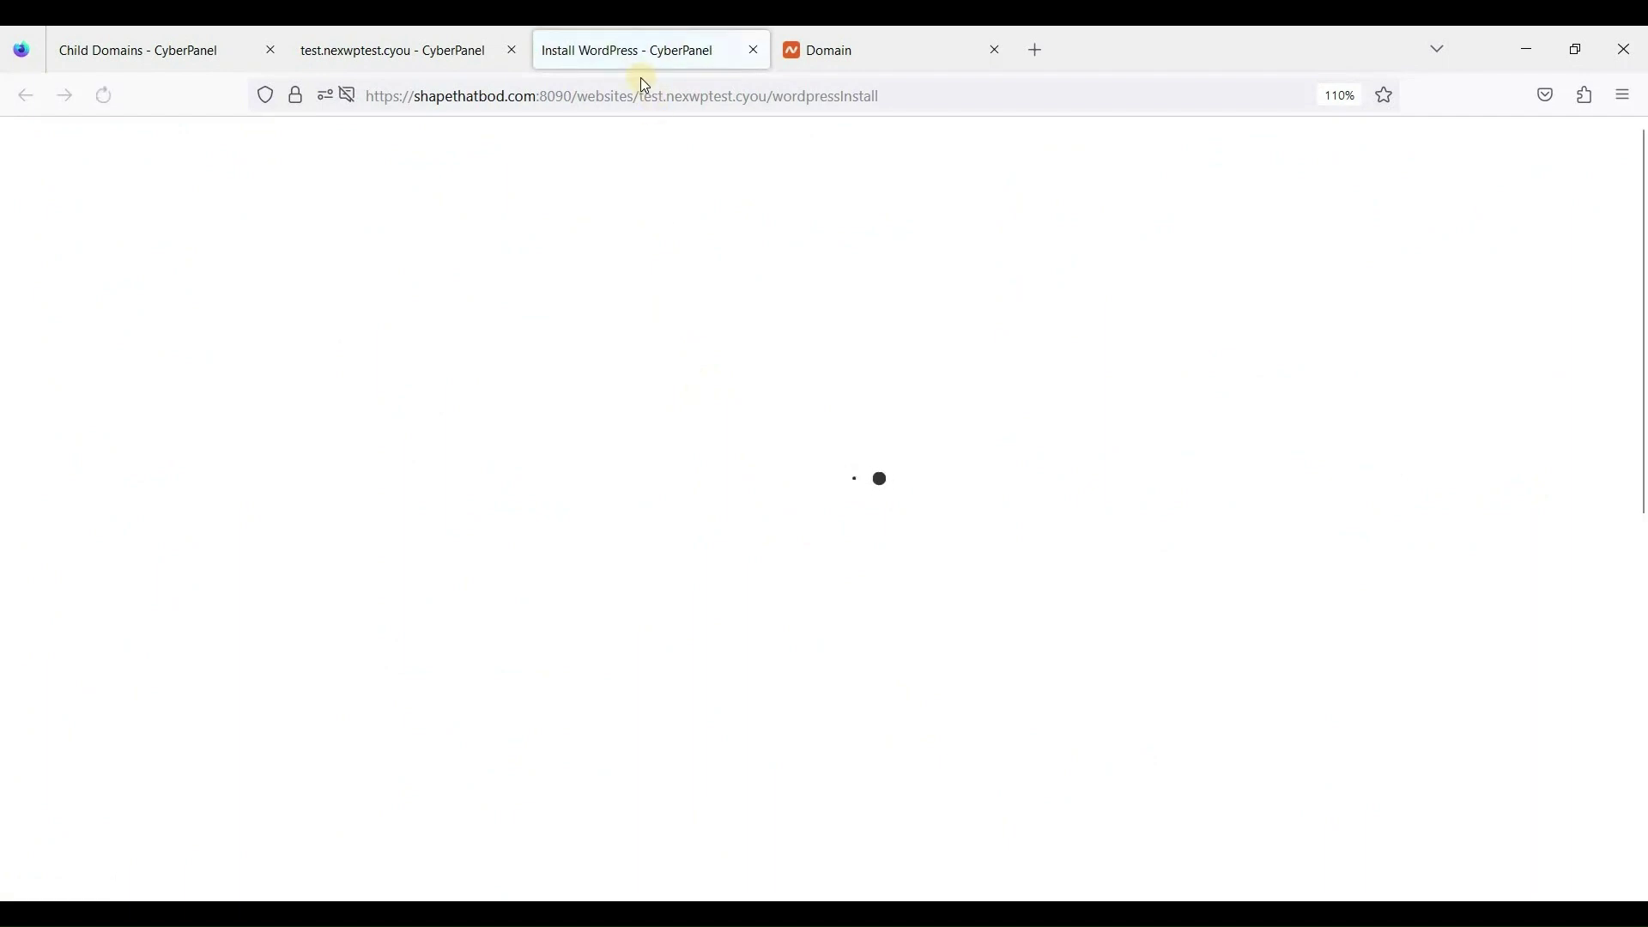
# Fill the install form with blog title Staging, an admin login user, a password and a site e-mail.
pyautogui.click(713, 415)
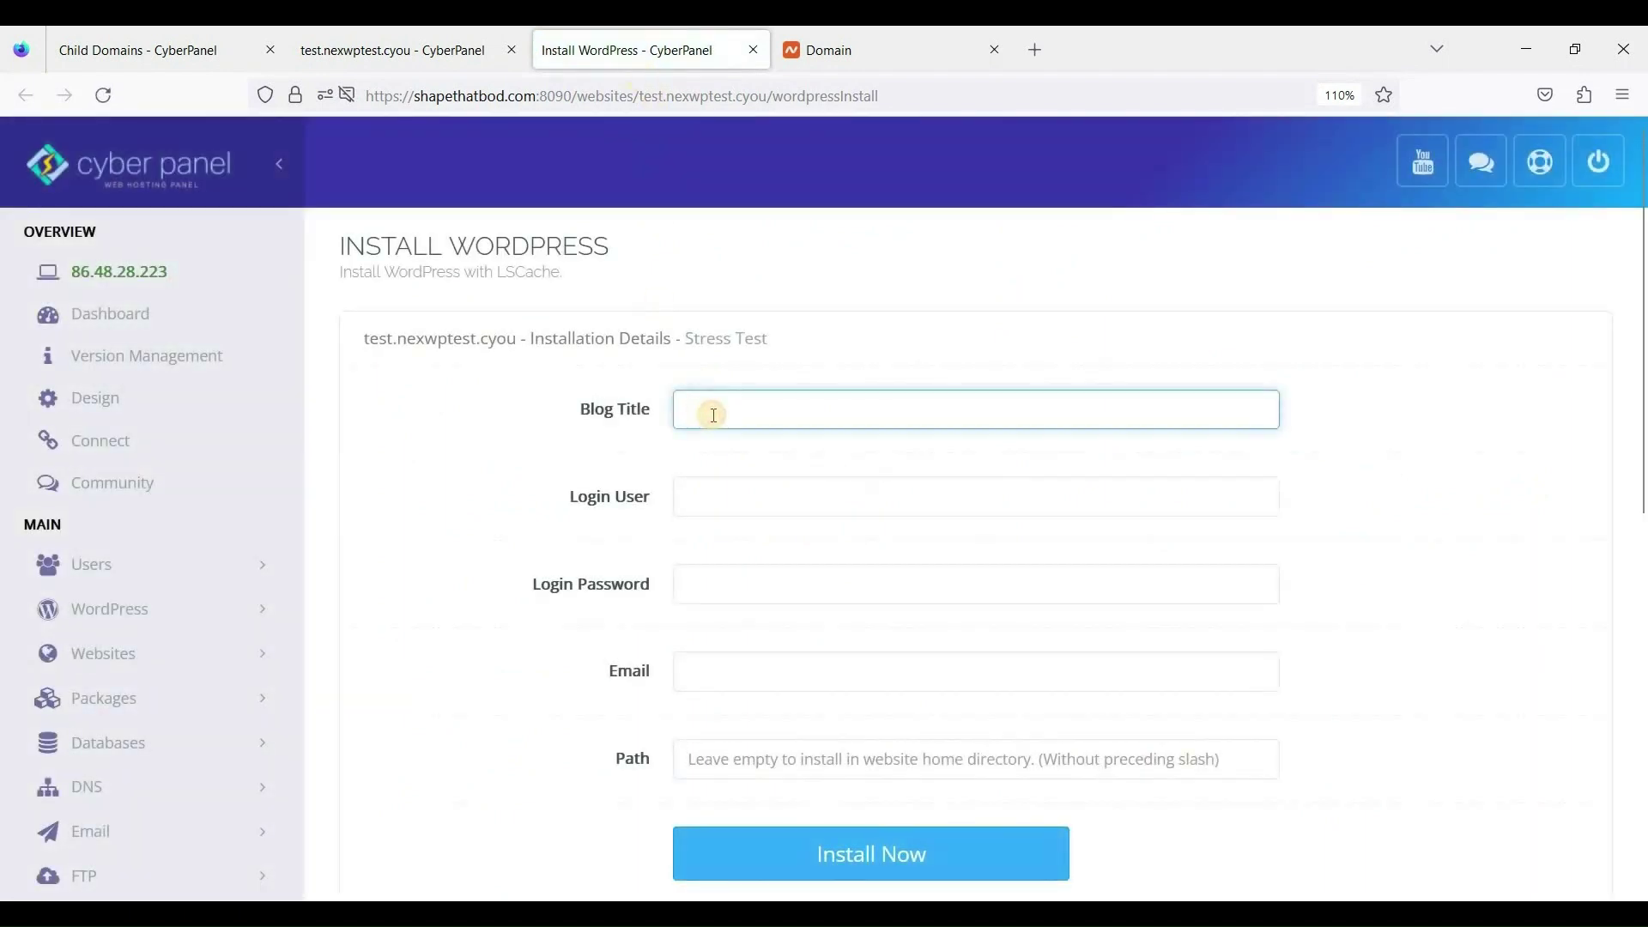
pyautogui.write('Staging')
pyautogui.click(809, 486)
pyautogui.write('admin')
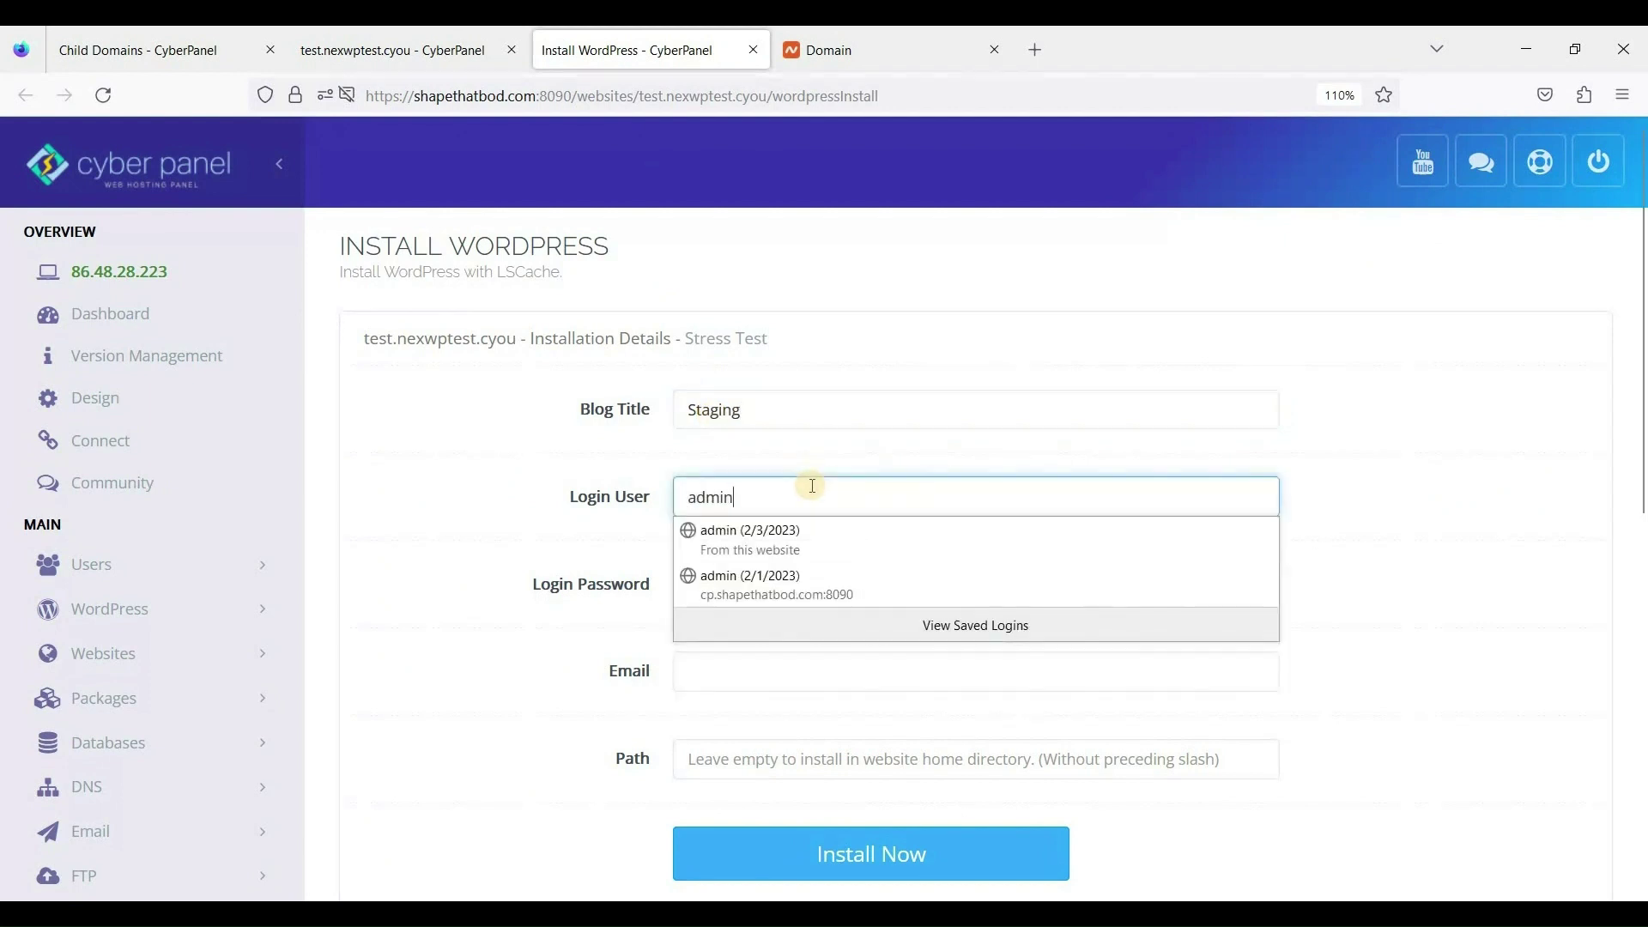
pyautogui.press('Tab')
pyautogui.hotkey('shift', 'Left')
pyautogui.hotkey('shift', 'Left')
pyautogui.hotkey('shift', 'Left')
pyautogui.hotkey('shift', 'Left')
pyautogui.hotkey('shift', 'Left')
pyautogui.hotkey('shift', 'Left')
pyautogui.hotkey('shift', 'Left')
pyautogui.hotkey('shift', 'Left')
pyautogui.hotkey('shift', 'Left')
pyautogui.hotkey('shift', 'Left')
pyautogui.hotkey('shift', 'Left')
pyautogui.hotkey('shift', 'Left')
pyautogui.hotkey('shift', 'Left')
pyautogui.hotkey('shift', 'Left')
pyautogui.hotkey('shift', 'Left')
pyautogui.hotkey('shift', 'Left')
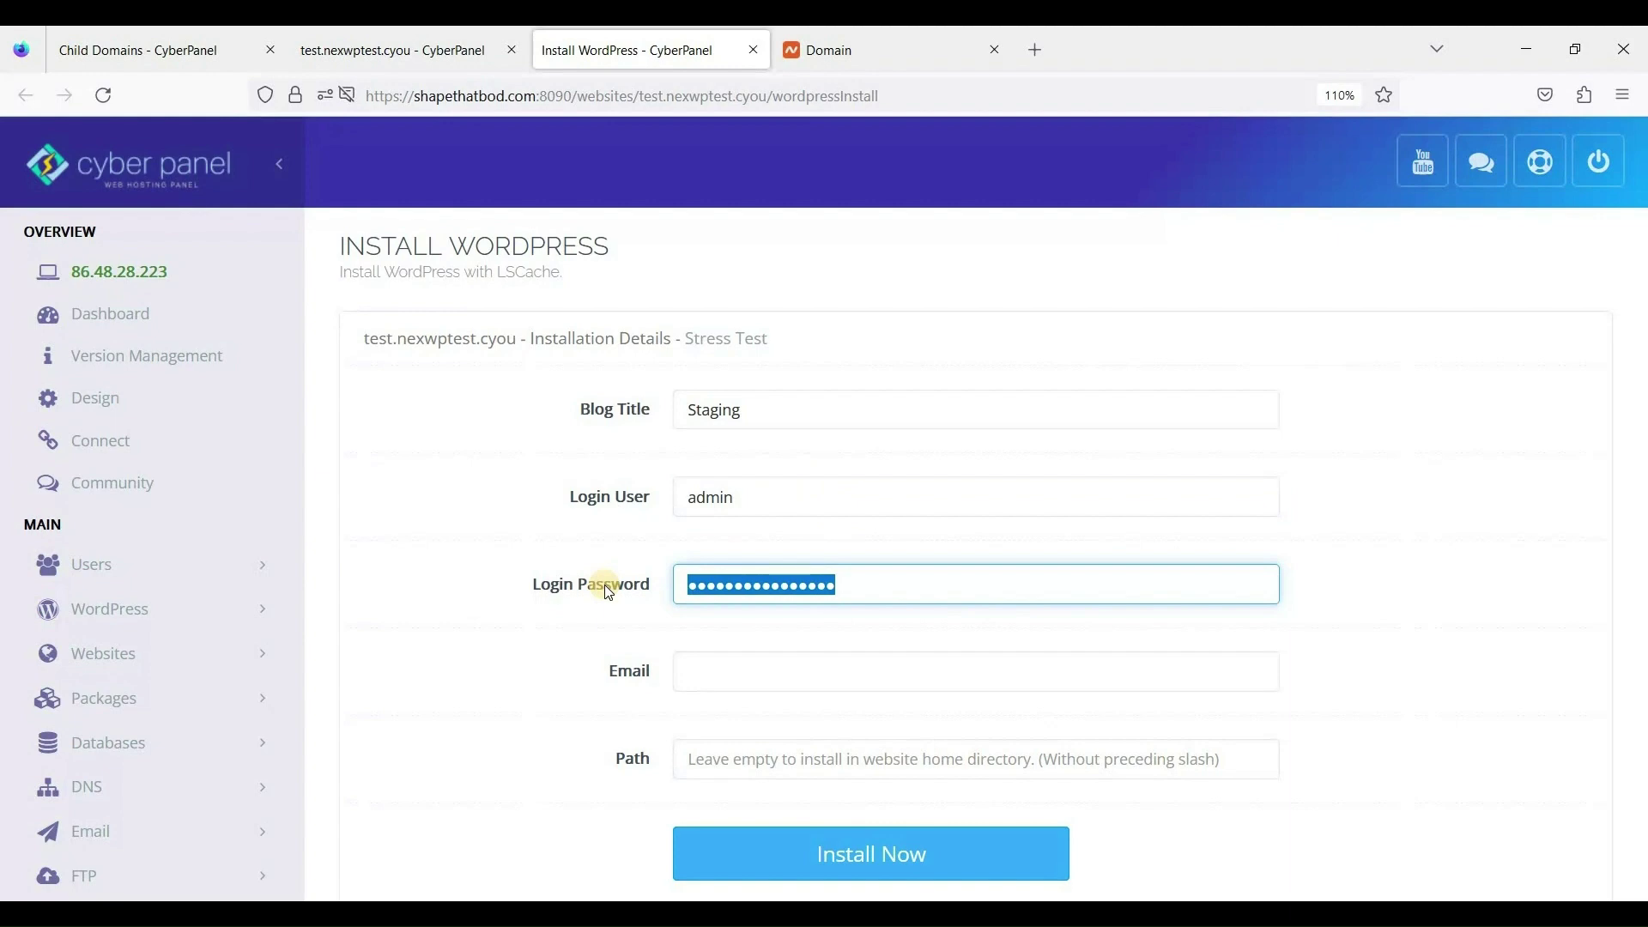
pyautogui.write('ab')
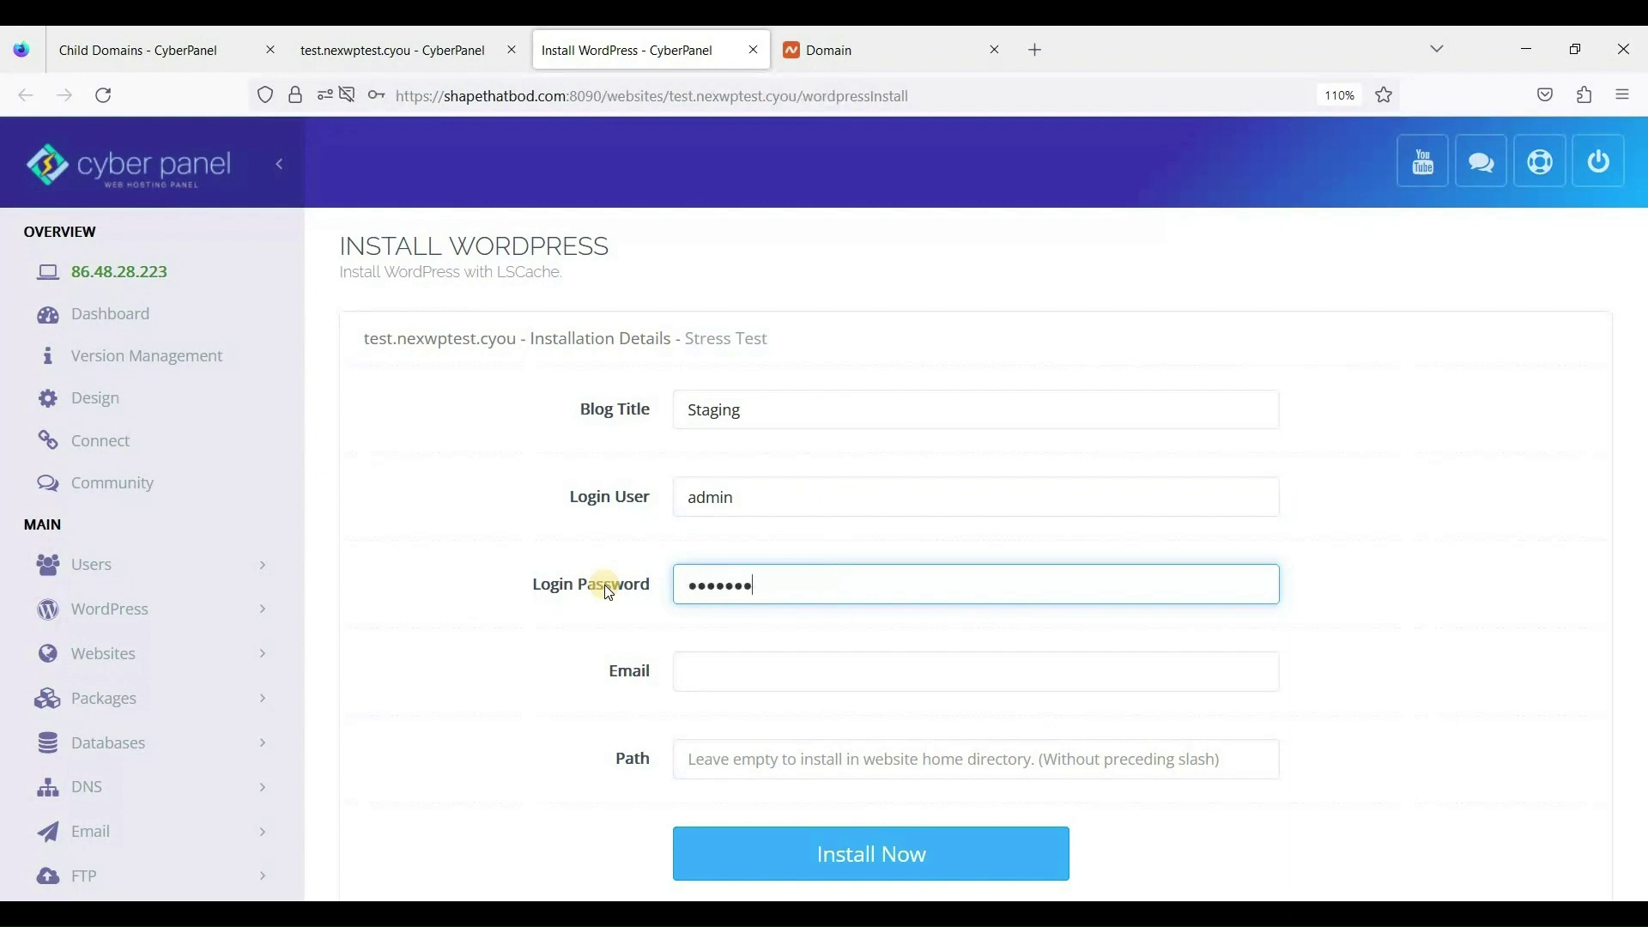
pyautogui.click(746, 684)
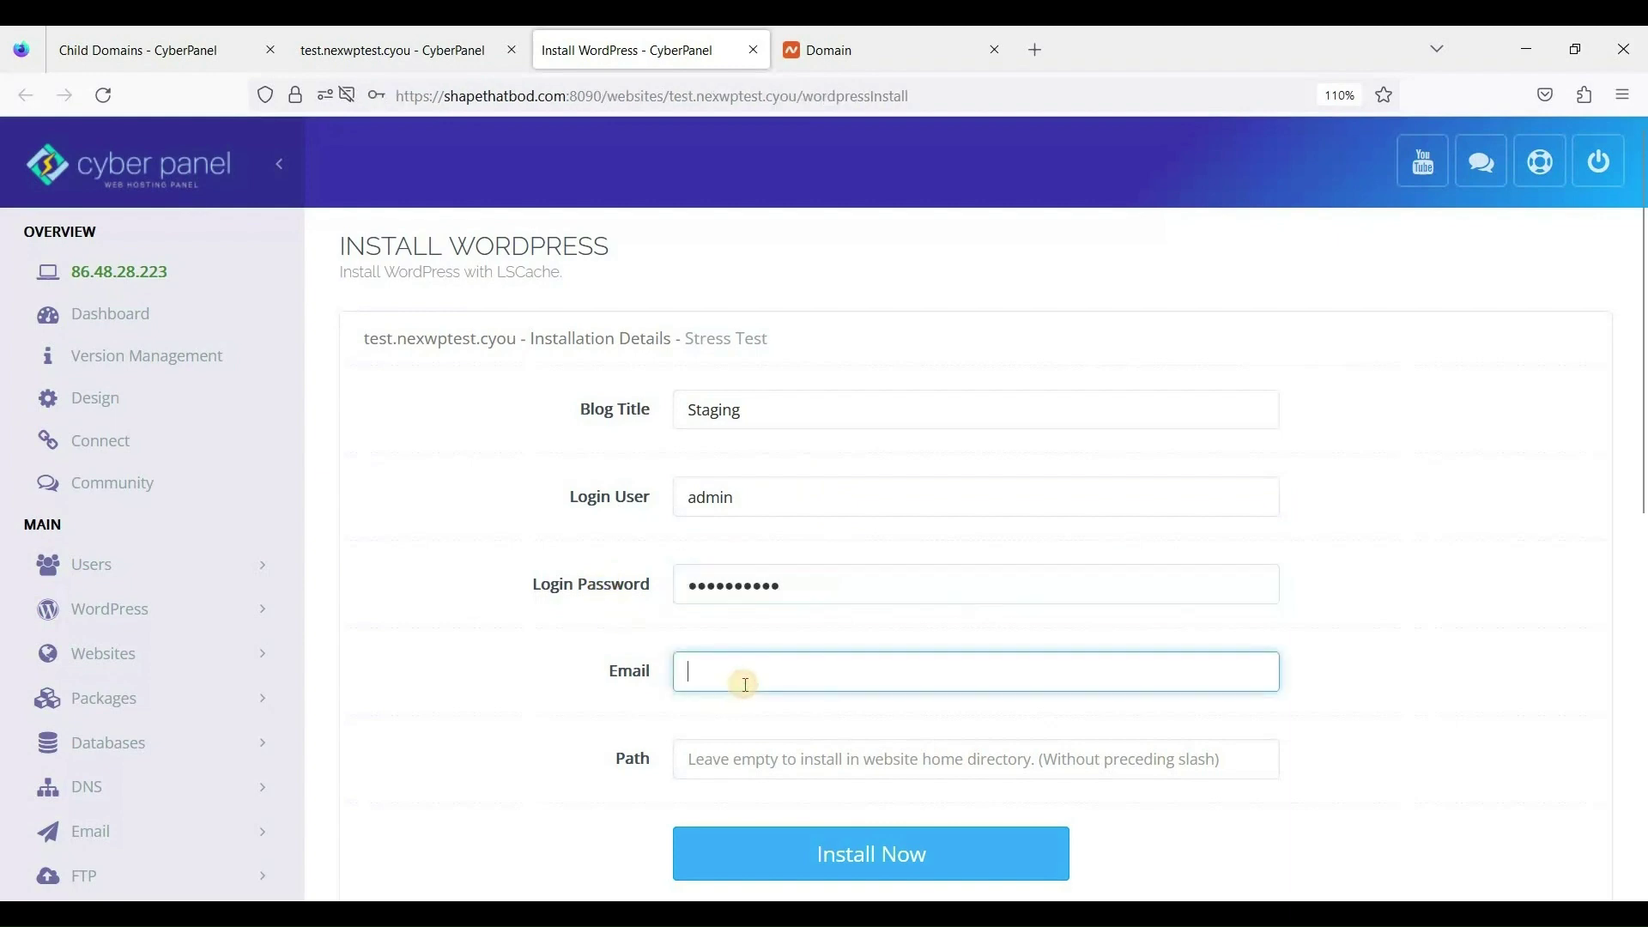
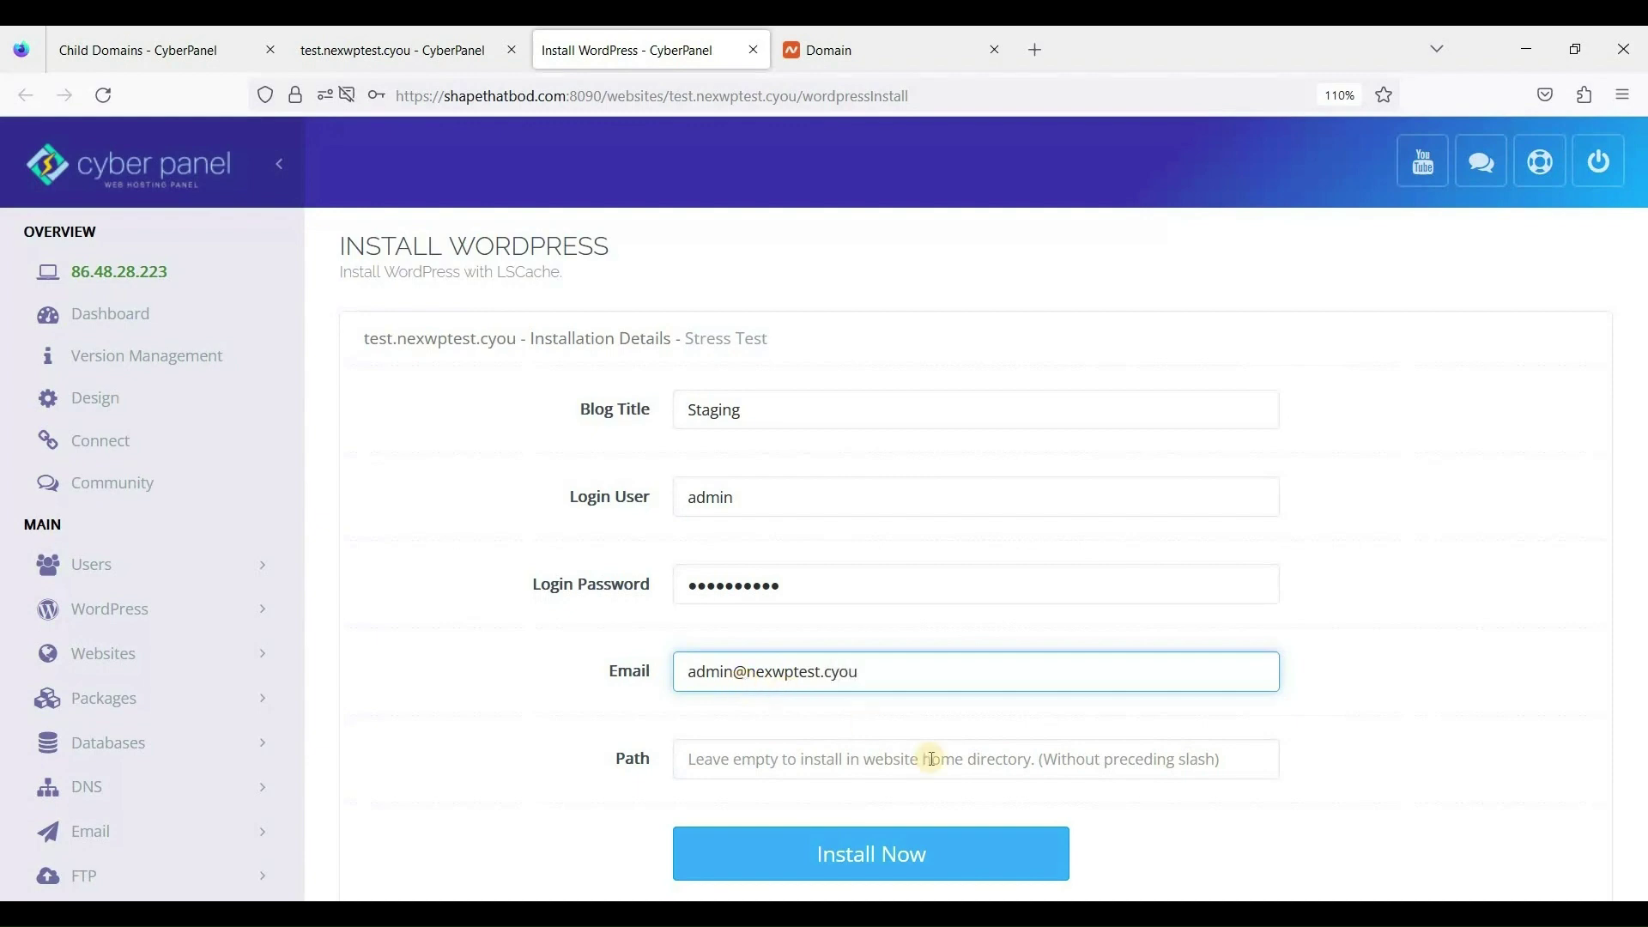
pyautogui.scroll(-3, 927, 755)
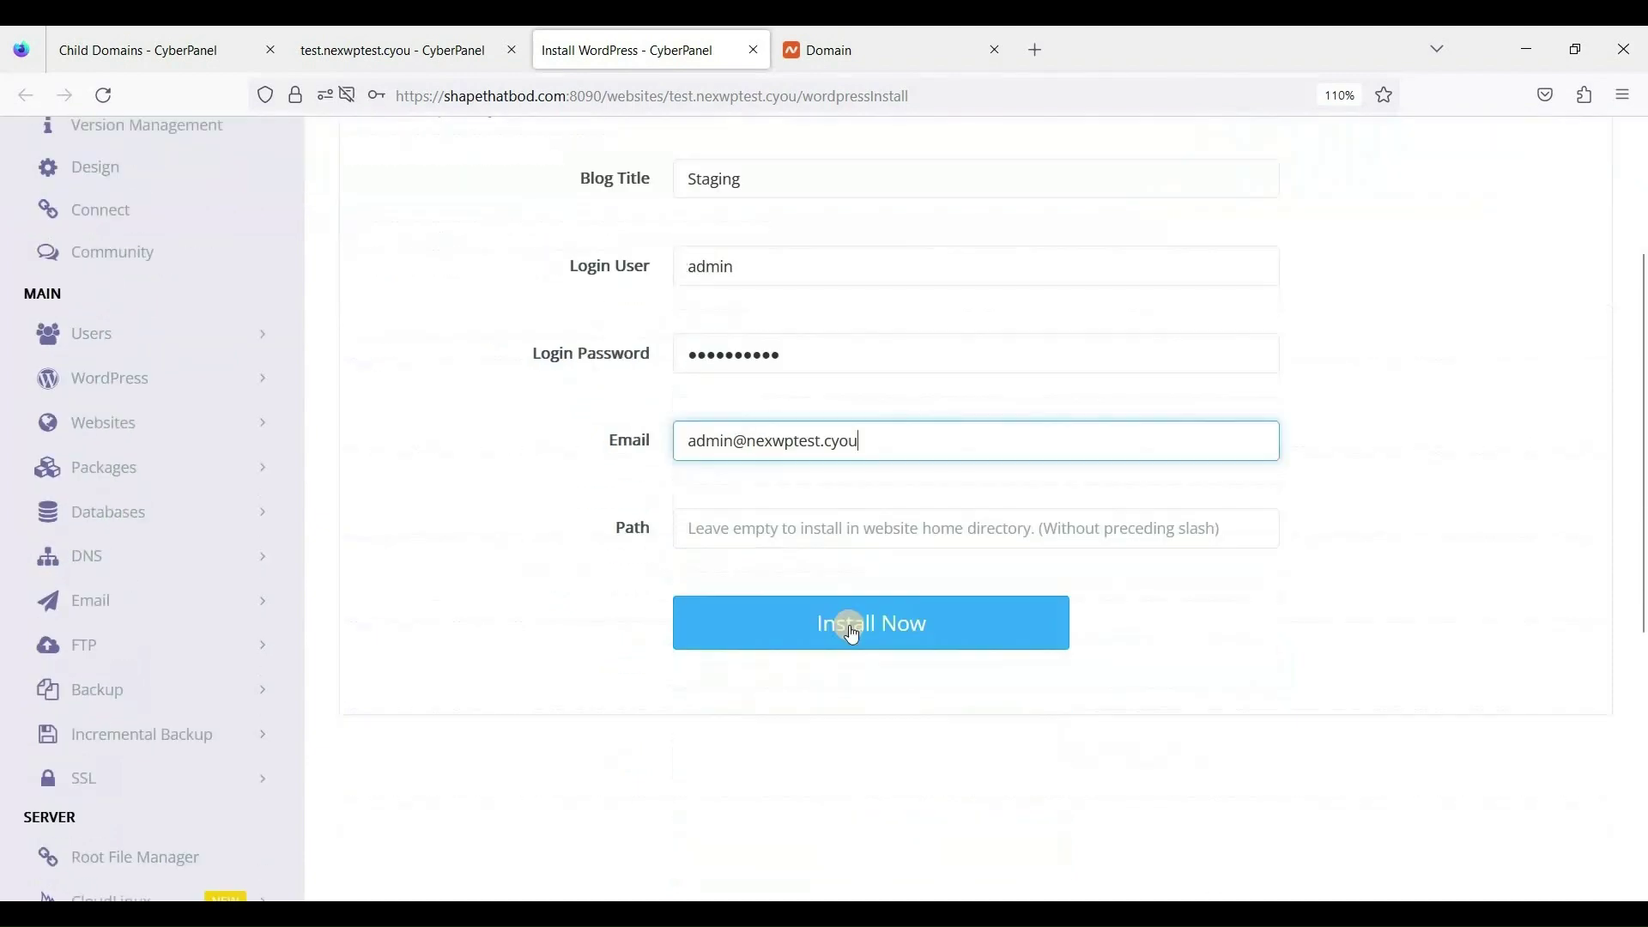
# Run the WordPress installation on test.nexwptest.cyou and wait for it to succeed.
pyautogui.click(821, 717)
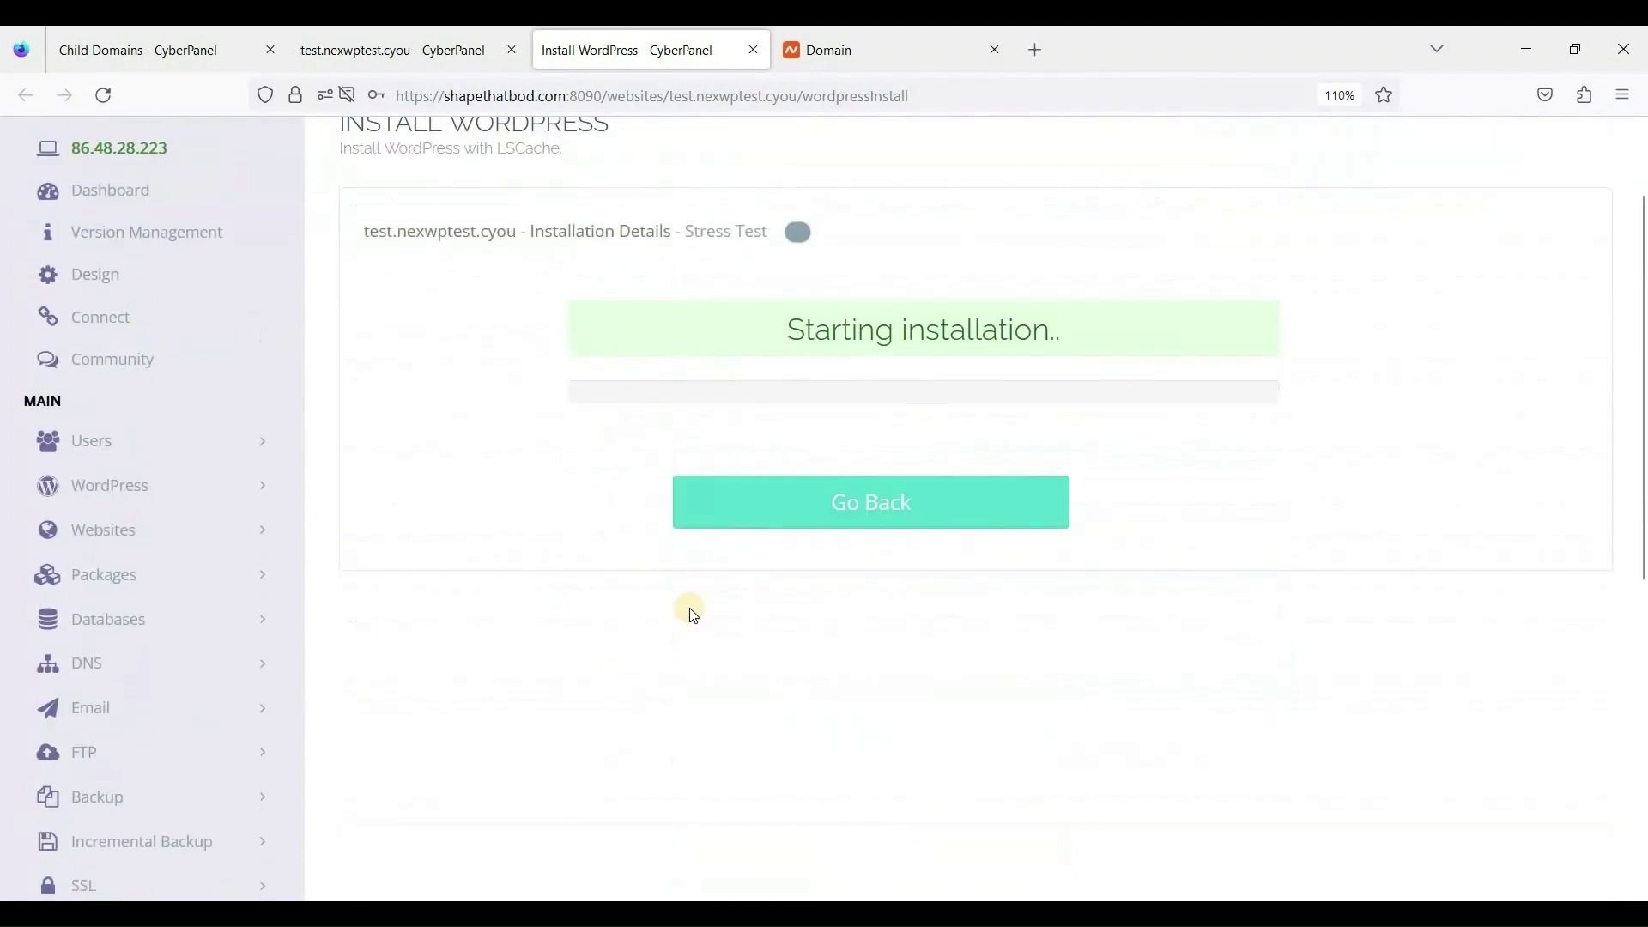
pyautogui.scroll(3, 694, 615)
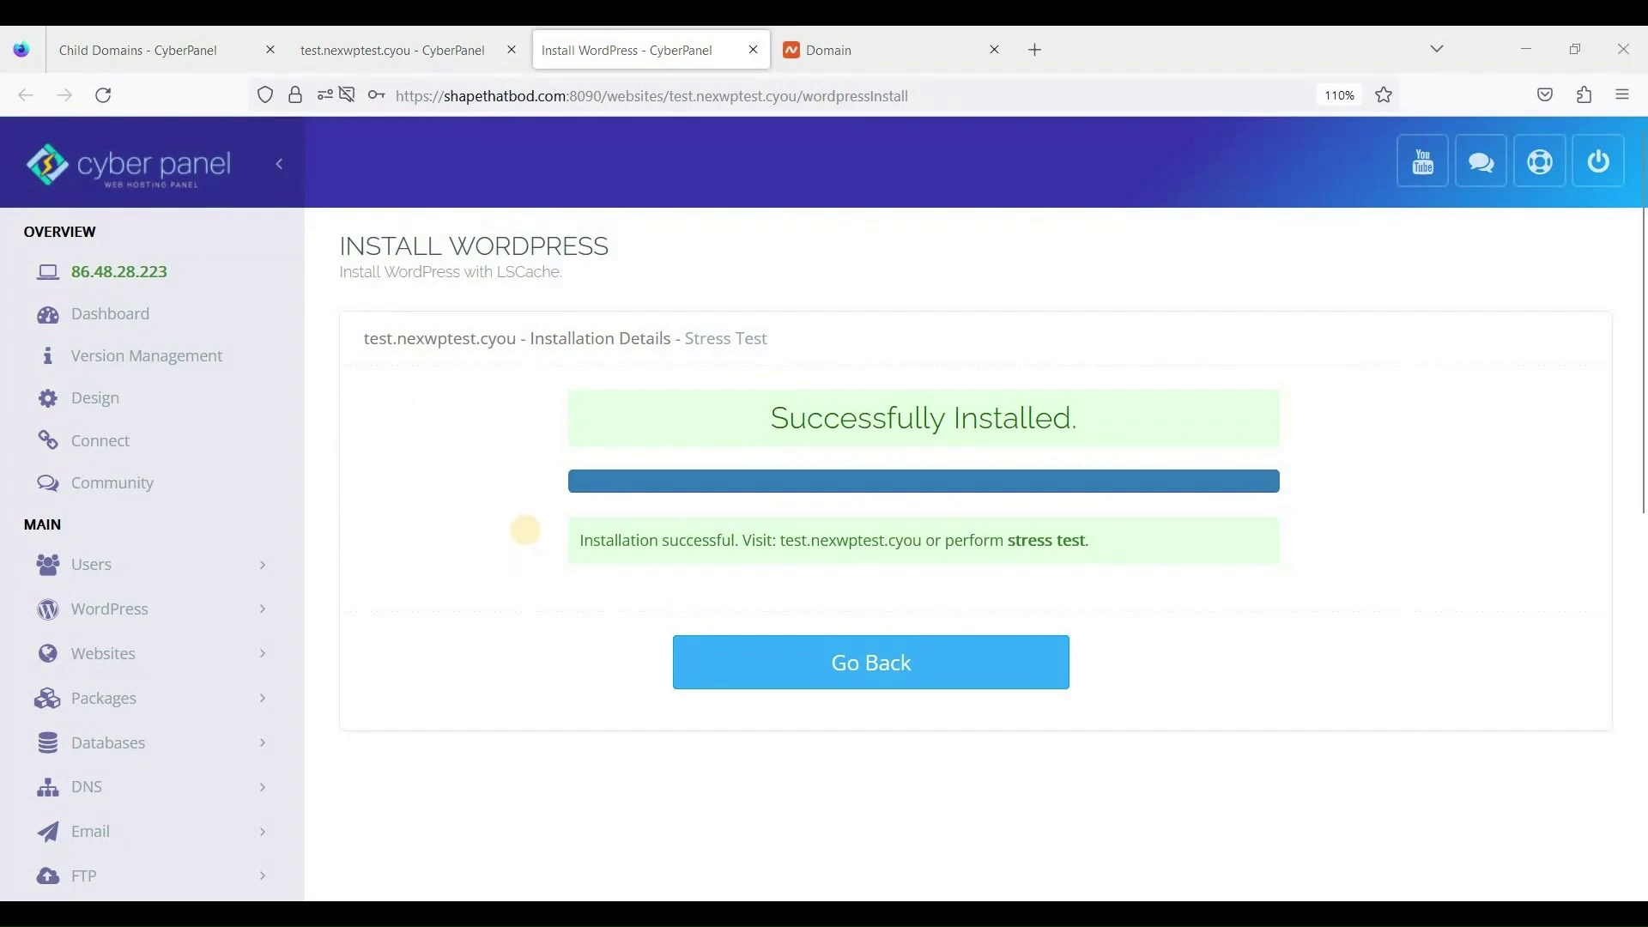
pyautogui.scroll(-3, 295, 550)
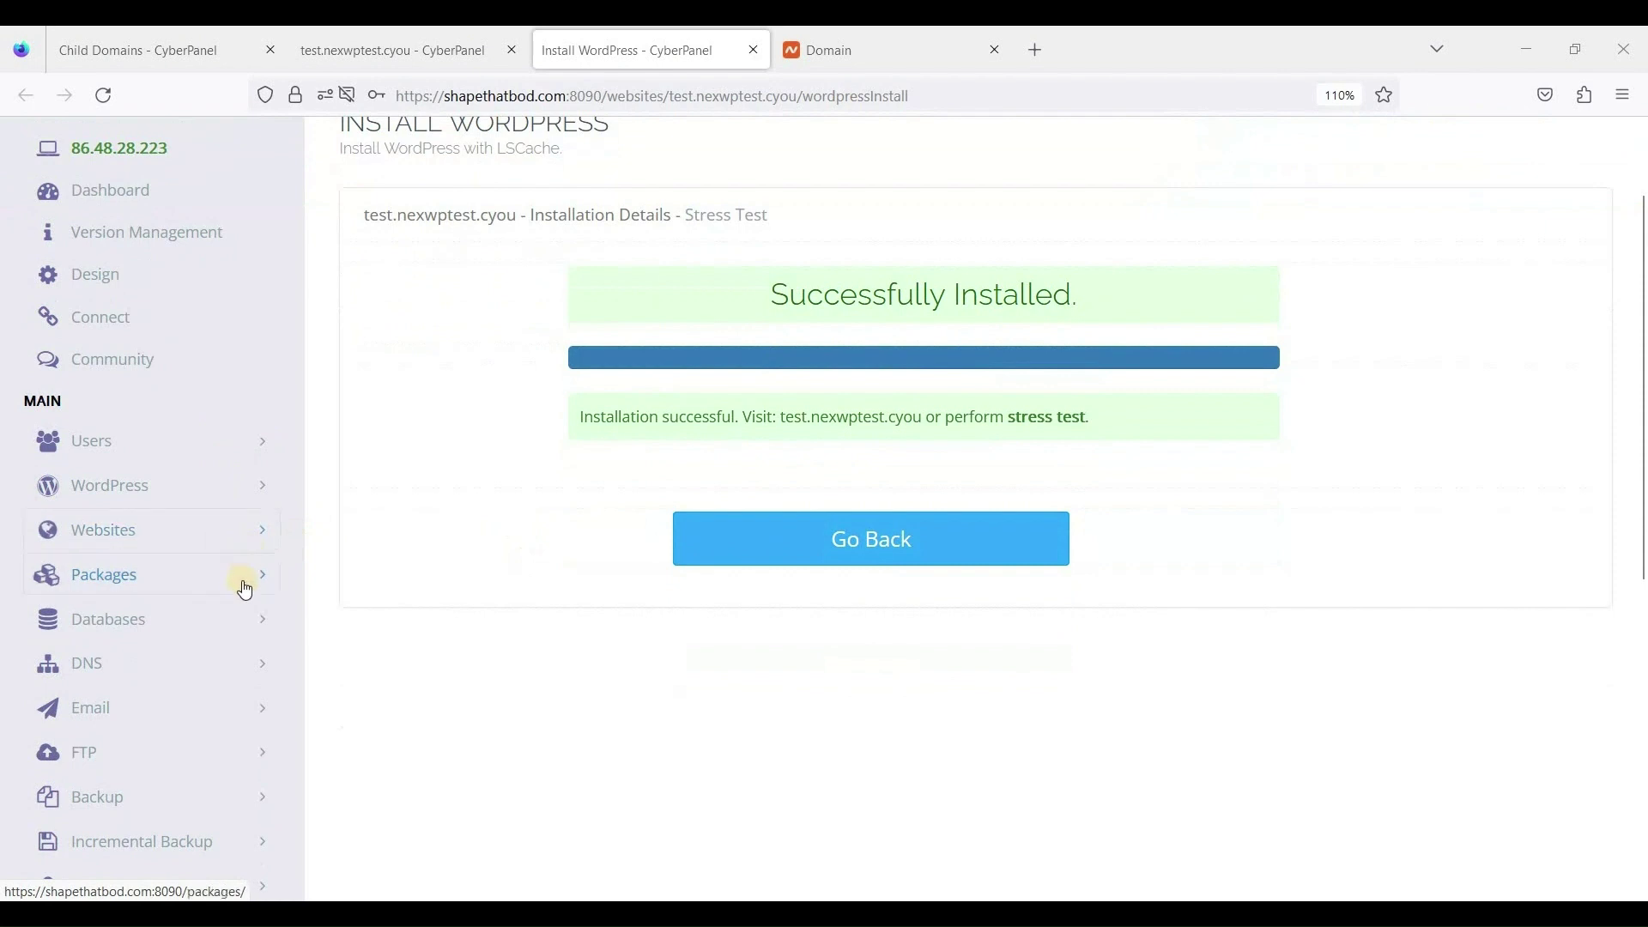
# Show Websites > List Domains with test.nexwptest.cyou and mail.shapethatbod.com.
pyautogui.click(154, 530)
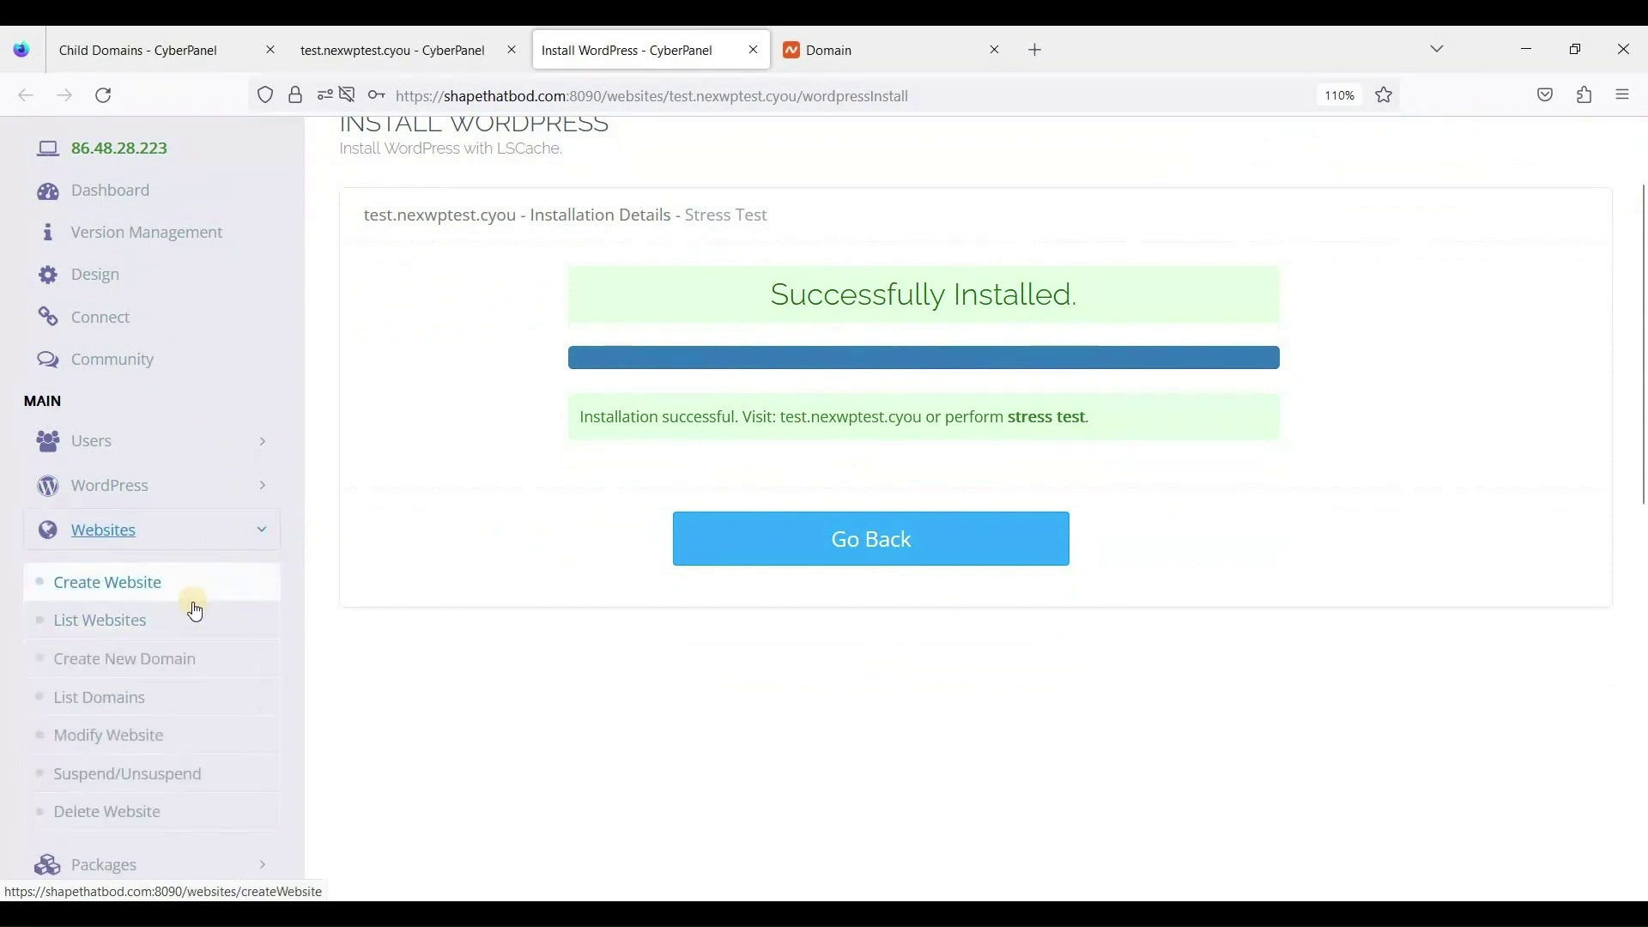
pyautogui.scroll(-3, 164, 601)
pyautogui.click(133, 576)
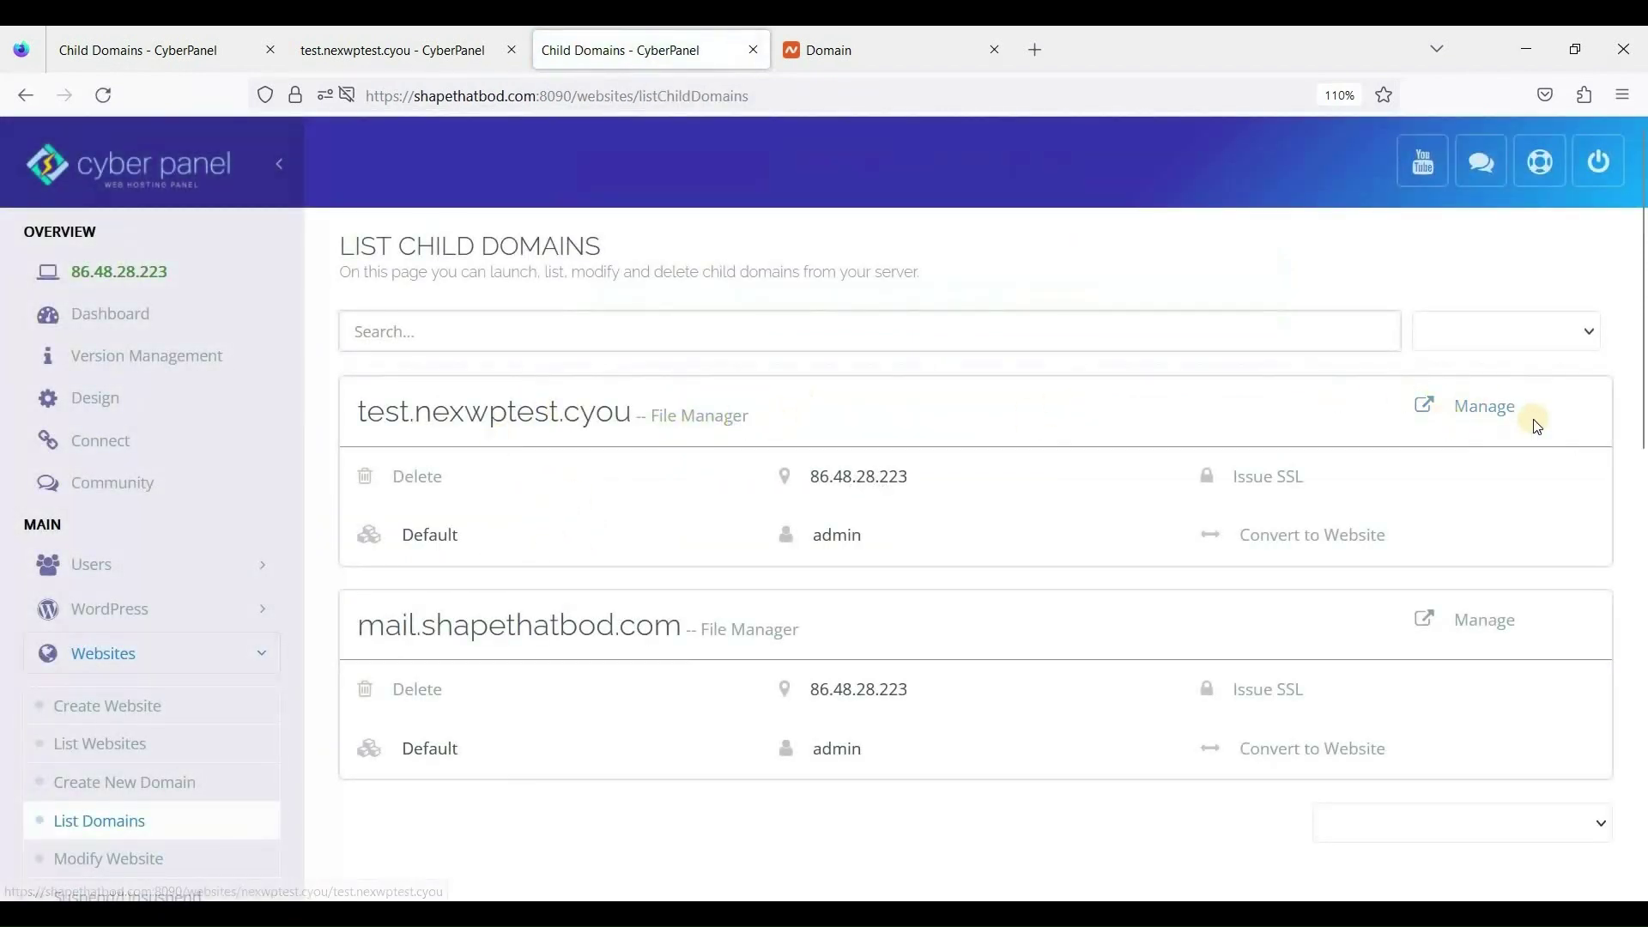
# Open test.nexwptest.cyou's manage page and Staging preview, then go to Namecheap's nexwptest.cyou page.
pyautogui.click(884, 438)
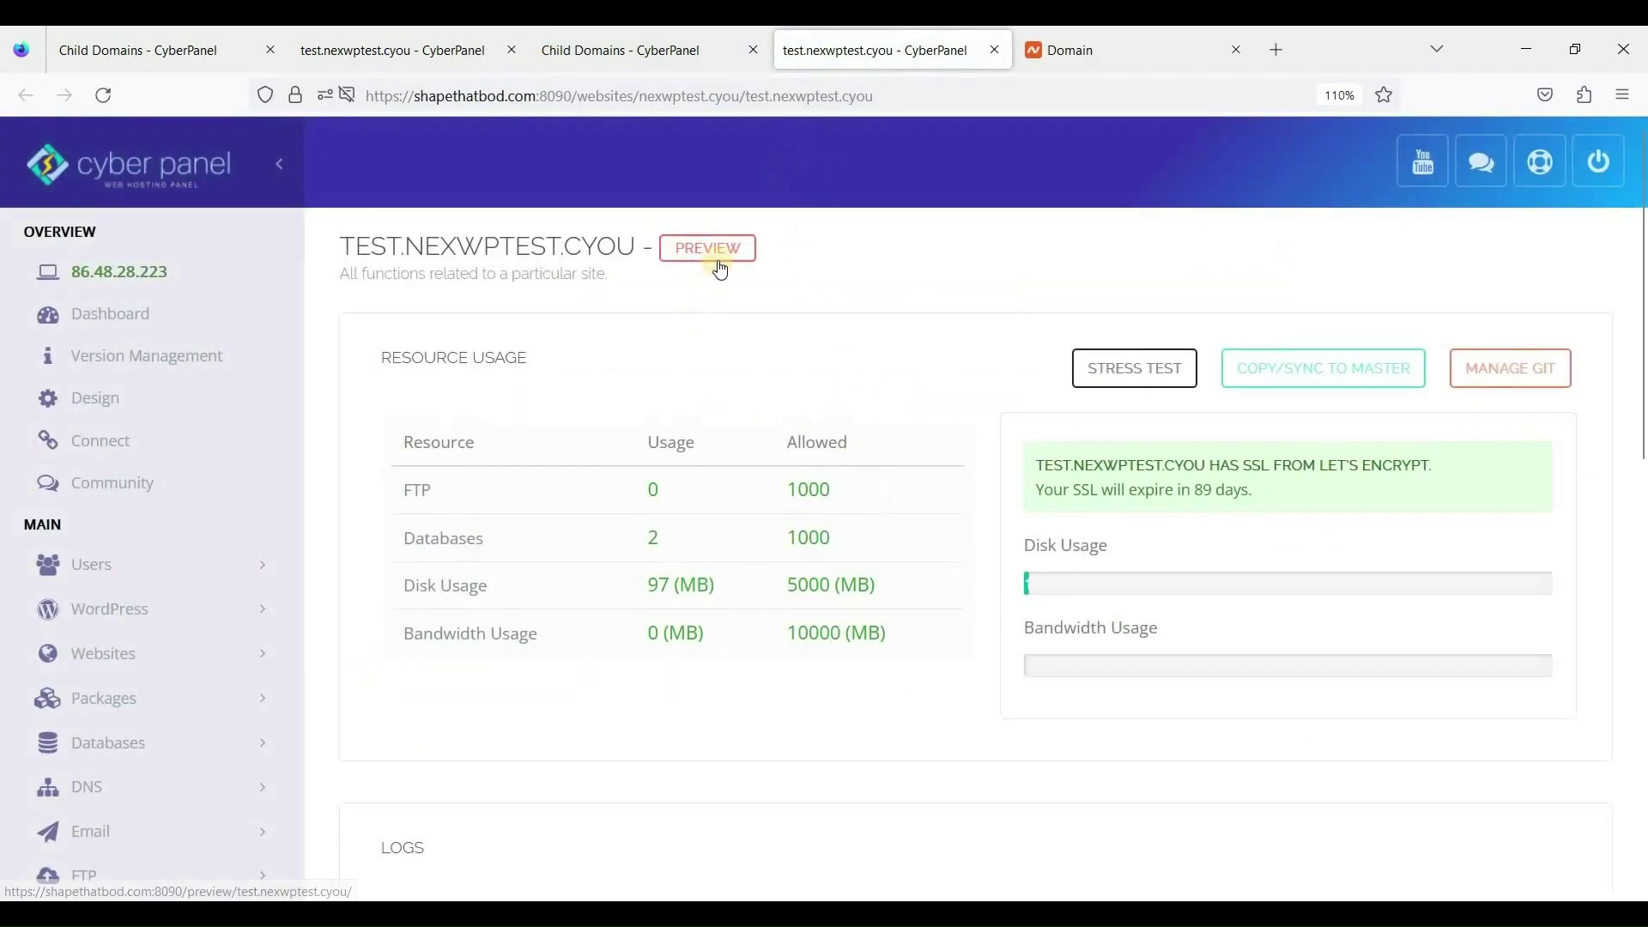
pyautogui.click(724, 256)
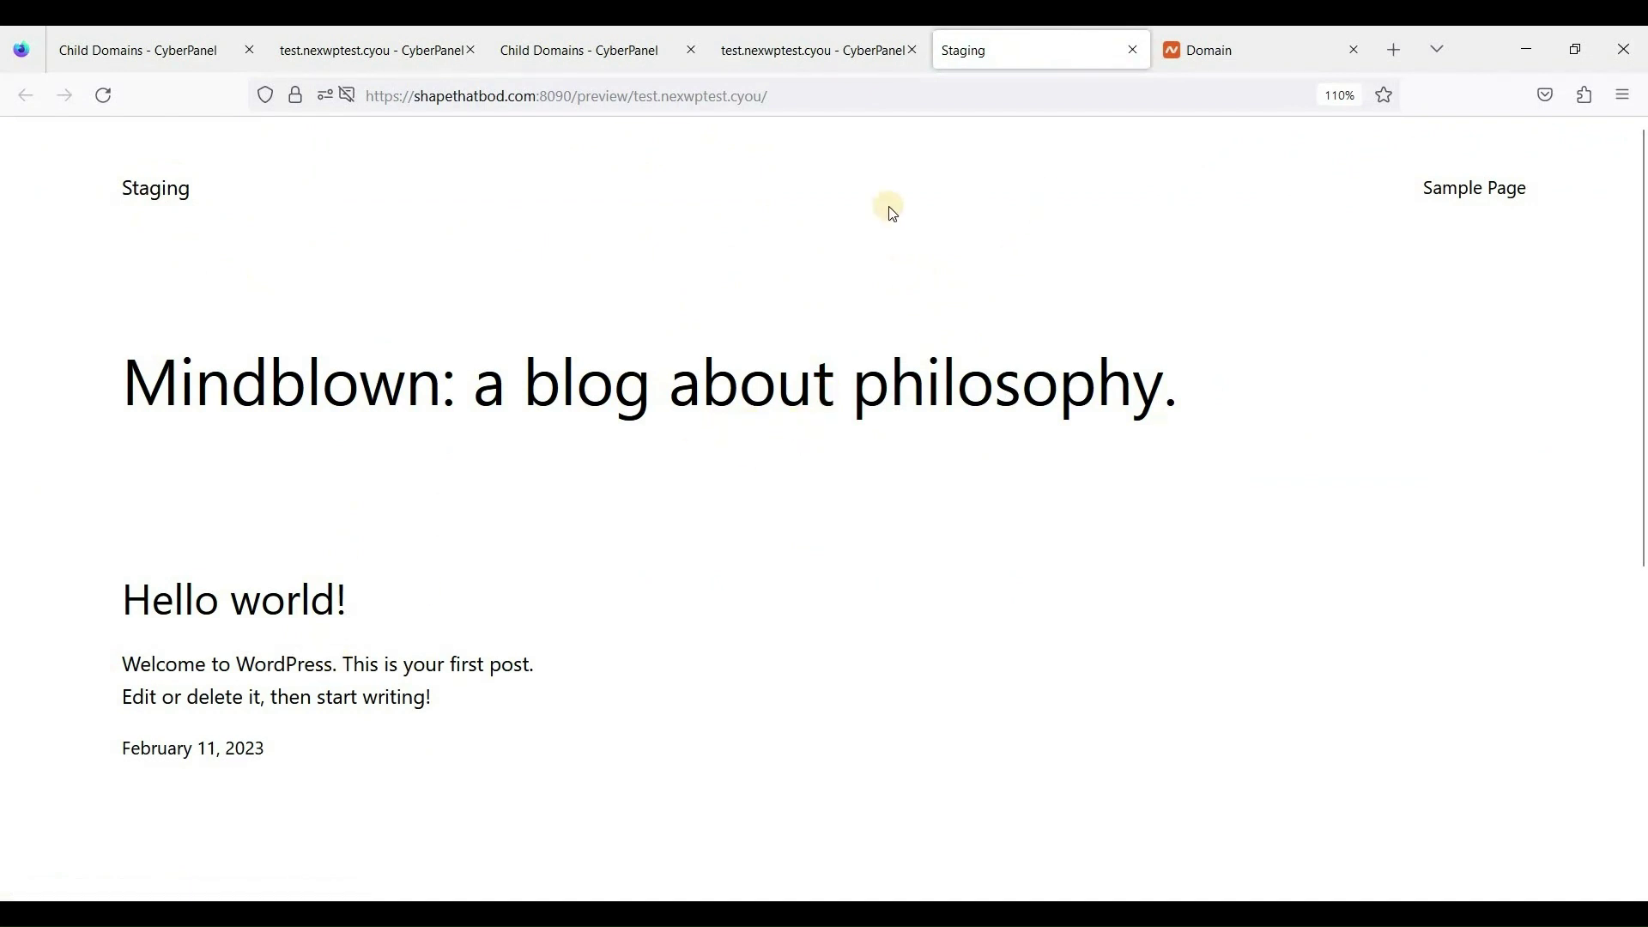
pyautogui.click(370, 50)
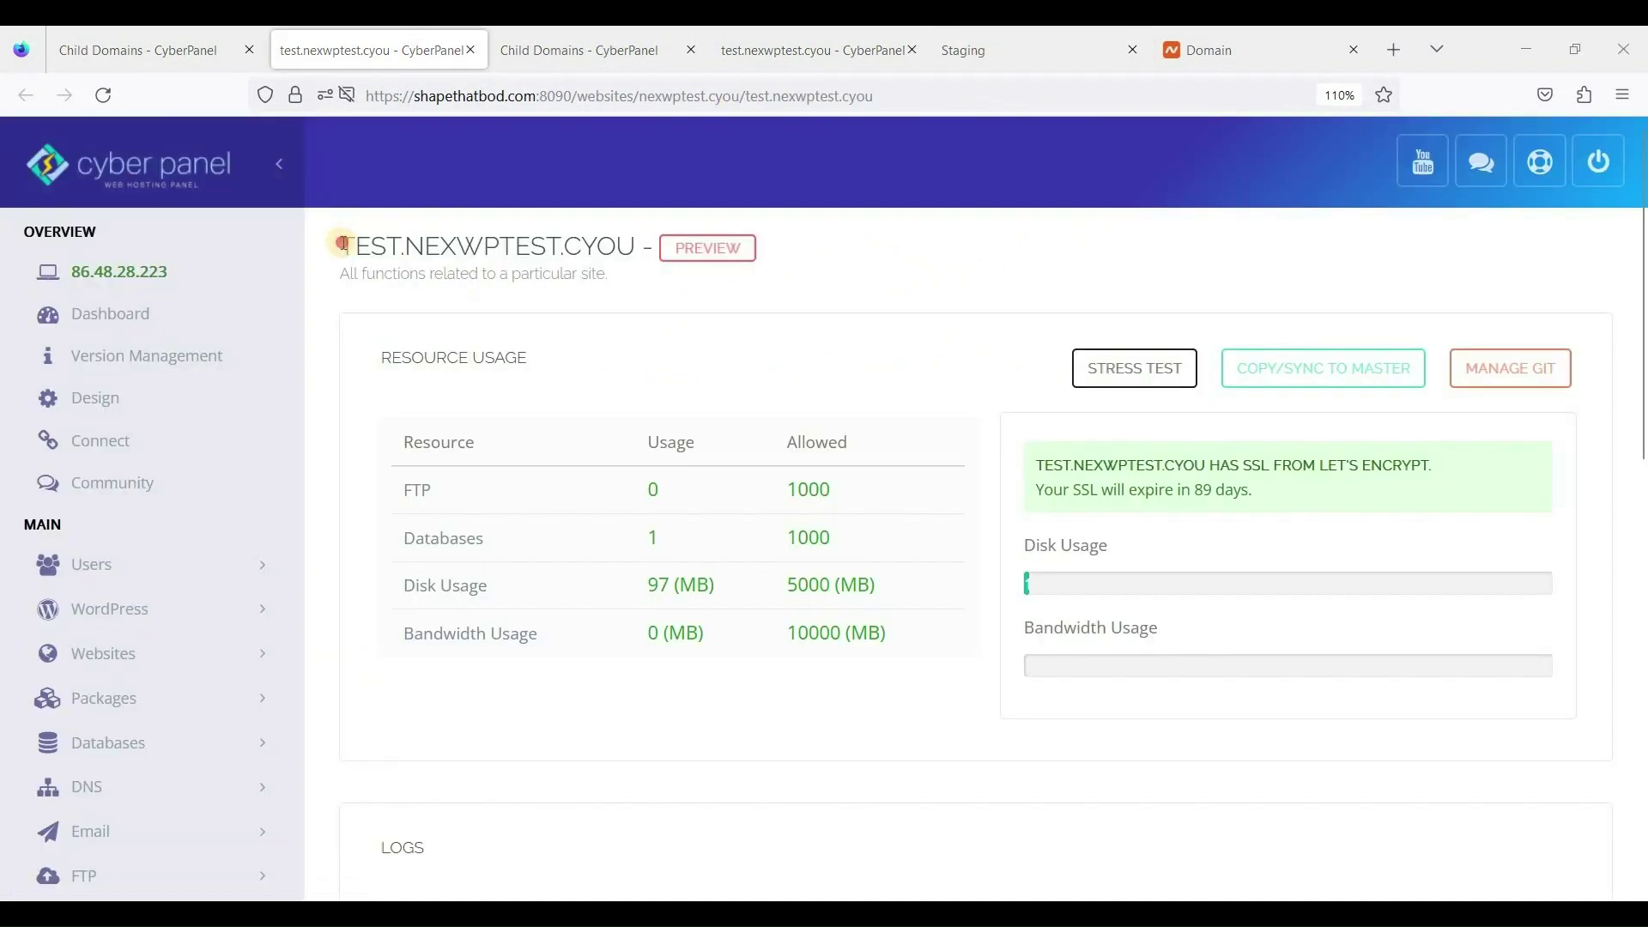
pyautogui.moveTo(341, 246); pyautogui.dragTo(629, 244)
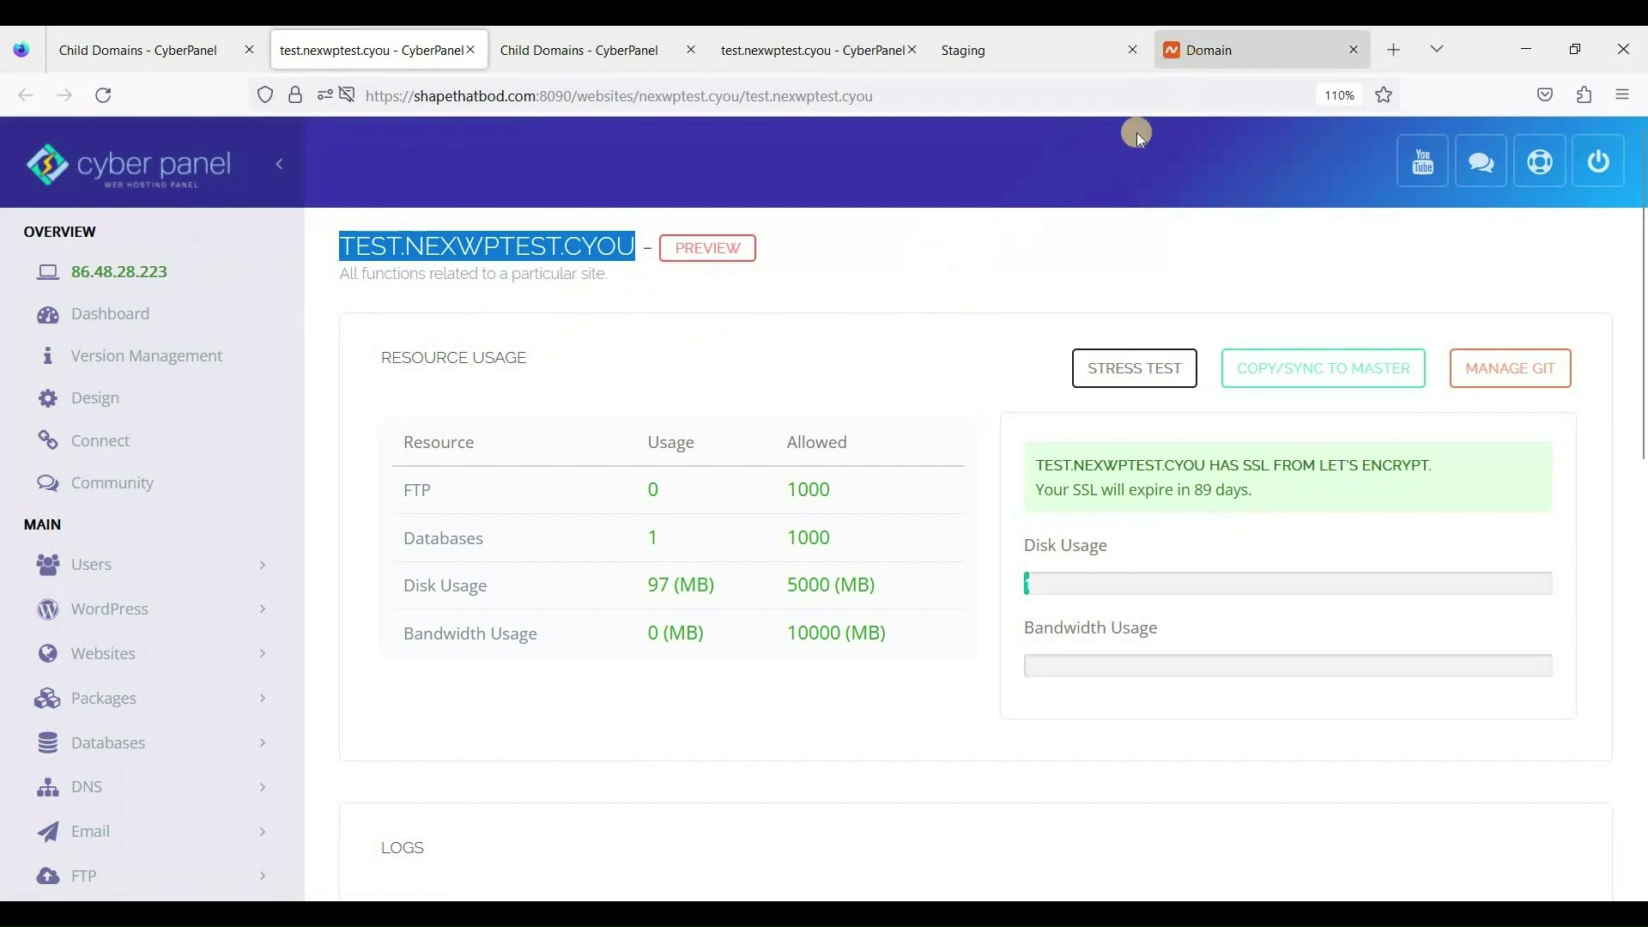
pyautogui.click(1202, 52)
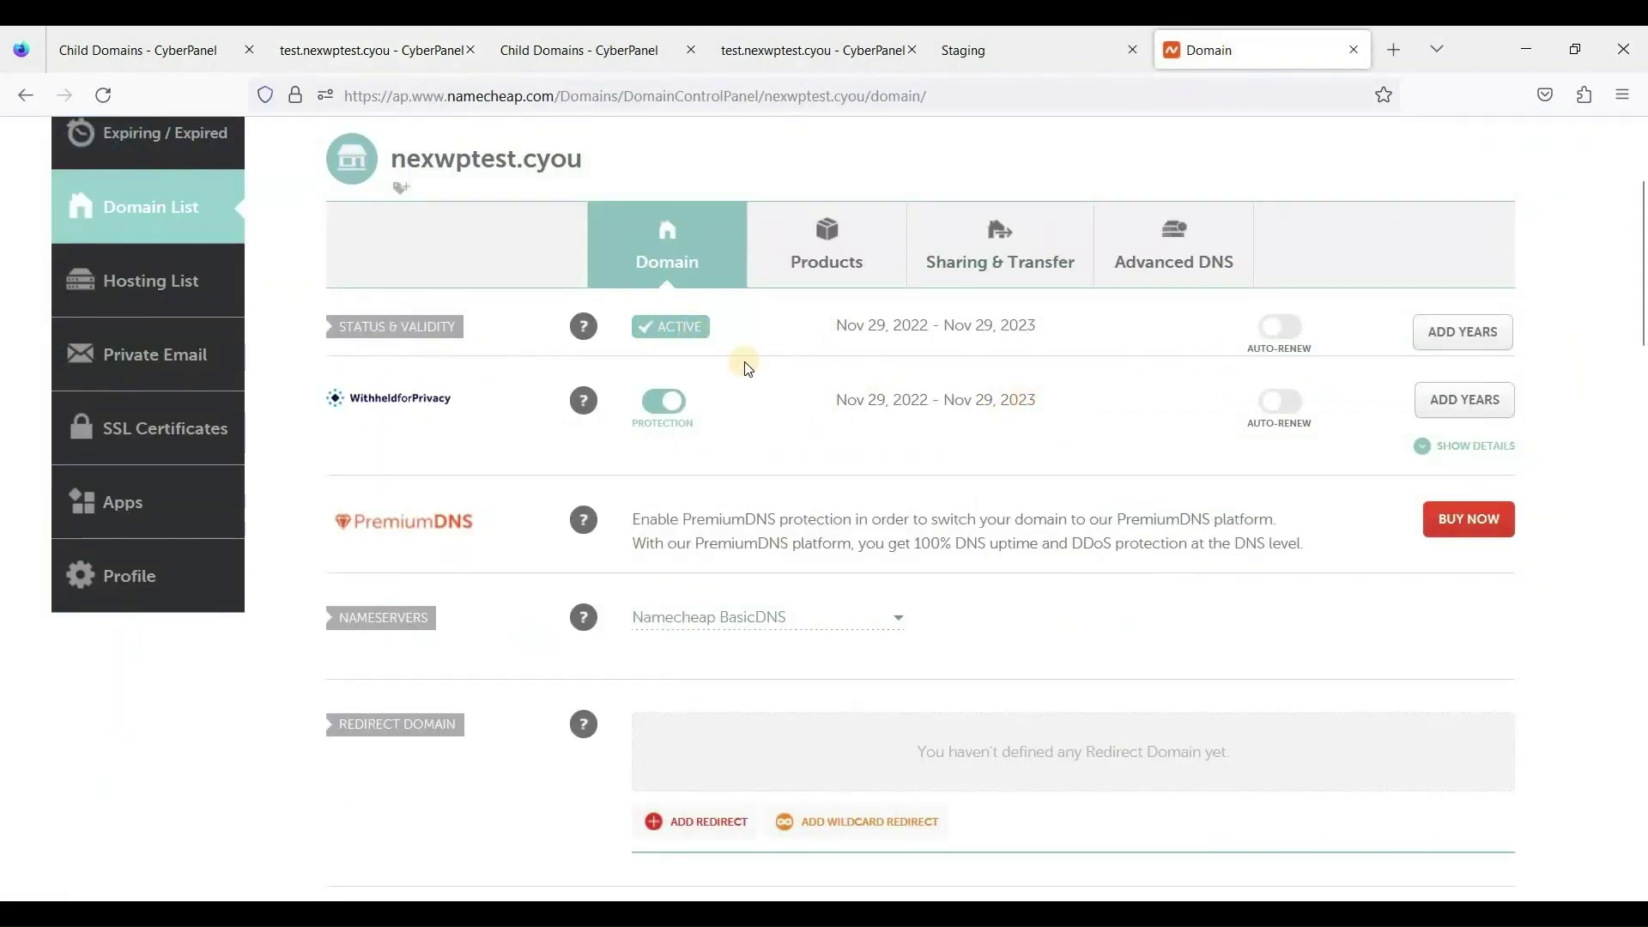
pyautogui.scroll(2, 772, 360)
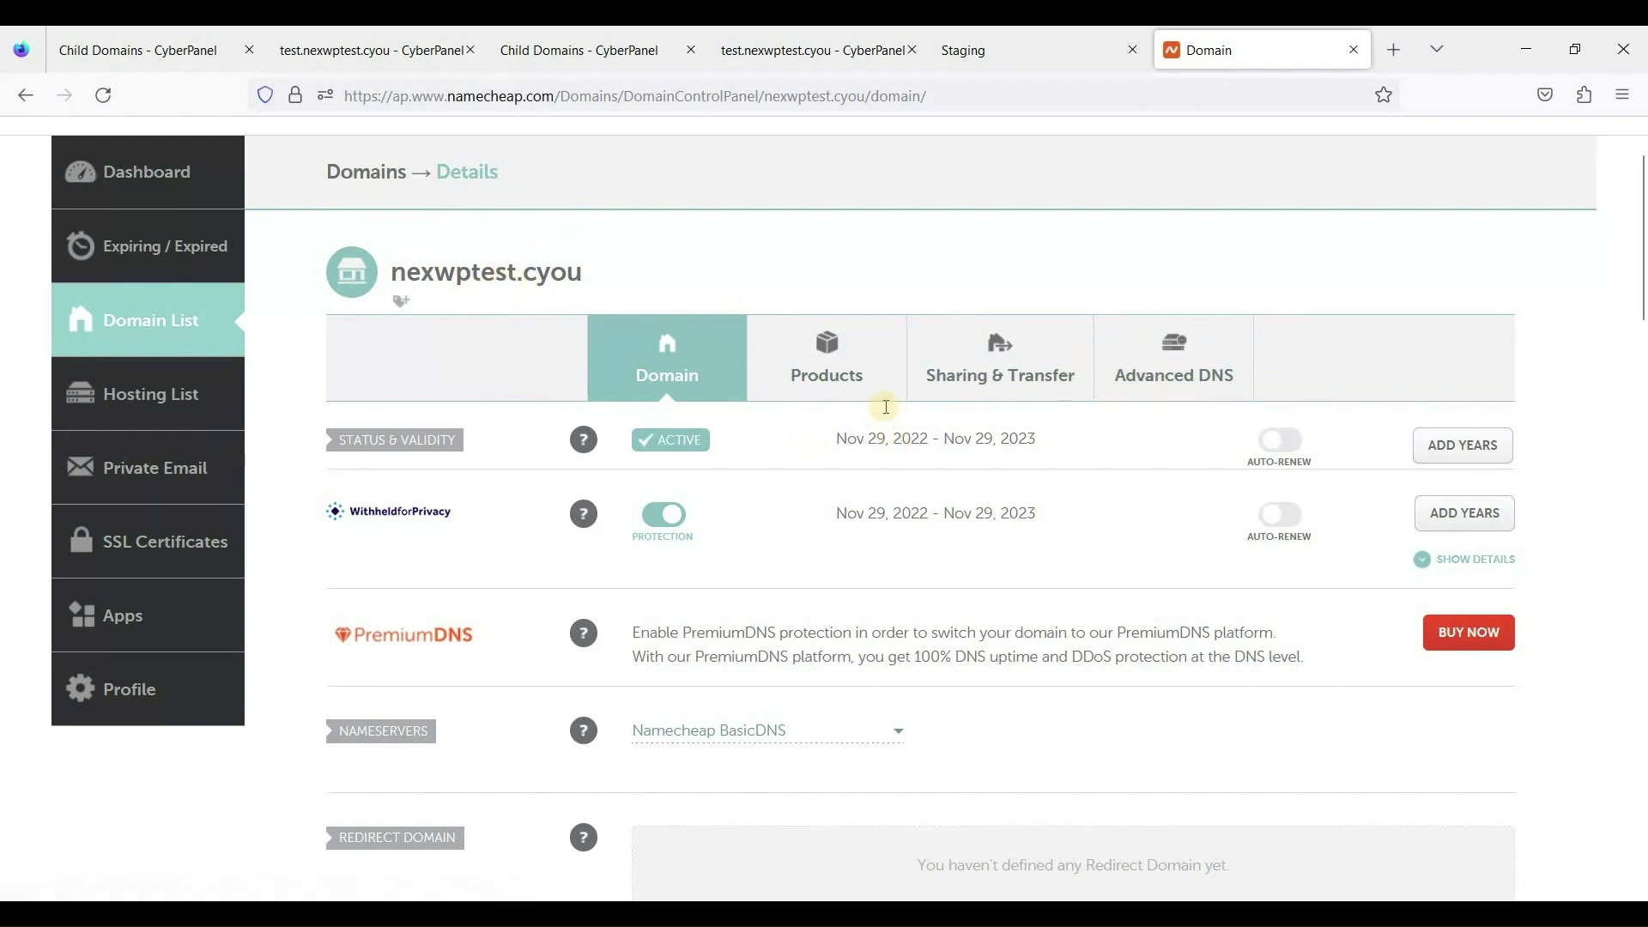
pyautogui.scroll(-2, 887, 408)
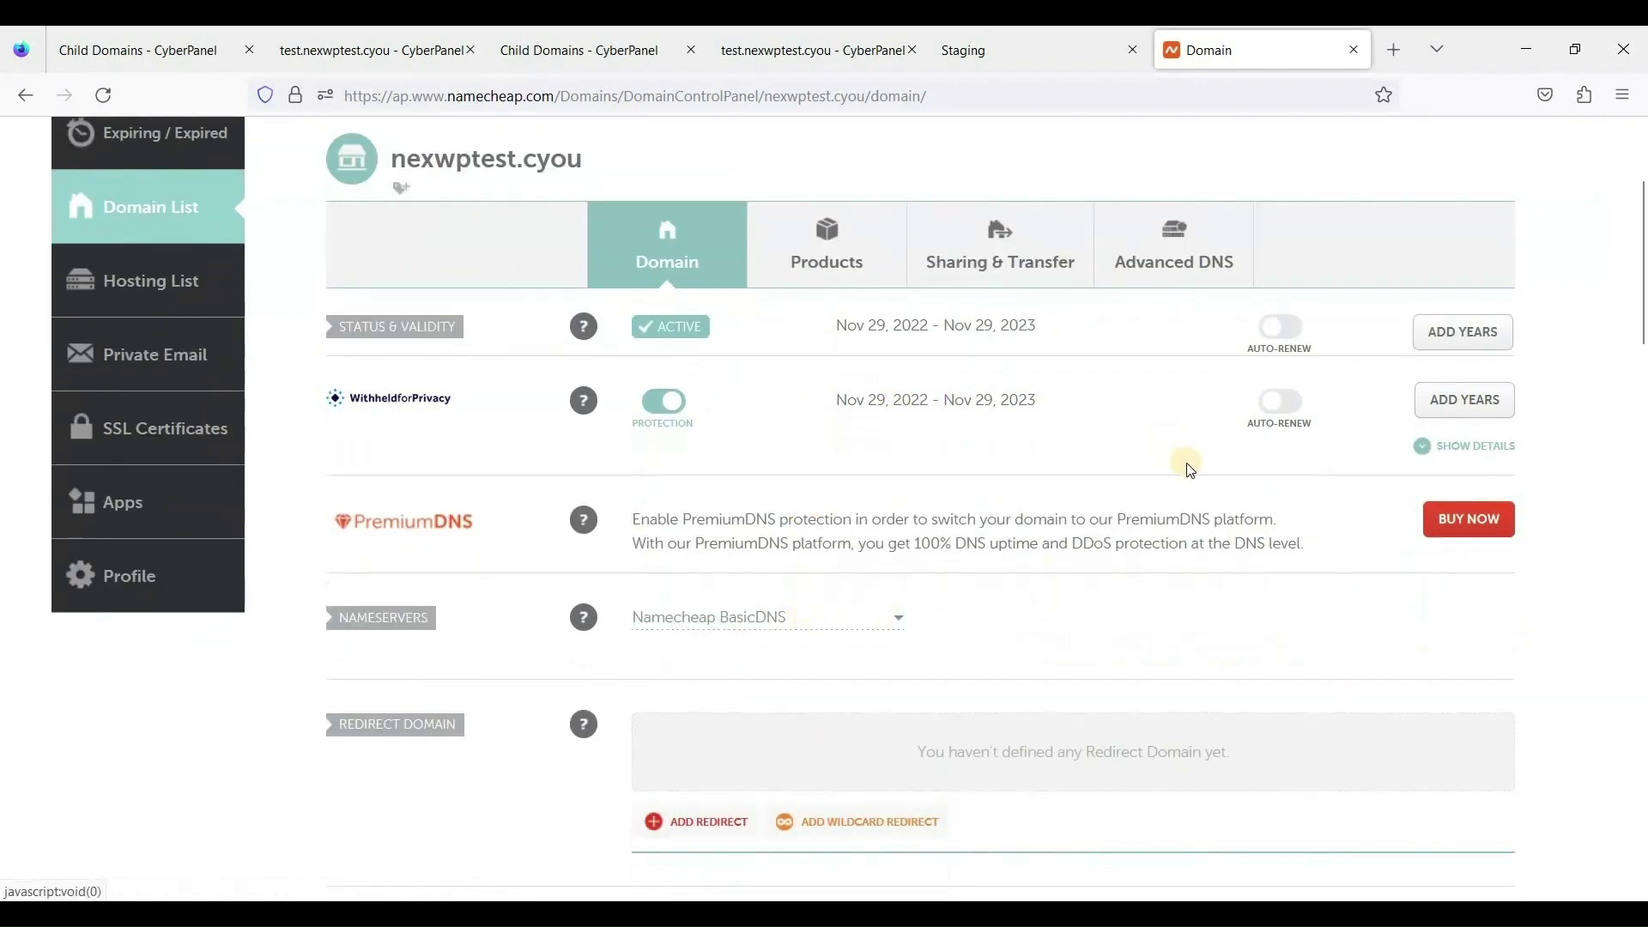
pyautogui.click(1168, 278)
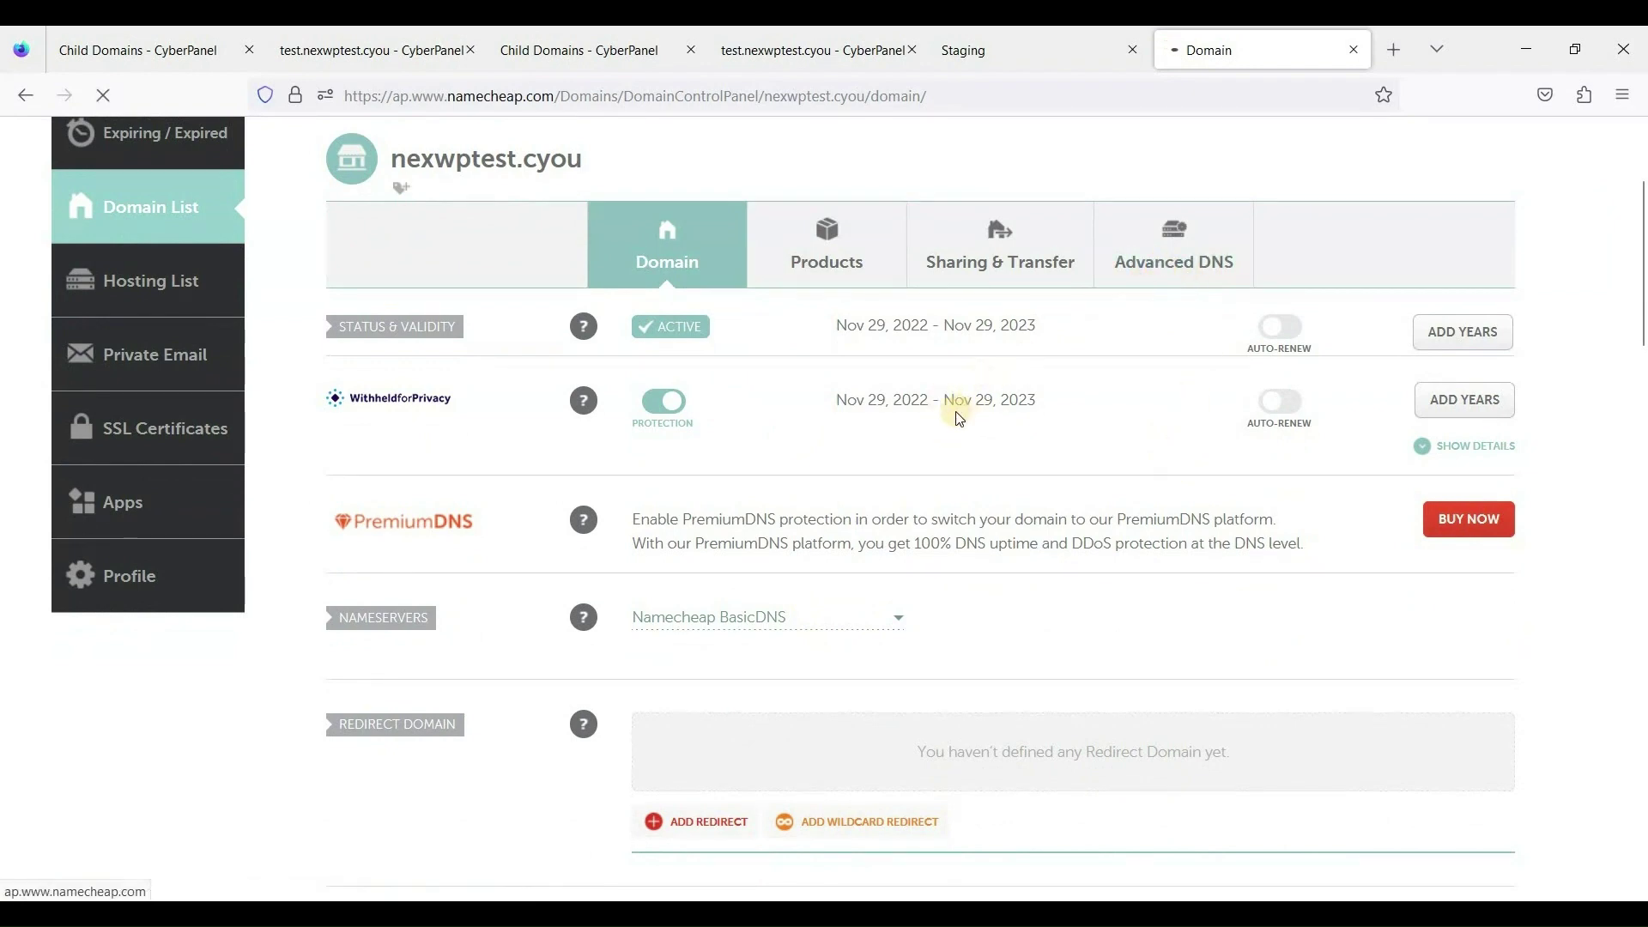
pyautogui.scroll(-3, 944, 429)
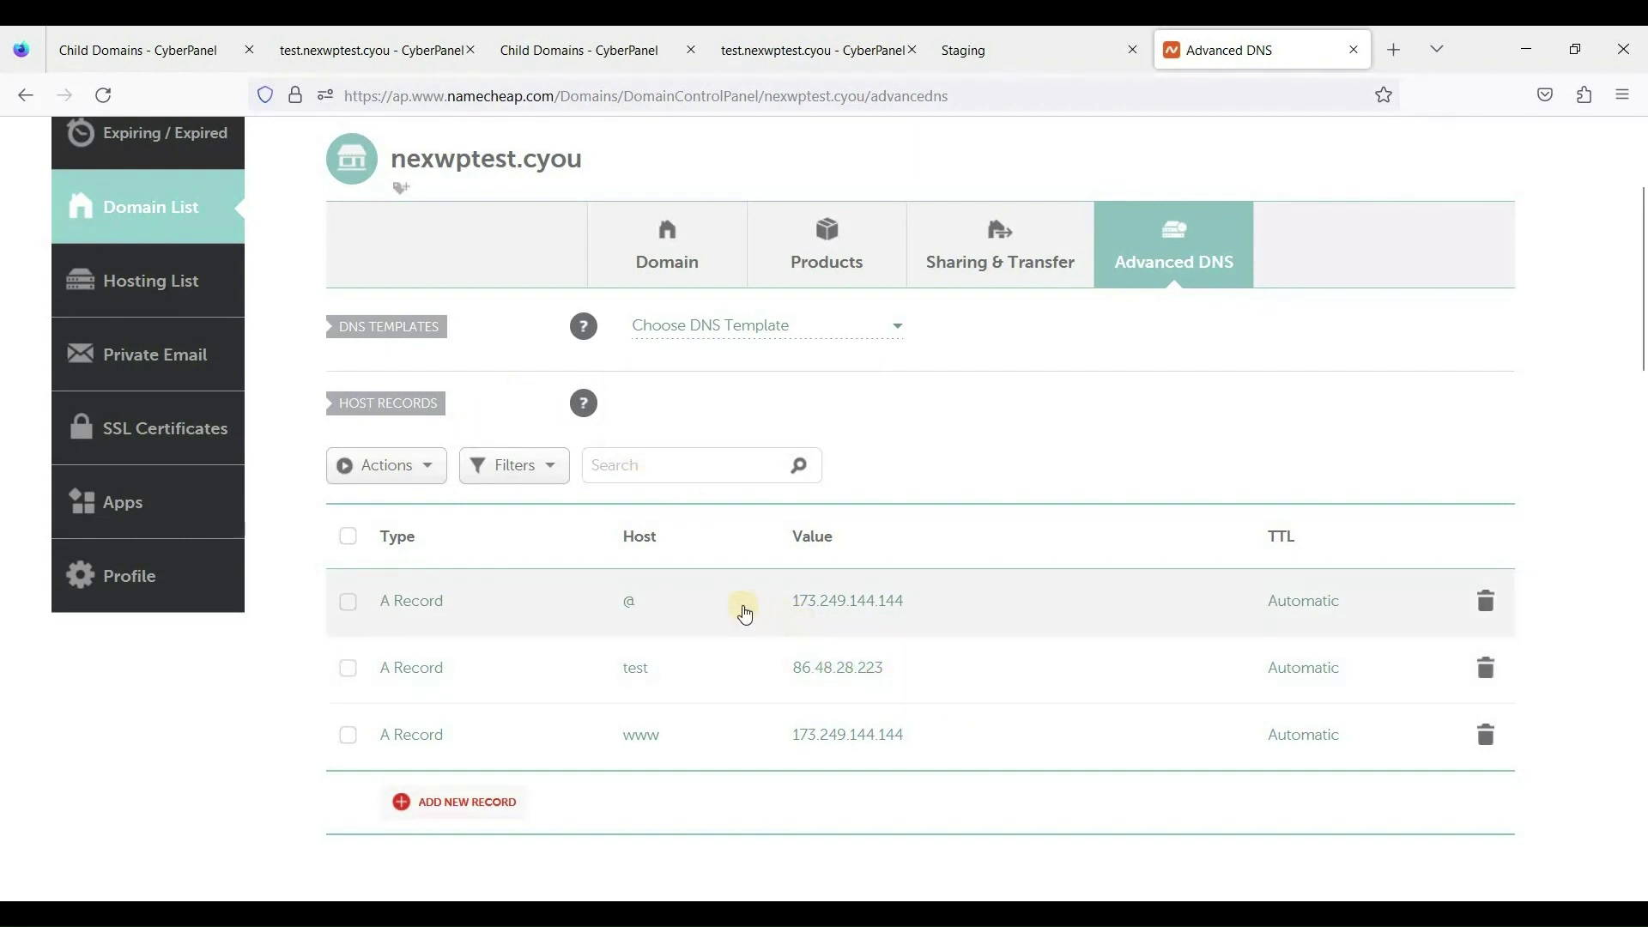
pyautogui.scroll(-2, 591, 601)
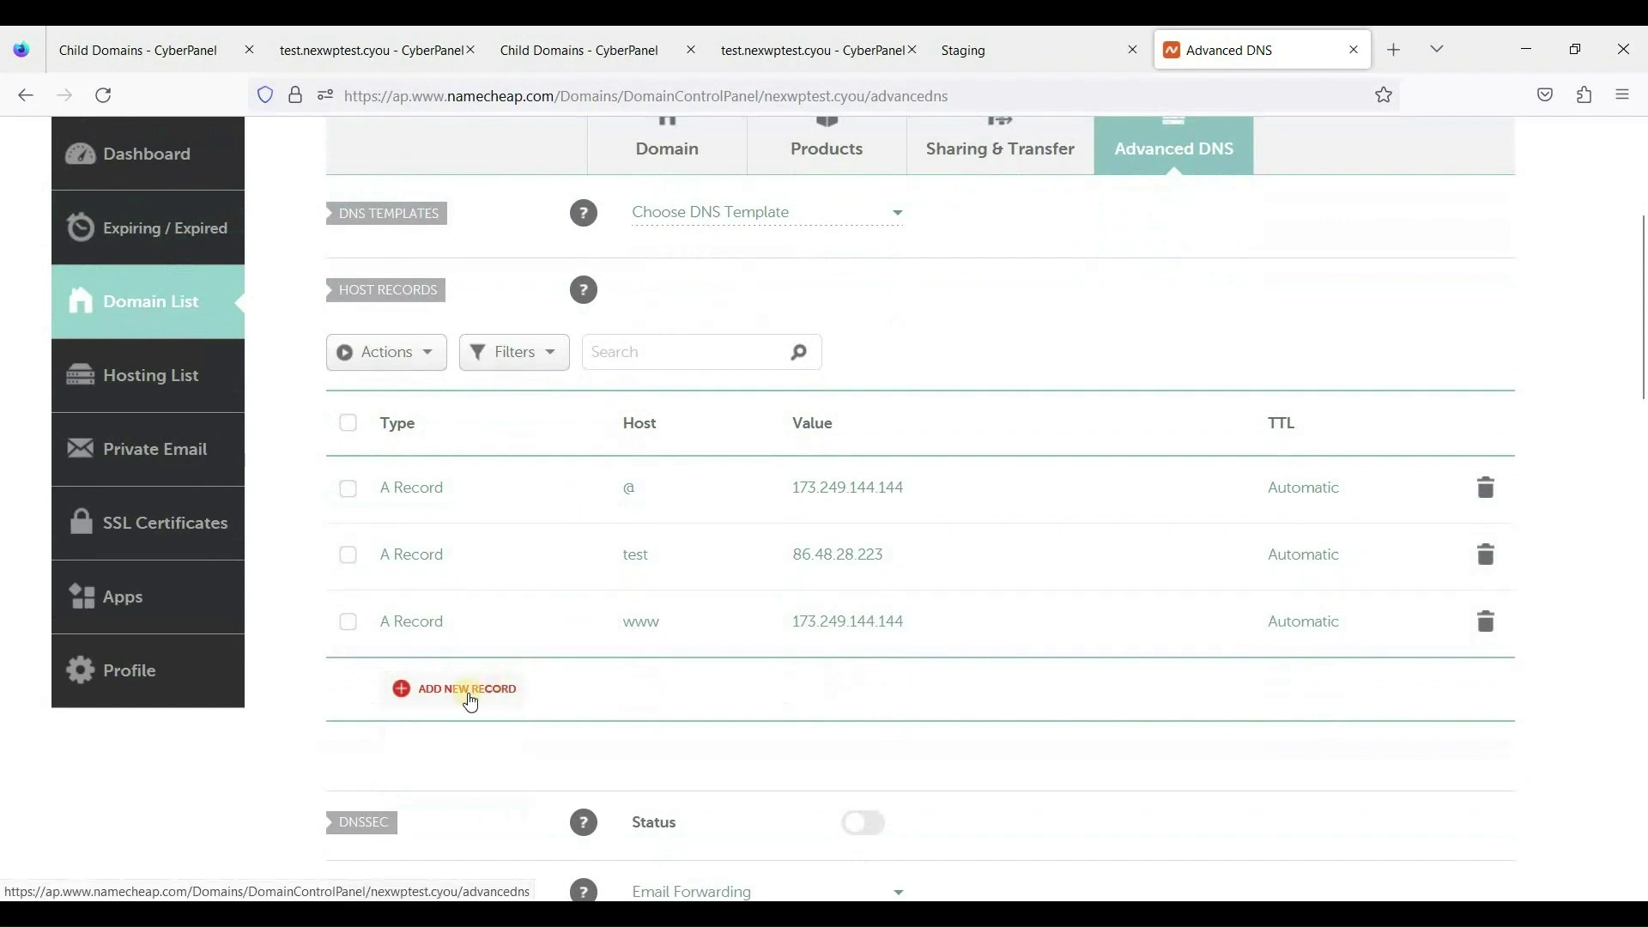
pyautogui.click(468, 689)
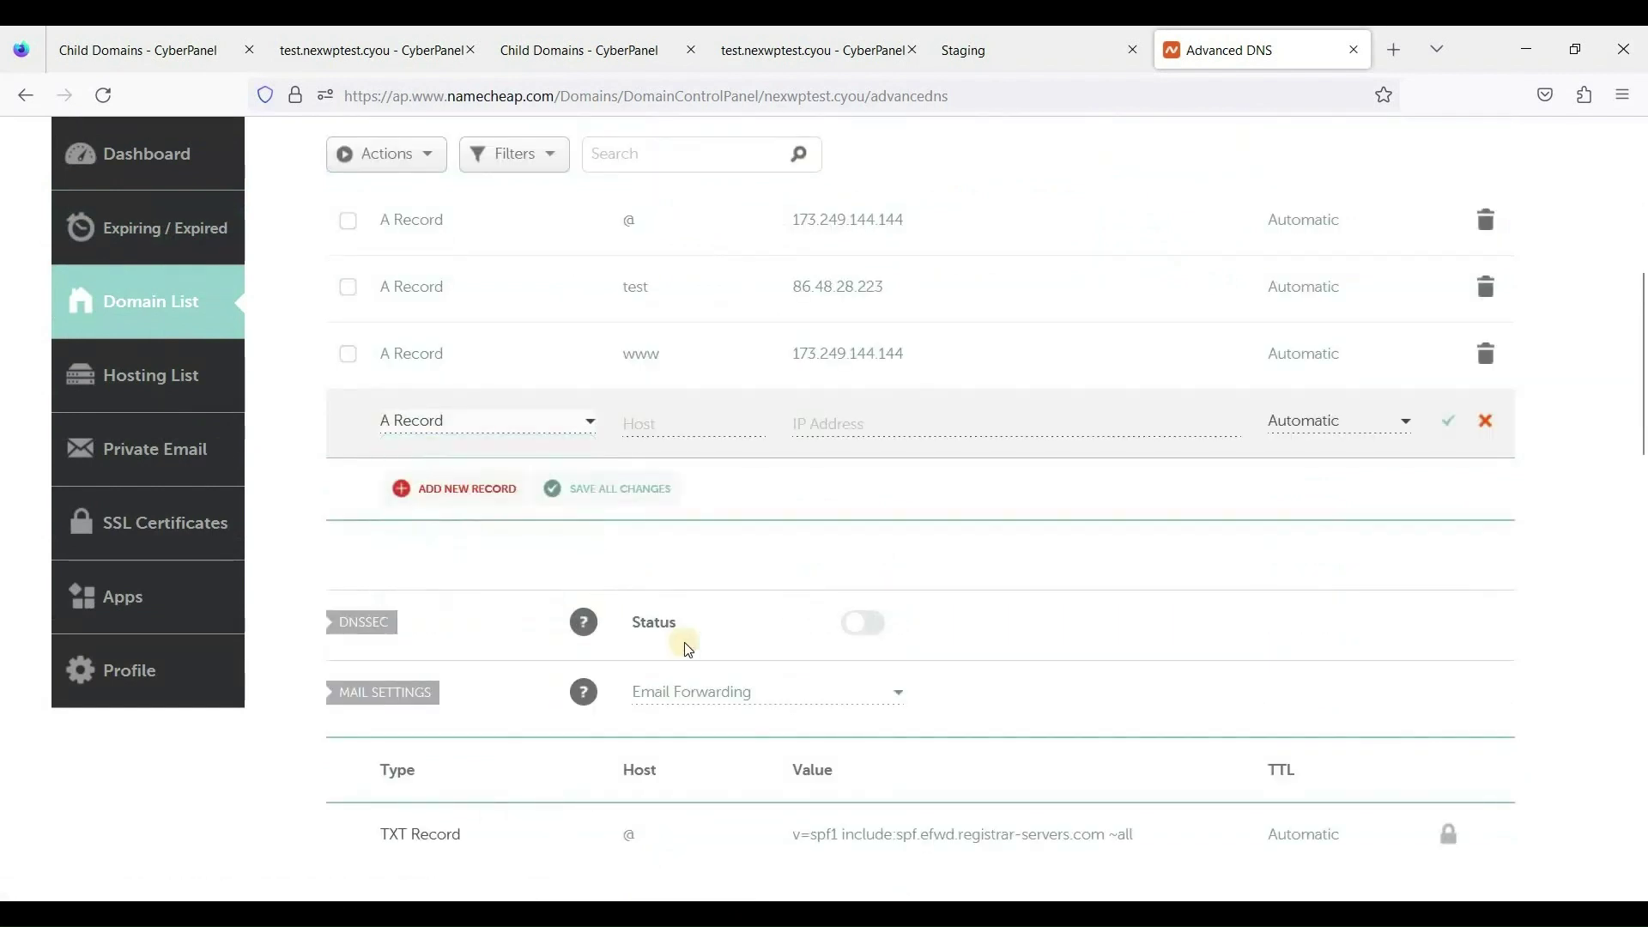
pyautogui.click(679, 427)
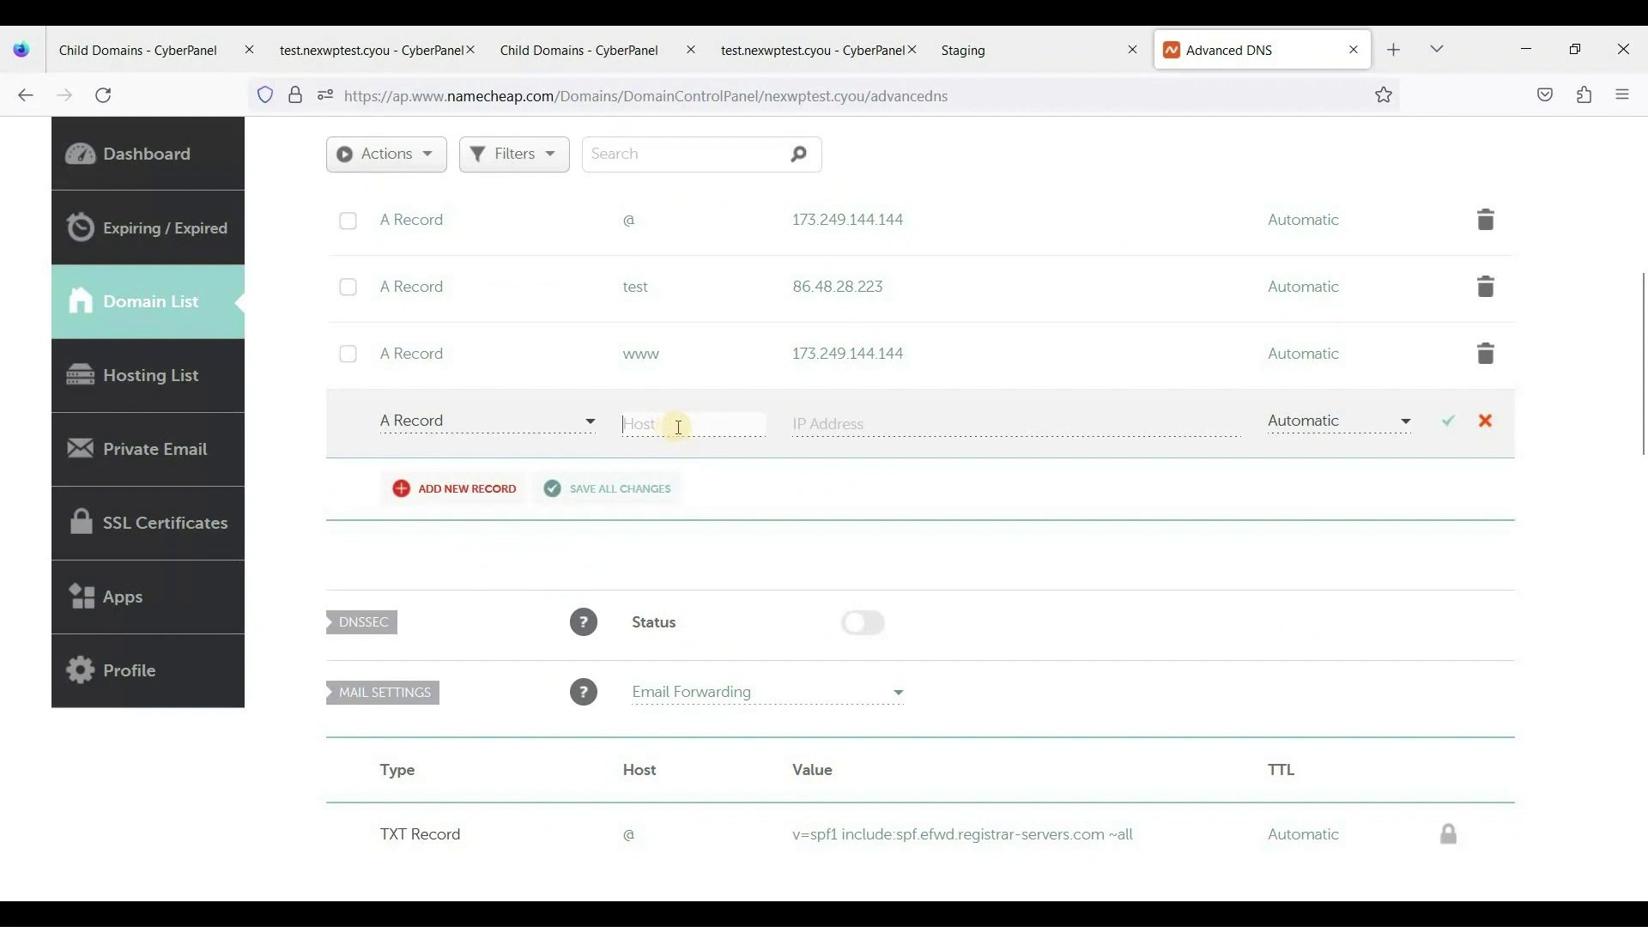
pyautogui.write('www.')
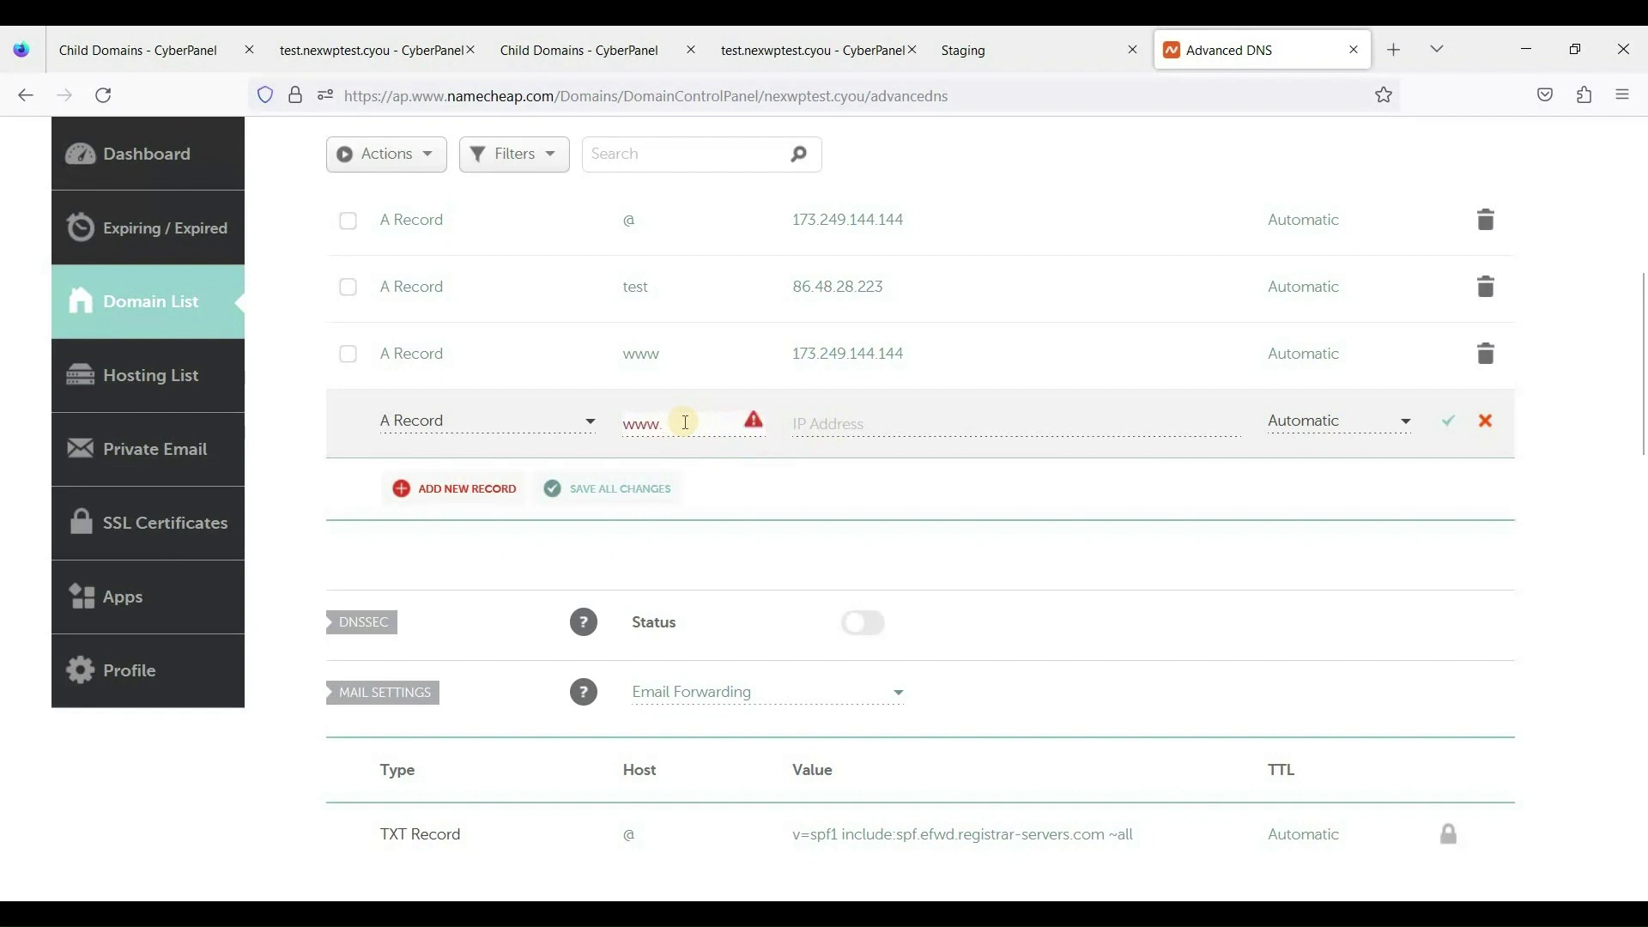
pyautogui.write('test')
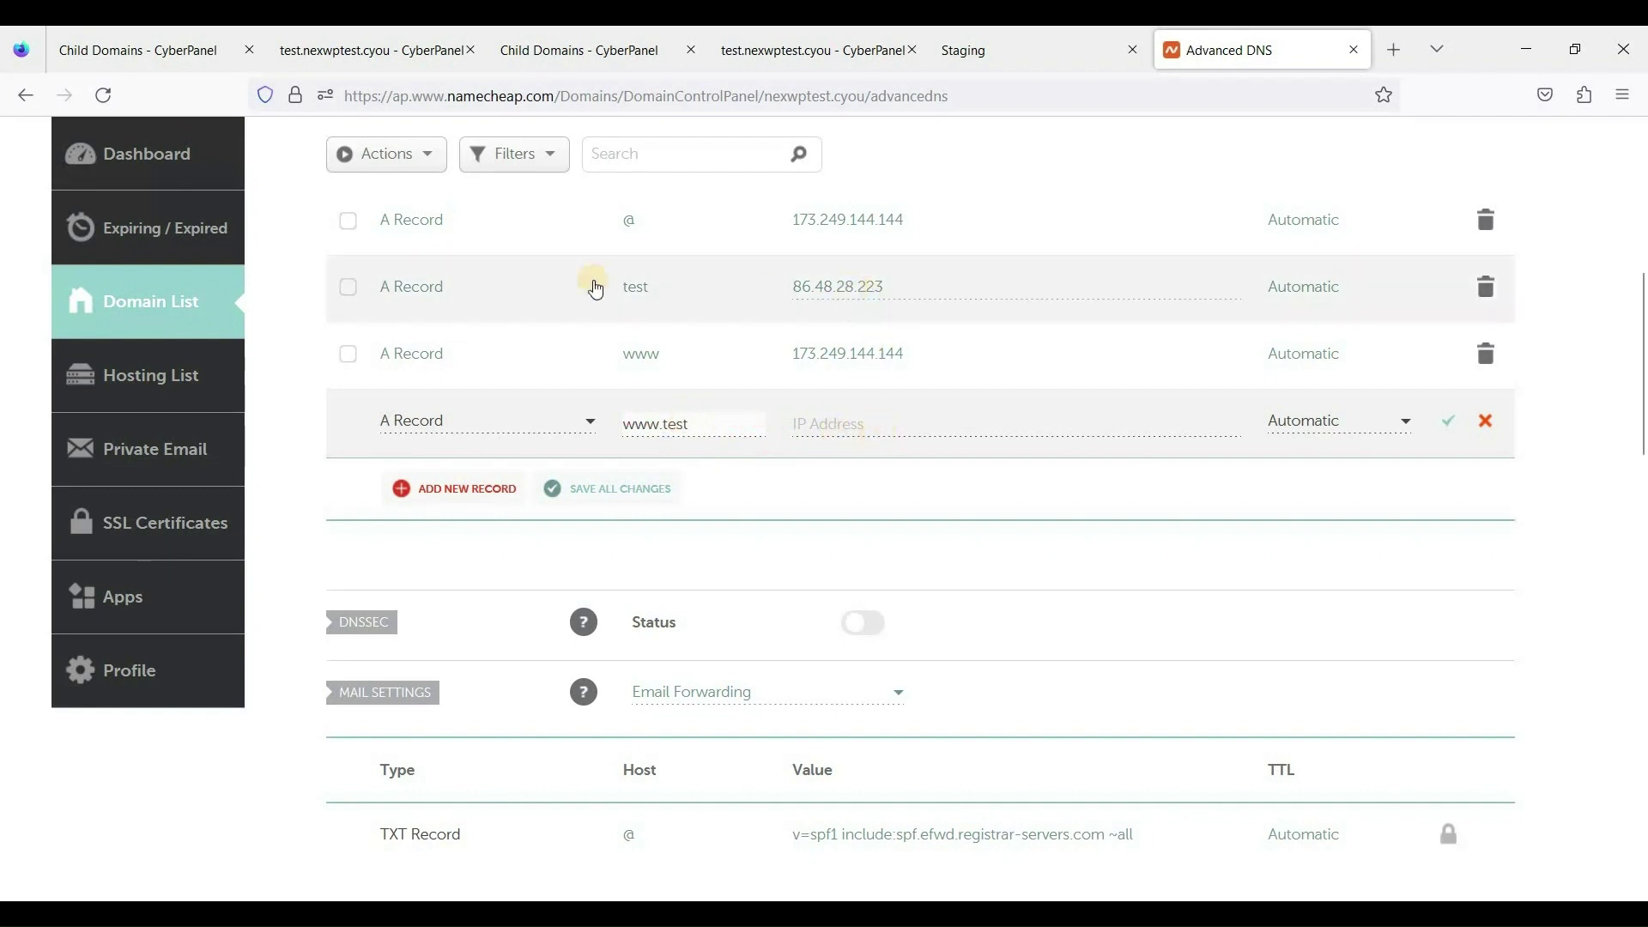
pyautogui.click(859, 423)
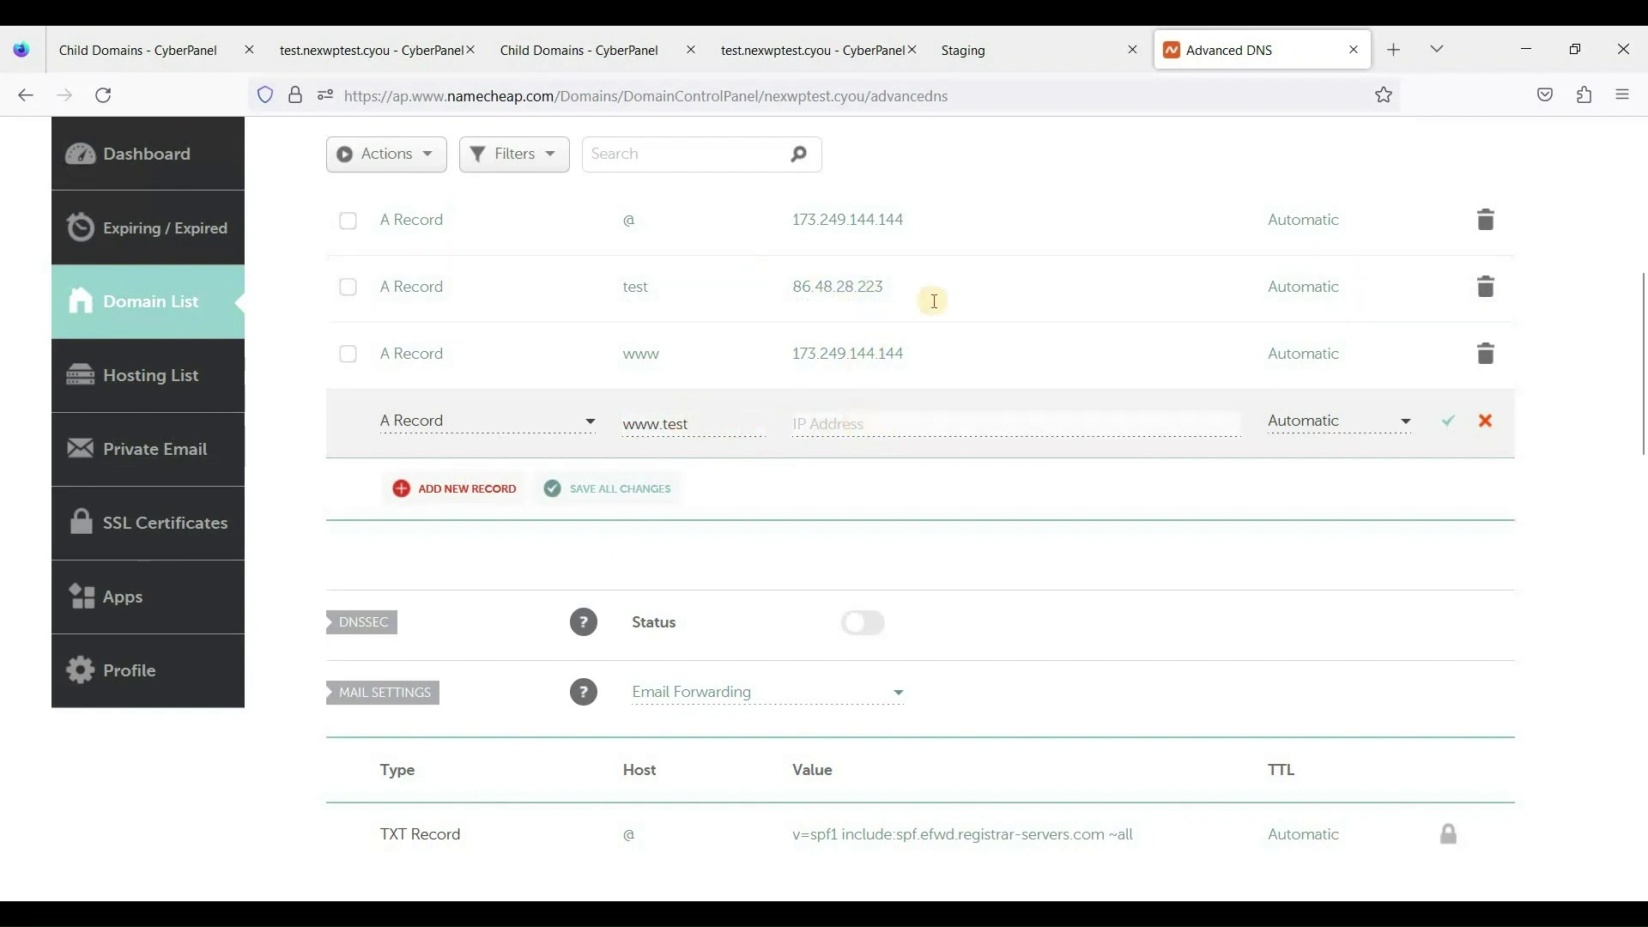
# Copy the test record's IP 86.48.28.223, then return to CyberPanel's site page.
pyautogui.click(936, 298)
pyautogui.moveTo(791, 290); pyautogui.dragTo(859, 336)
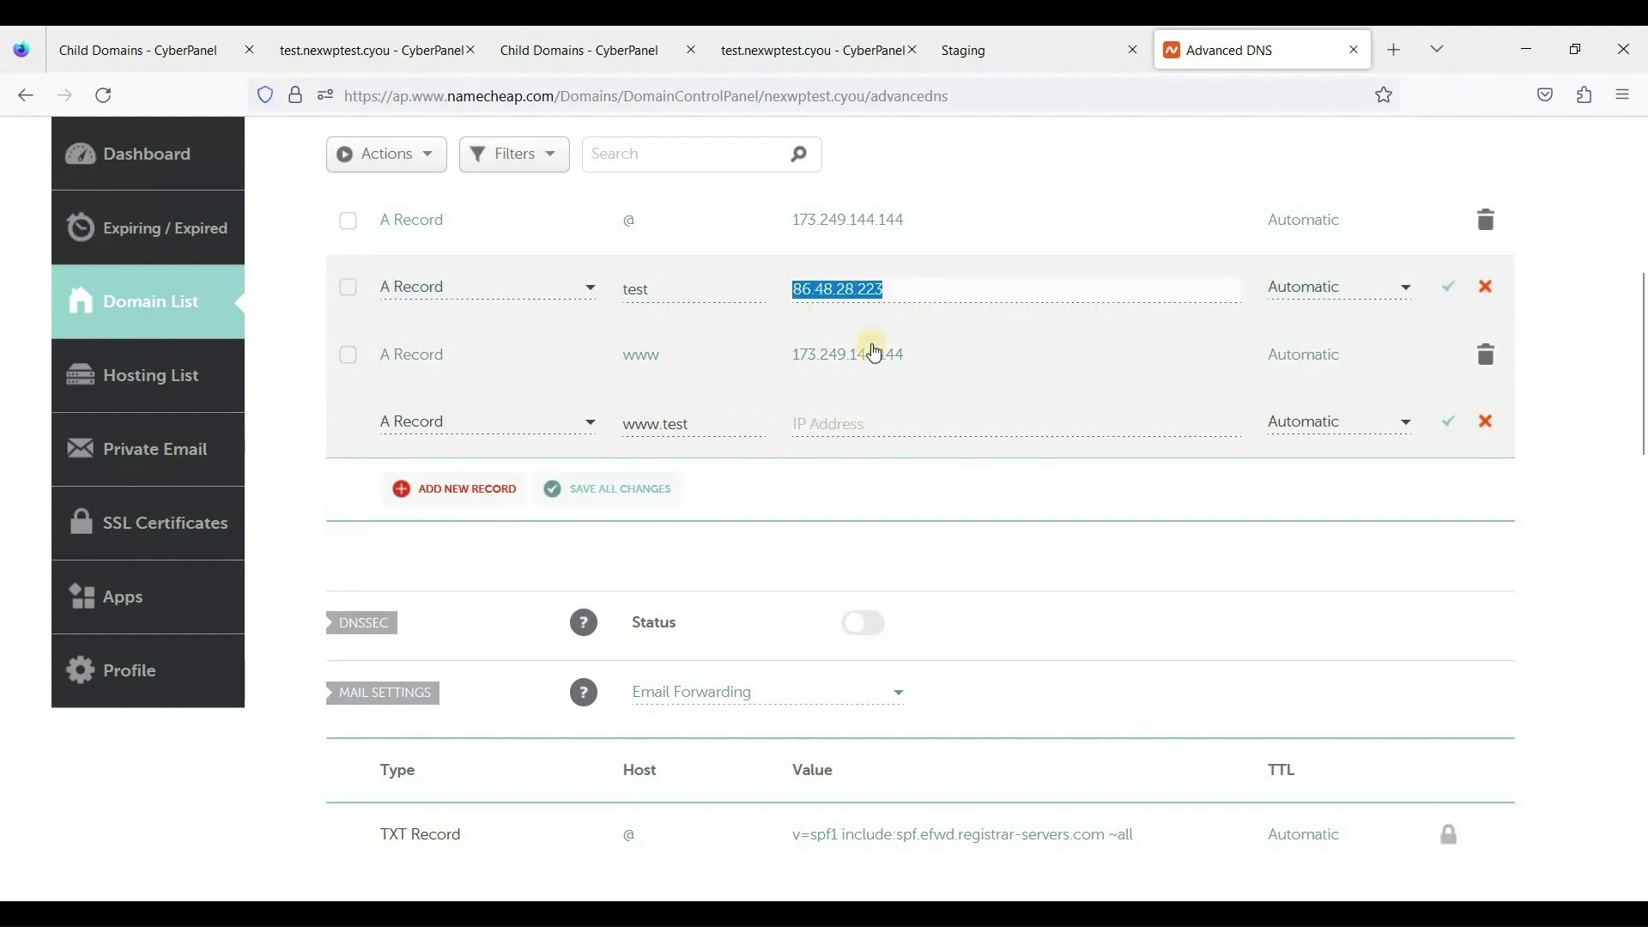
pyautogui.click(1307, 451)
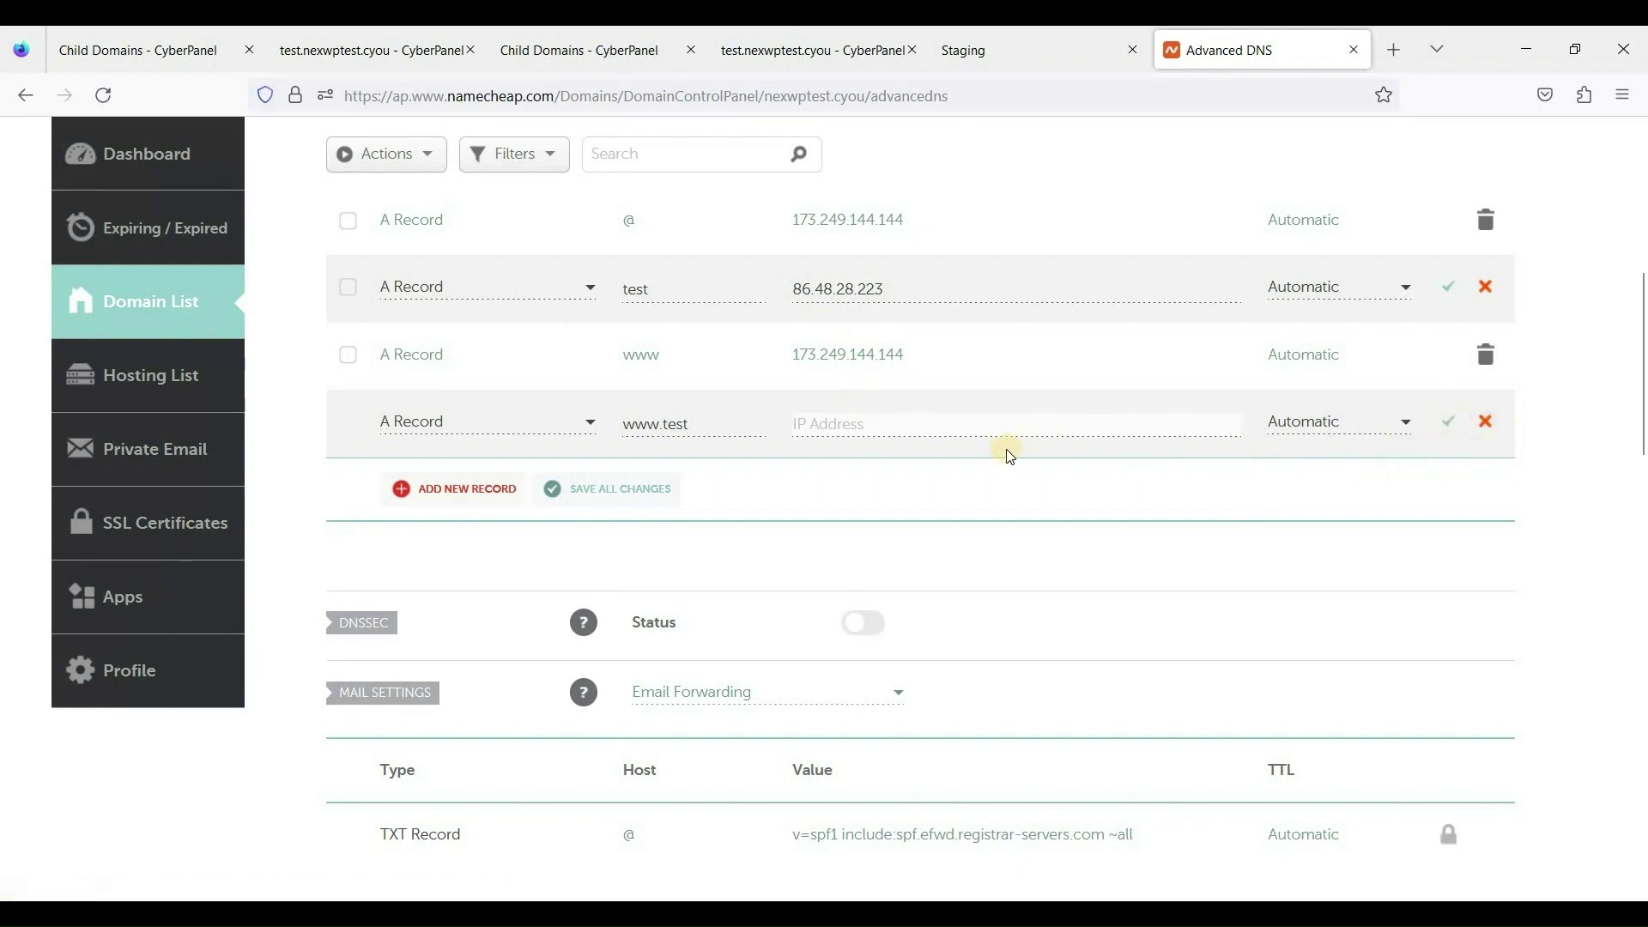
pyautogui.scroll(4, 987, 438)
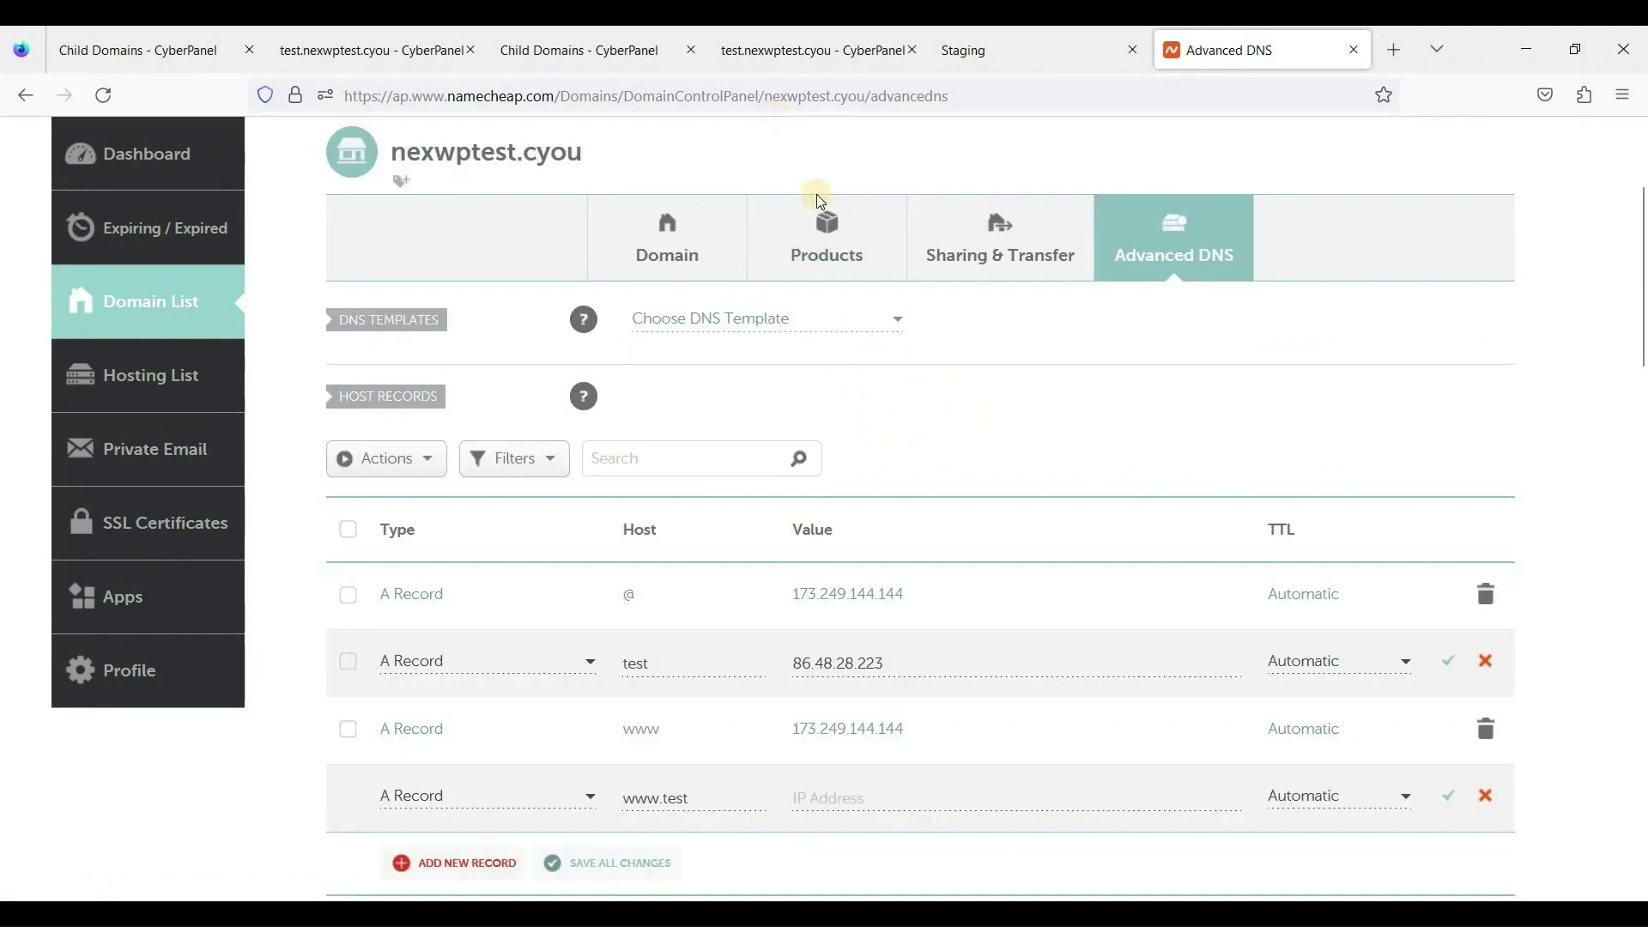
pyautogui.click(755, 51)
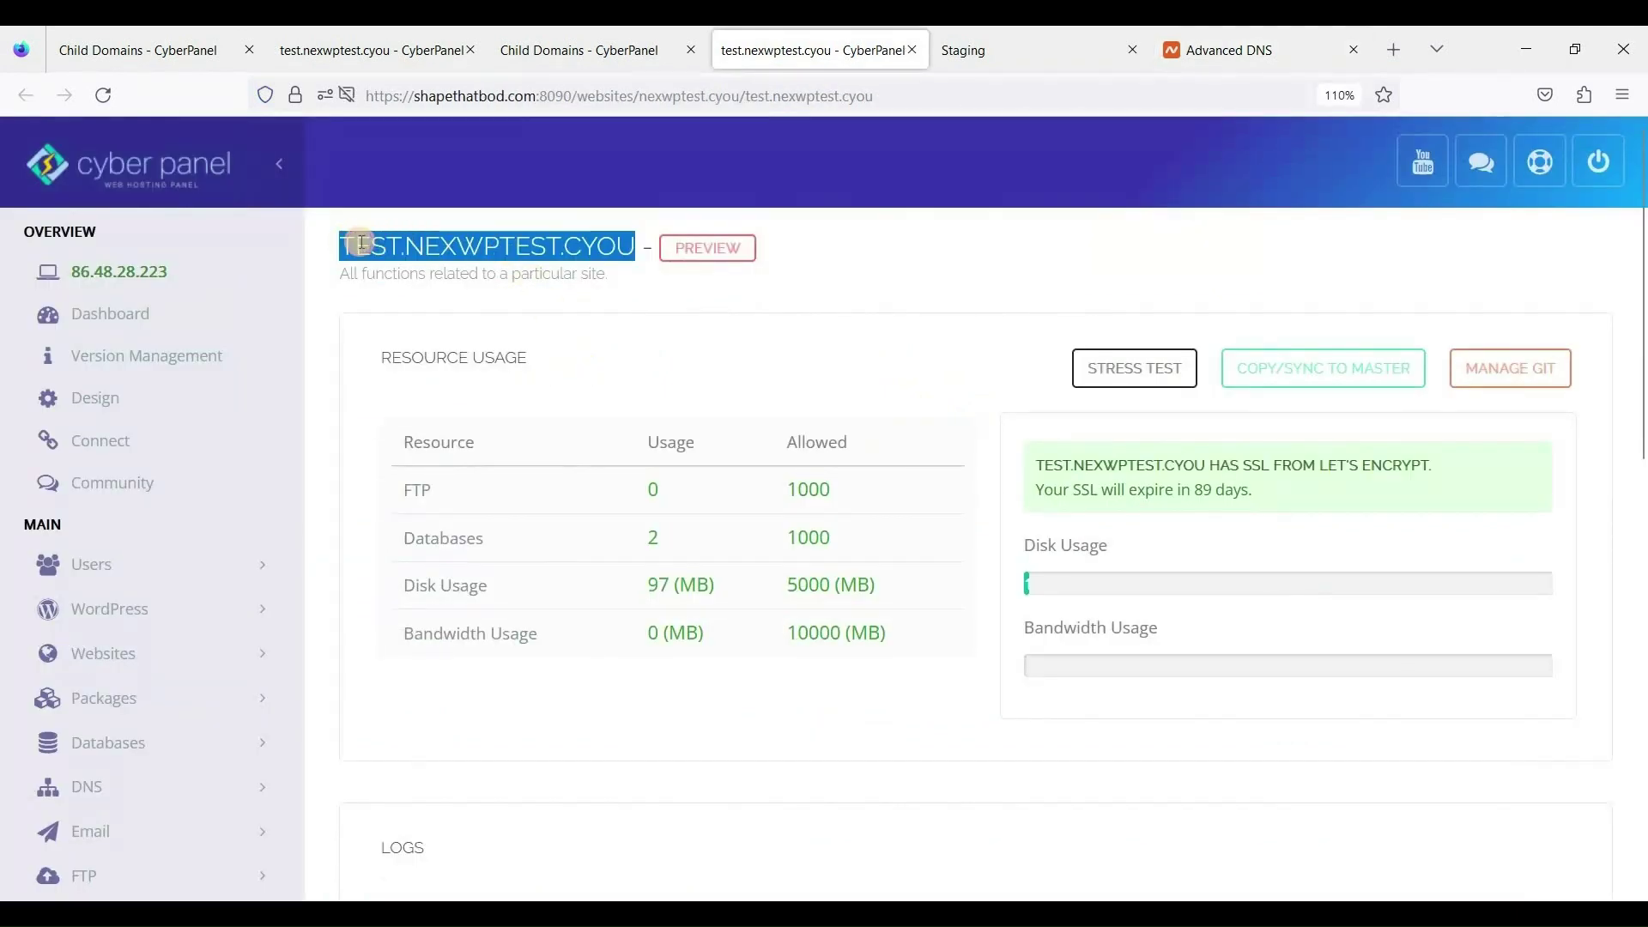
# Open test.nexwptest.cyou in a new tab and reach its WordPress 6.1.1 admin dashboard.
pyautogui.moveTo(343, 246); pyautogui.dragTo(637, 246)
pyautogui.rightClick(700, 247)
pyautogui.click(750, 301)
pyautogui.click(853, 53)
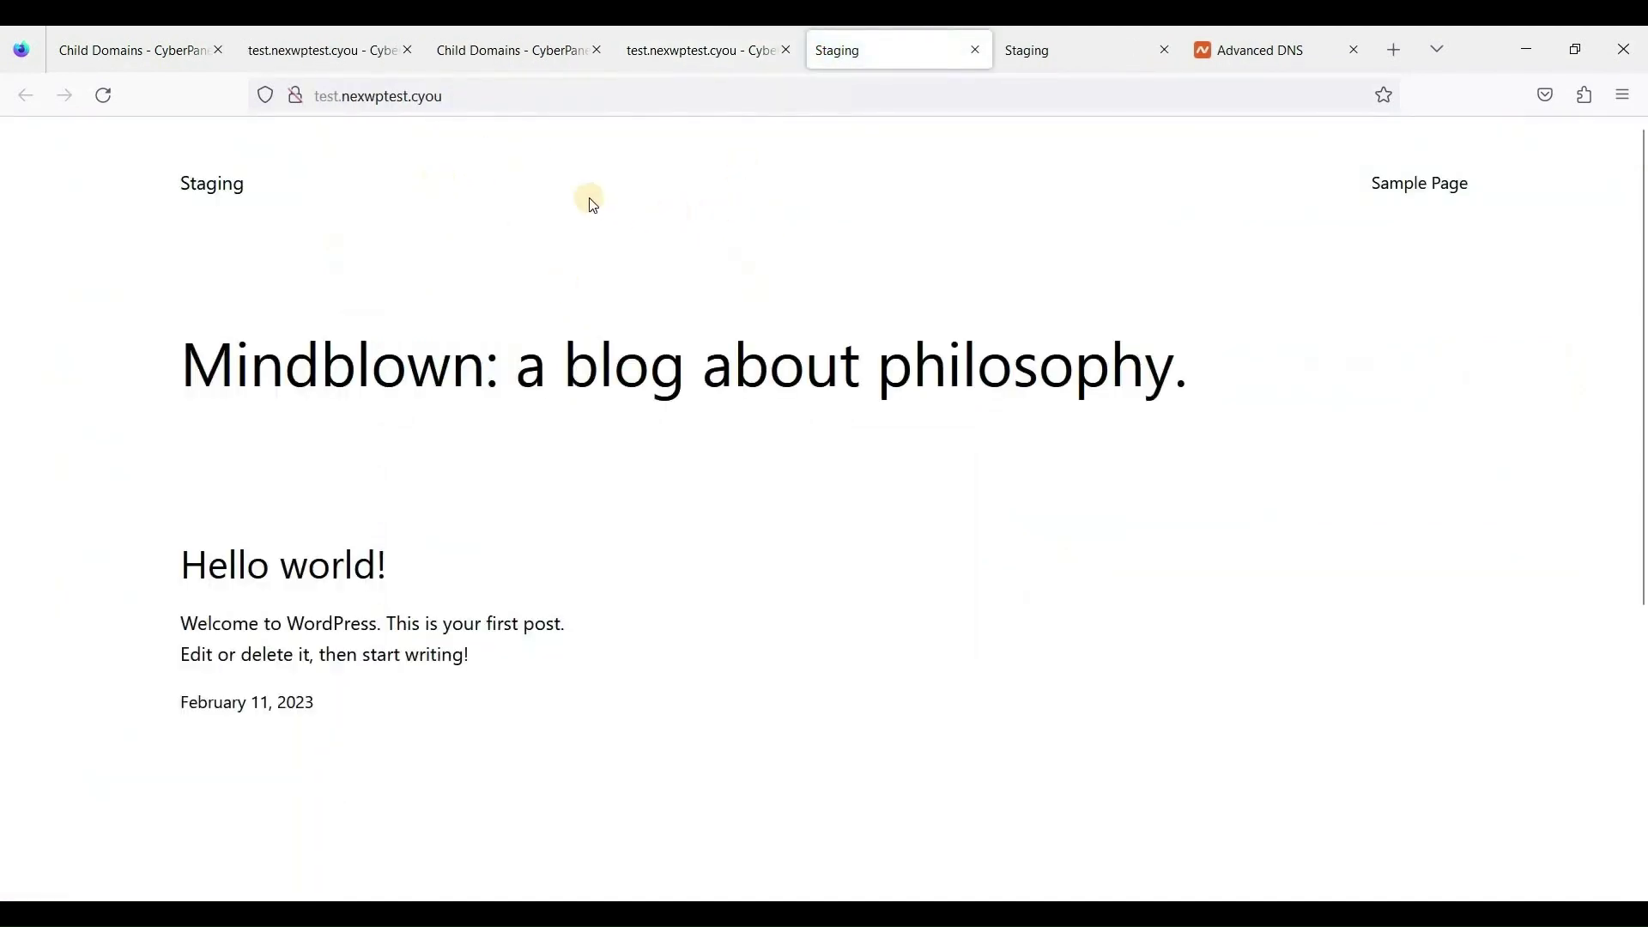
pyautogui.click(210, 188)
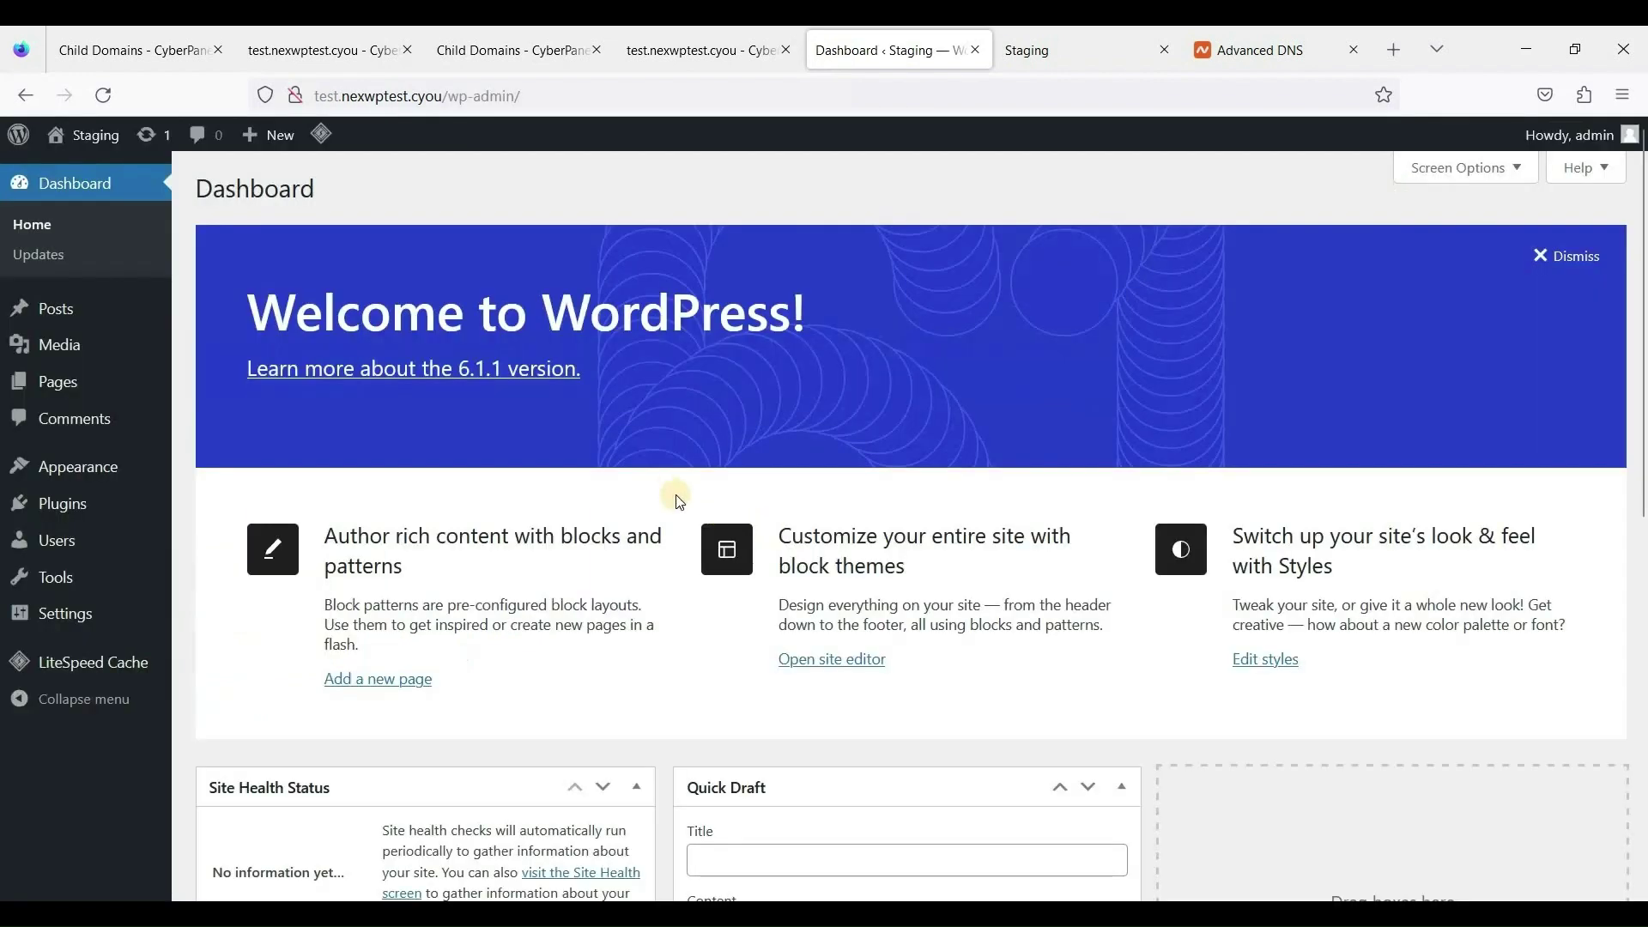
# Search Add New Plugins for All-in-One WP Migration, then install and activate it.
pyautogui.scroll(-3, 682, 504)
pyautogui.scroll(3, 480, 459)
pyautogui.moveTo(95, 502)
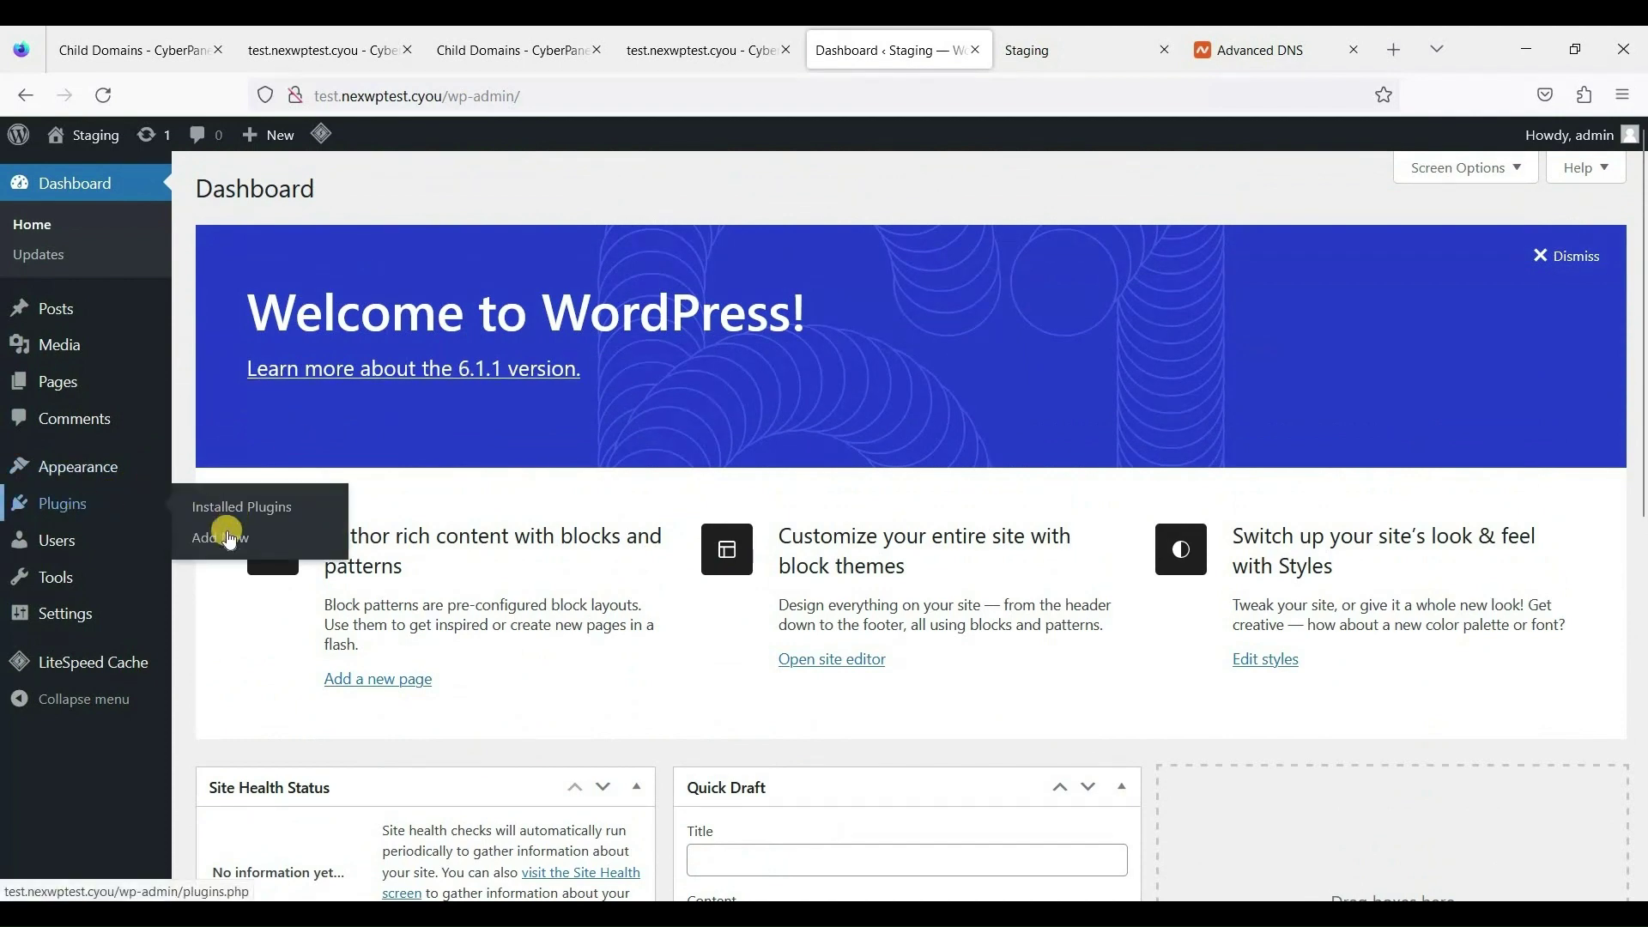
pyautogui.click(223, 540)
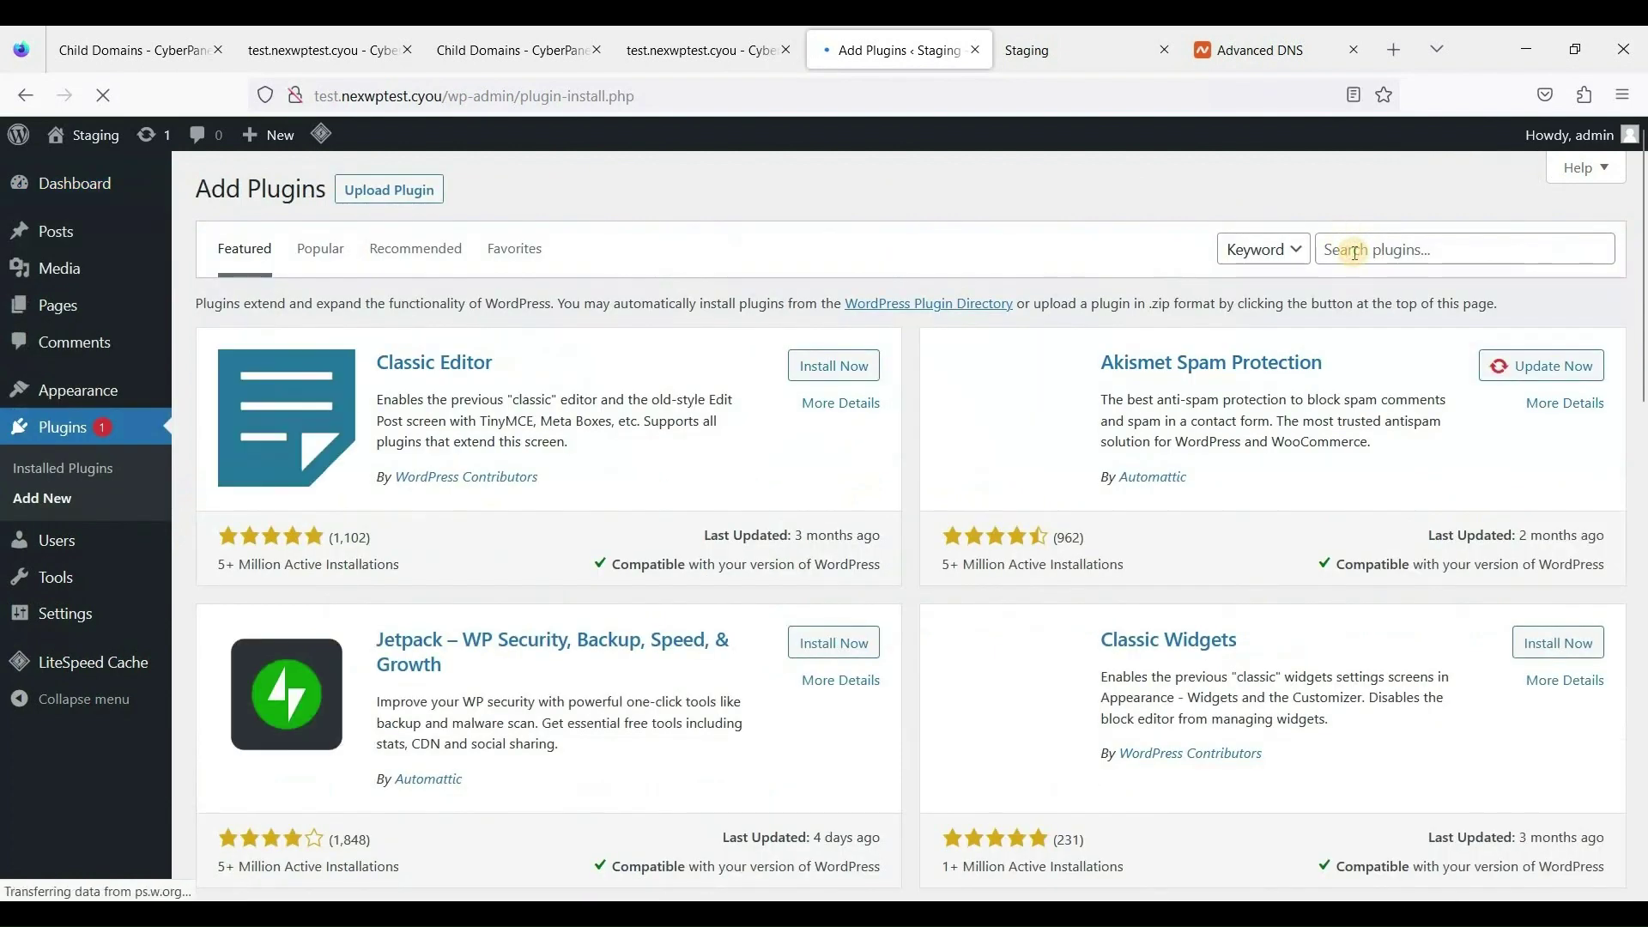
pyautogui.write('a')
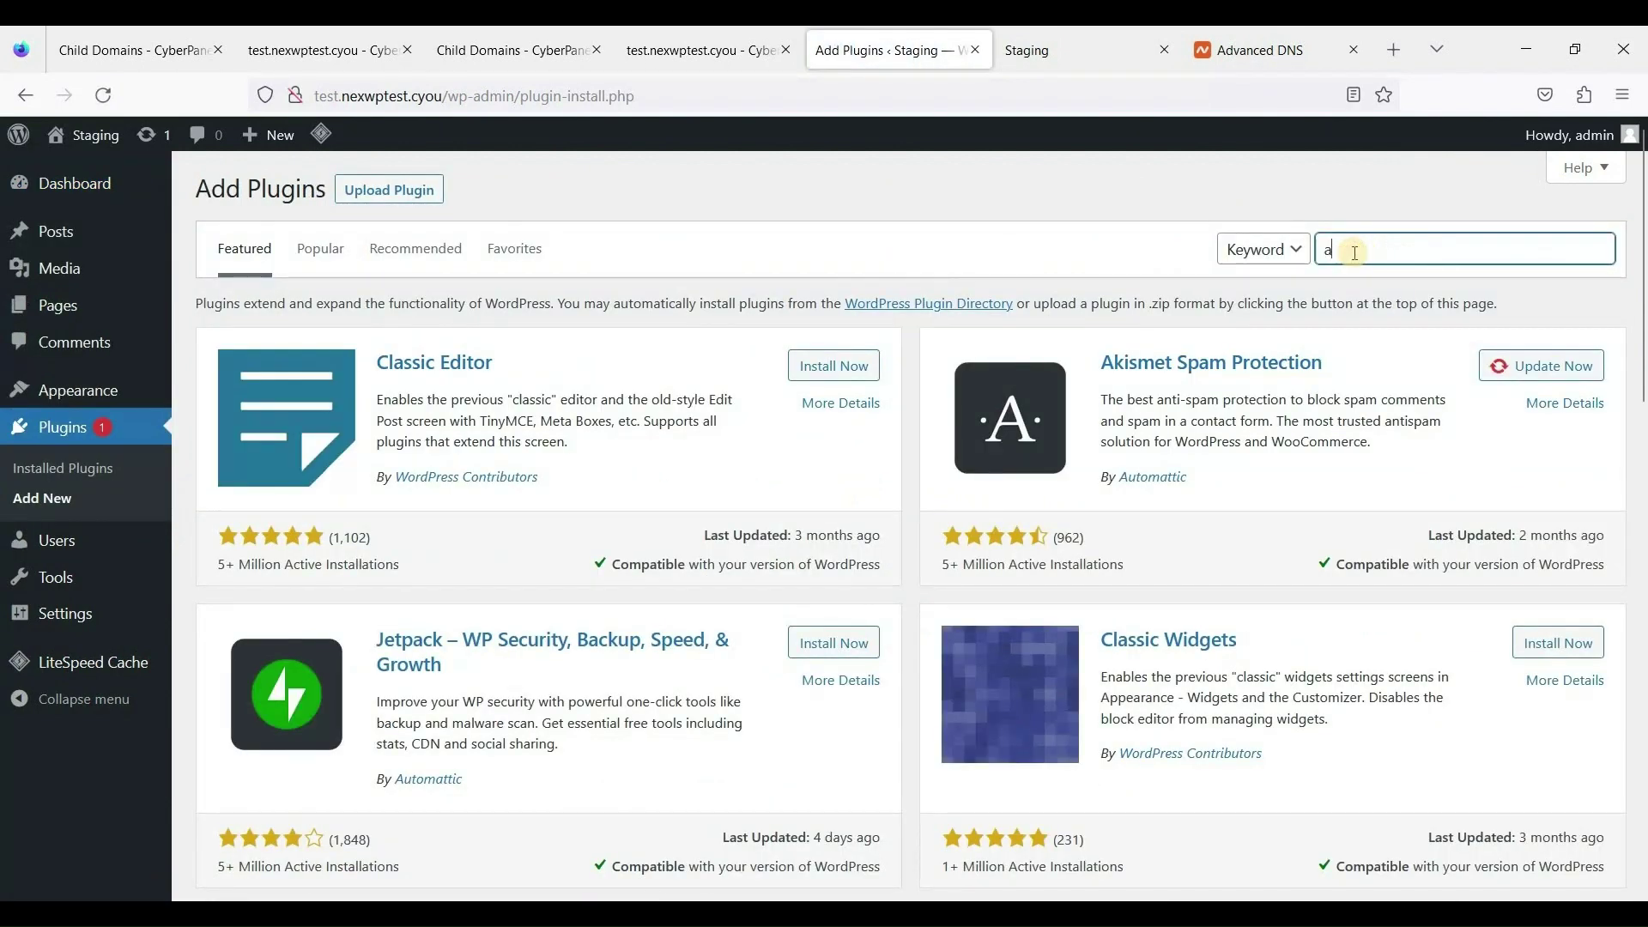
pyautogui.write('ll in one migration')
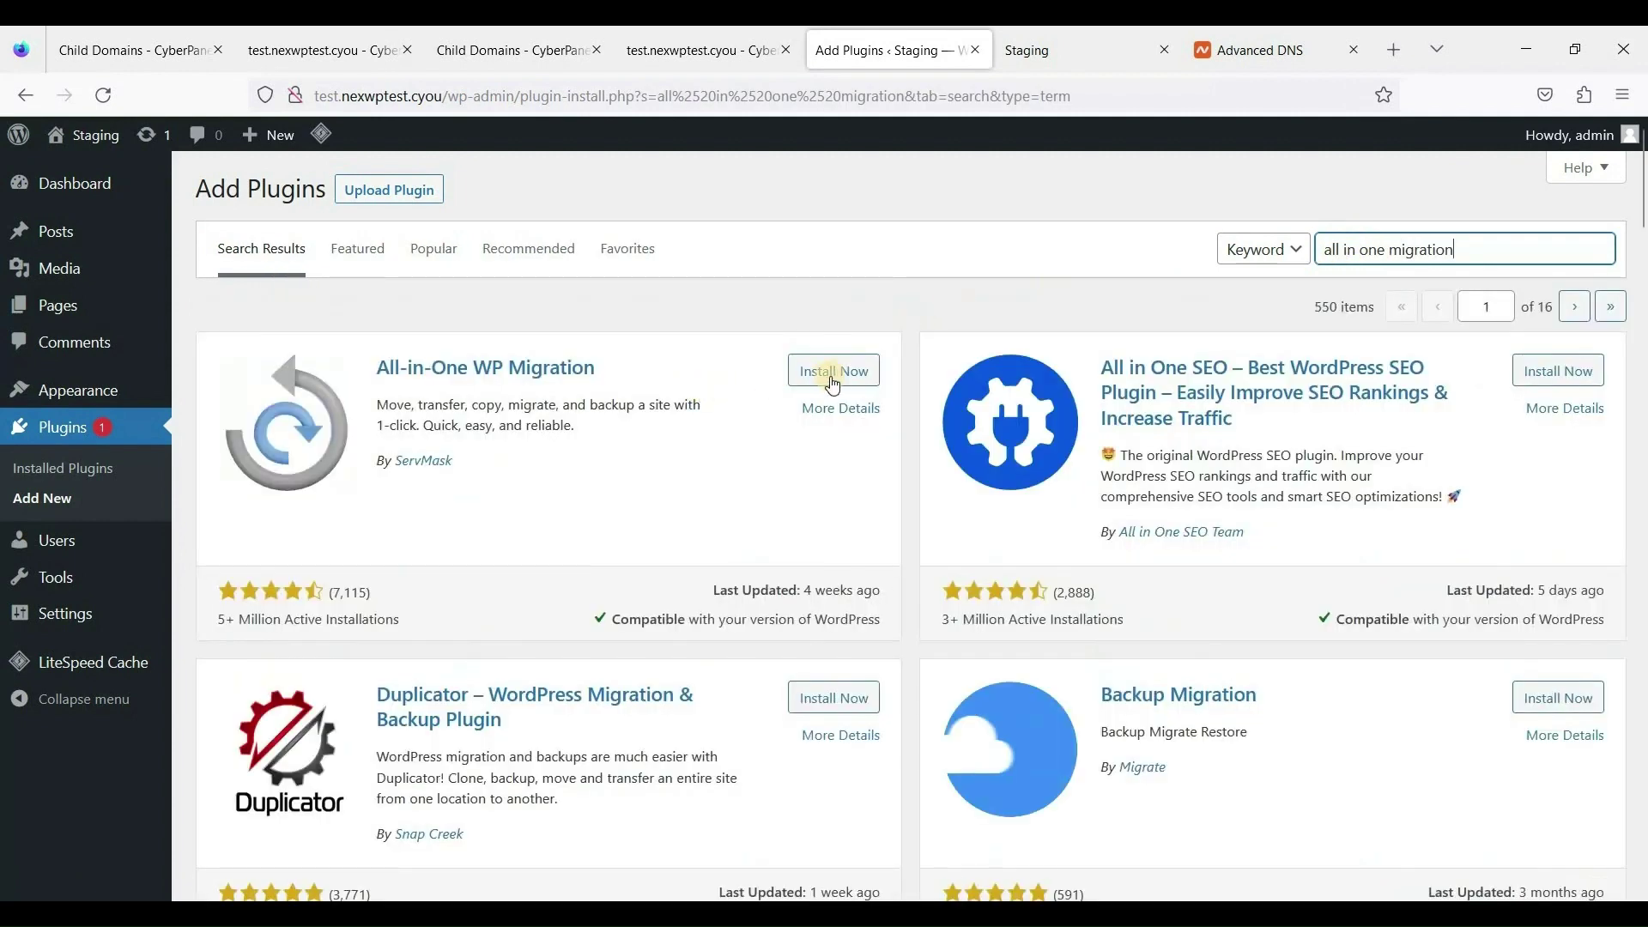
pyautogui.click(838, 379)
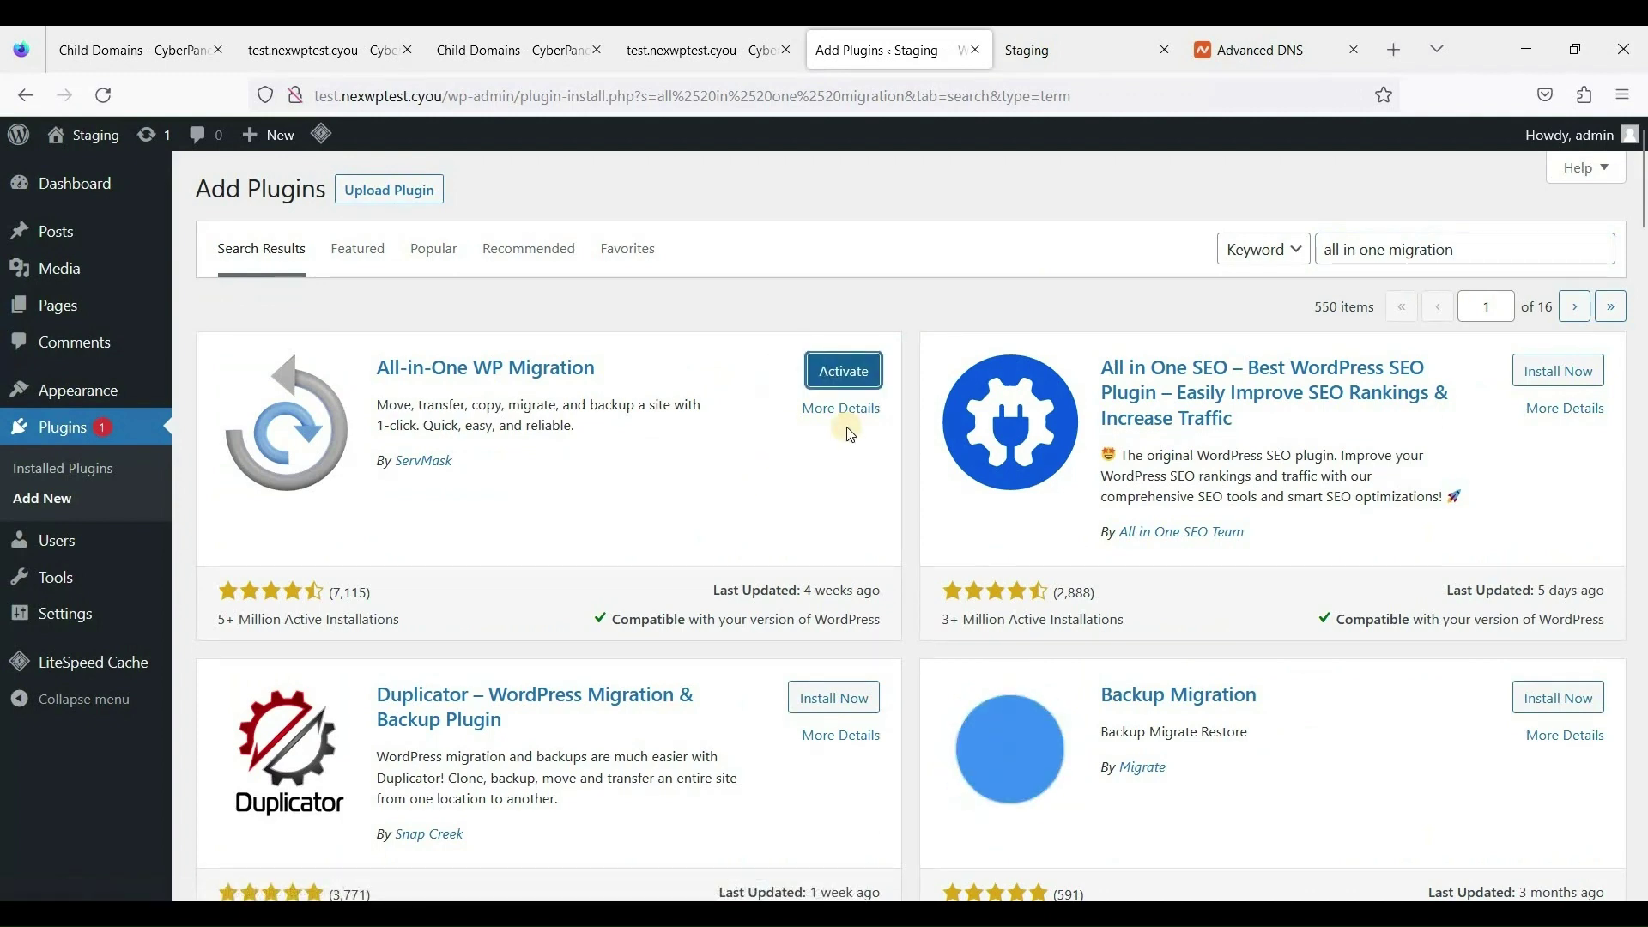
pyautogui.click(848, 375)
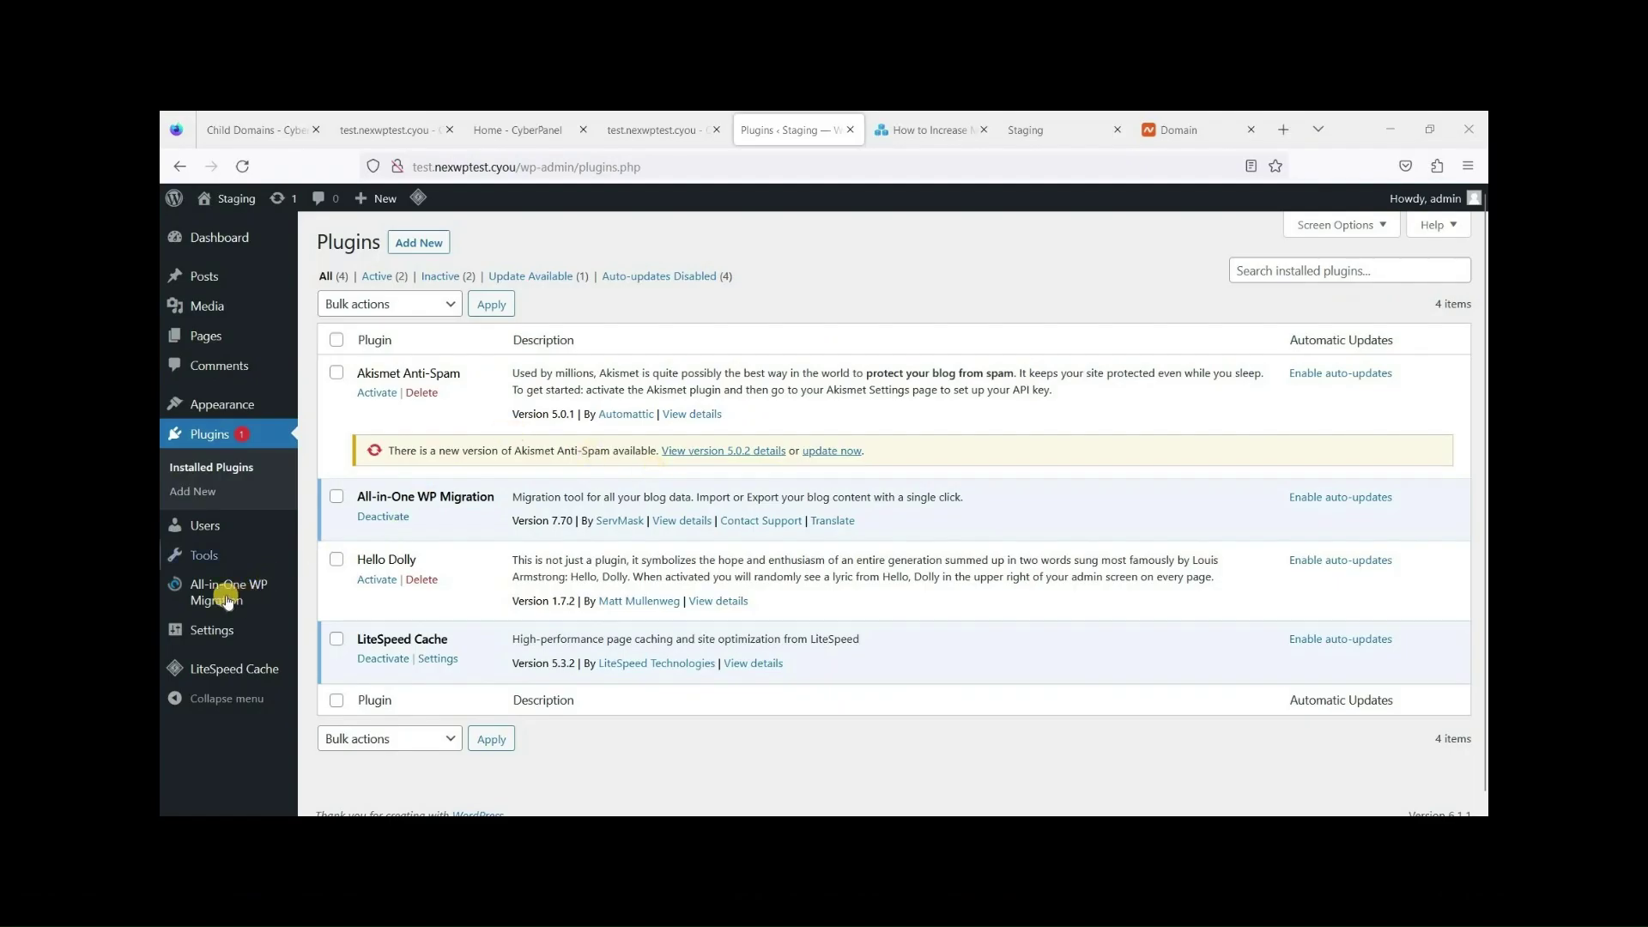
# Check the All-in-One WP Migration Import page's 2 MB upload limit, then return to CyberPanel Home.
pyautogui.moveTo(85, 625)
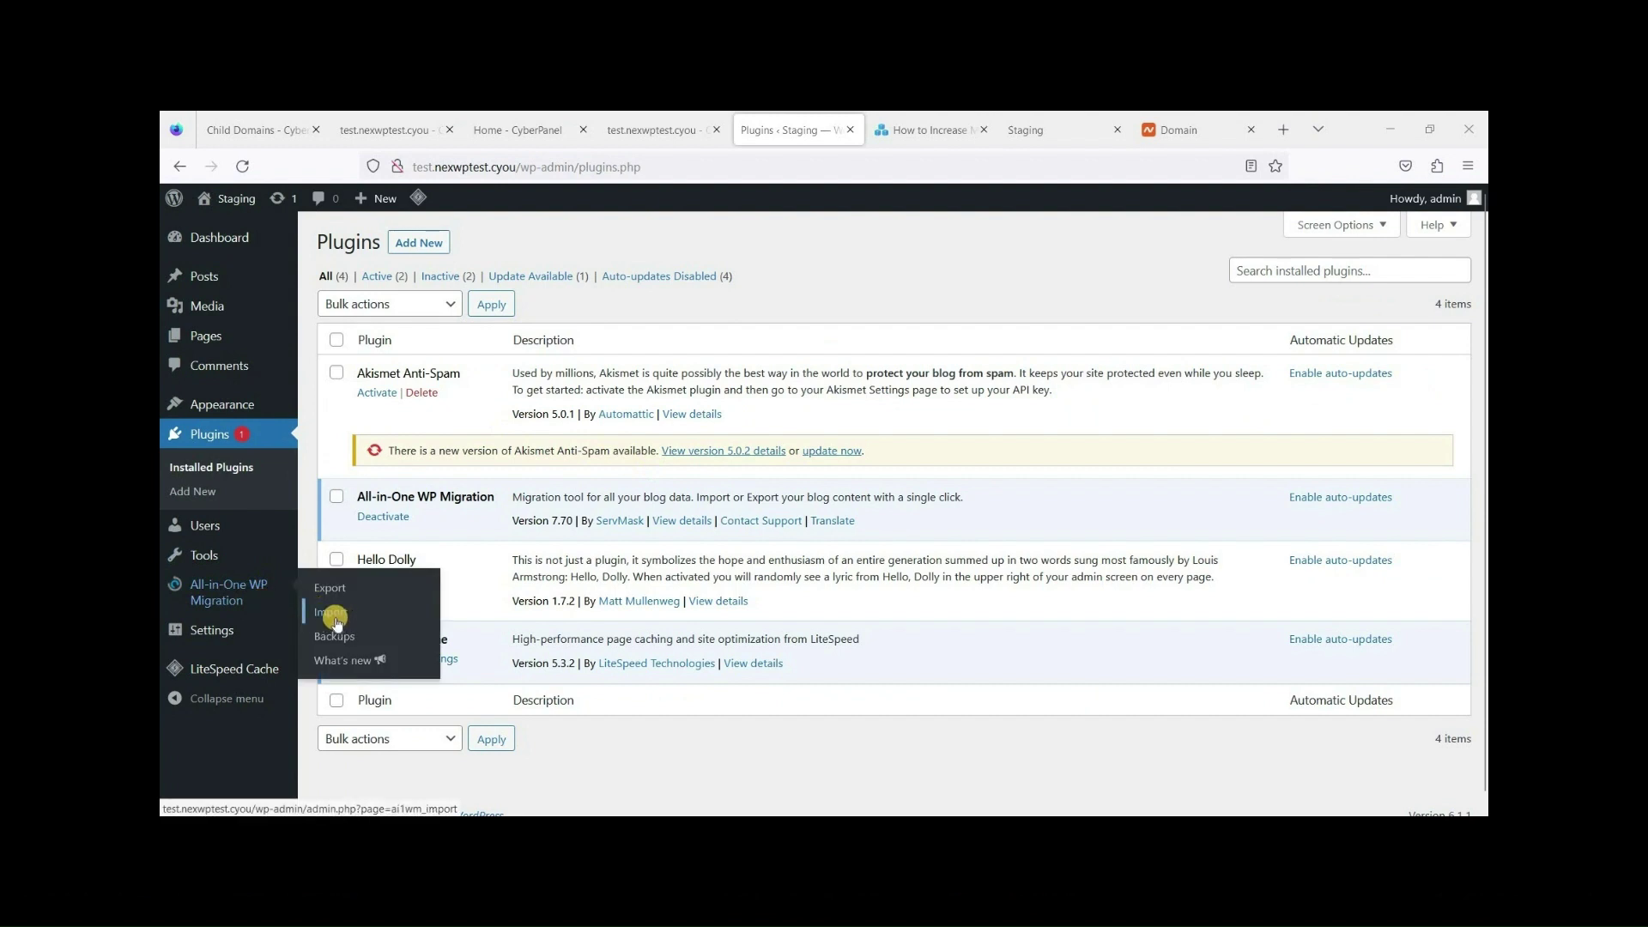
pyautogui.click(333, 614)
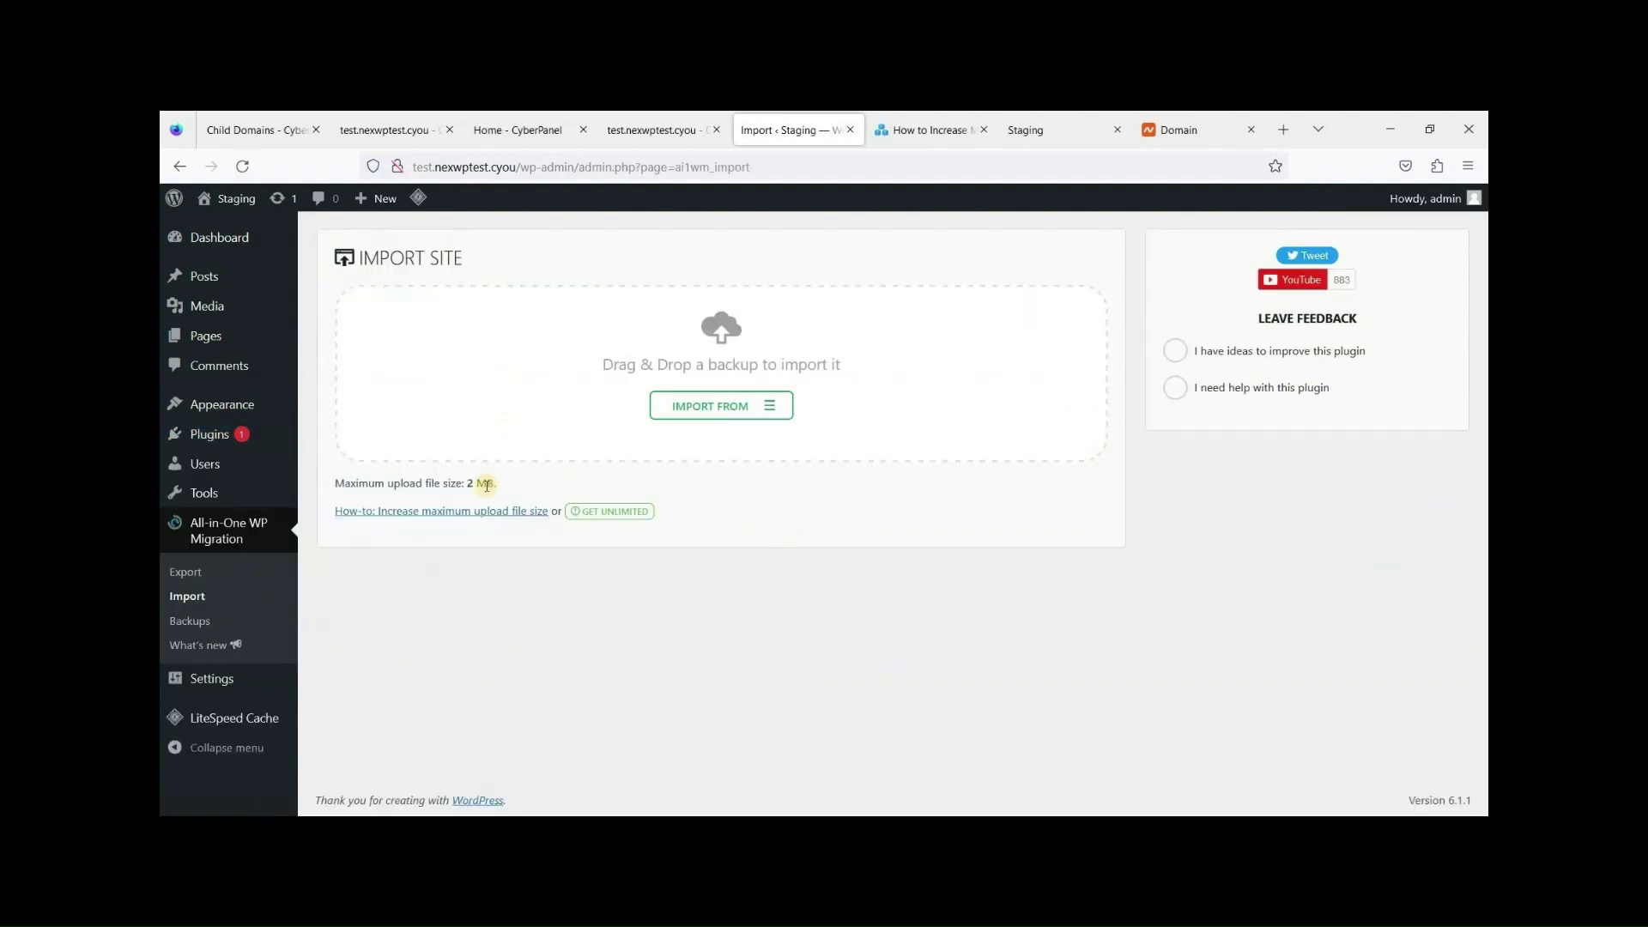
pyautogui.moveTo(386, 485); pyautogui.dragTo(508, 483)
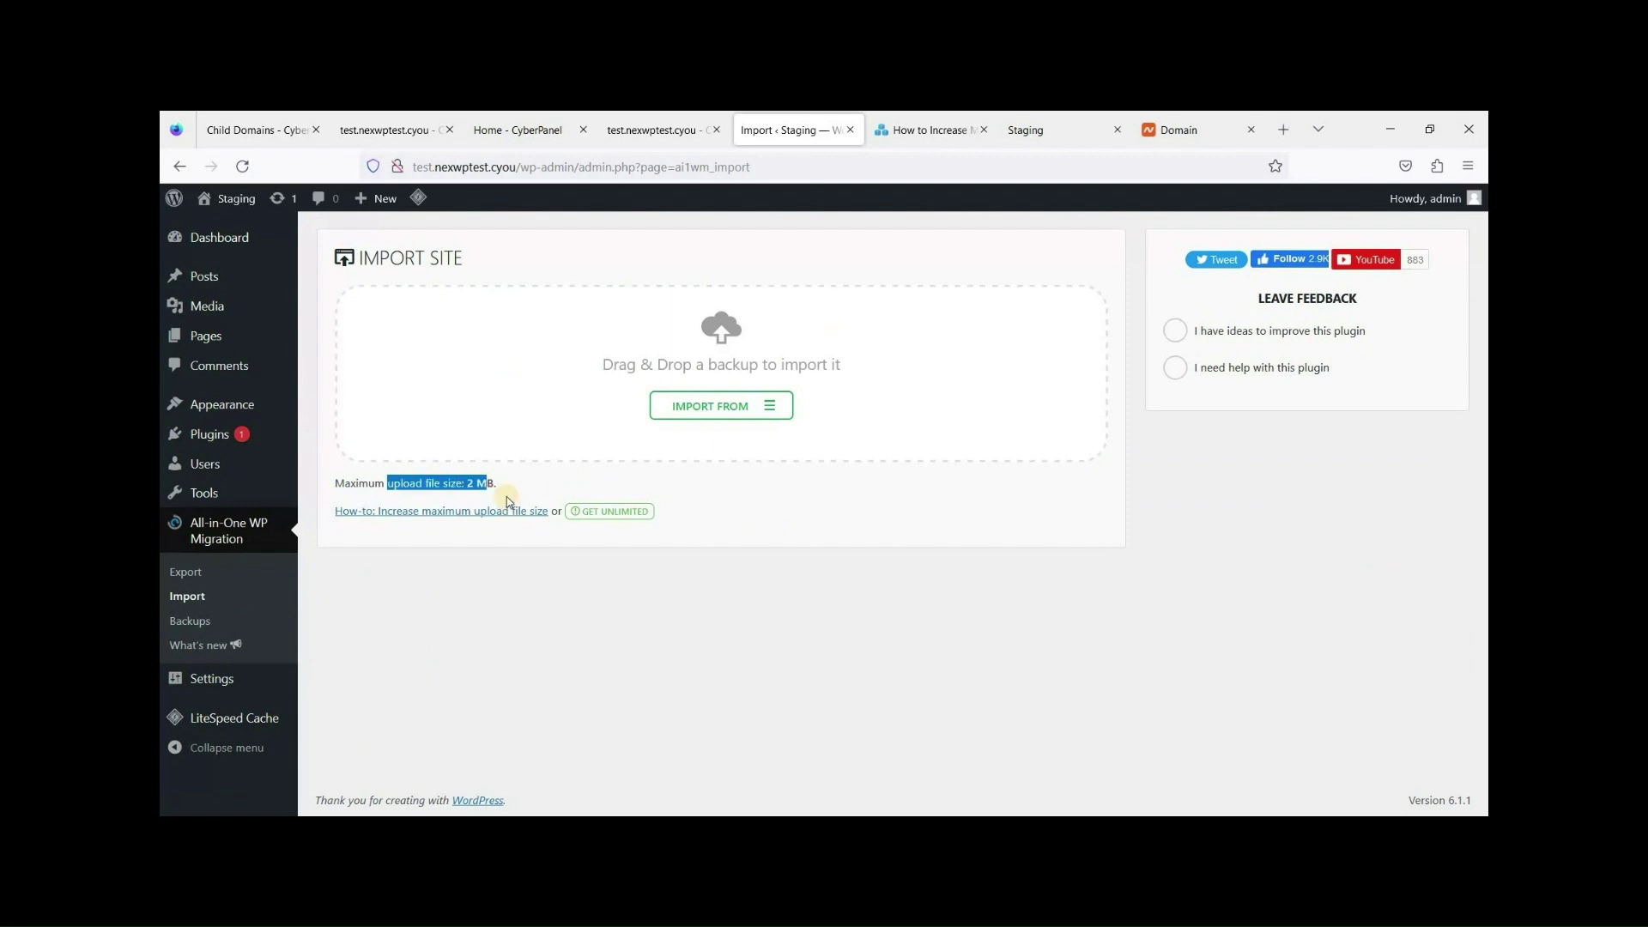
pyautogui.click(450, 485)
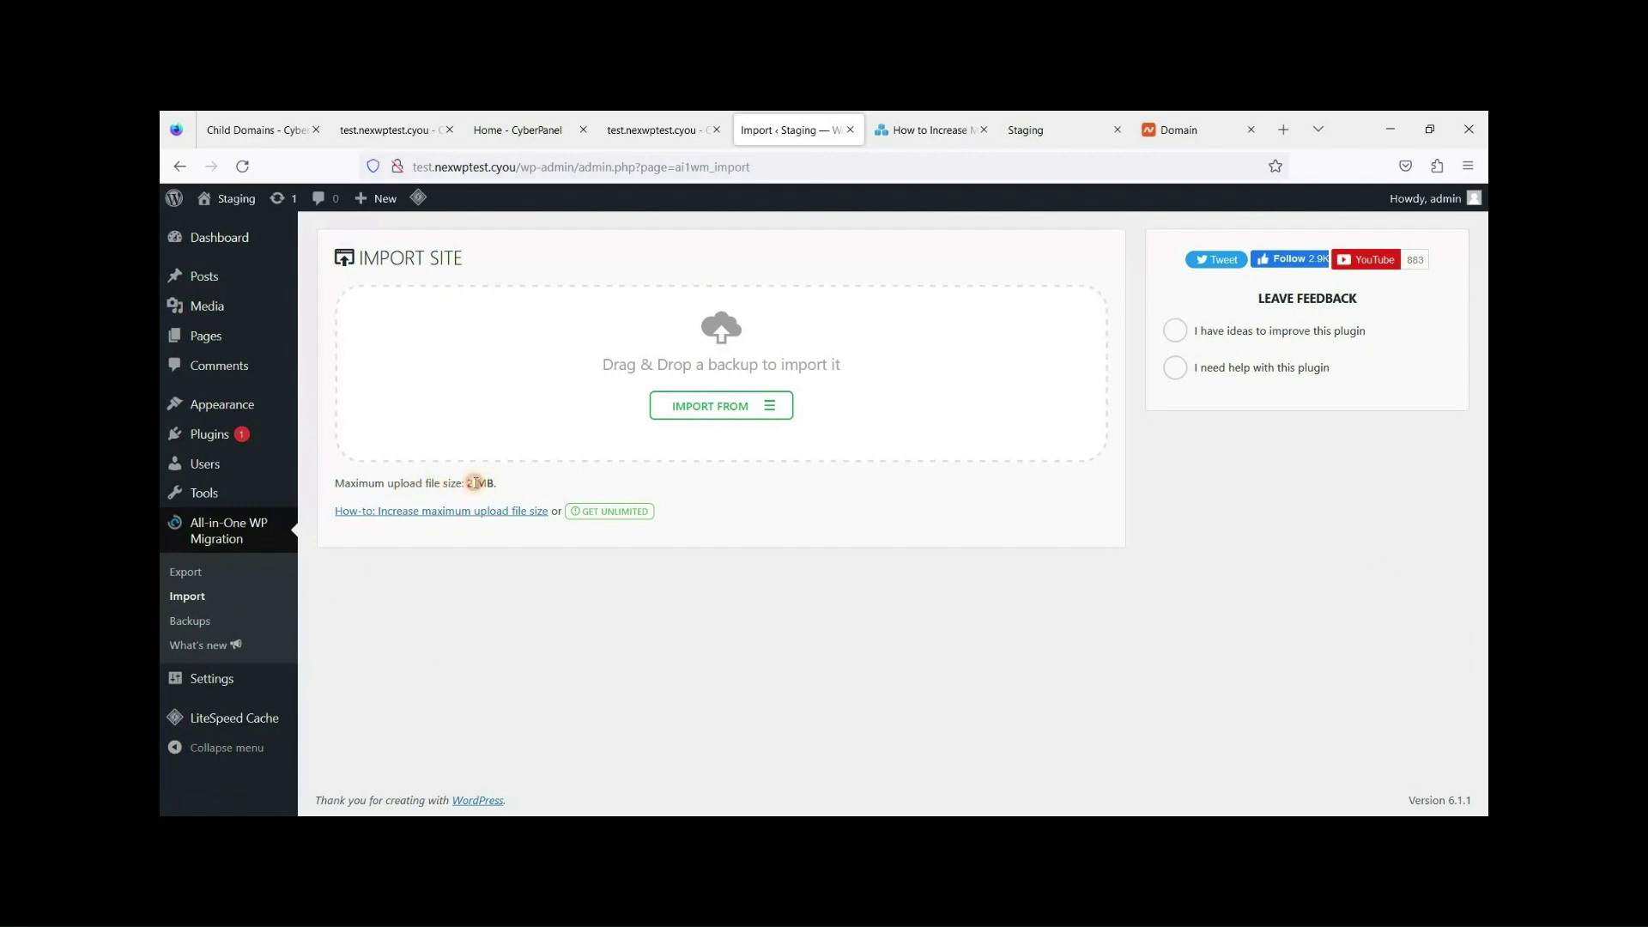
pyautogui.moveTo(388, 483); pyautogui.dragTo(500, 482)
pyautogui.click(503, 487)
pyautogui.doubleClick(489, 481)
pyautogui.click(489, 482)
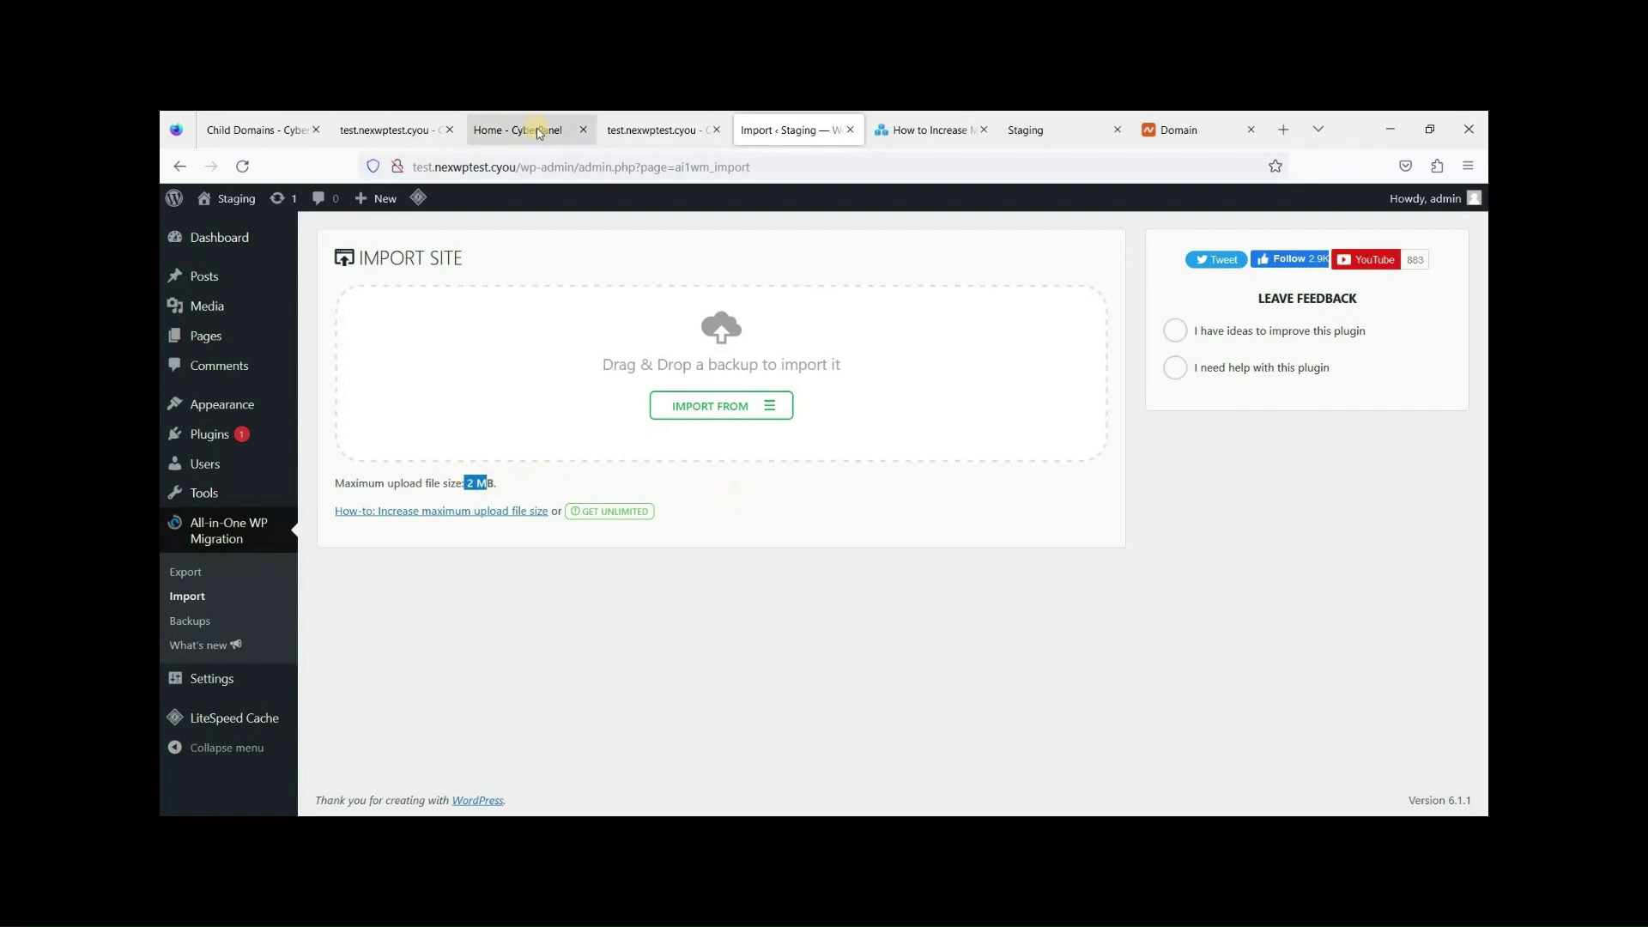
pyautogui.click(539, 133)
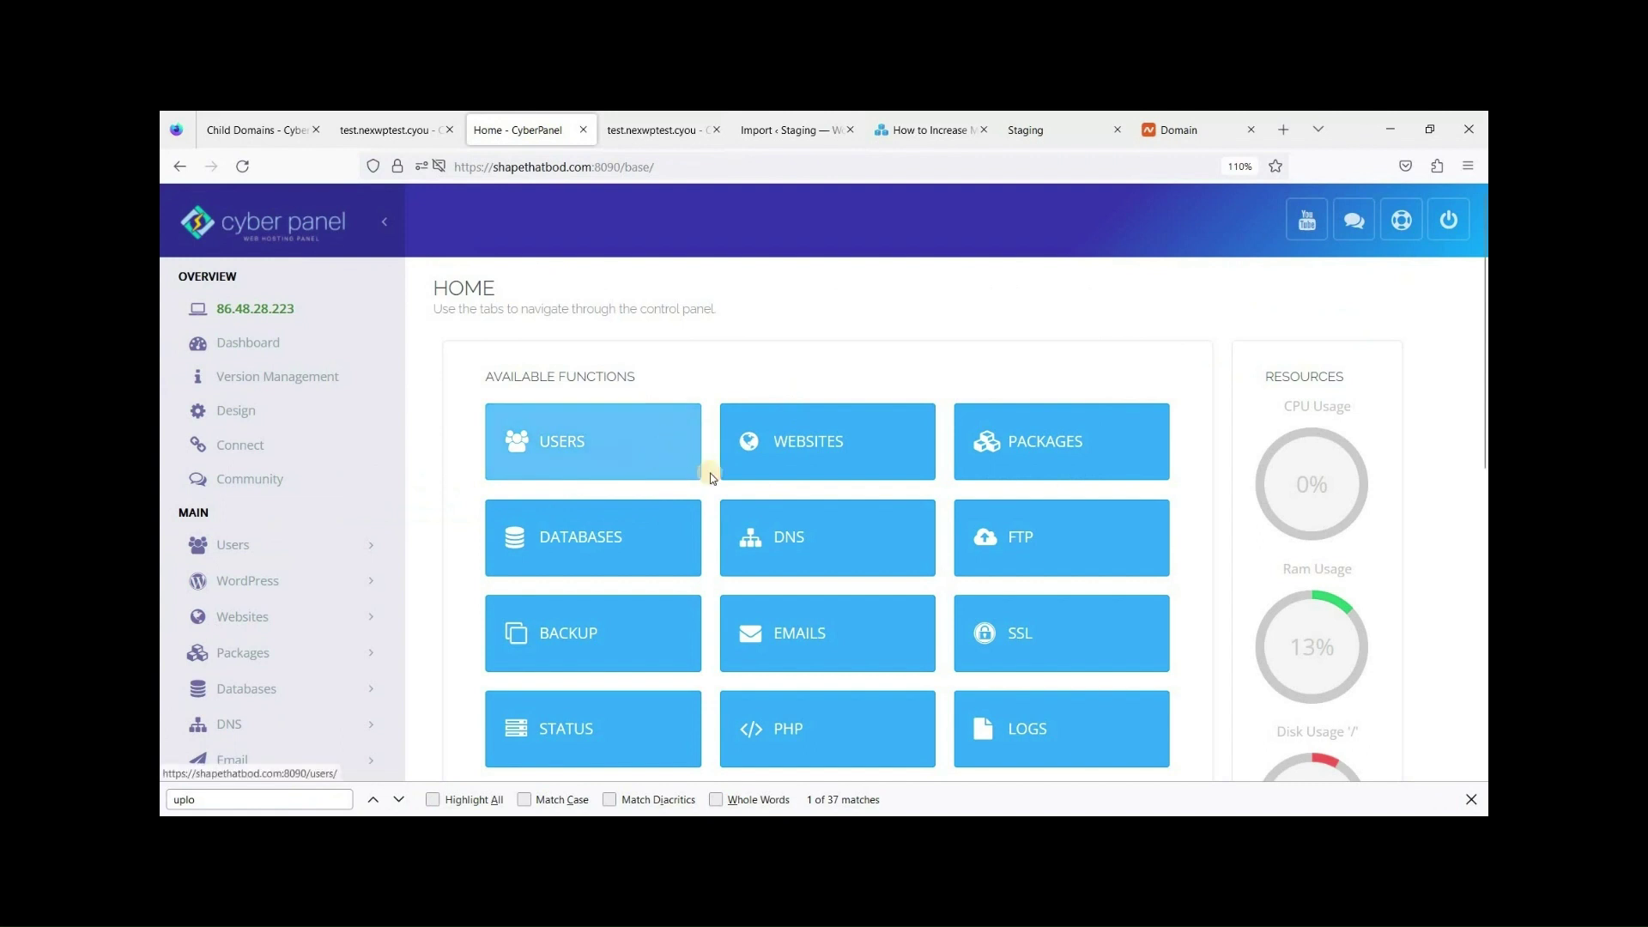
# Open PHP > Edit PHP Configs in Advanced mode for PHP 8.0.
pyautogui.scroll(-2, 543, 464)
pyautogui.scroll(-2, 421, 445)
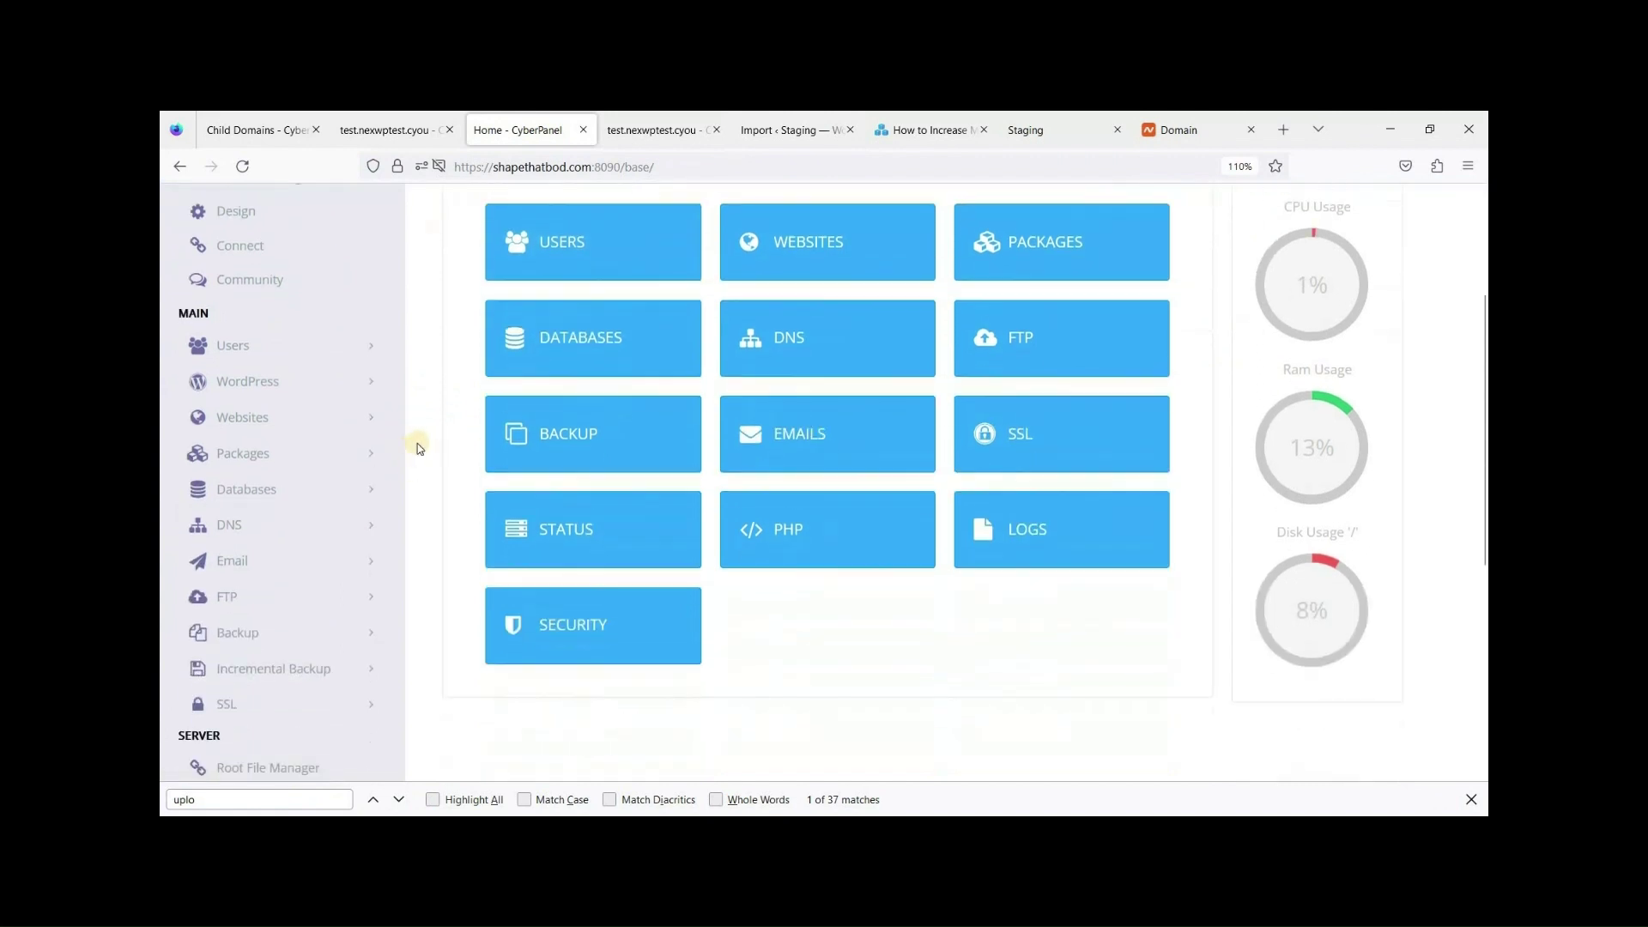
pyautogui.scroll(-1, 393, 447)
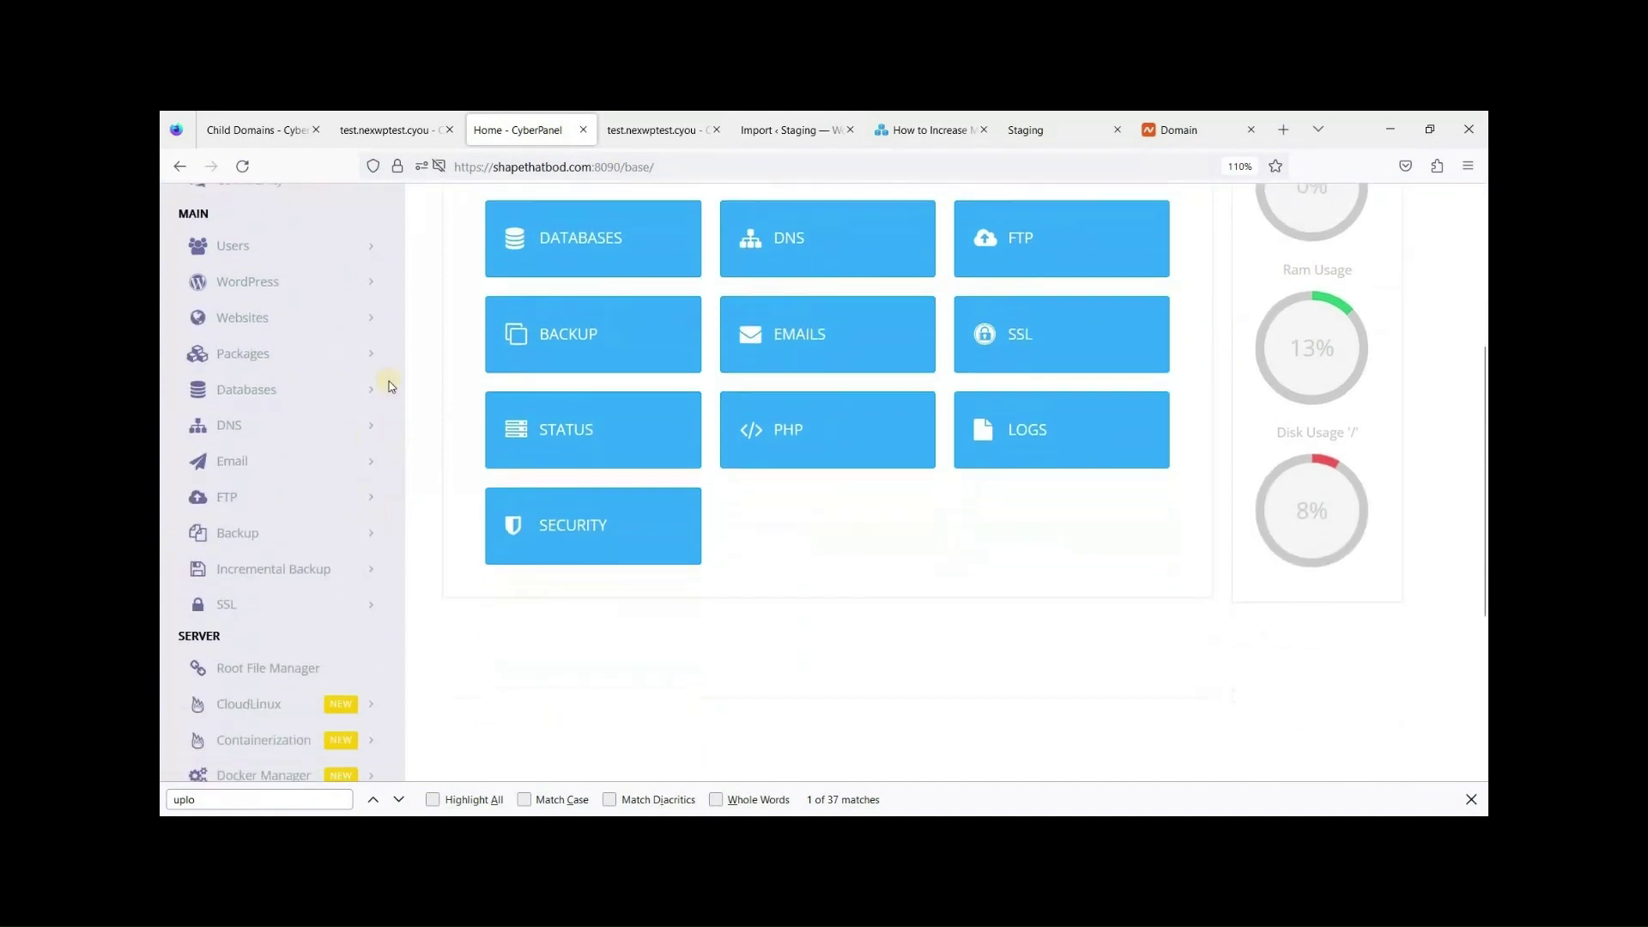
pyautogui.scroll(-1, 381, 521)
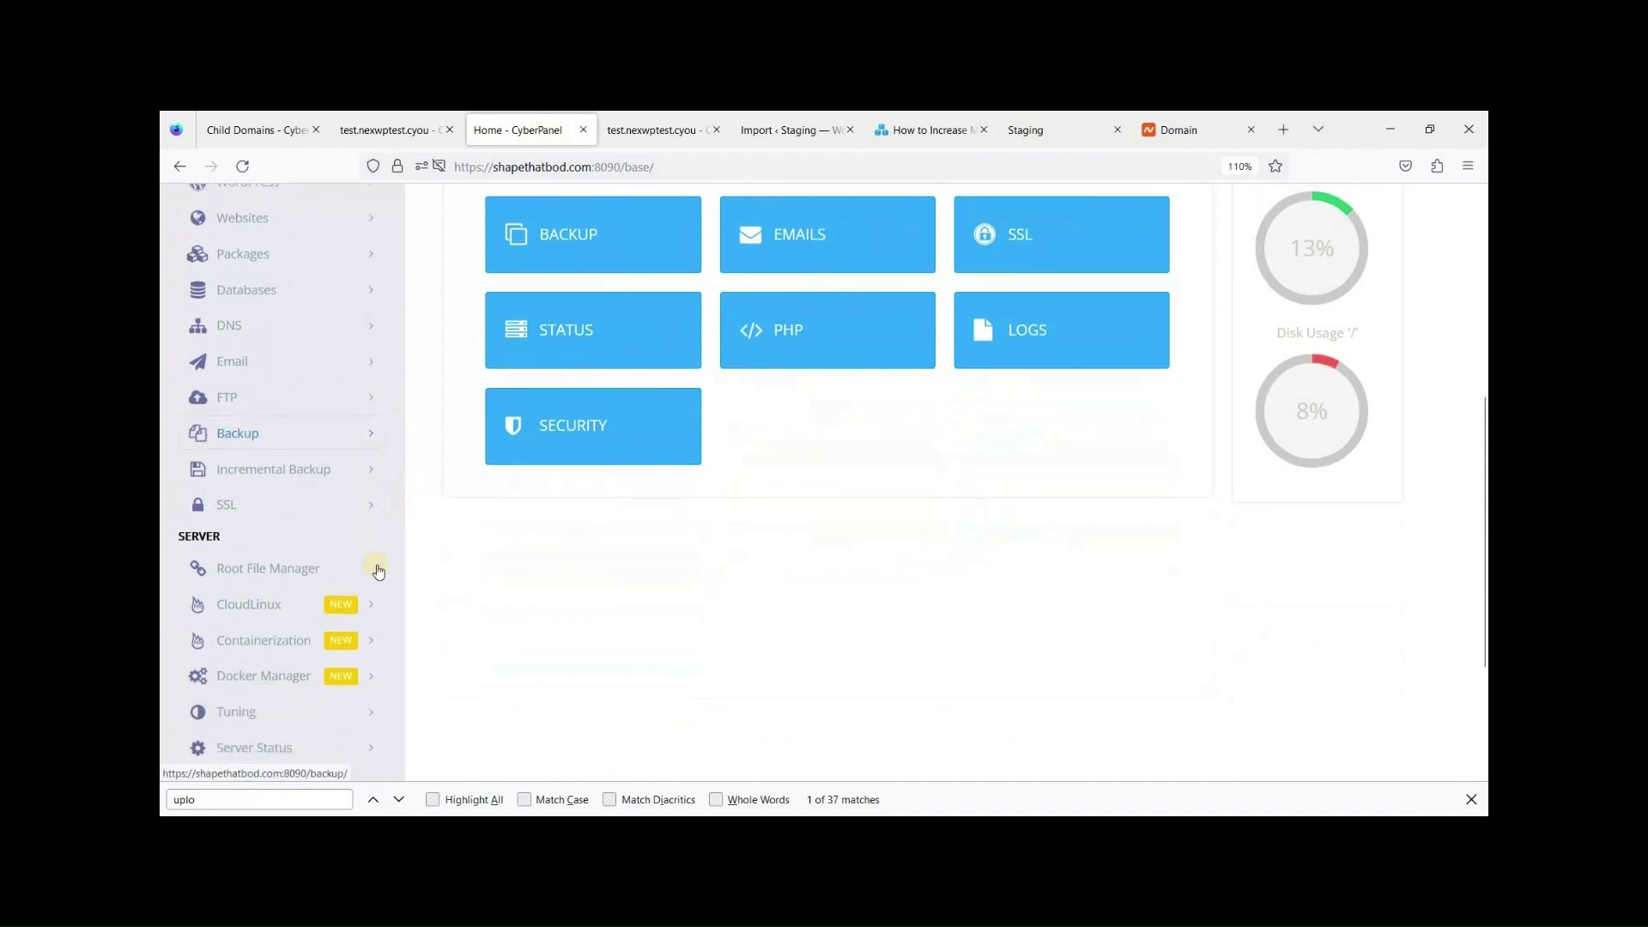
pyautogui.scroll(-2, 344, 586)
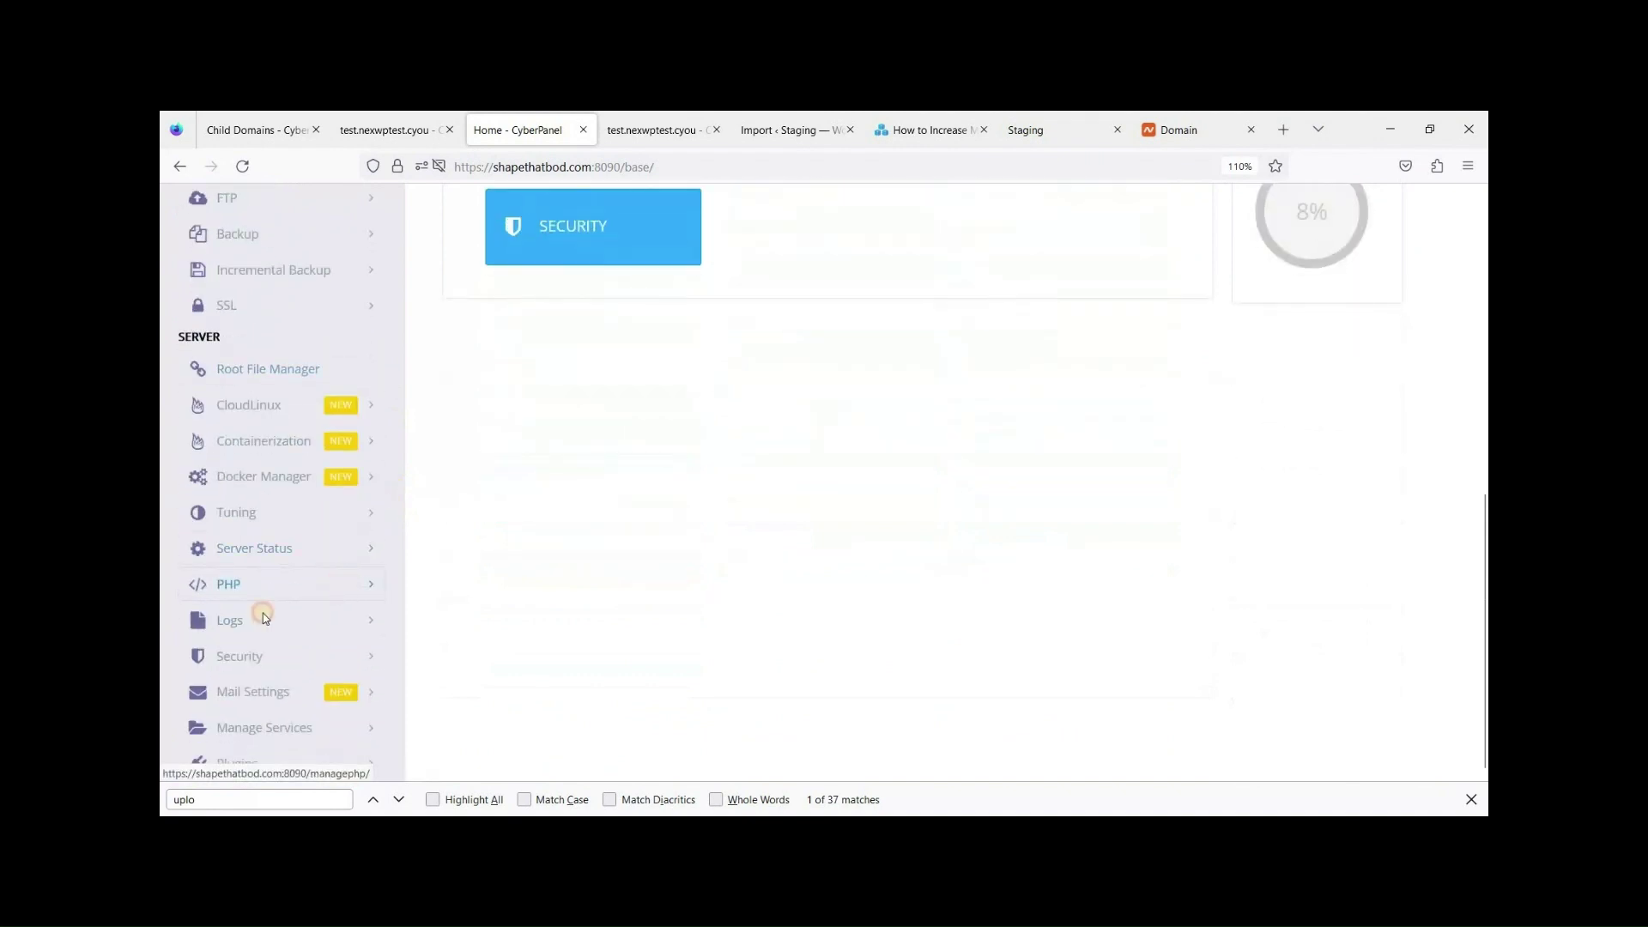
pyautogui.click(262, 609)
pyautogui.click(225, 657)
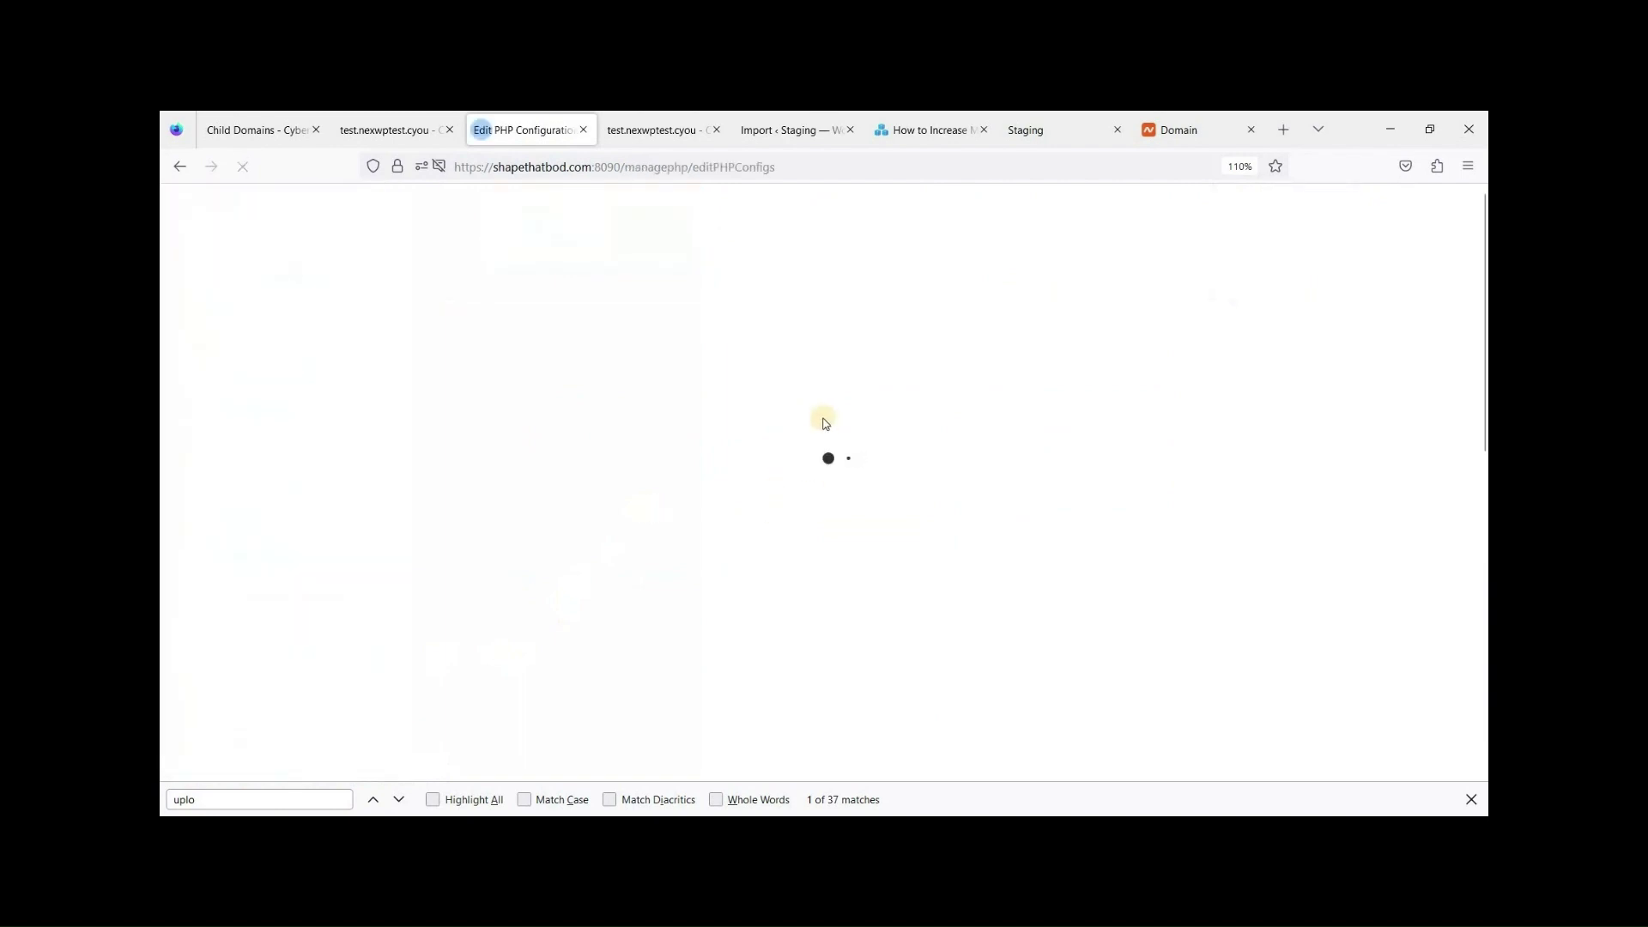
pyautogui.click(709, 420)
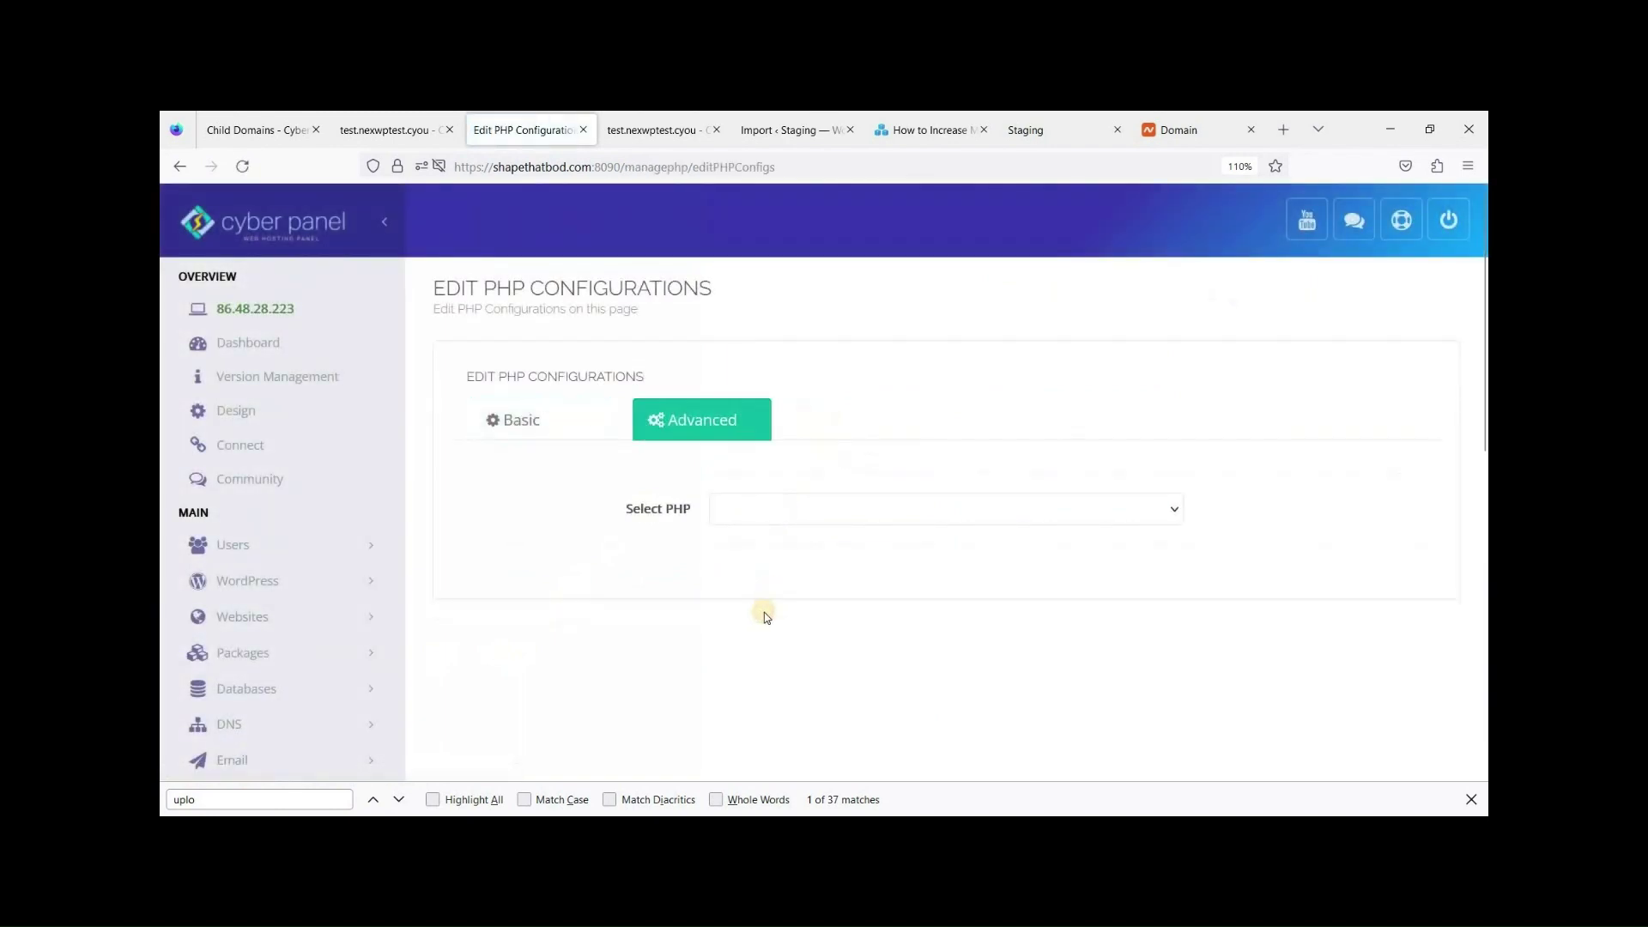
pyautogui.click(730, 509)
pyautogui.click(738, 629)
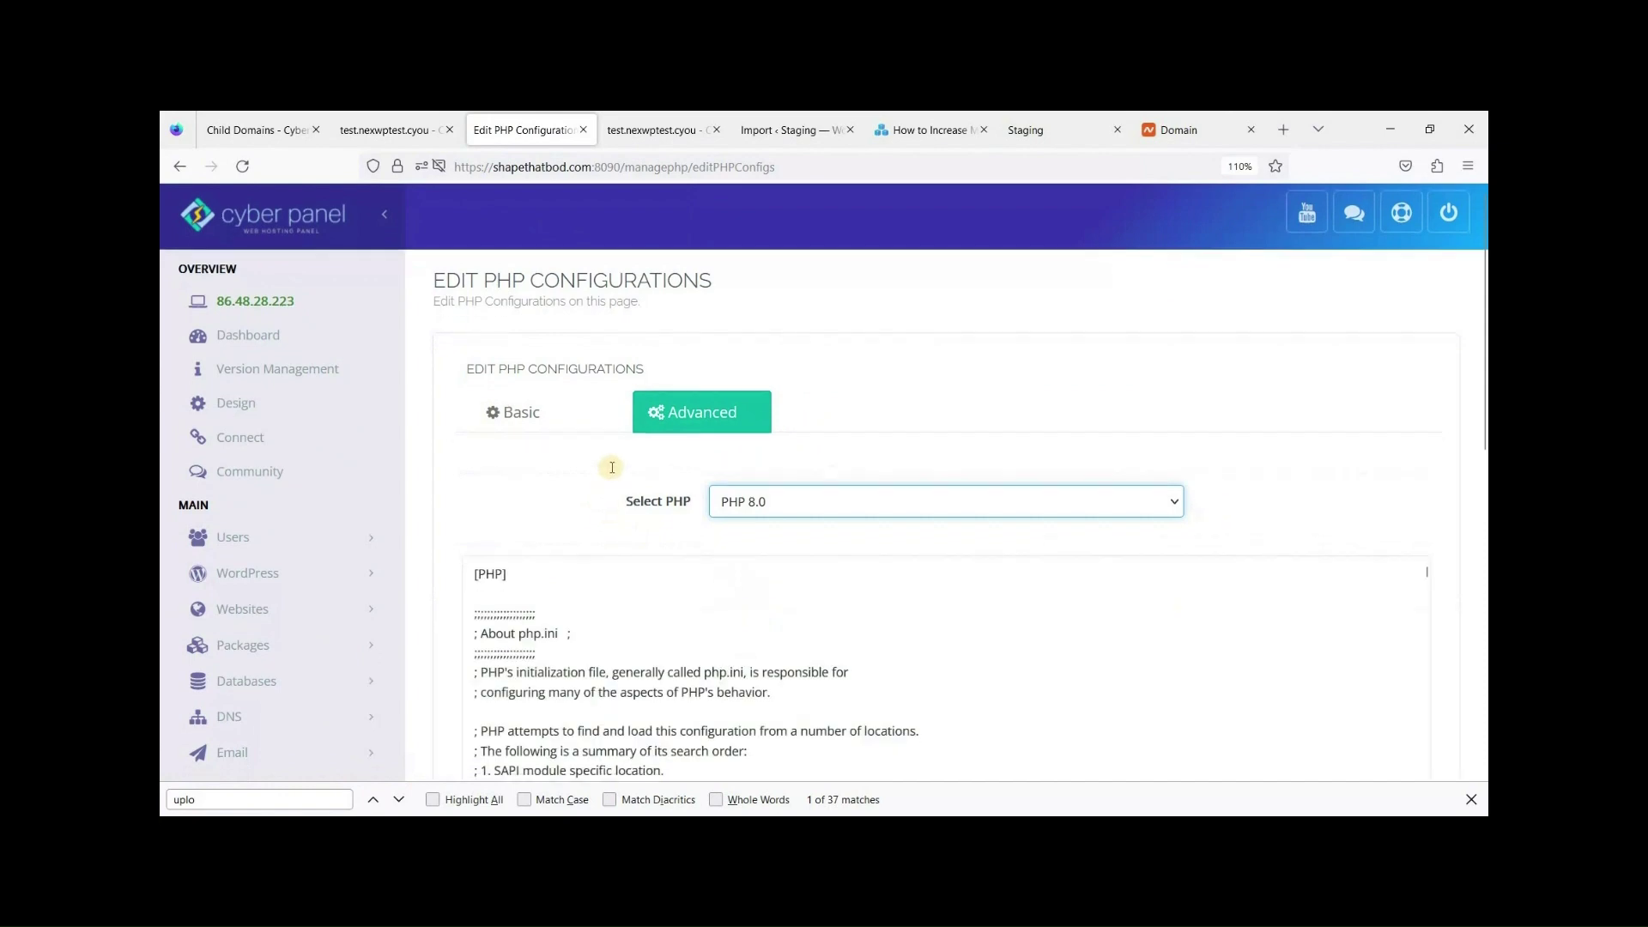
# Find 'upl' in the PHP 8.0 config and change upload_max_filesize from 2M to 200M.
pyautogui.scroll(-3, 678, 524)
pyautogui.scroll(-3, 686, 523)
pyautogui.click(725, 524)
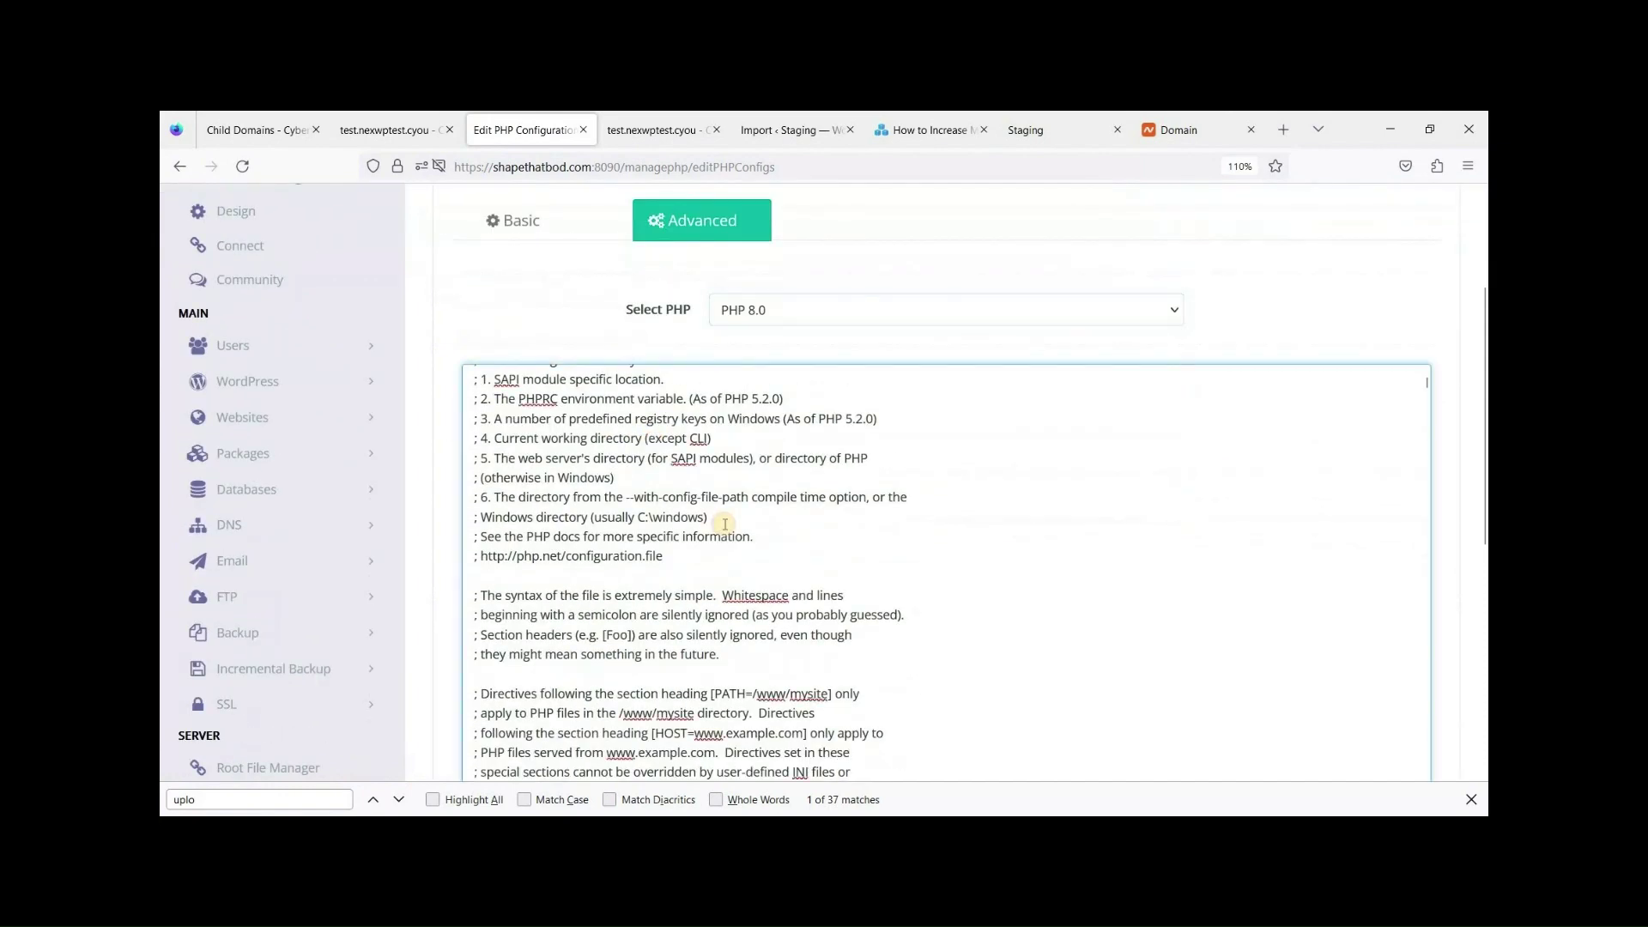
pyautogui.hotkey('ctrl', 'f')
pyautogui.write('upl')
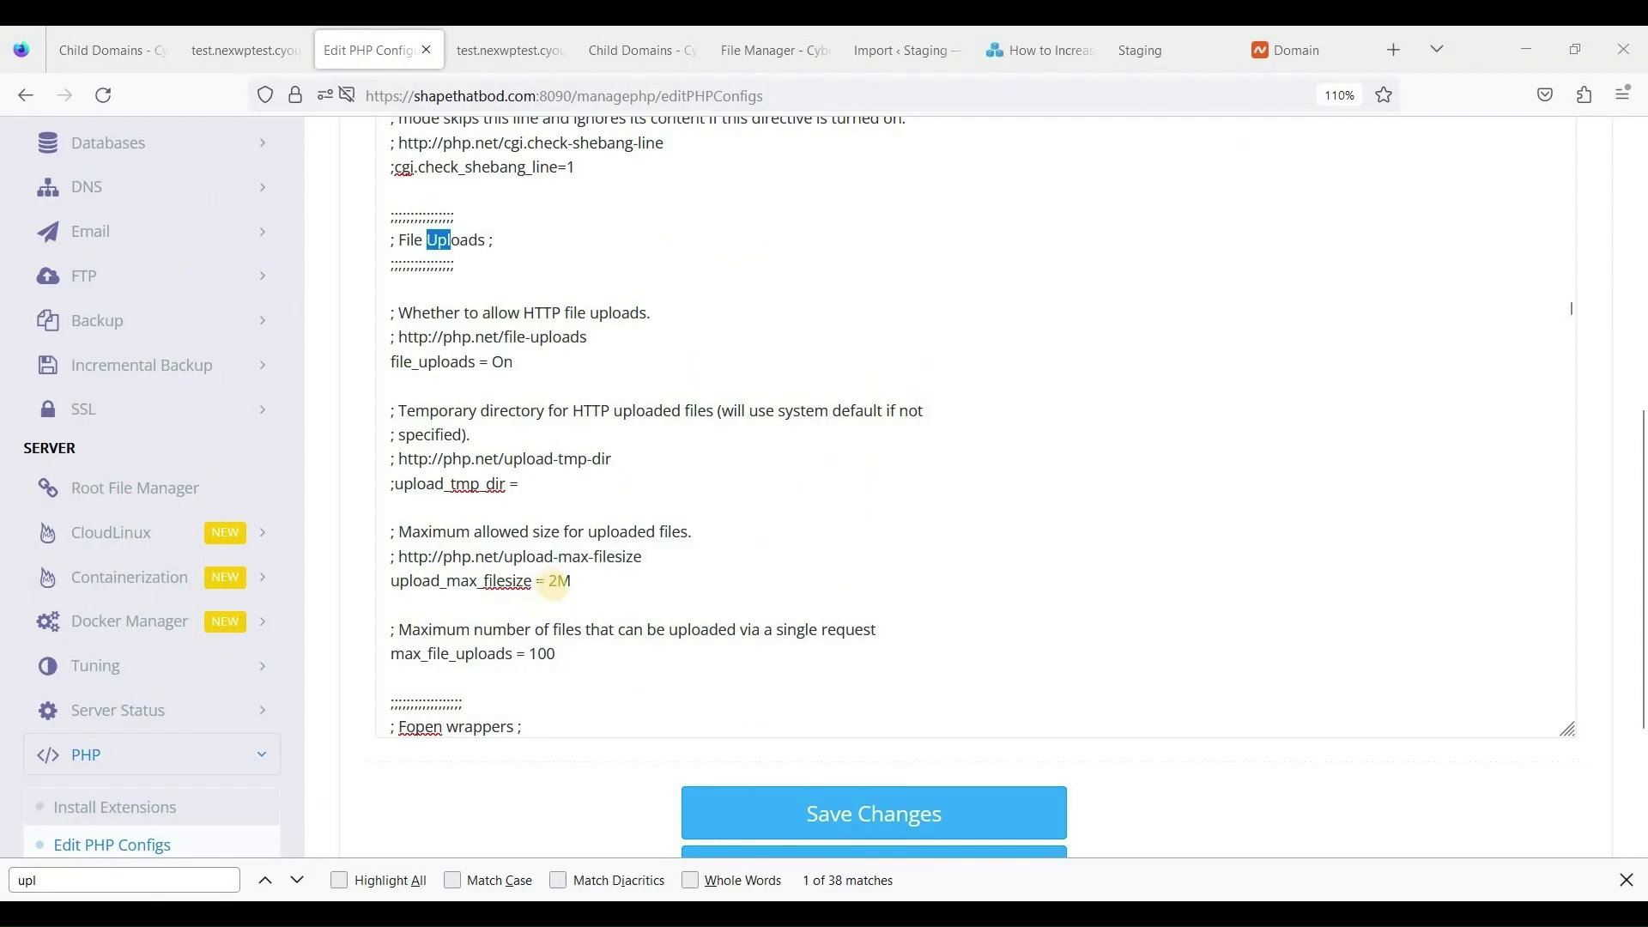
pyautogui.click(556, 585)
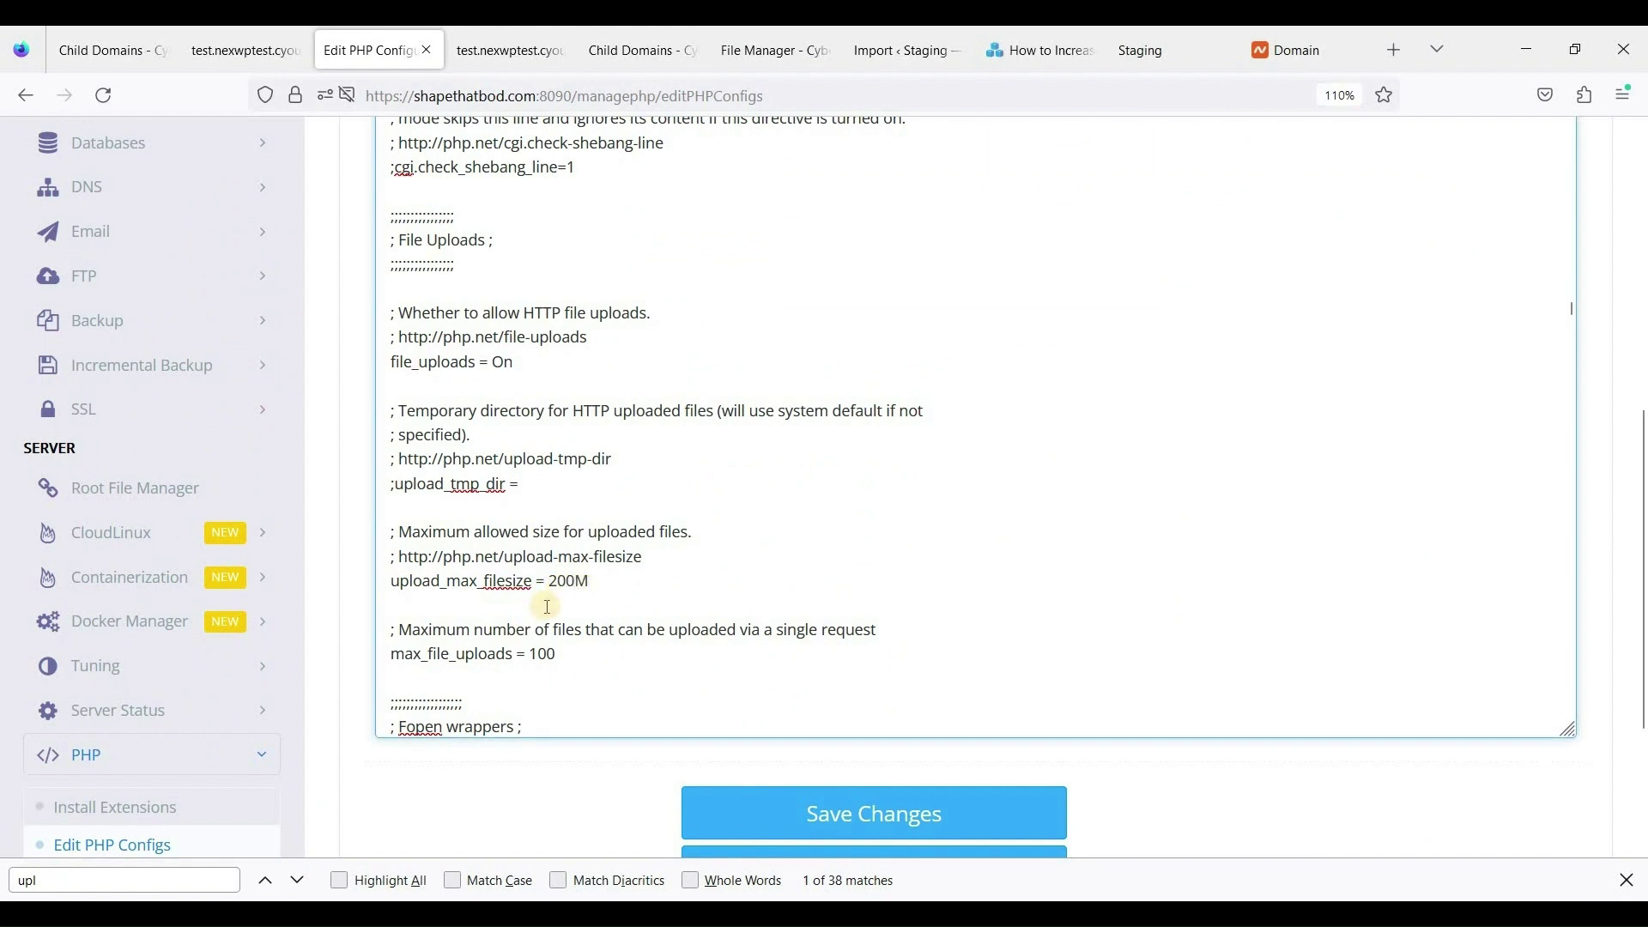
# Change PHP 8.0's post_max_size value from 8M to 250M.
pyautogui.click(567, 654)
pyautogui.scroll(2, 646, 646)
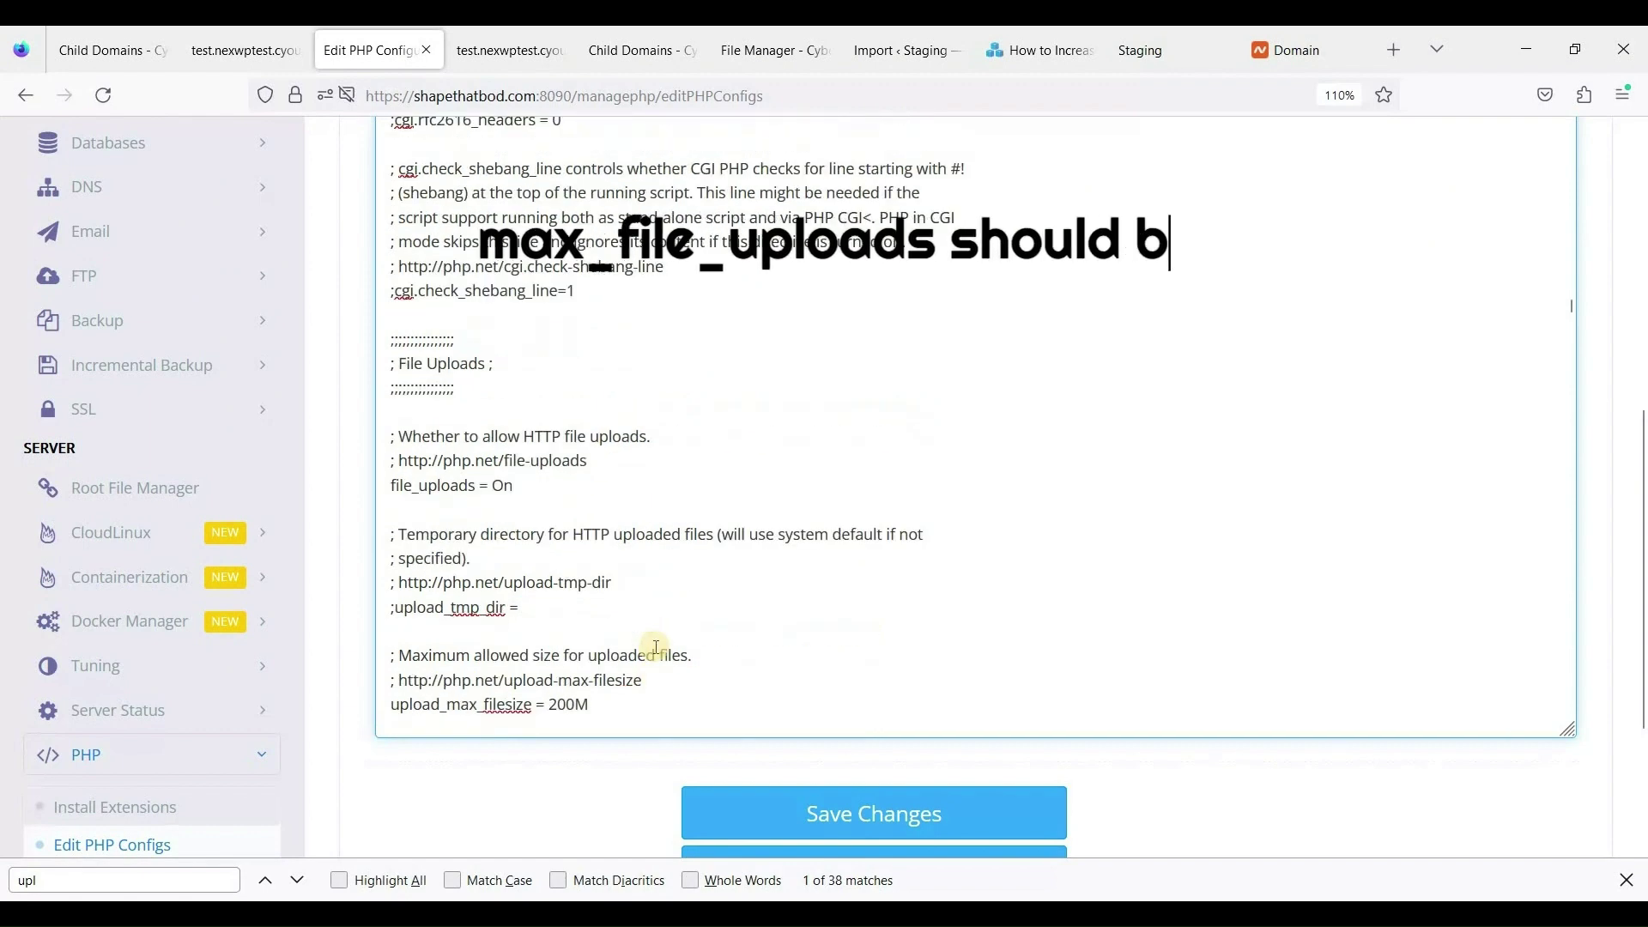
pyautogui.hotkey('ctrl', 'f')
pyautogui.write('po')
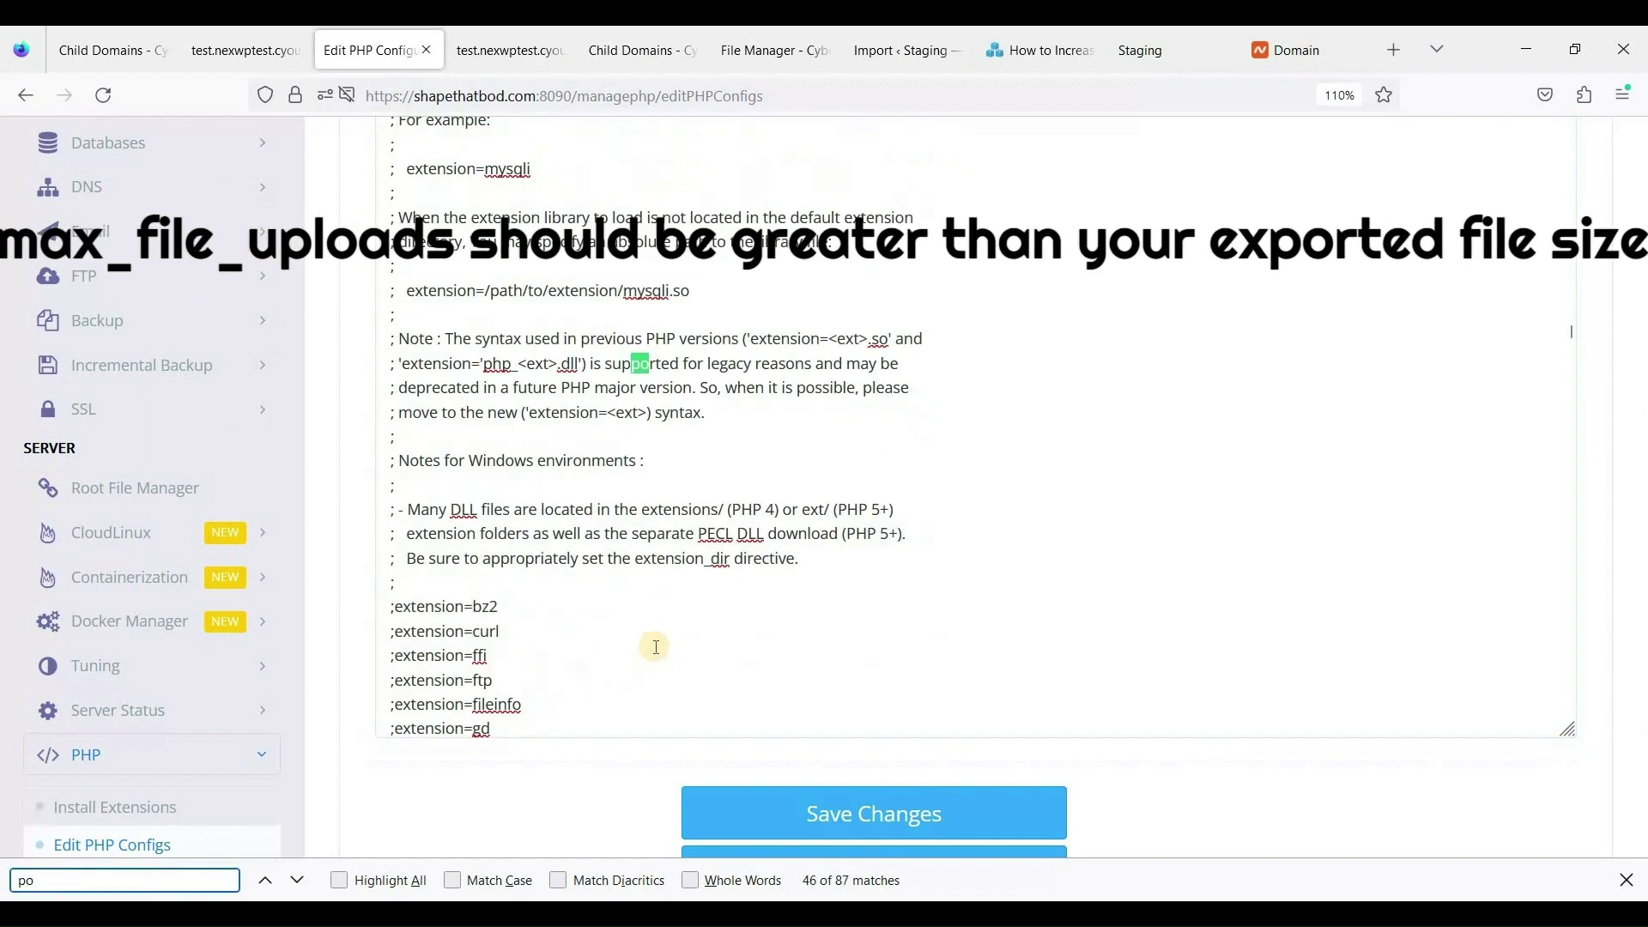
pyautogui.write('st')
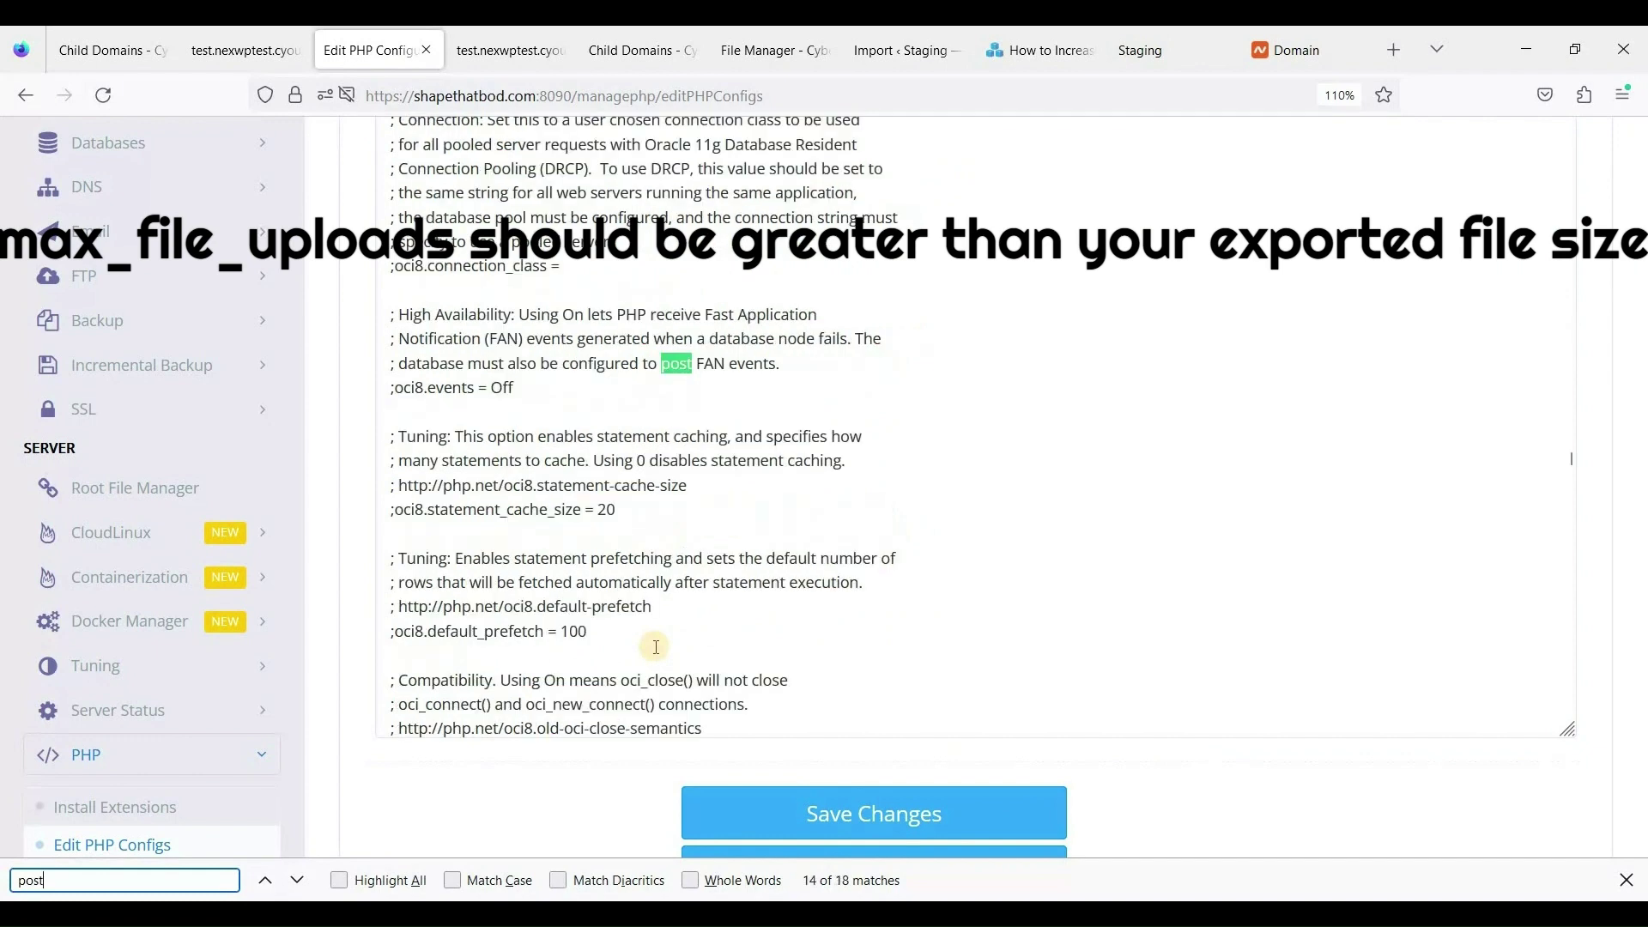
pyautogui.write('_m')
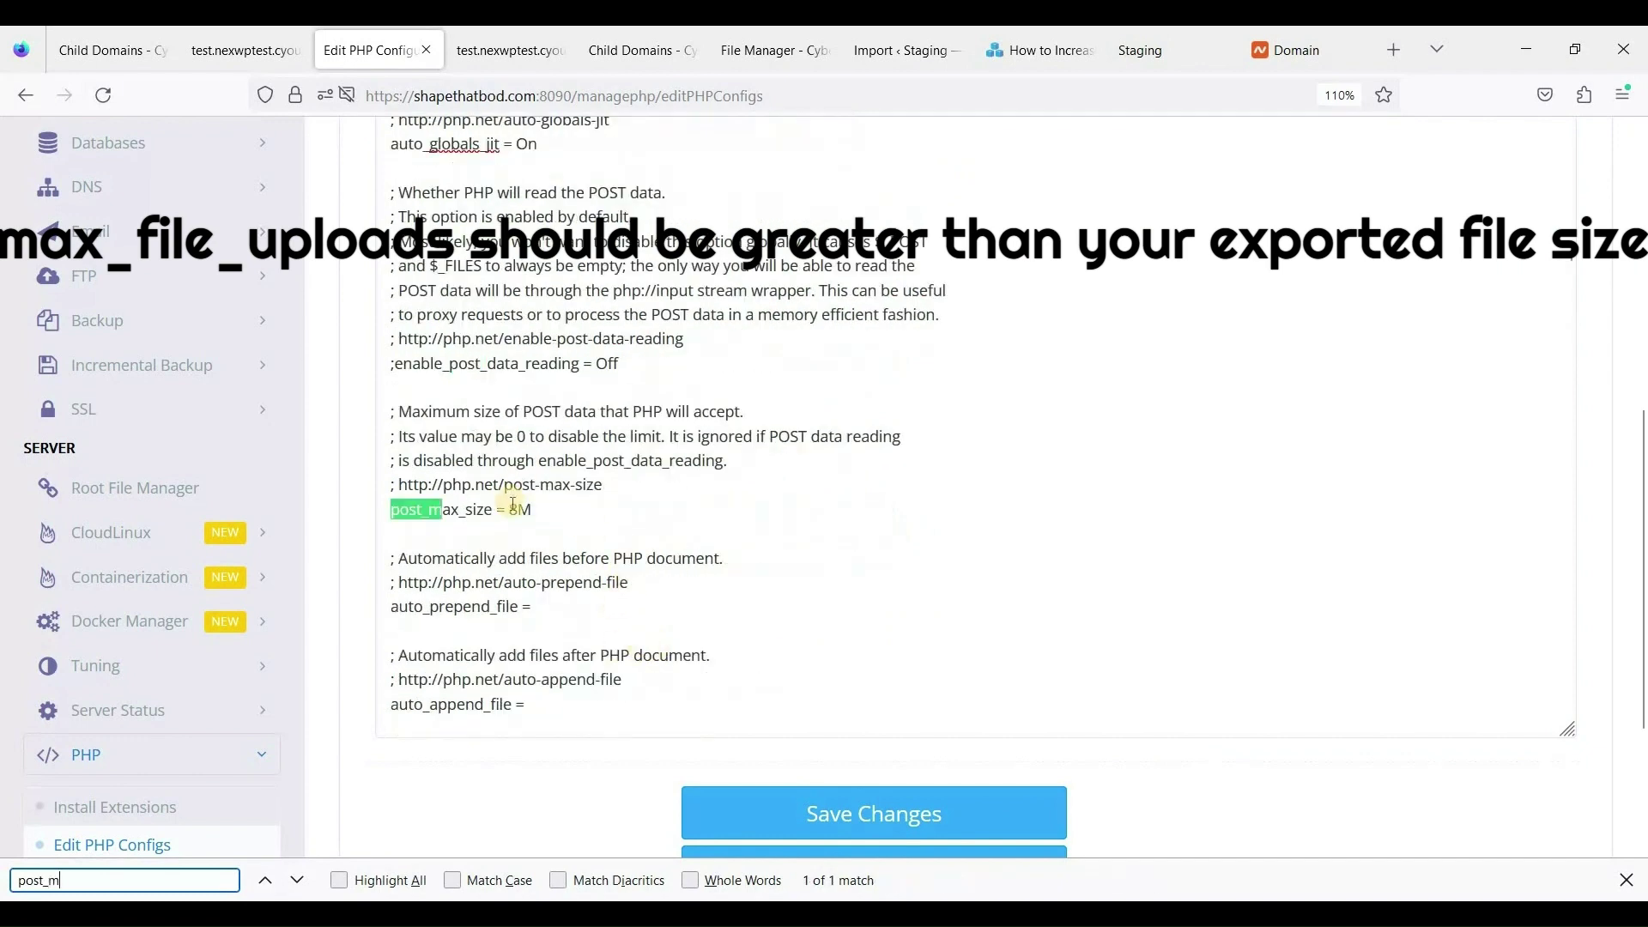
pyautogui.click(521, 513)
pyautogui.press('BackSpace')
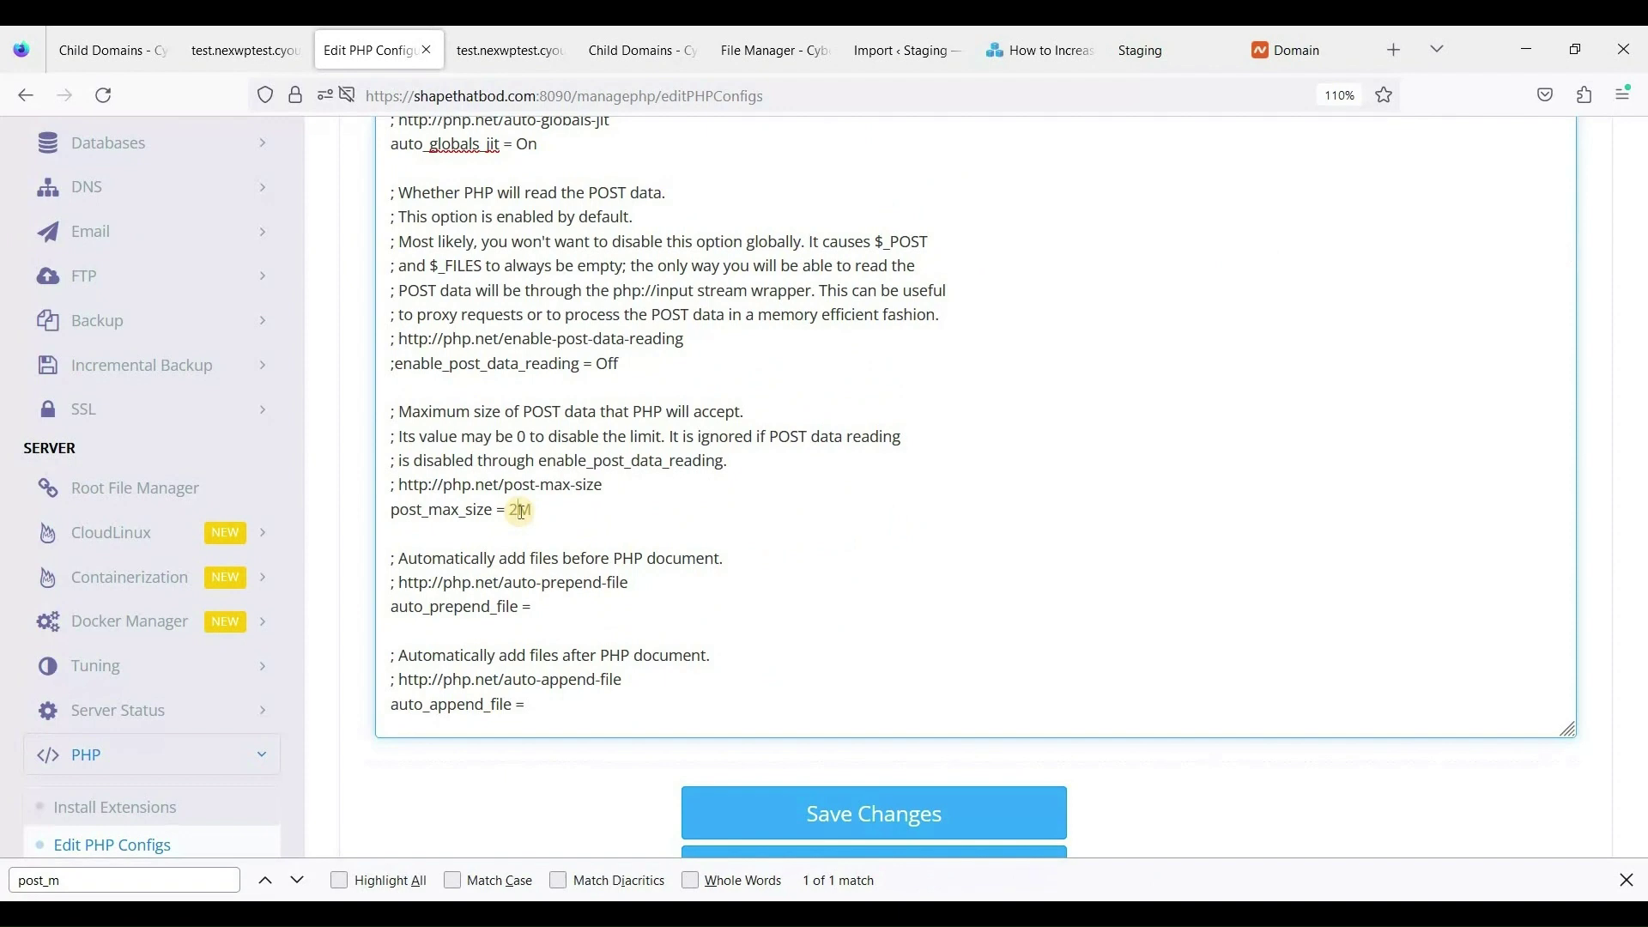
pyautogui.write('250')
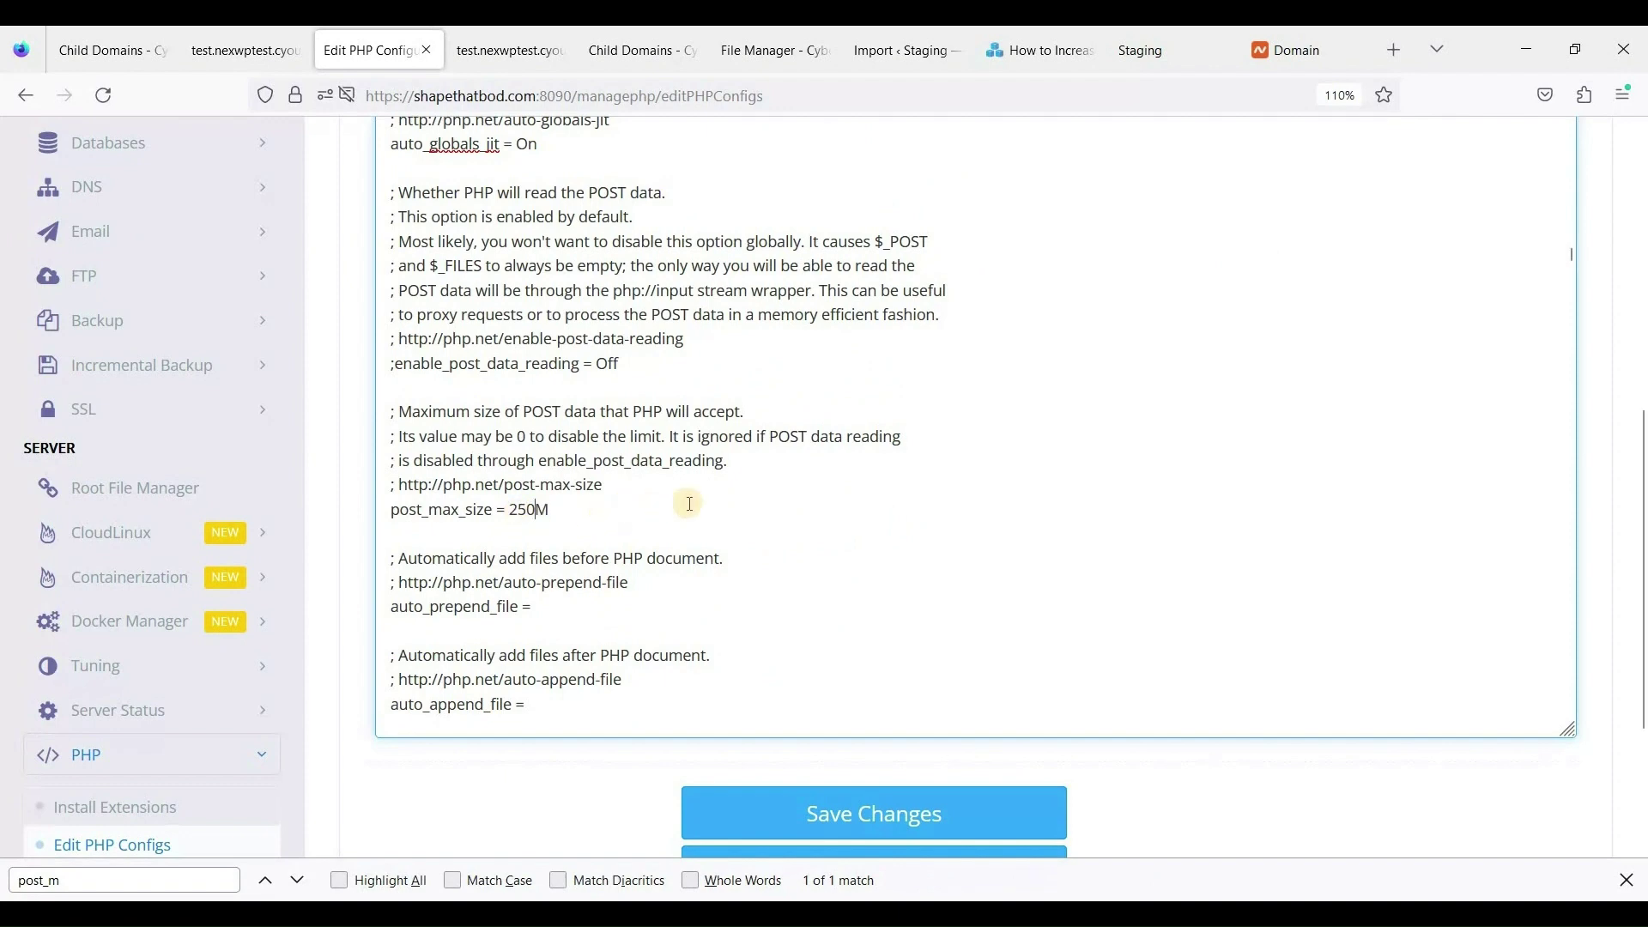
# Save the PHP configuration and restart PHP to apply the new limit.
pyautogui.scroll(-3, 1374, 687)
pyautogui.scroll(-2, 772, 687)
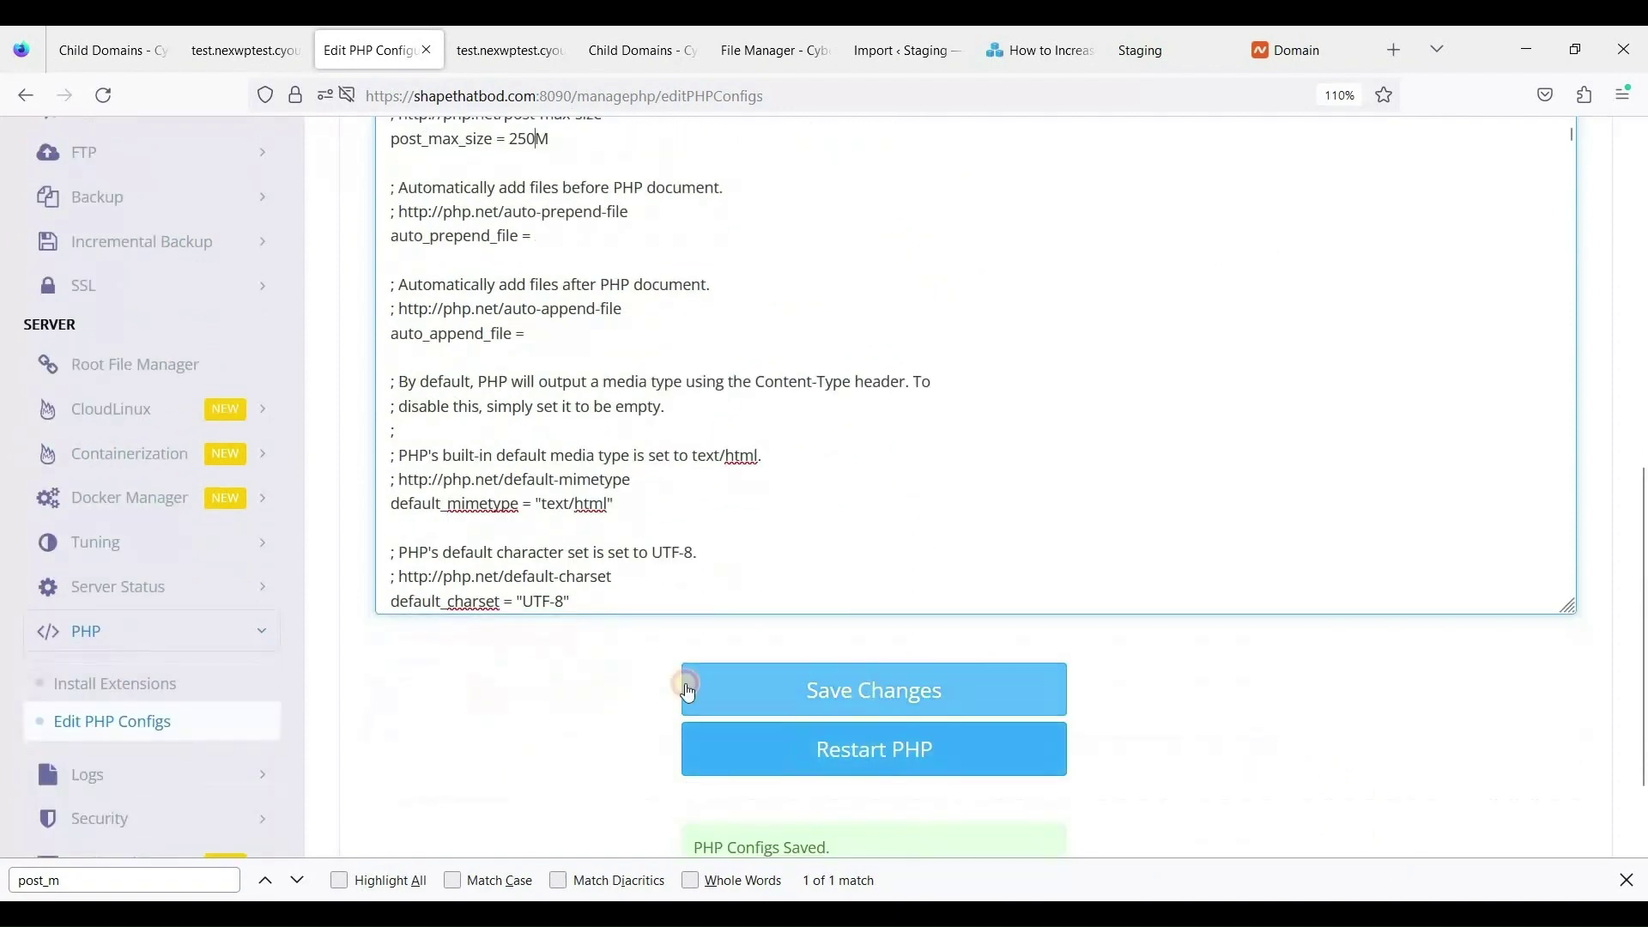
pyautogui.scroll(-2, 556, 684)
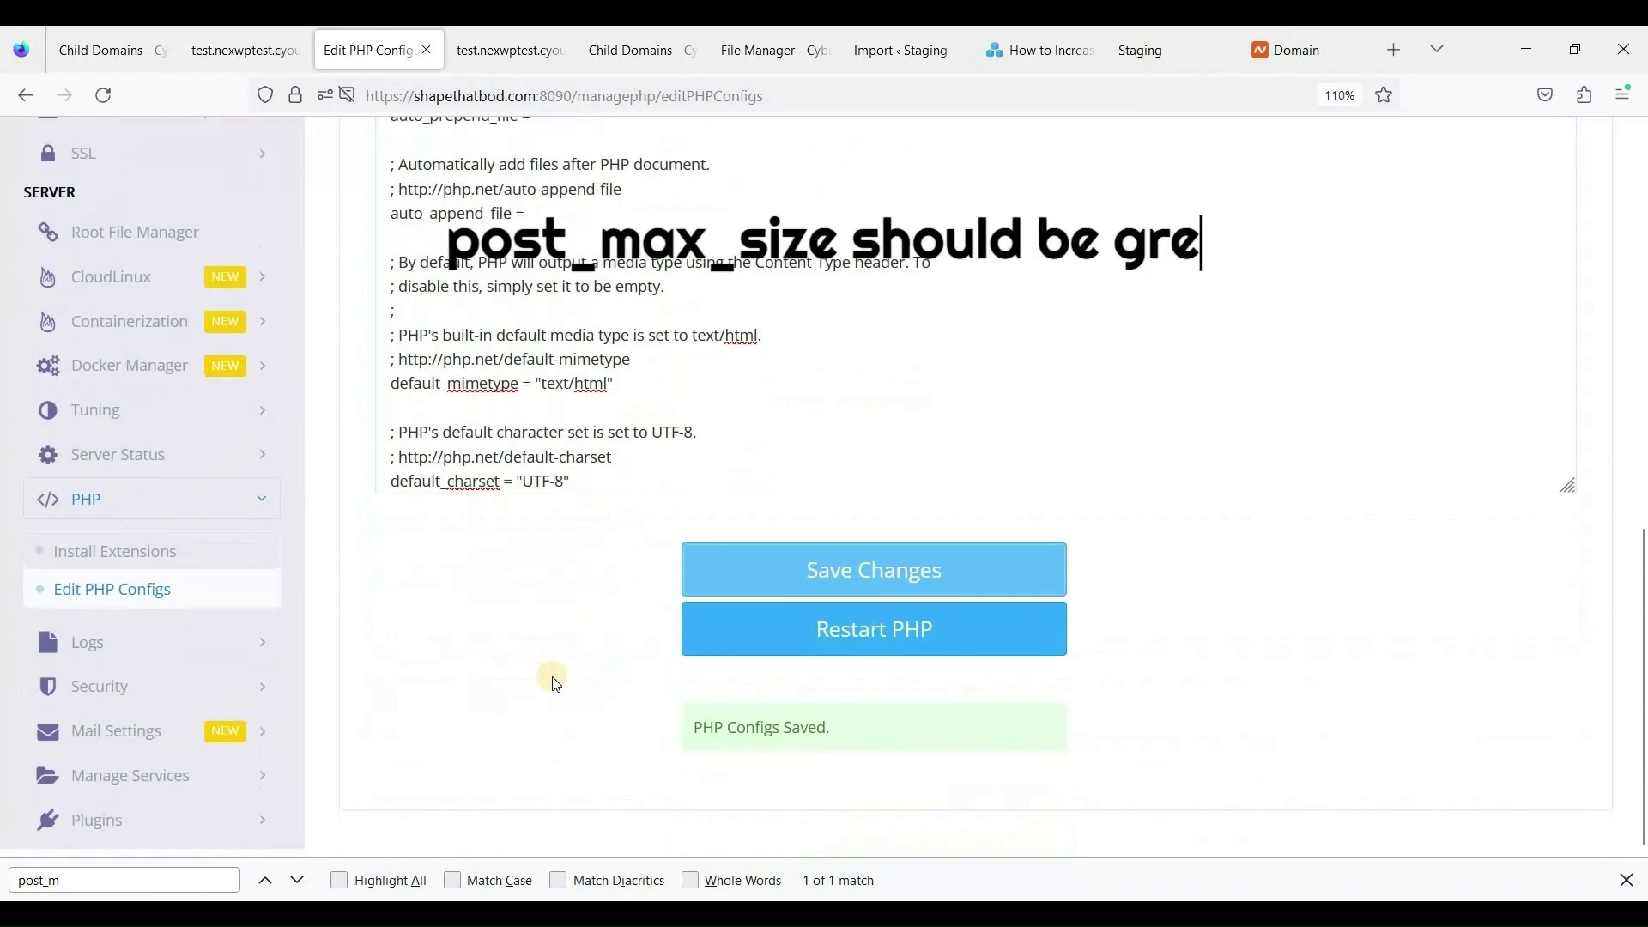
pyautogui.scroll(2, 928, 799)
pyautogui.scroll(2, 902, 781)
pyautogui.scroll(-2, 1039, 712)
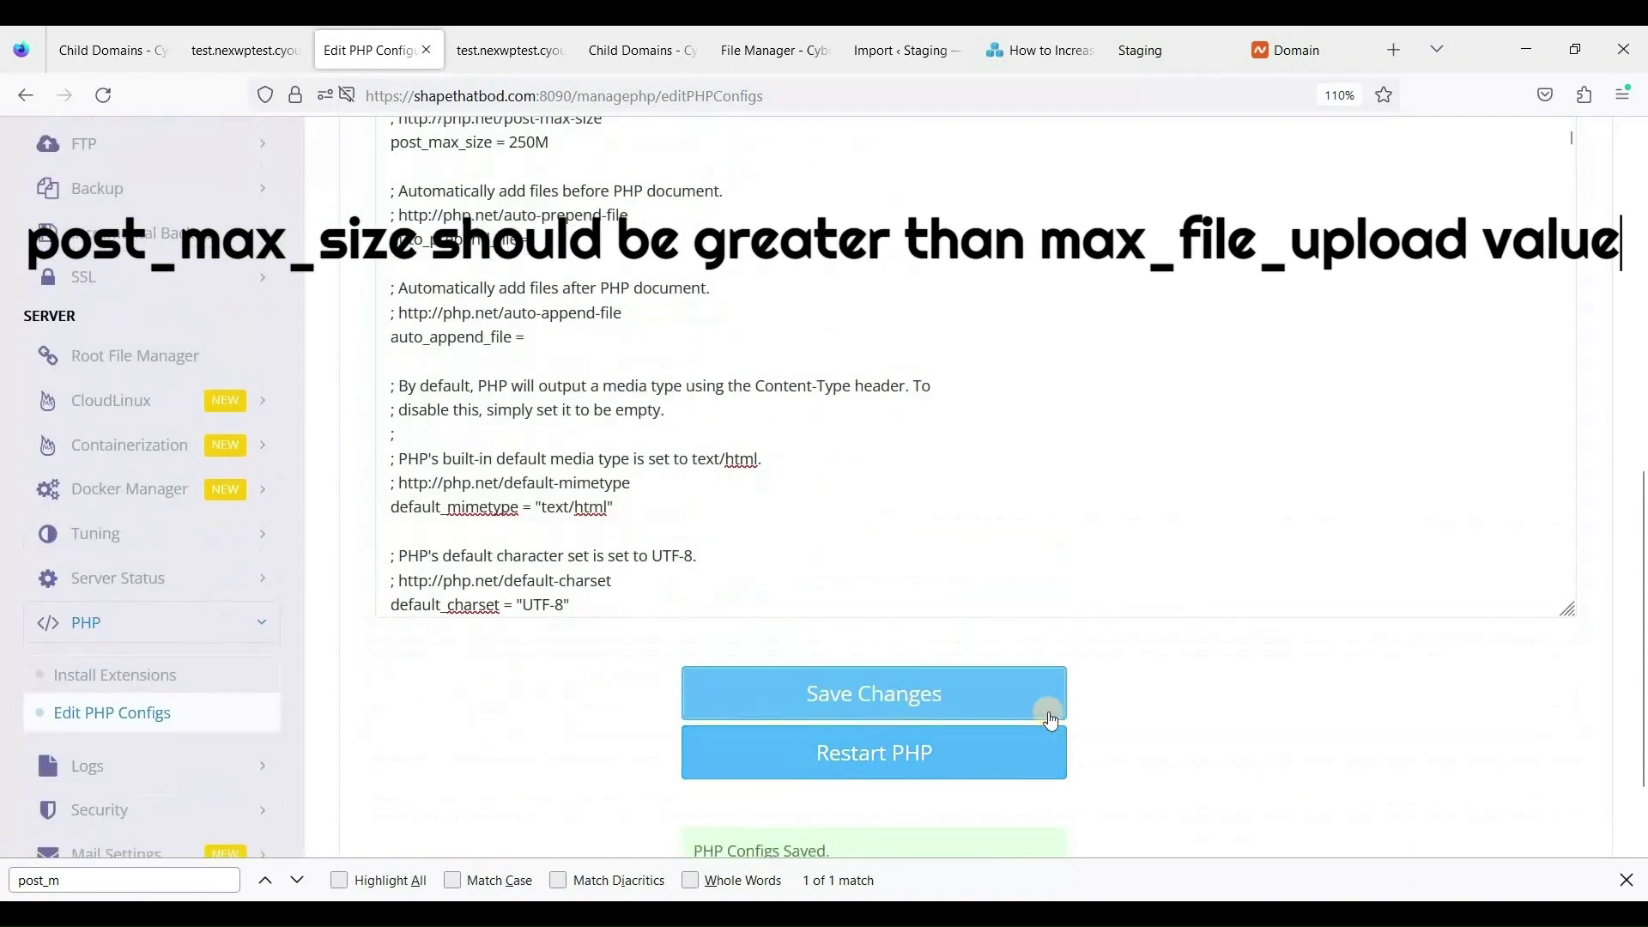
pyautogui.scroll(-2, 1004, 693)
pyautogui.scroll(4, 987, 695)
pyautogui.scroll(-4, 944, 669)
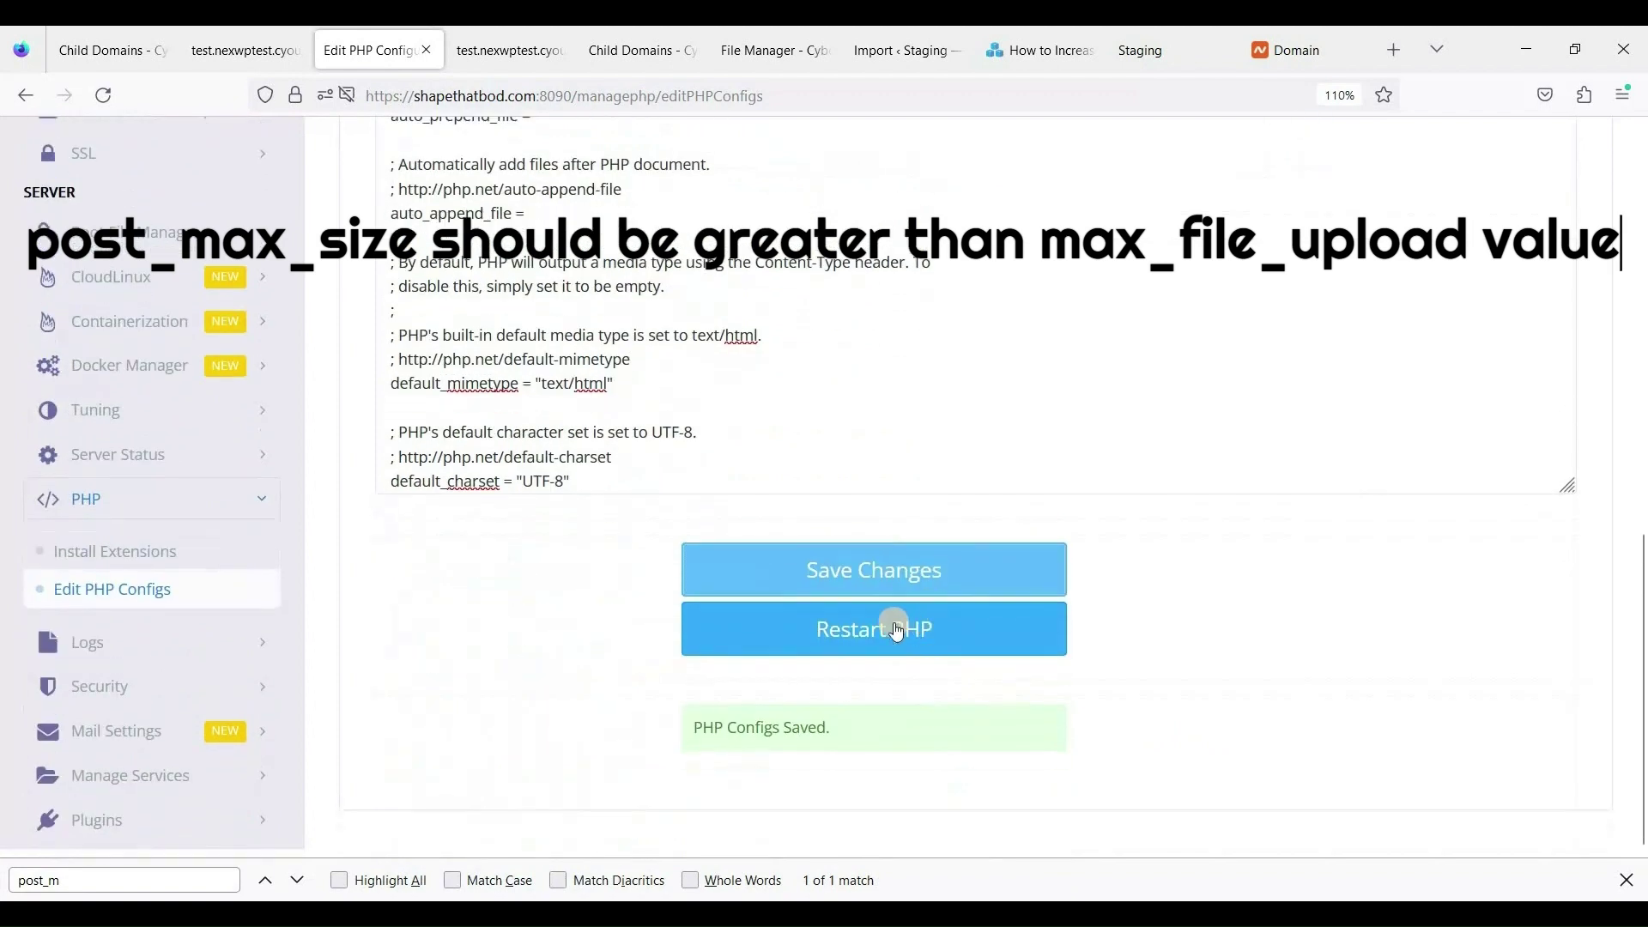
pyautogui.click(880, 642)
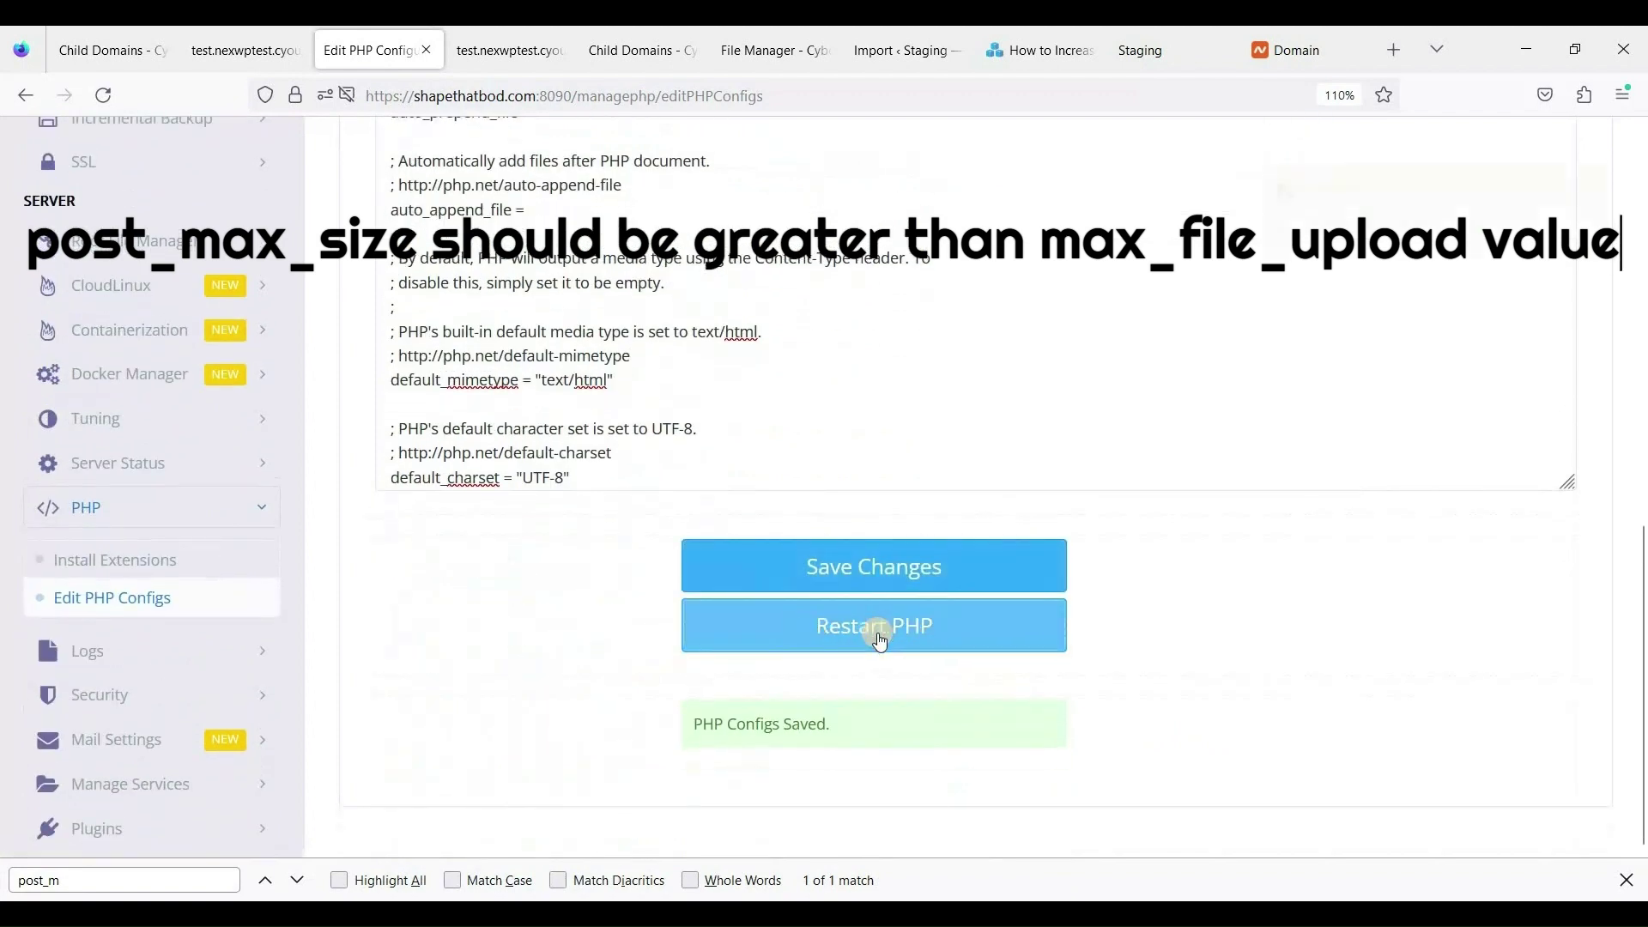
pyautogui.click(901, 50)
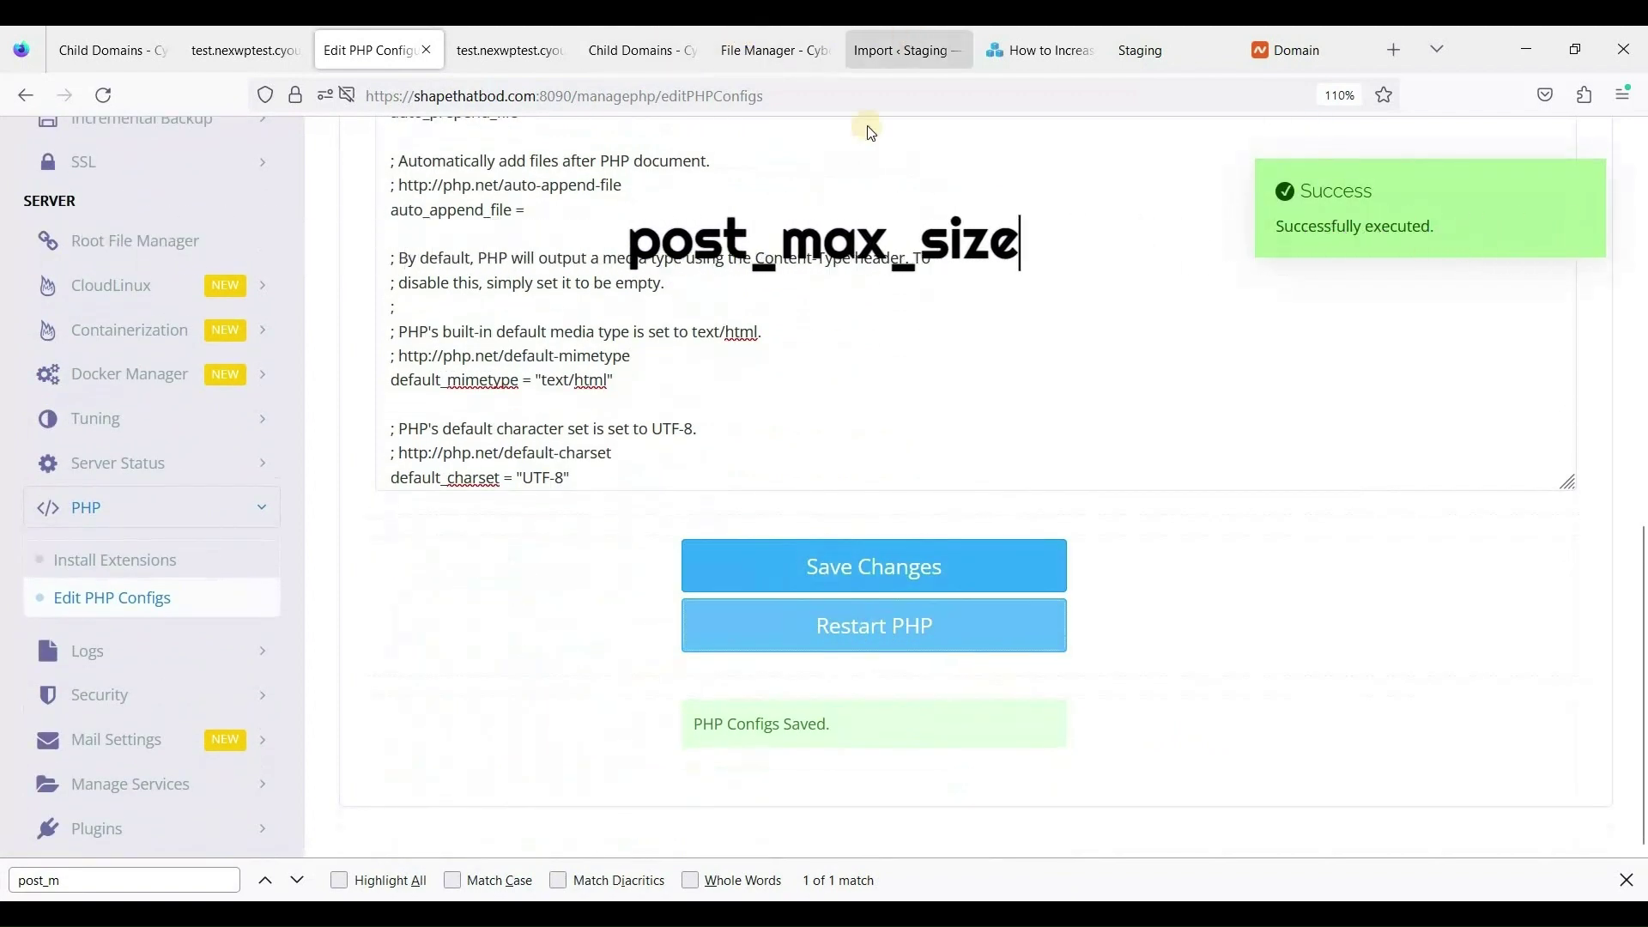
# Reload the import page and upload the site backup file through Import From > File.
pyautogui.rightClick(868, 552)
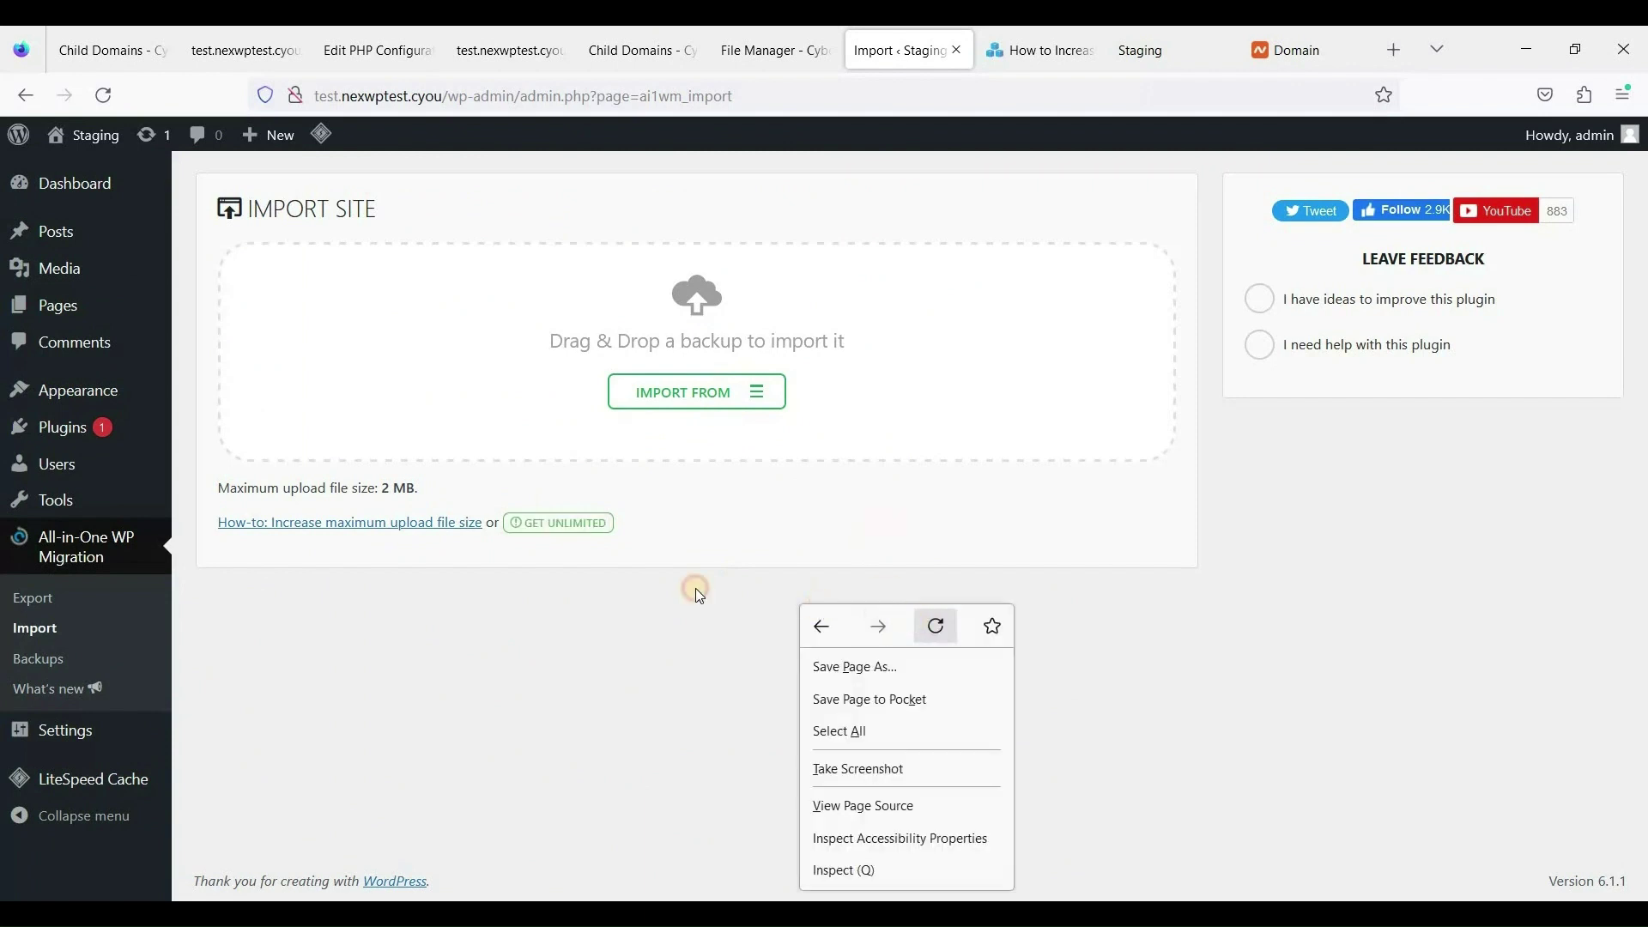
pyautogui.click(934, 625)
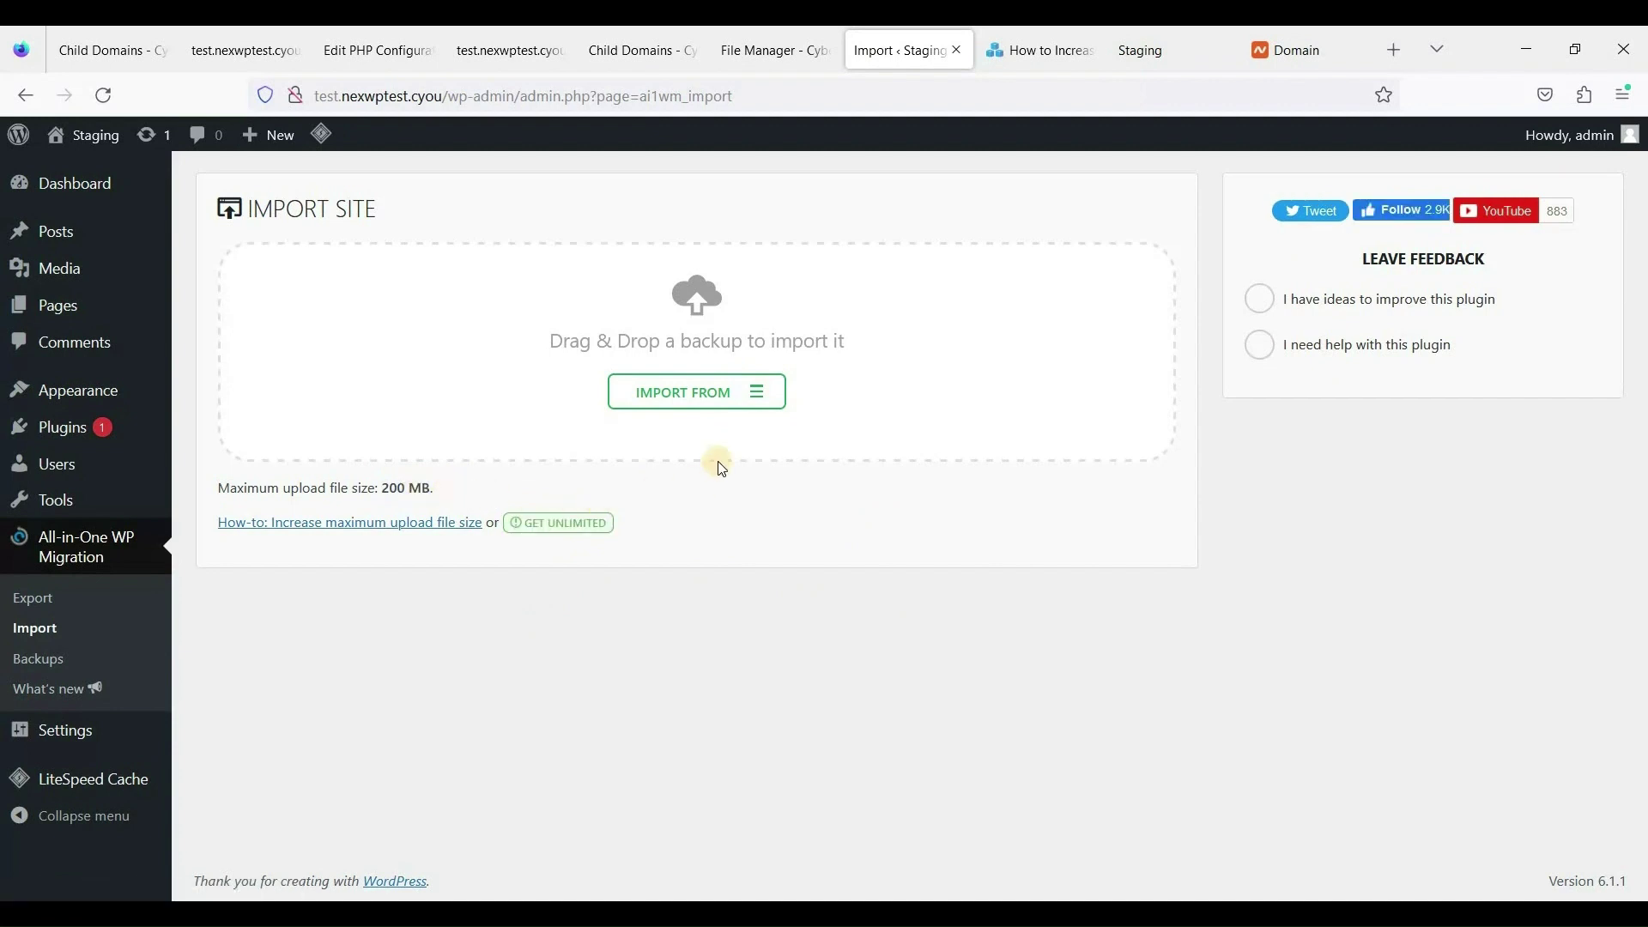
pyautogui.click(767, 410)
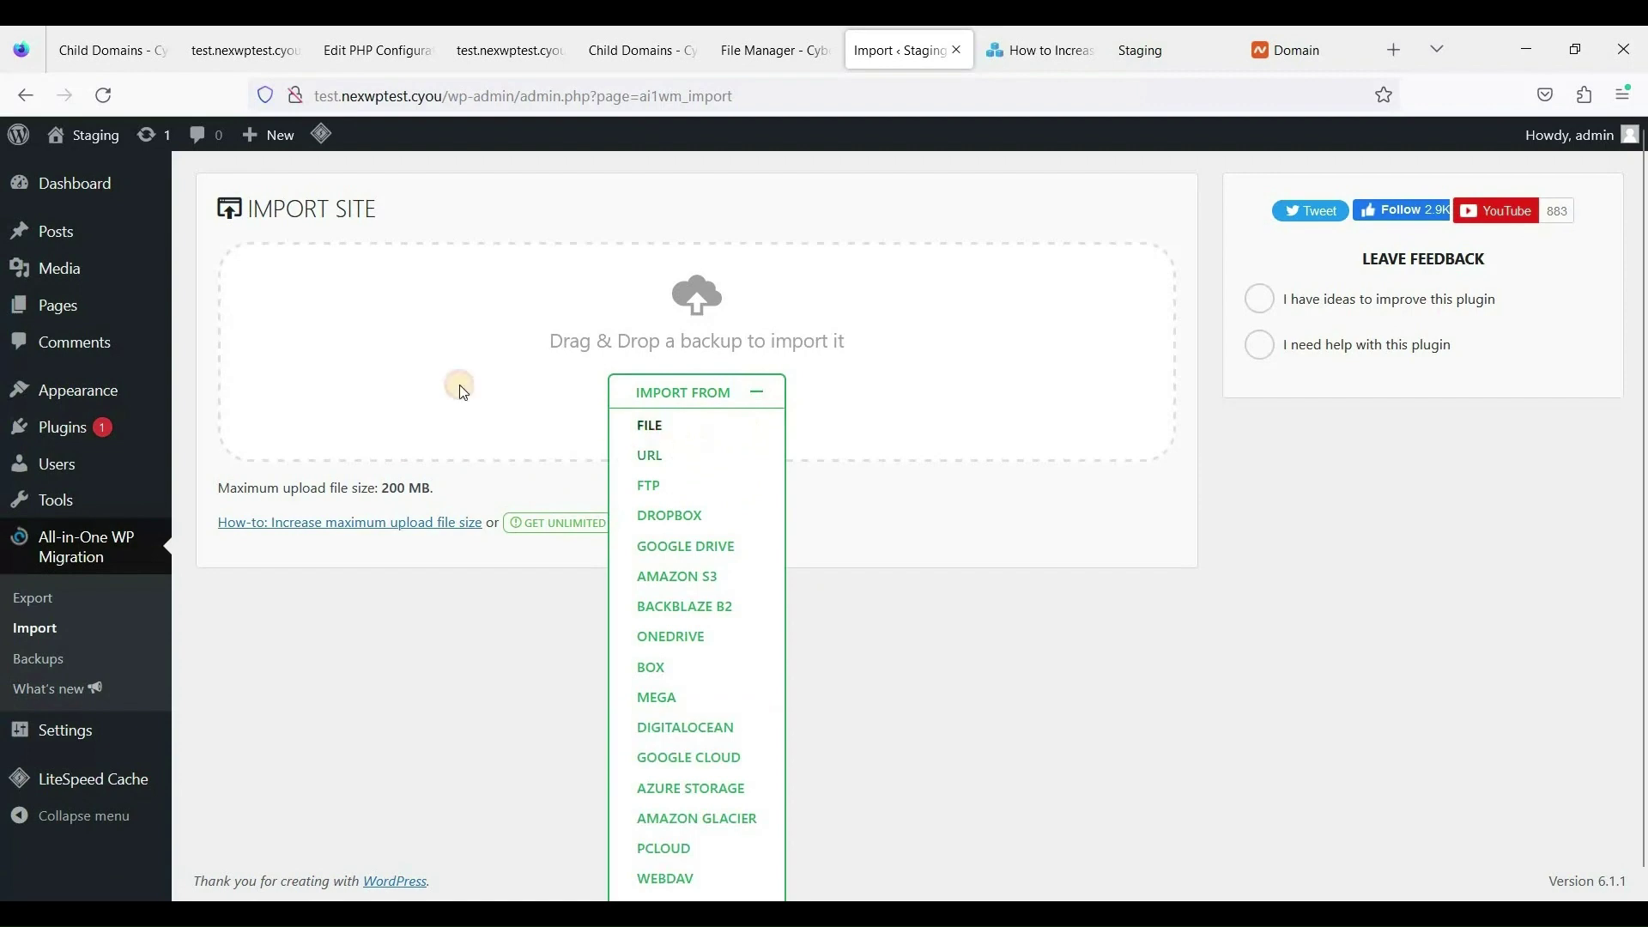
pyautogui.click(650, 425)
pyautogui.click(606, 265)
pyautogui.click(644, 504)
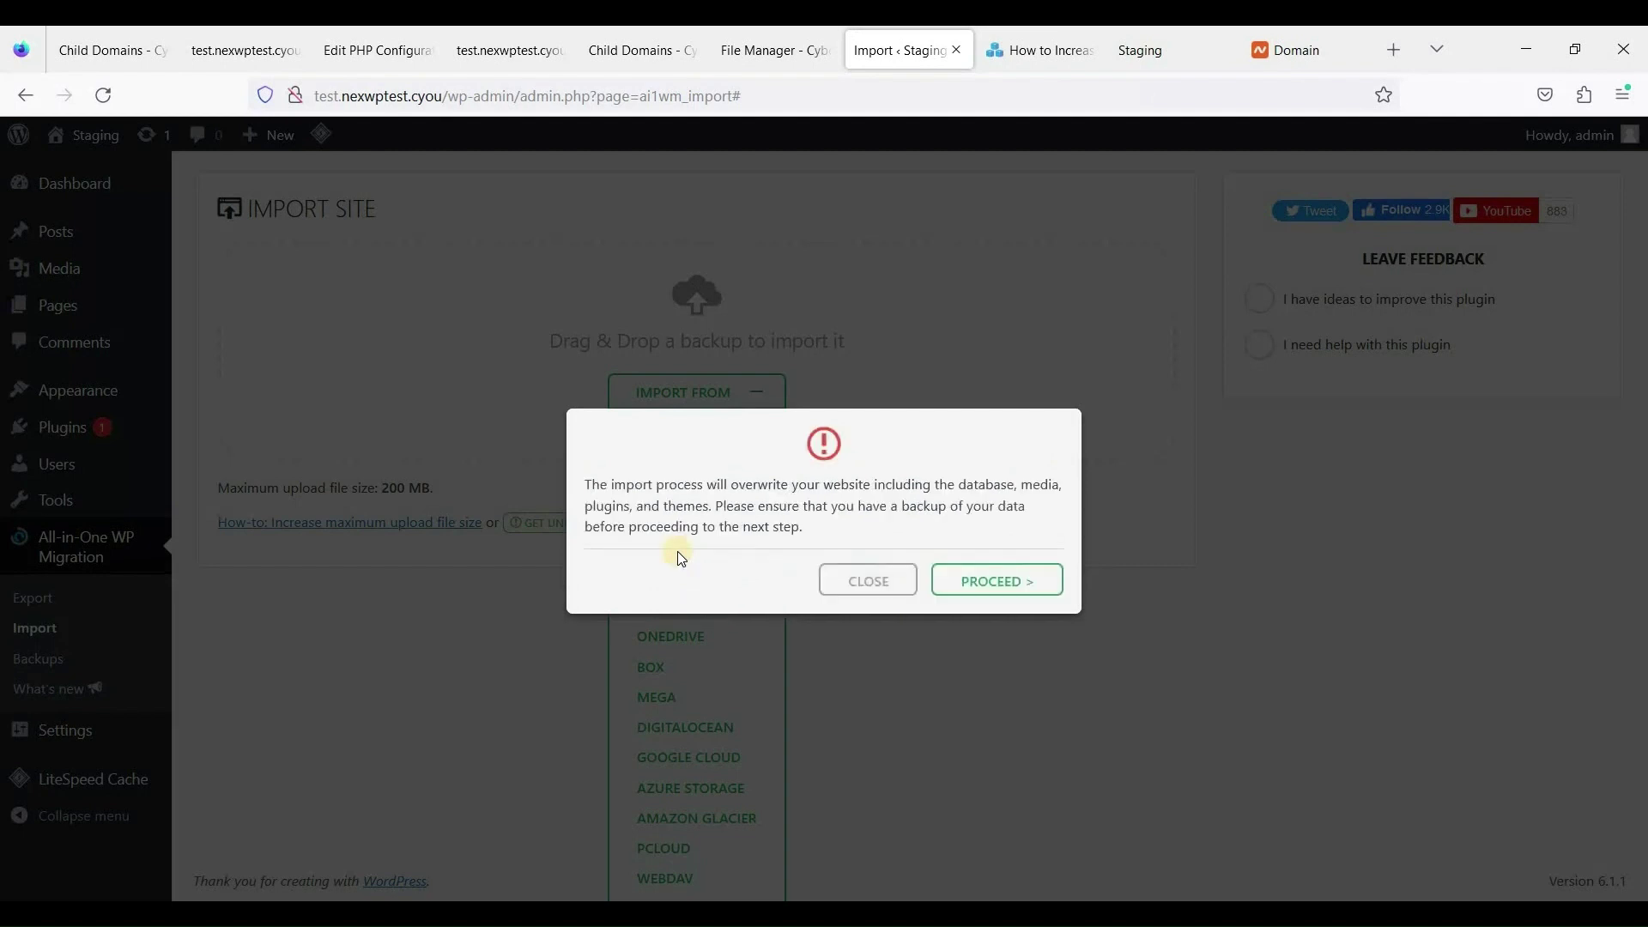
# Confirm overwriting the site, let the import complete, and dismiss the success message.
pyautogui.click(996, 580)
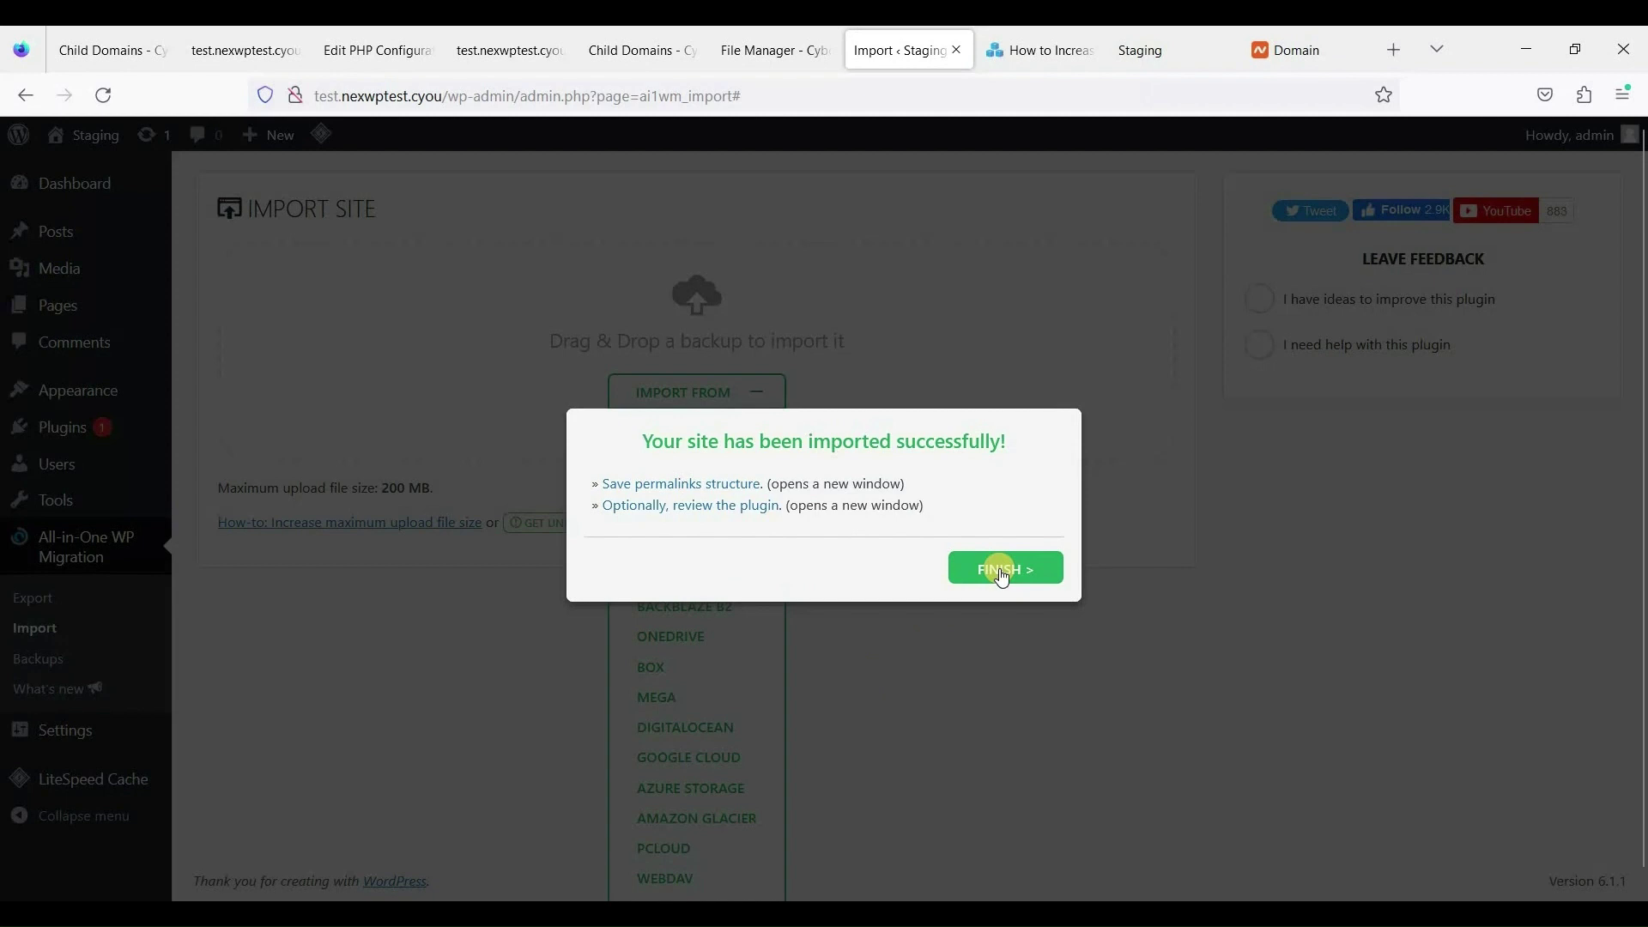
pyautogui.click(977, 577)
pyautogui.click(807, 671)
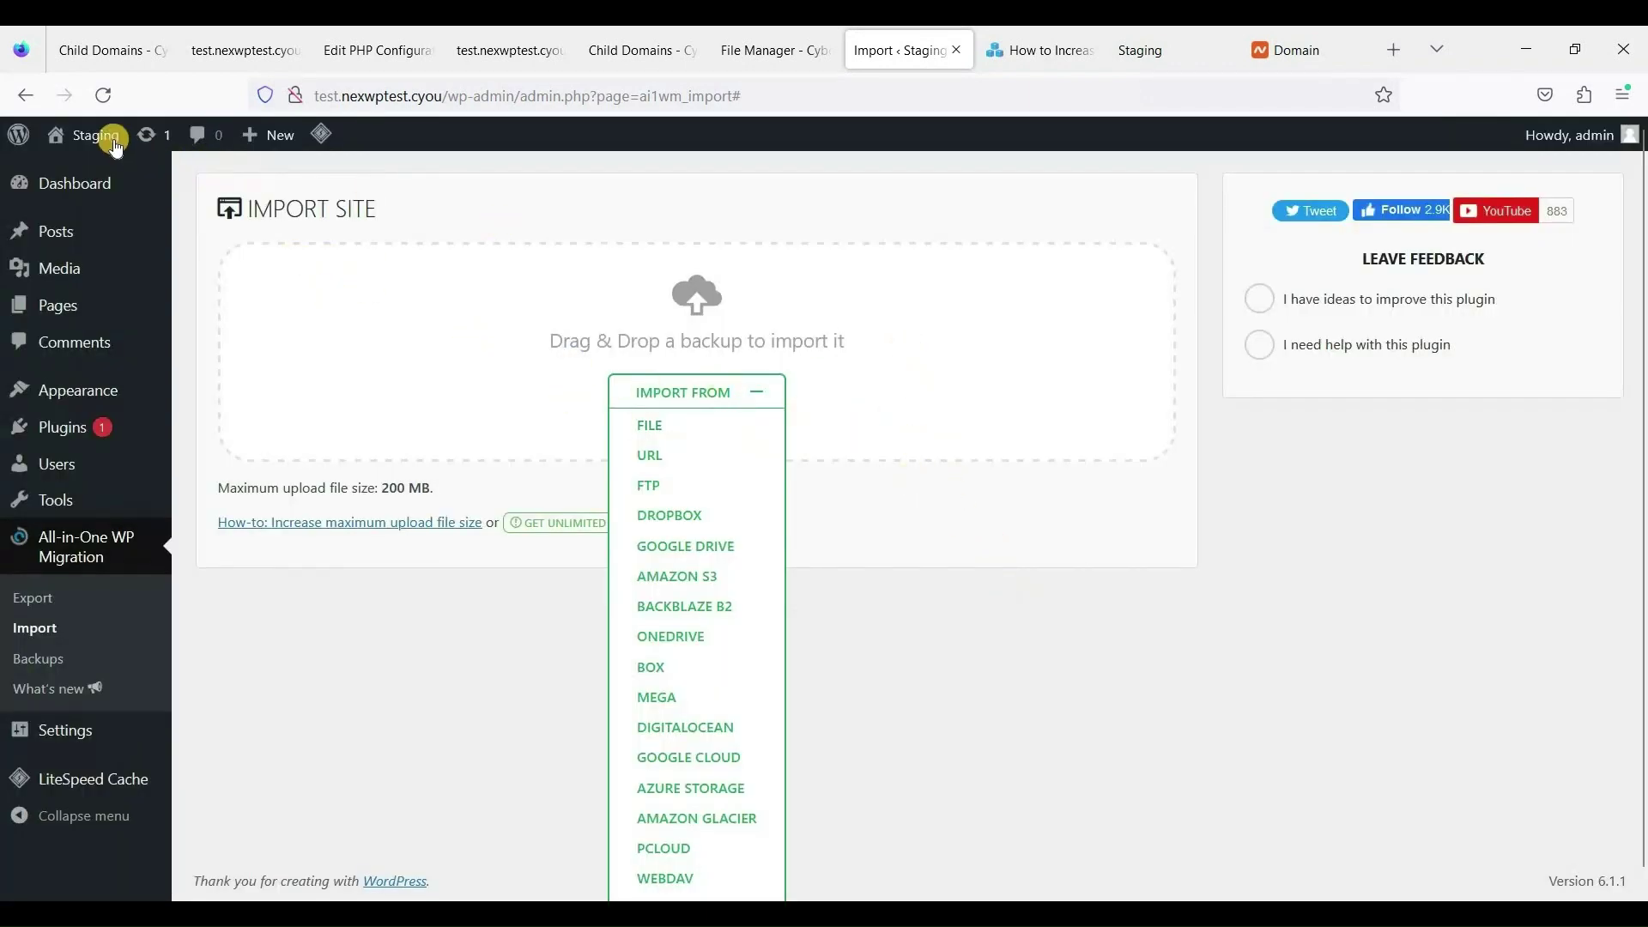
# Open the test.nexwptest.cyou staging site in a new tab and review its homepage.
pyautogui.moveTo(95, 136)
pyautogui.rightClick(84, 176)
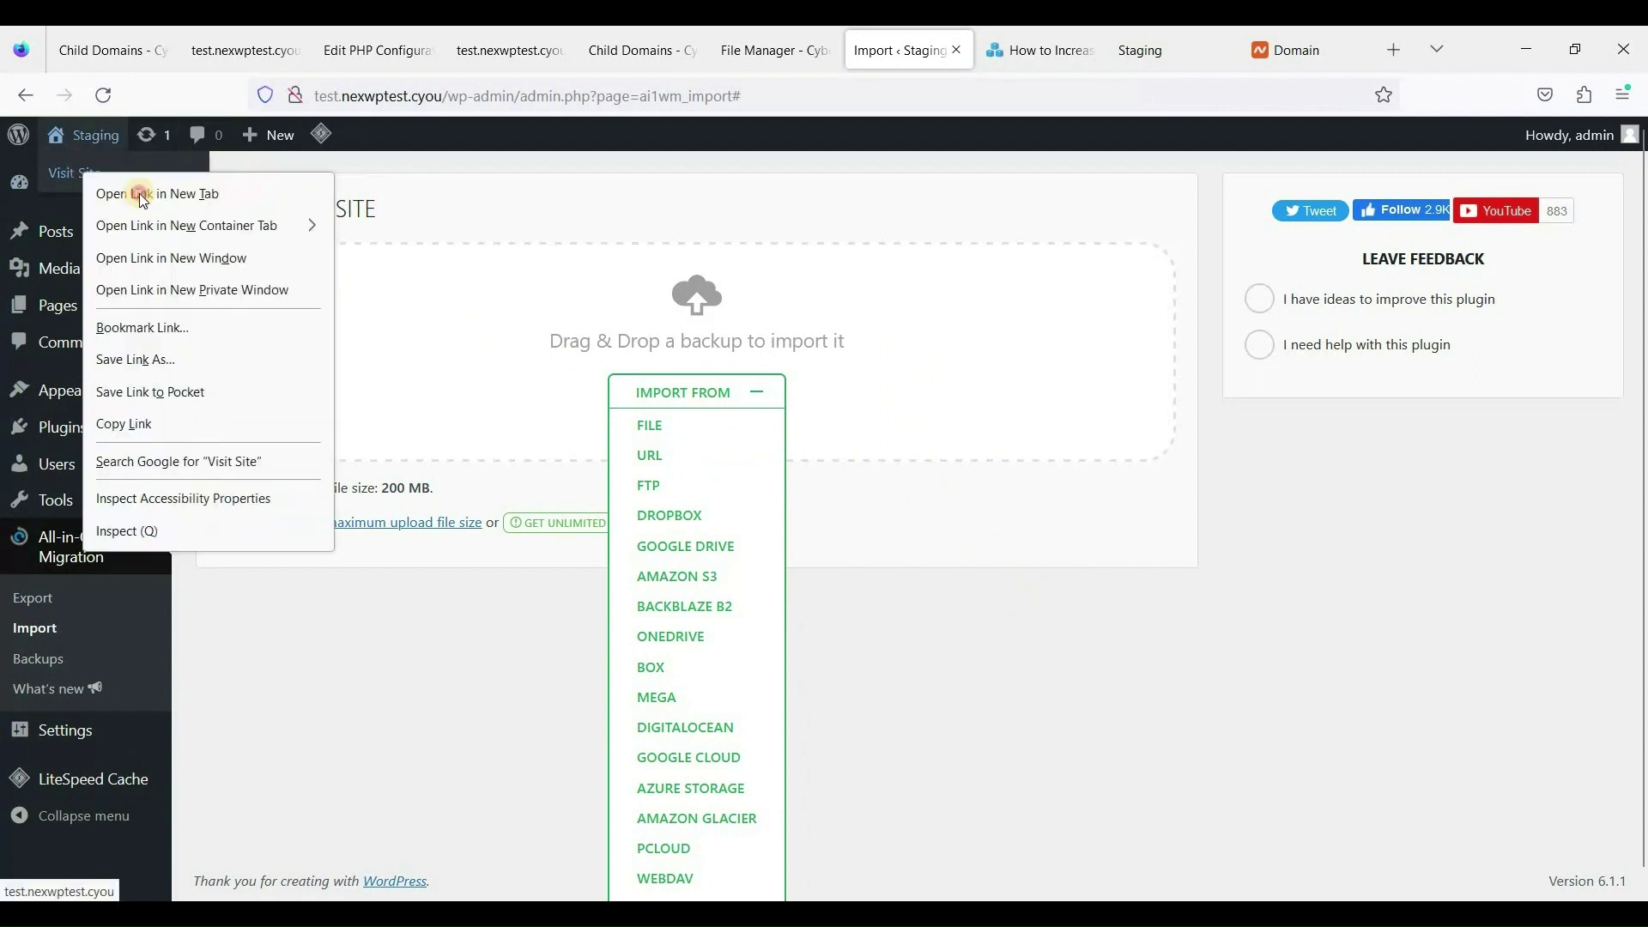
pyautogui.click(137, 191)
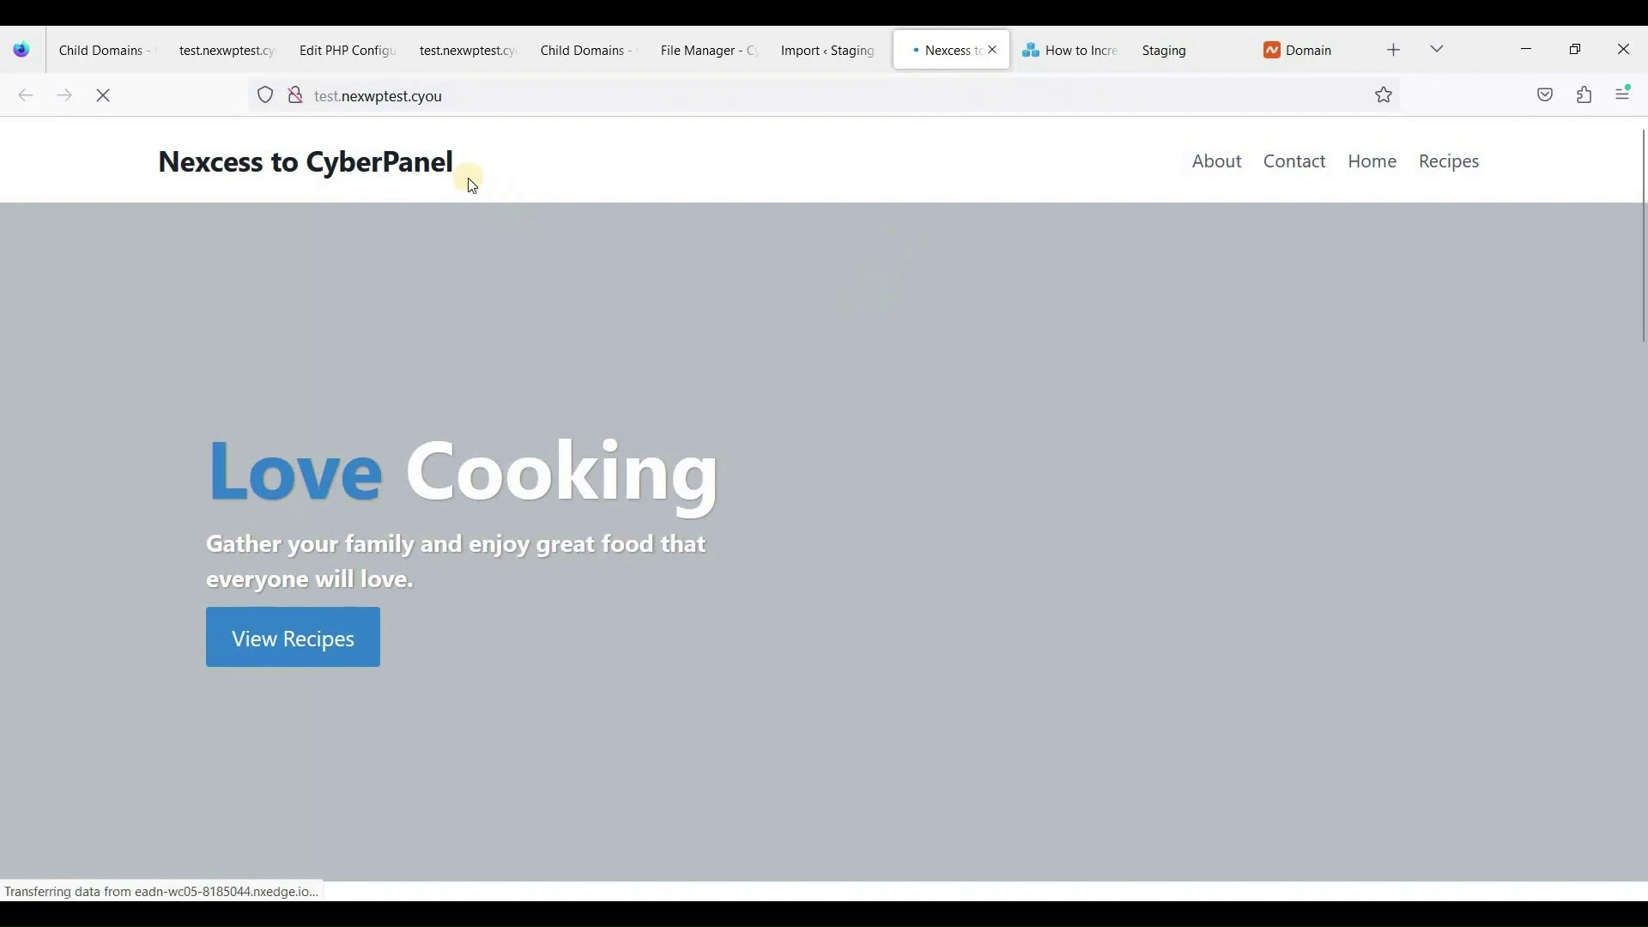
pyautogui.scroll(-15, 825, 309)
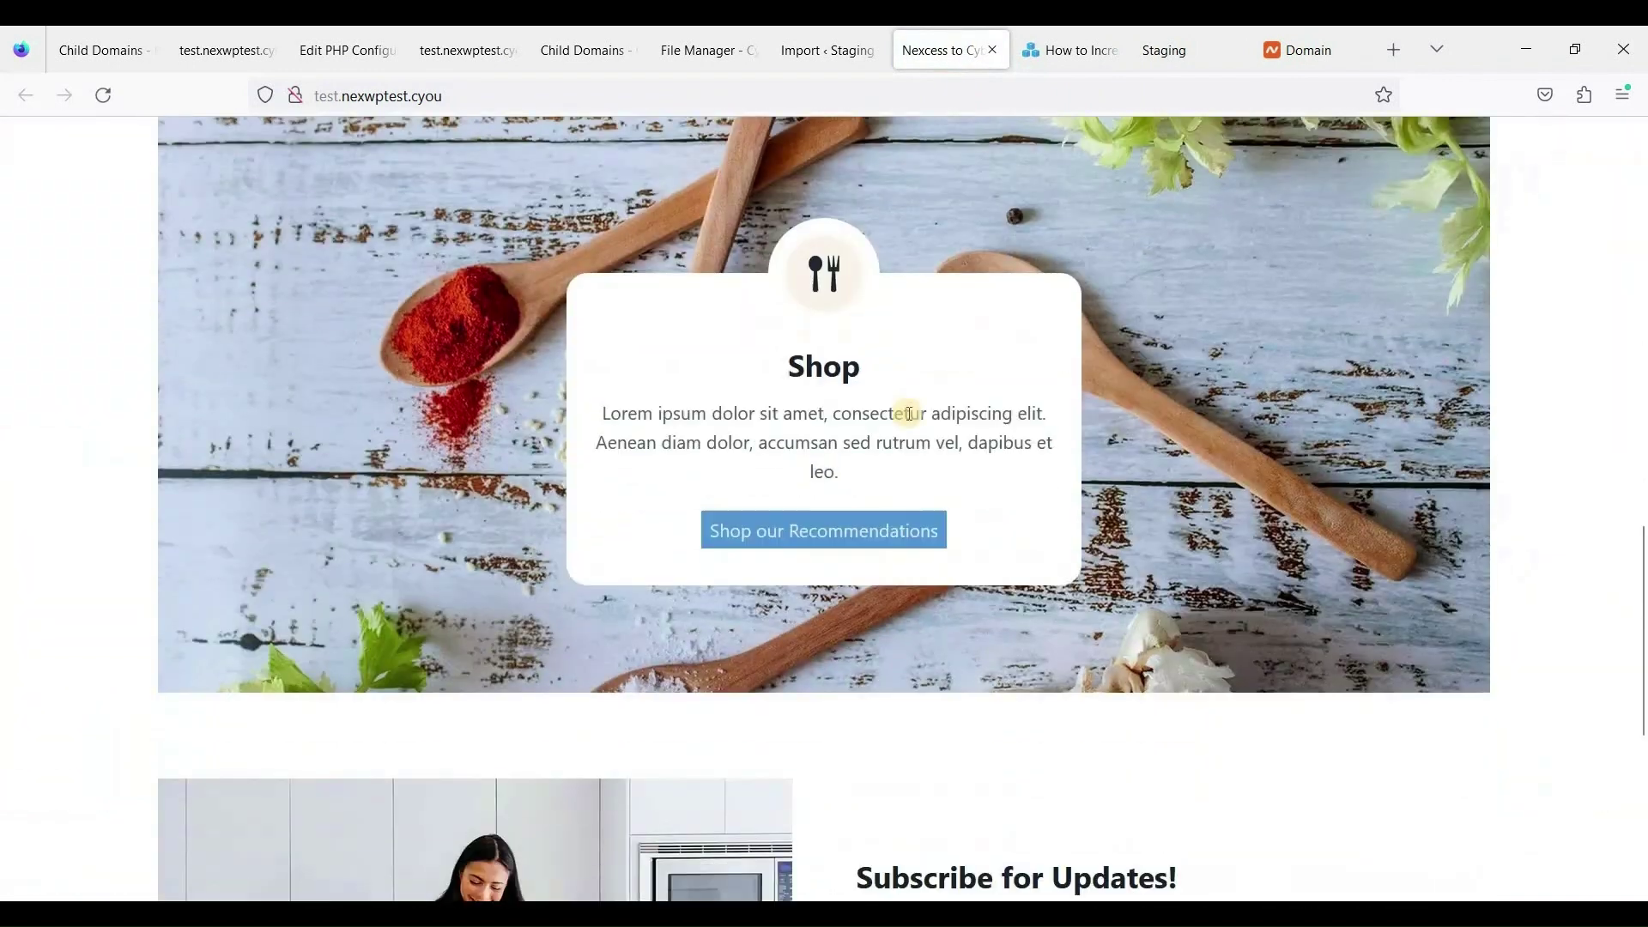
pyautogui.scroll(15, 921, 424)
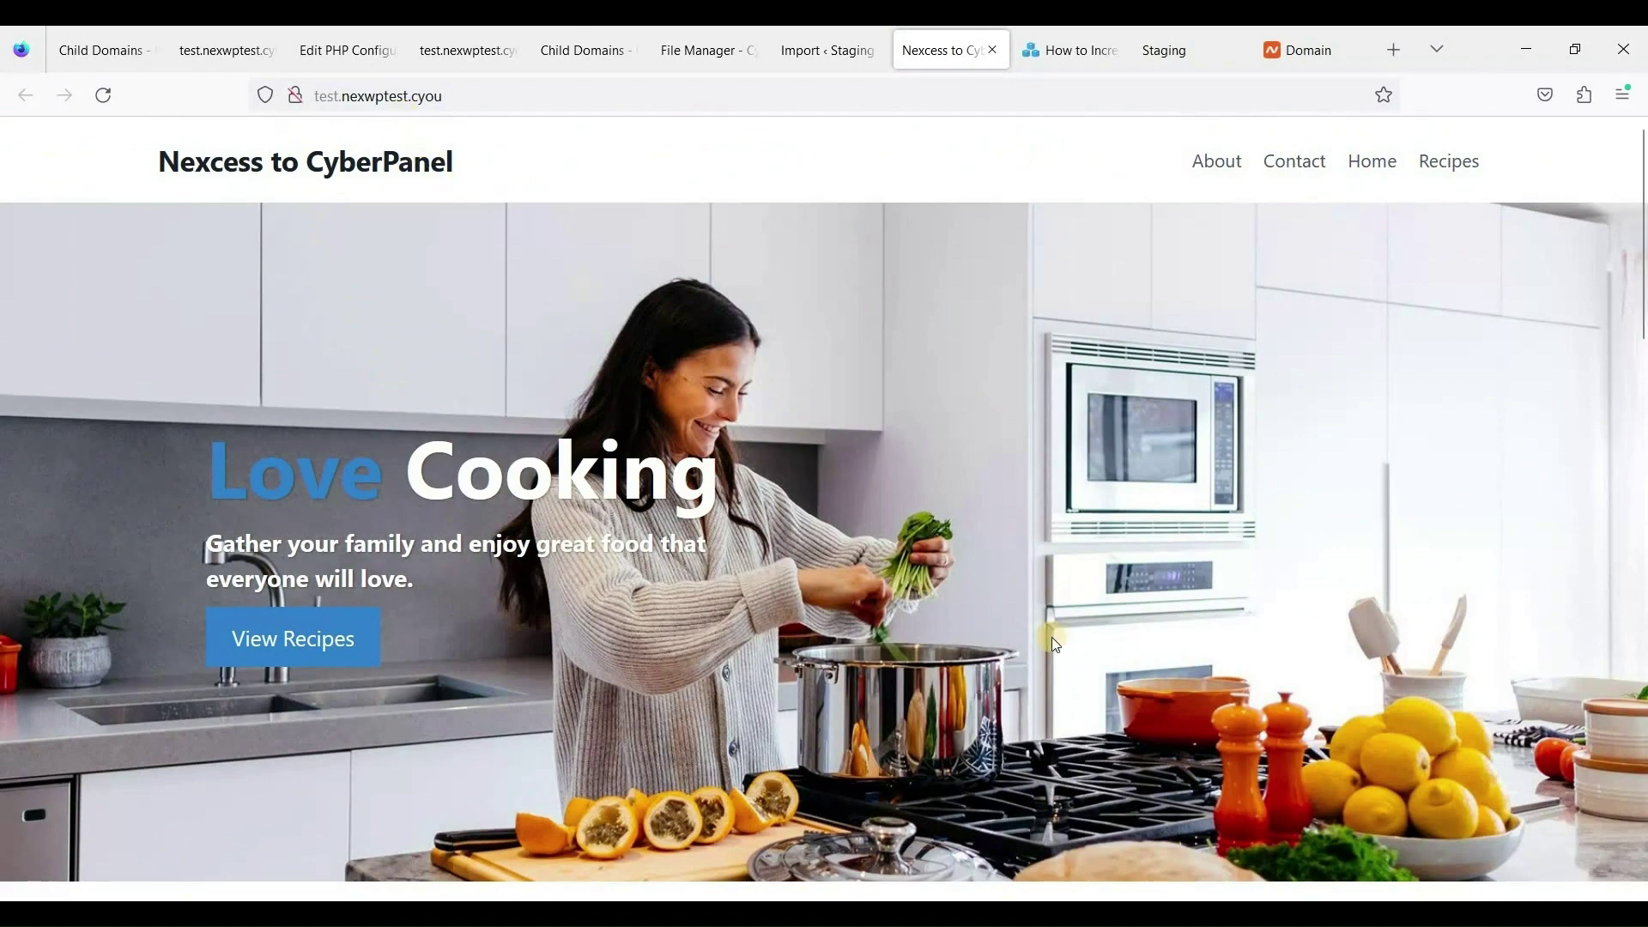
pyautogui.scroll(-10, 937, 543)
pyautogui.scroll(10, 901, 503)
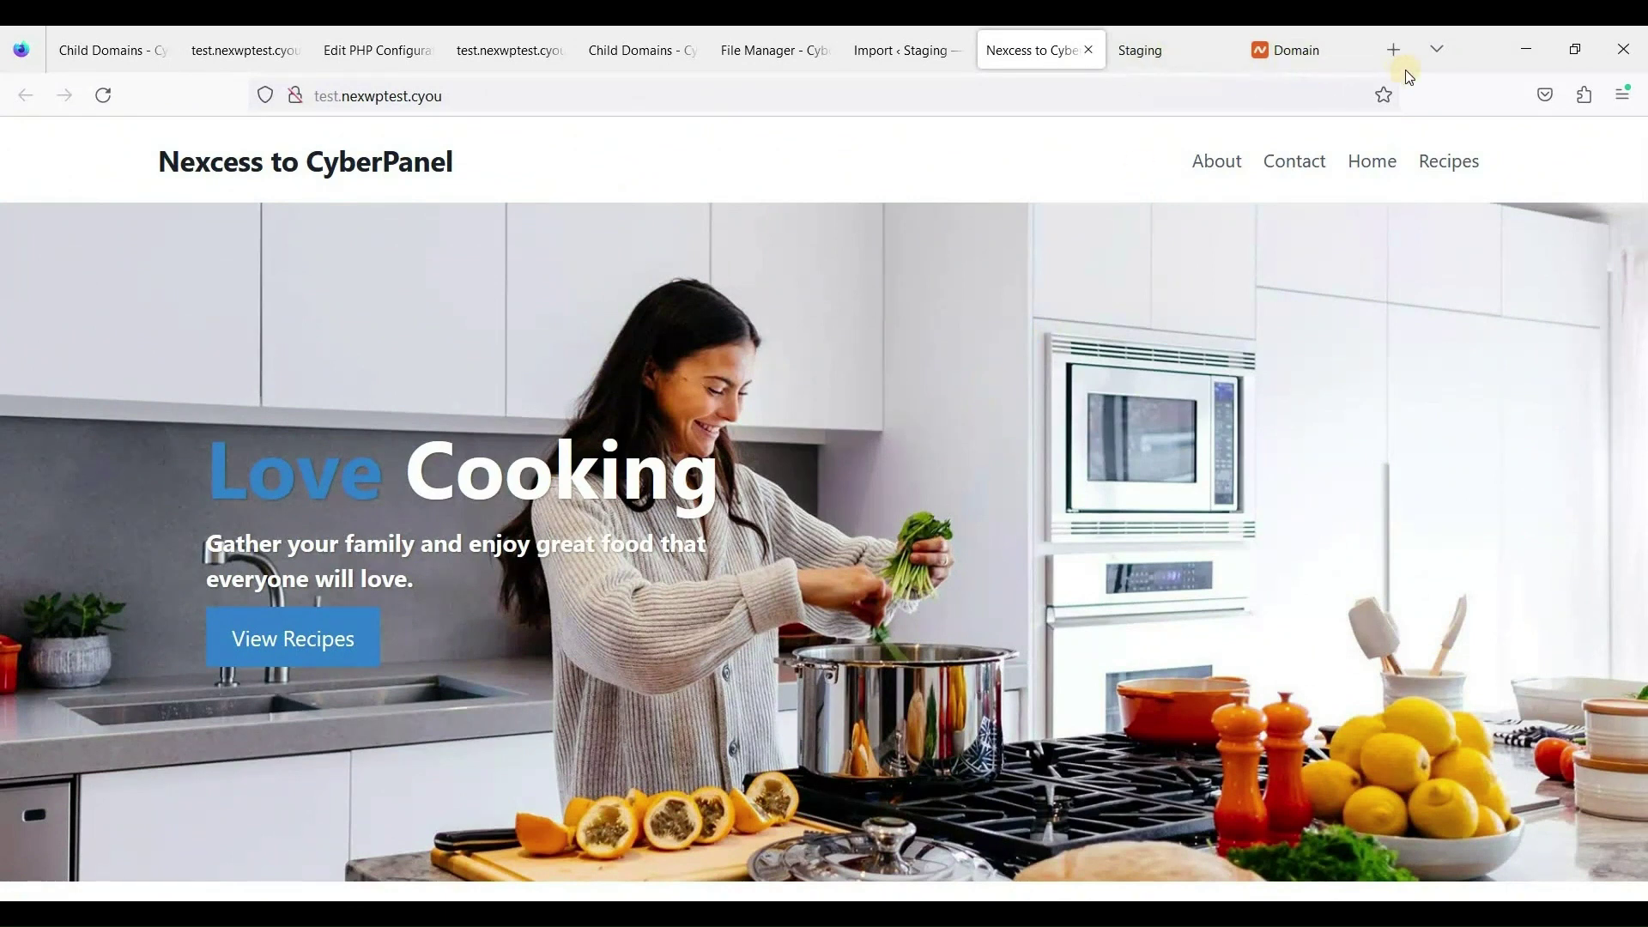
# Reload nexwptest.cyou and compare it with the test.nexwptest.cyou copy.
pyautogui.click(1120, 65)
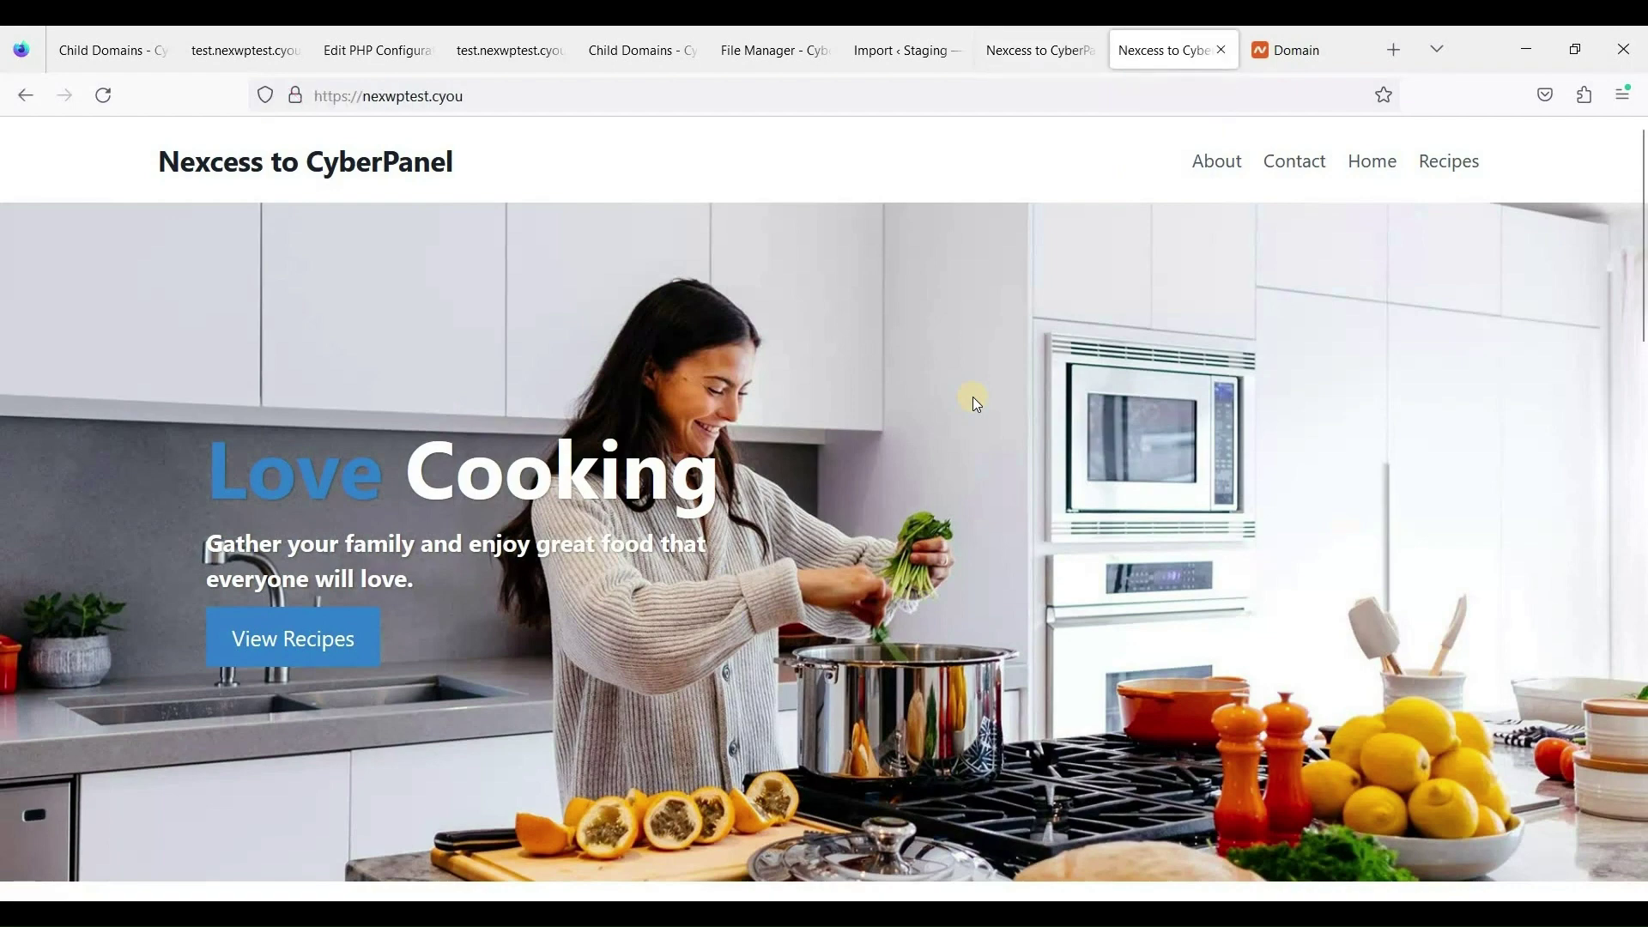
pyautogui.scroll(-3, 956, 491)
pyautogui.scroll(3, 741, 459)
pyautogui.rightClick(625, 188)
pyautogui.press('F5')
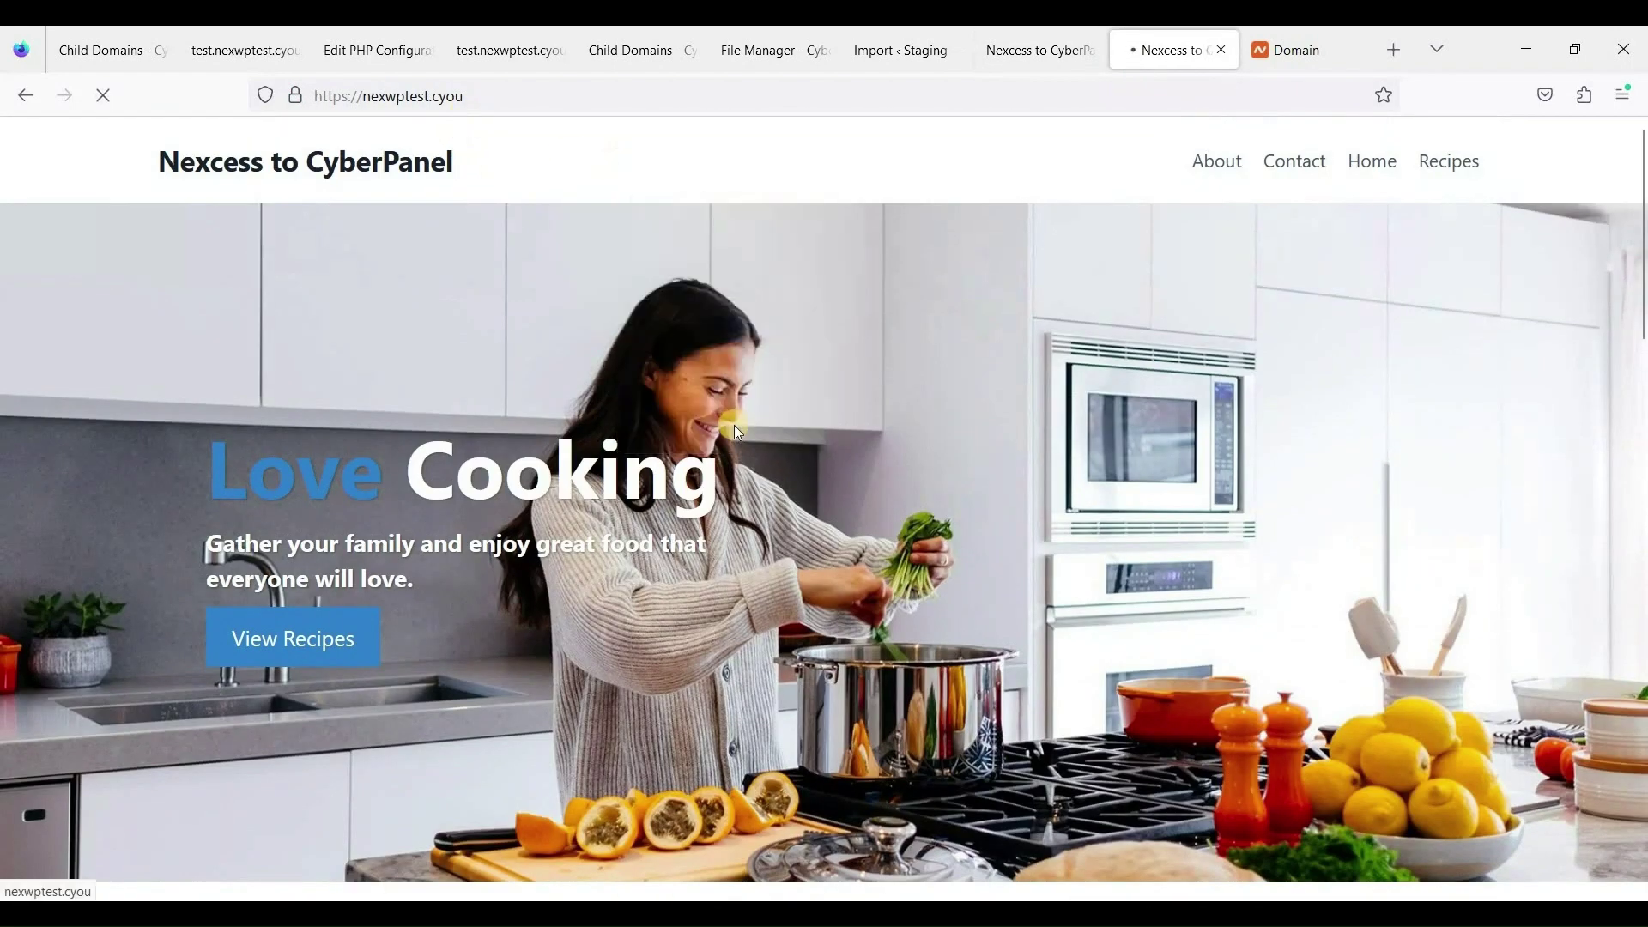
pyautogui.scroll(-15, 817, 463)
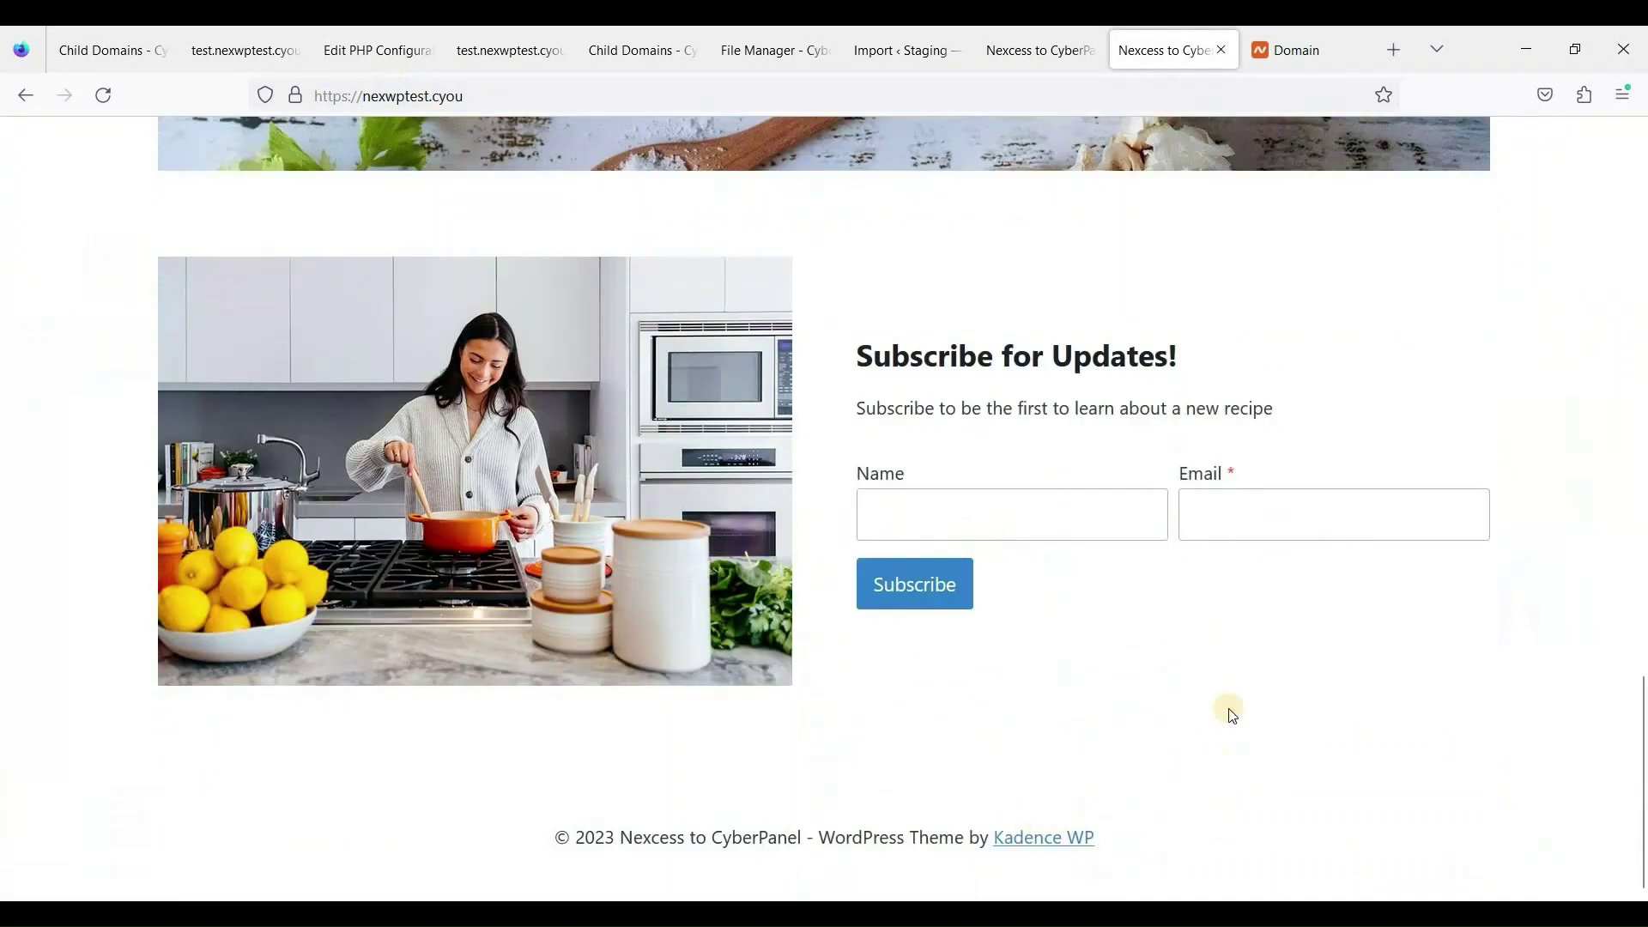
pyautogui.scroll(15, 1183, 546)
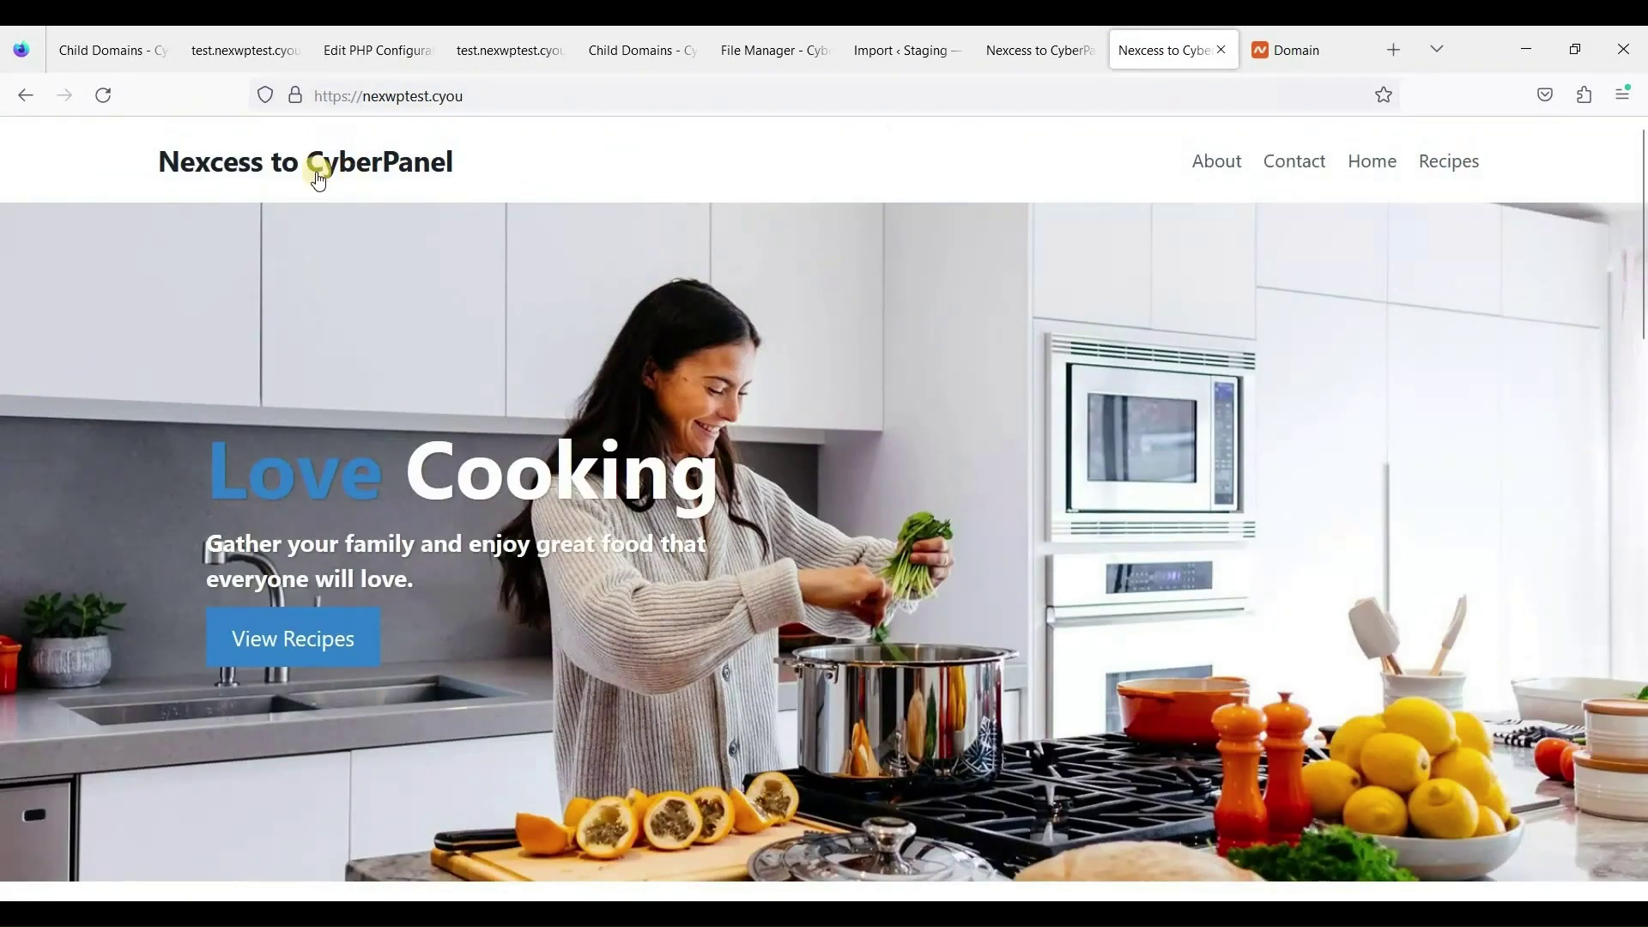
pyautogui.click(1034, 49)
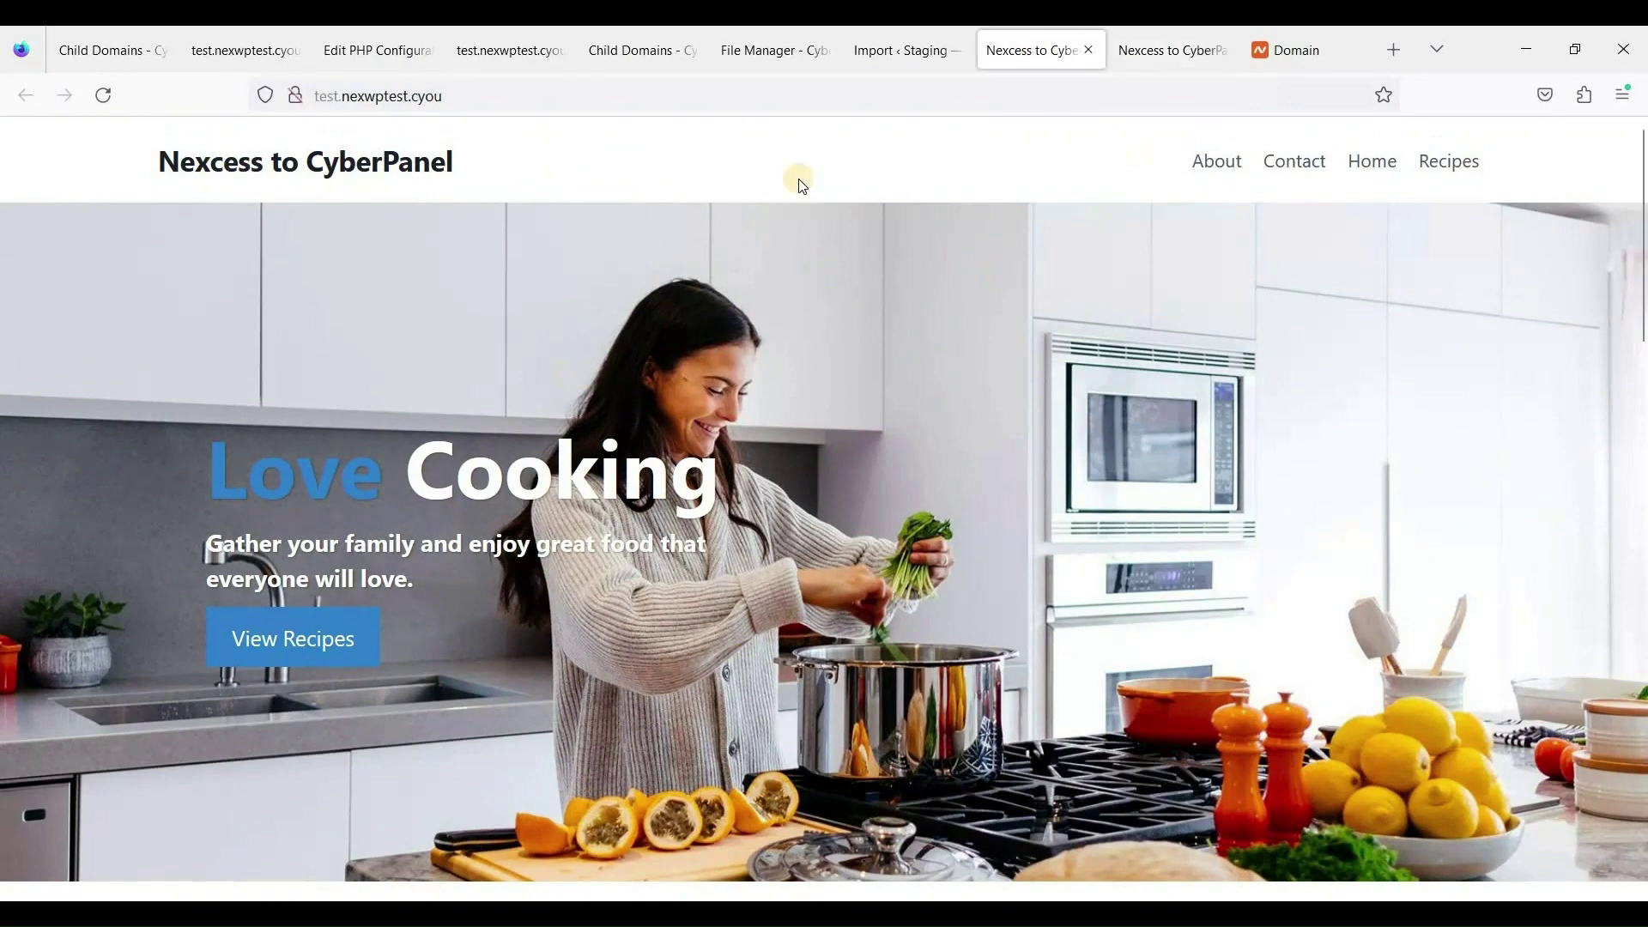
pyautogui.scroll(-15, 847, 581)
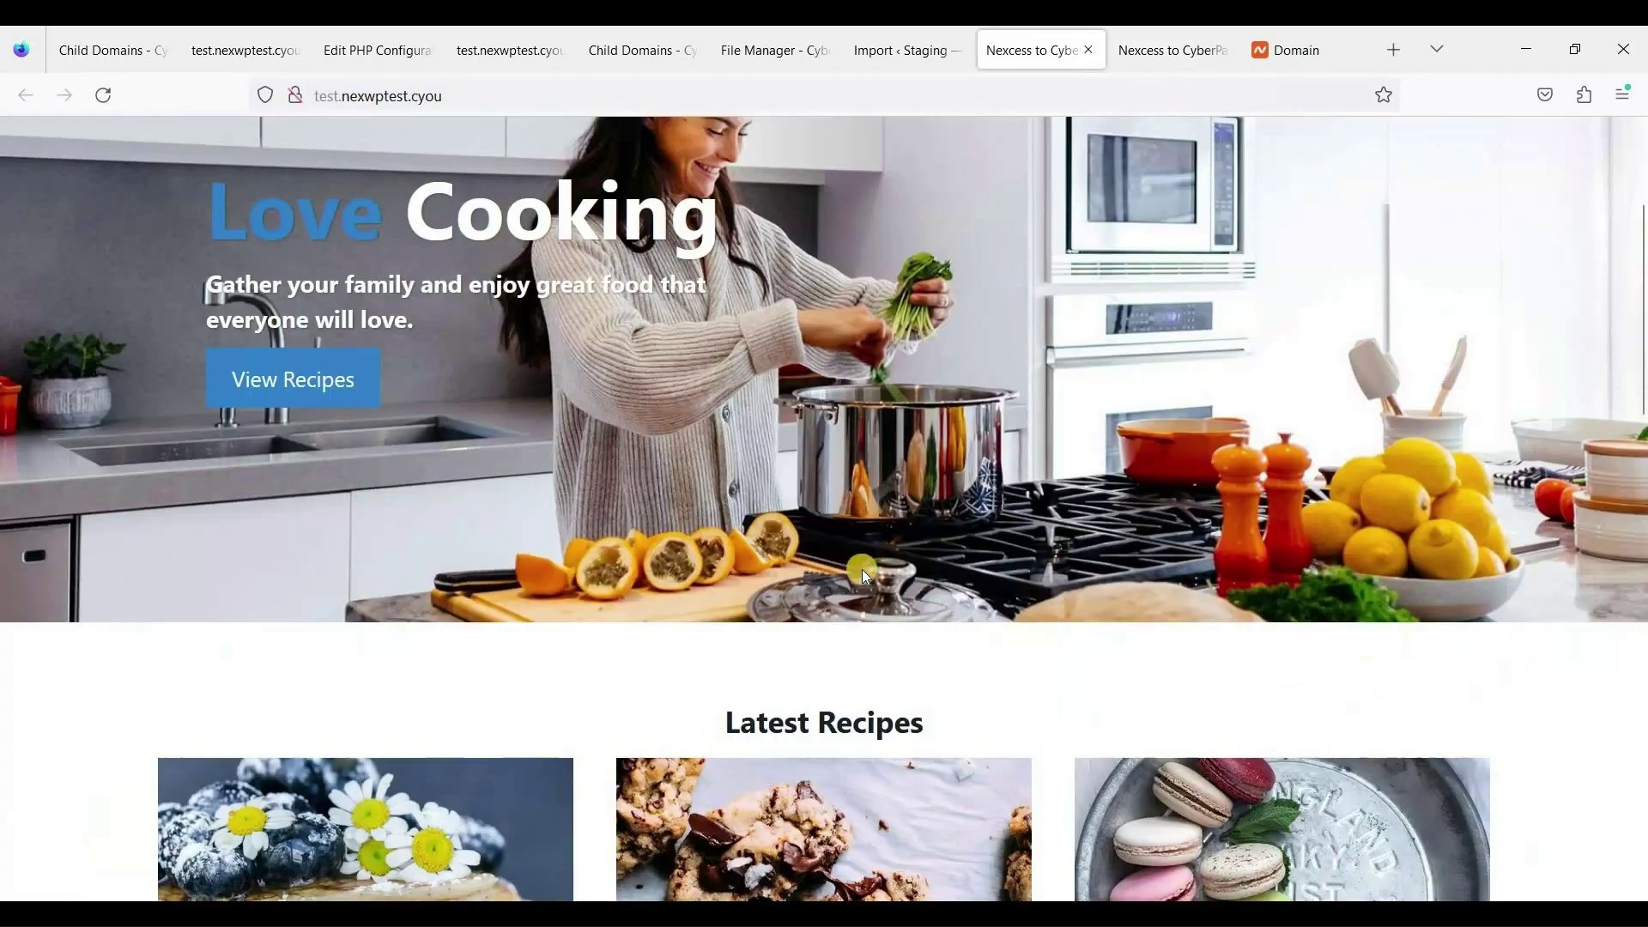
pyautogui.scroll(15, 899, 599)
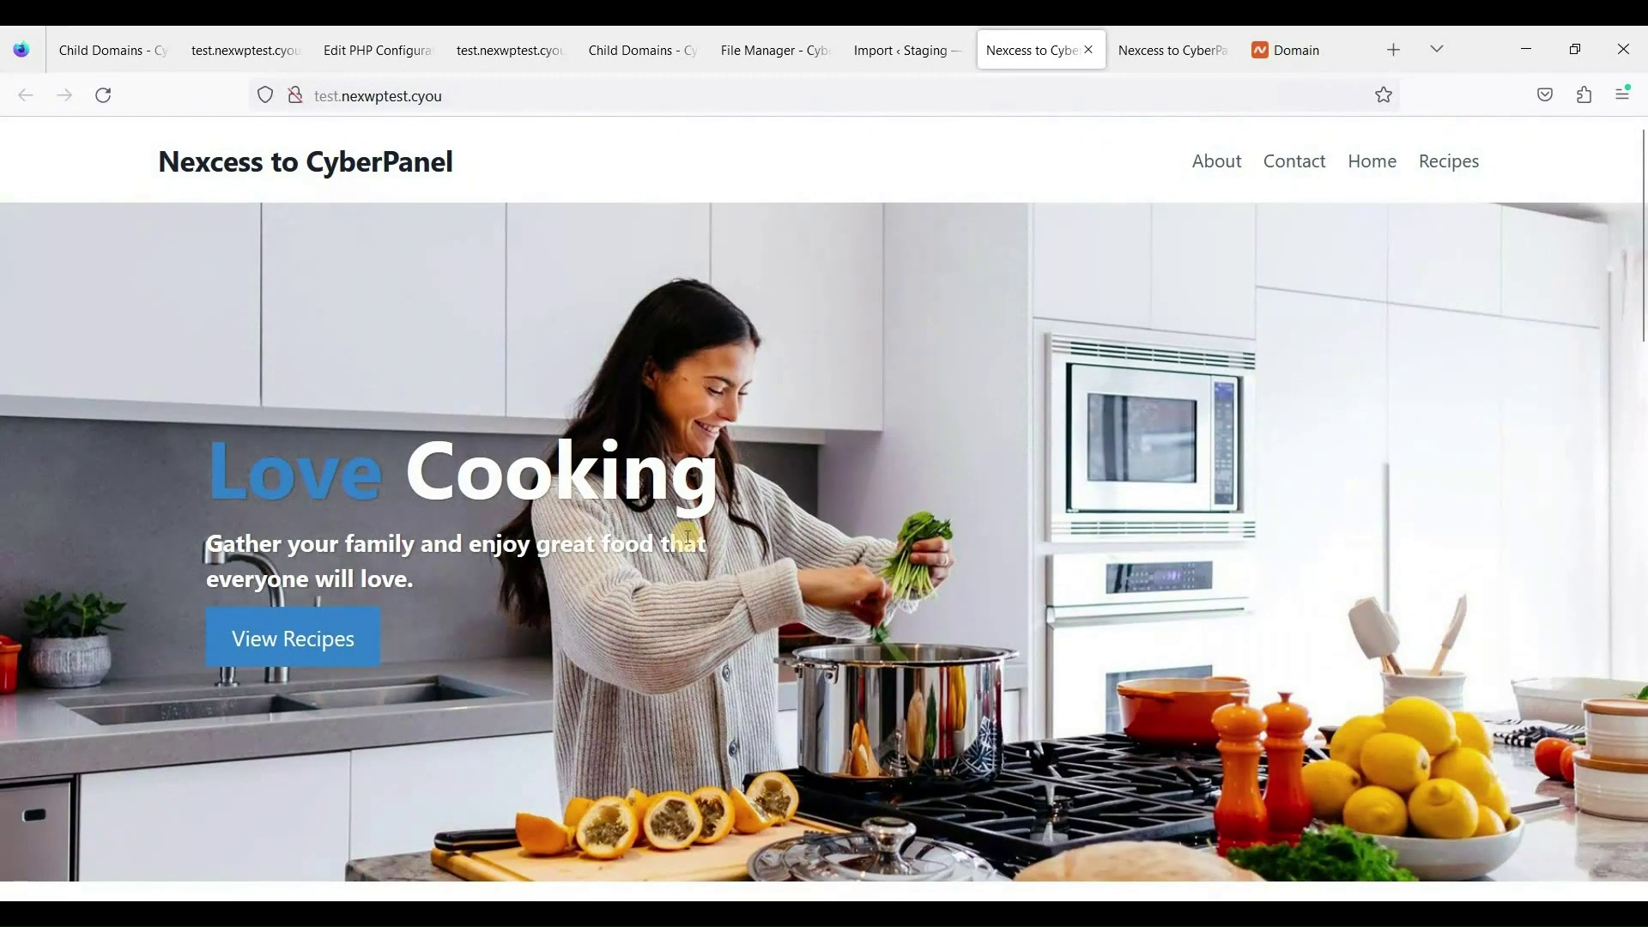
pyautogui.scroll(-1, 795, 543)
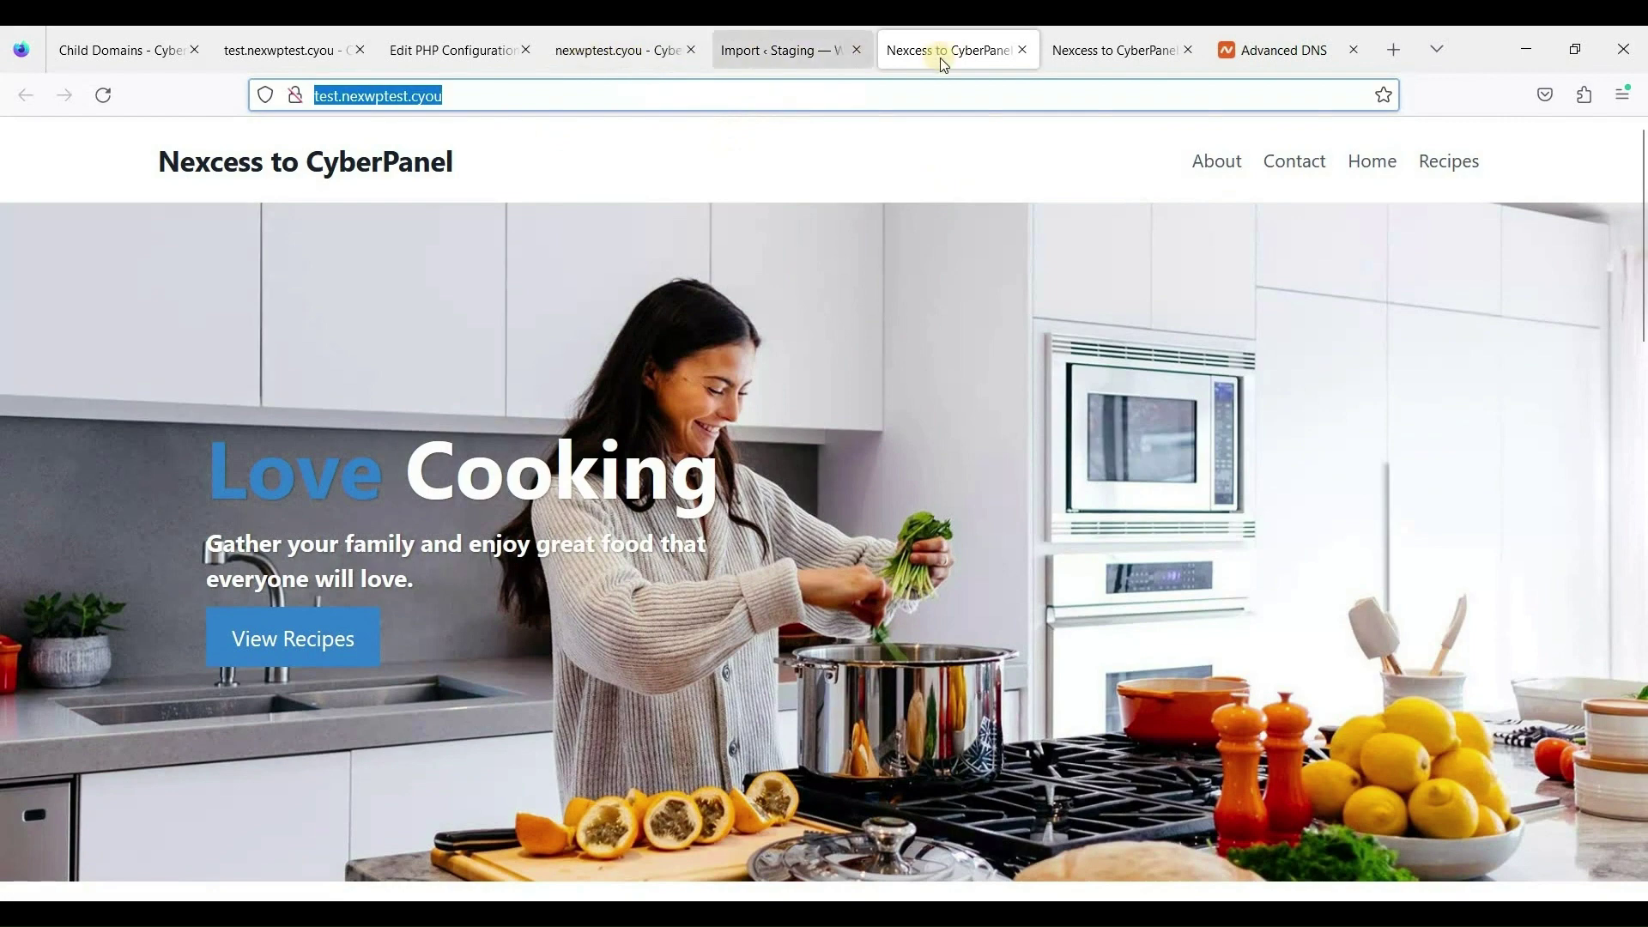
# Preview the nexwptest.cyou site from its CyberPanel website page.
pyautogui.click(1097, 53)
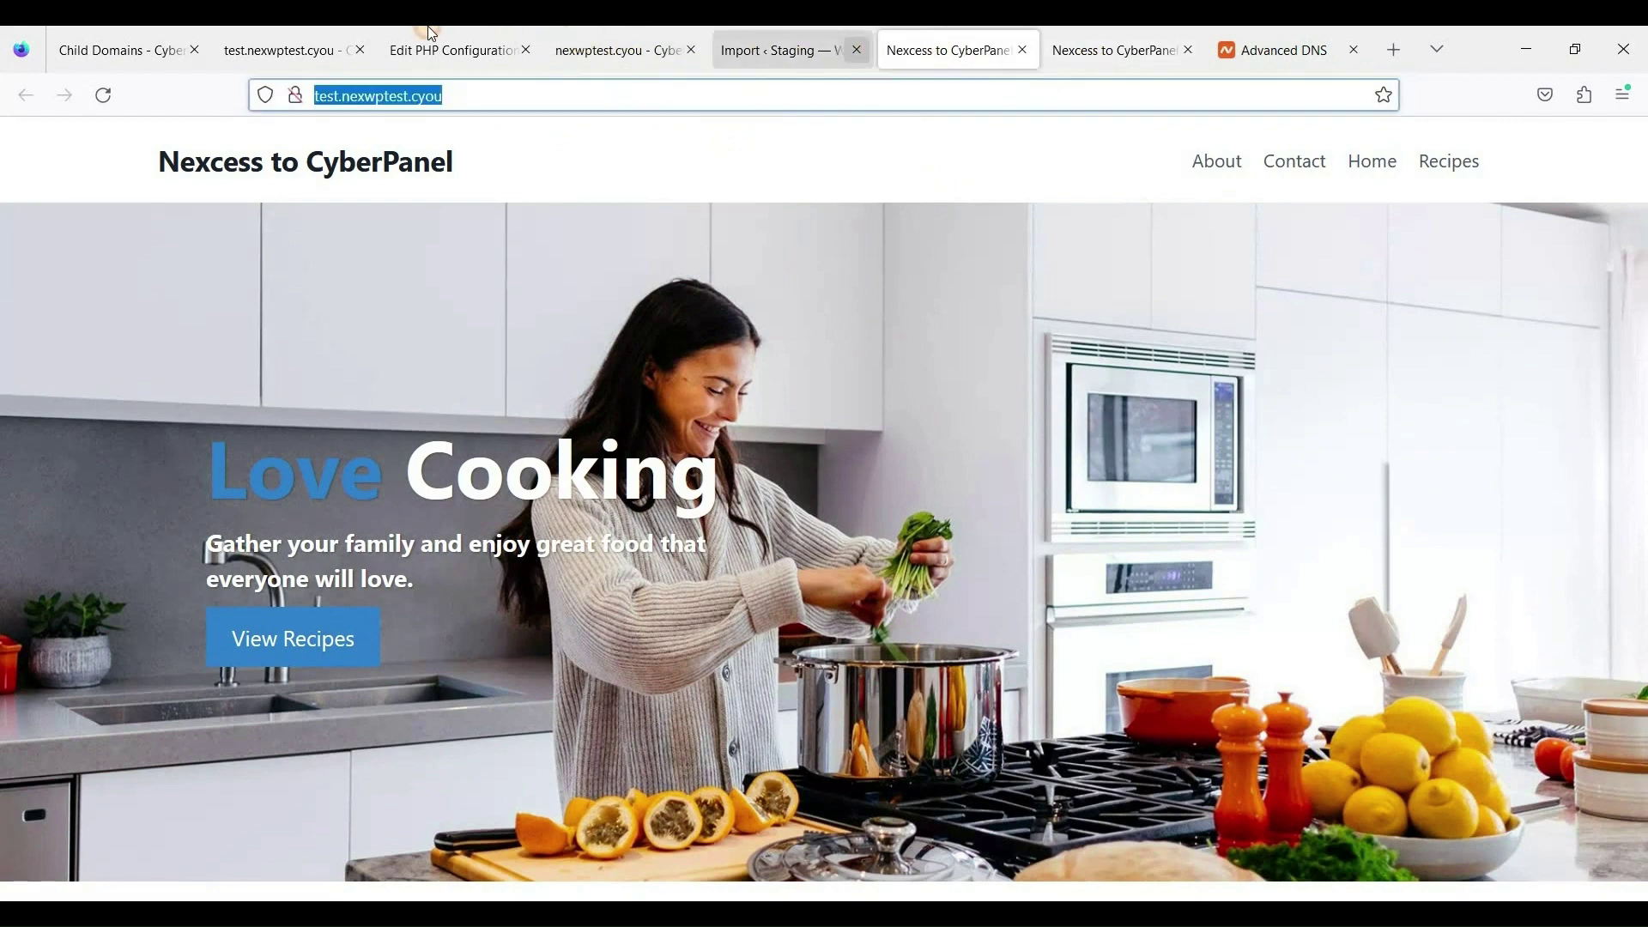
pyautogui.click(618, 49)
pyautogui.click(429, 50)
pyautogui.click(642, 50)
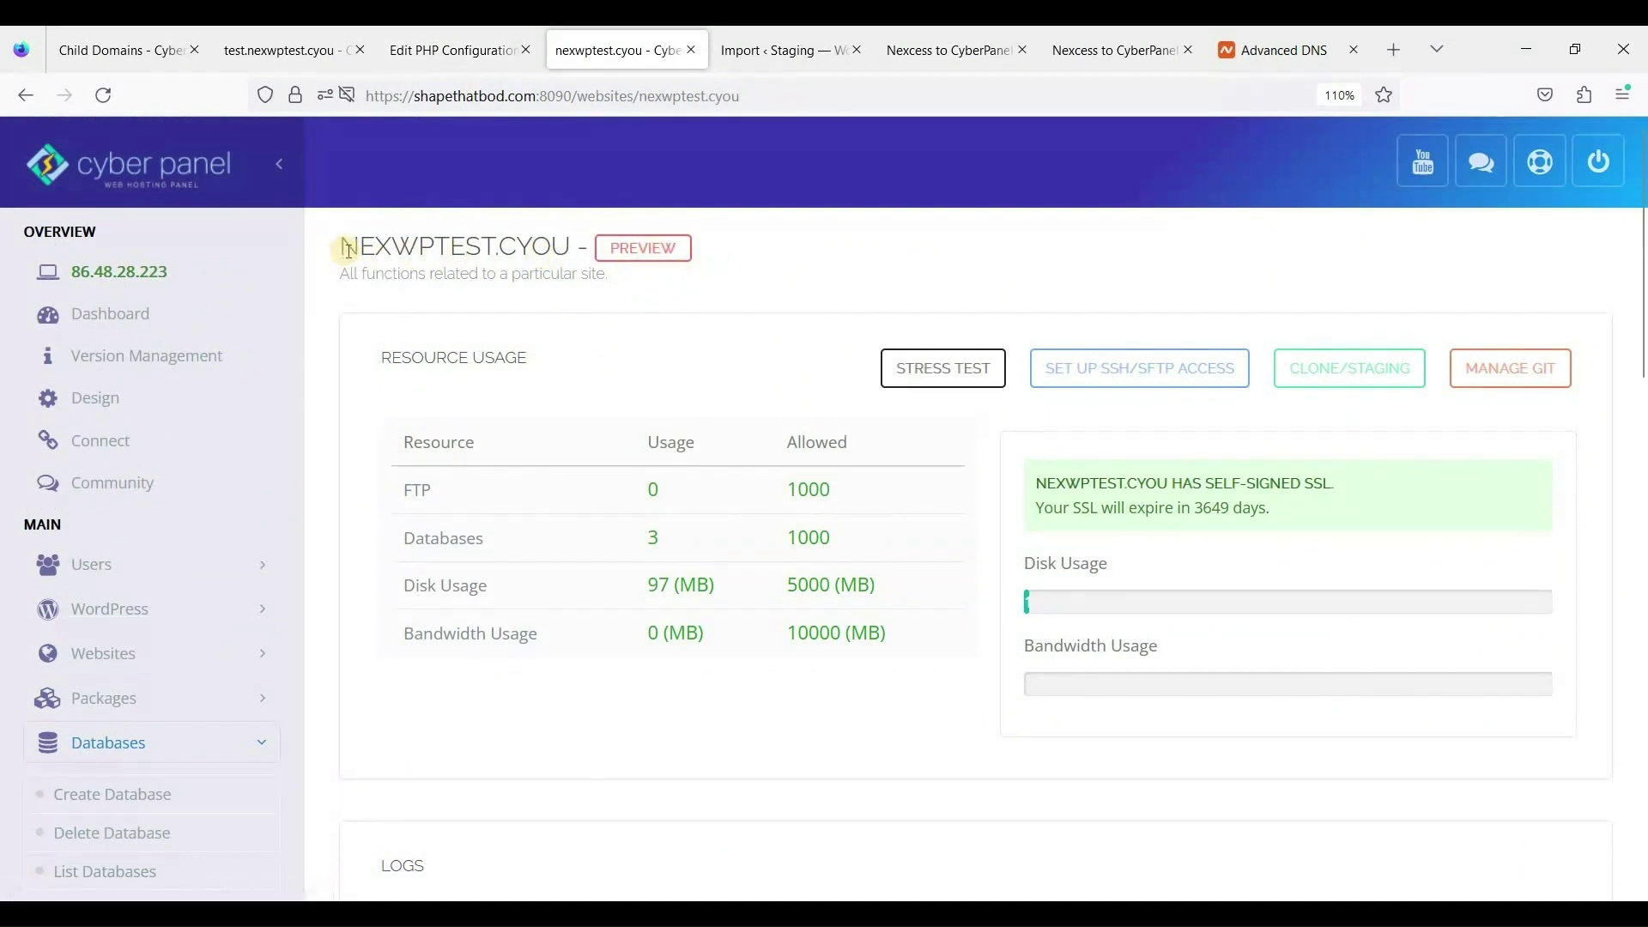
pyautogui.moveTo(549, 248); pyautogui.dragTo(340, 247)
pyautogui.click(631, 264)
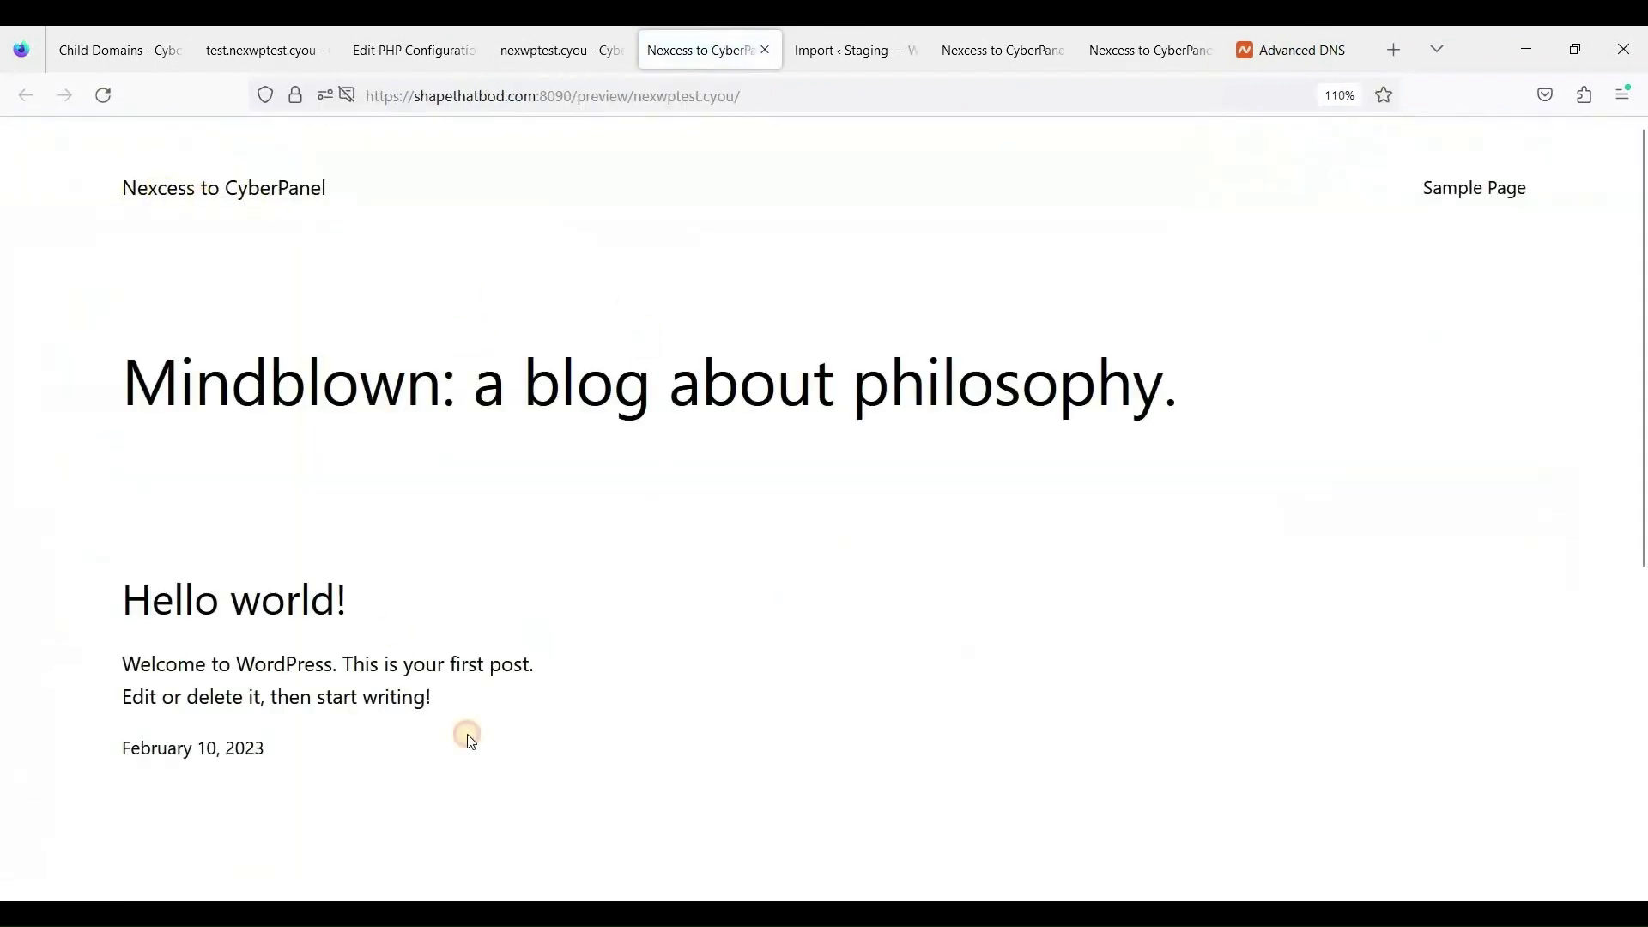
pyautogui.hotkey('ctrl', 'a')
pyautogui.click(153, 211)
pyautogui.moveTo(153, 210); pyautogui.dragTo(455, 700)
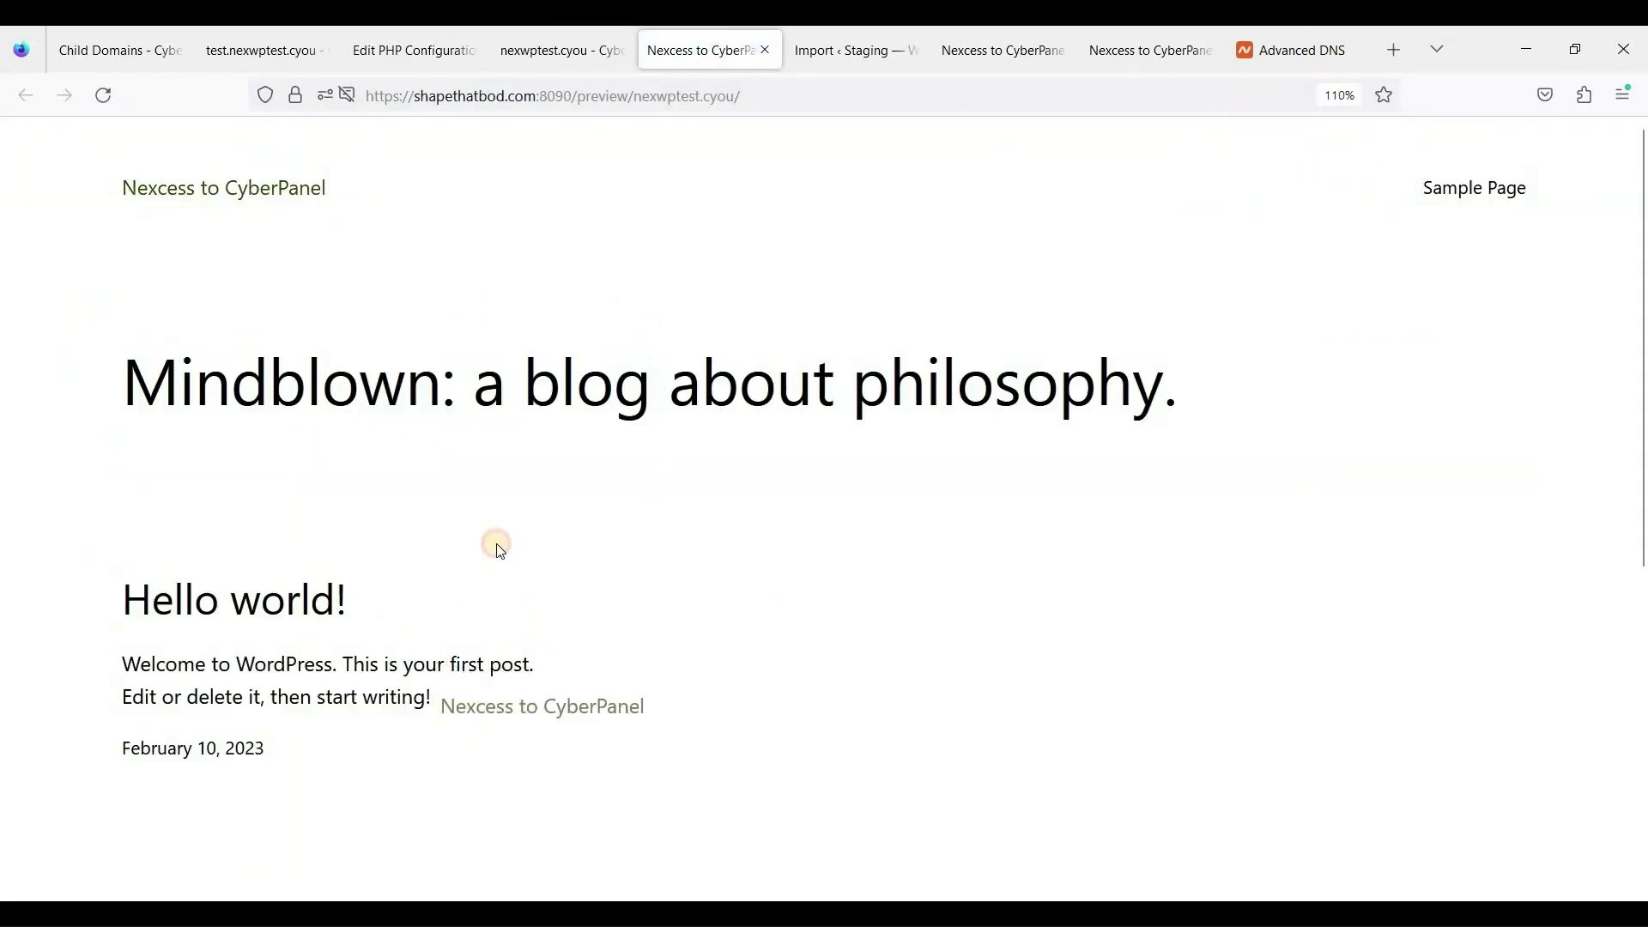
# Close the site preview tab and return to the CyberPanel nexwptest.cyou page.
pyautogui.click(598, 56)
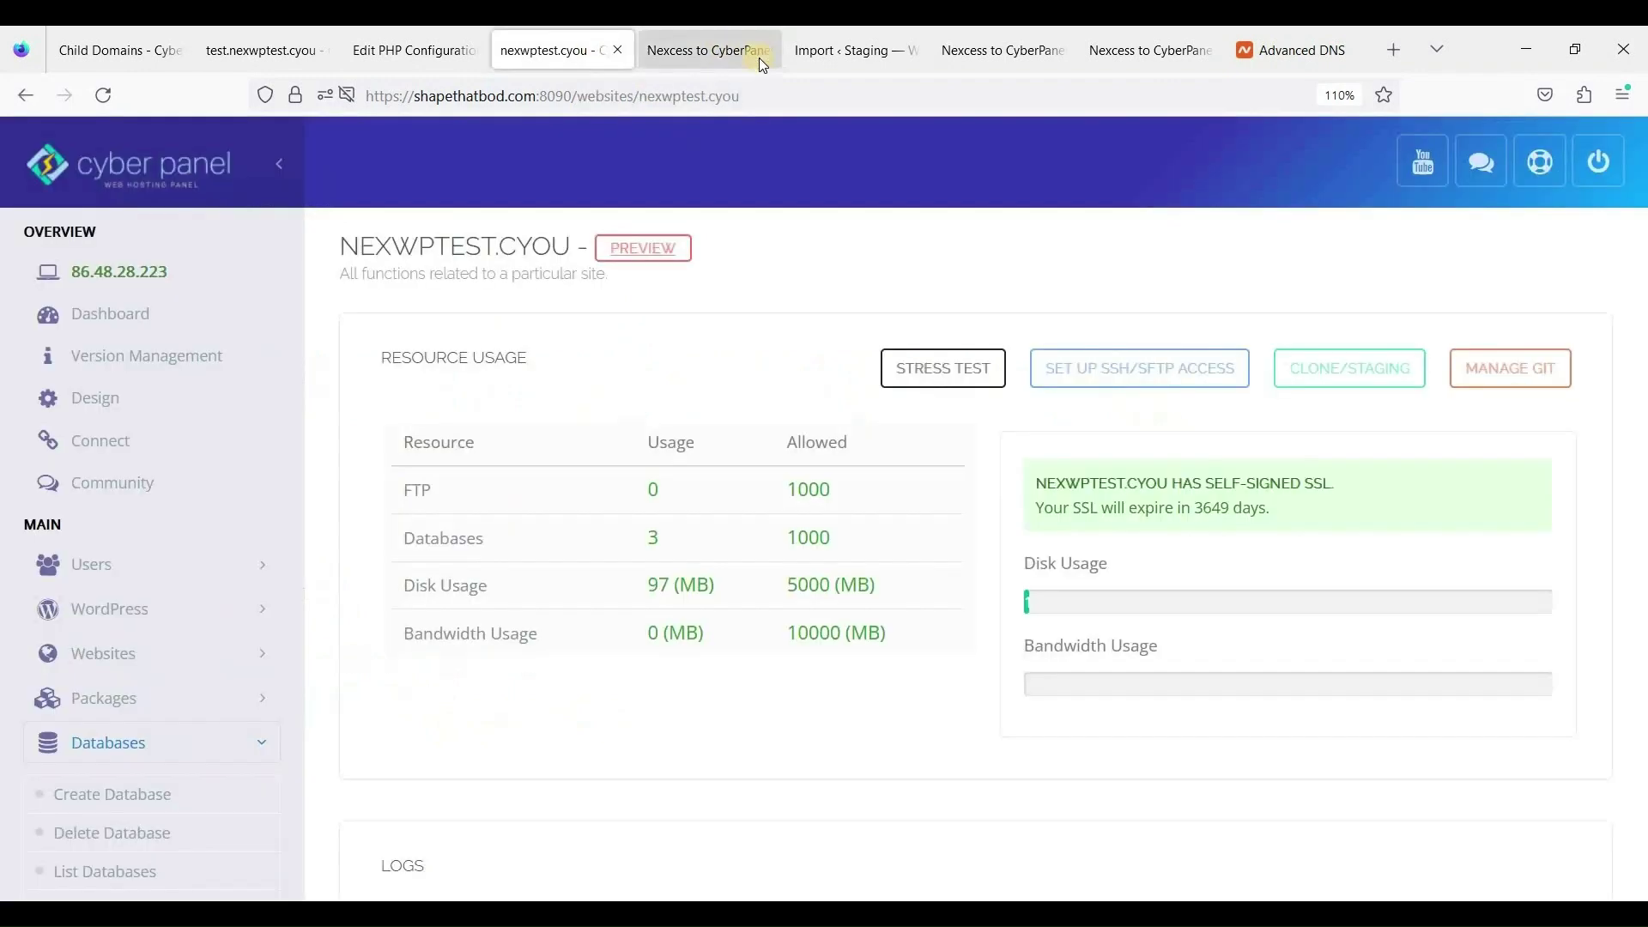
pyautogui.click(759, 57)
pyautogui.click(766, 50)
pyautogui.hotkey('ctrl', 'shift', 'Tab')
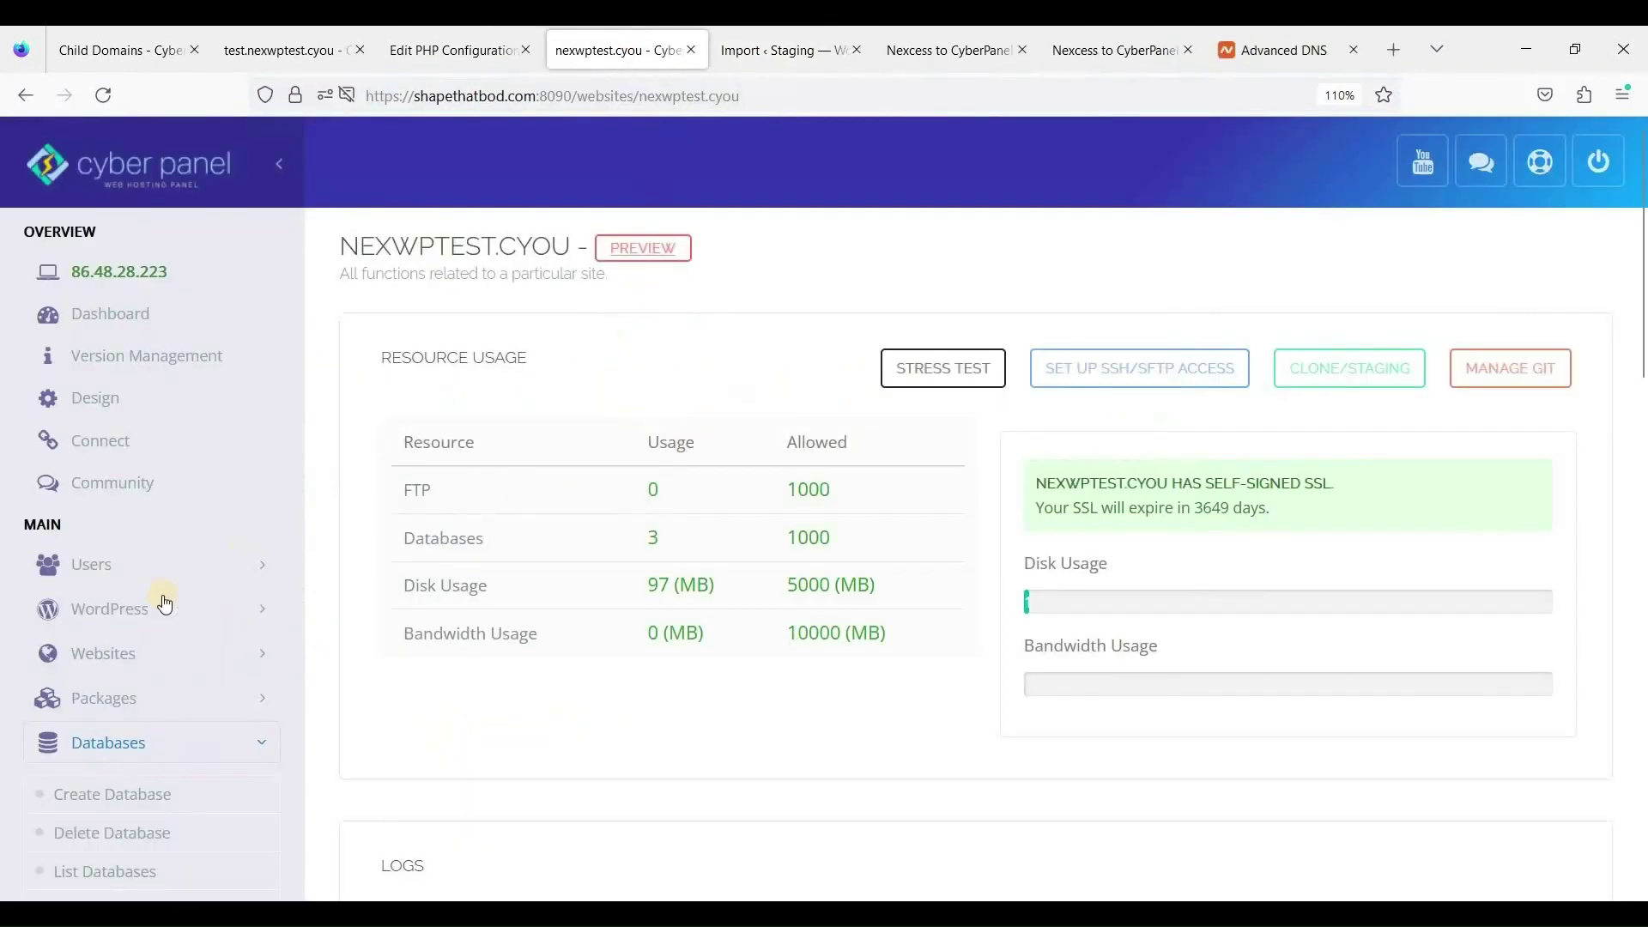
# Open Websites > List Domains to show the child domains.
pyautogui.scroll(-2, 311, 620)
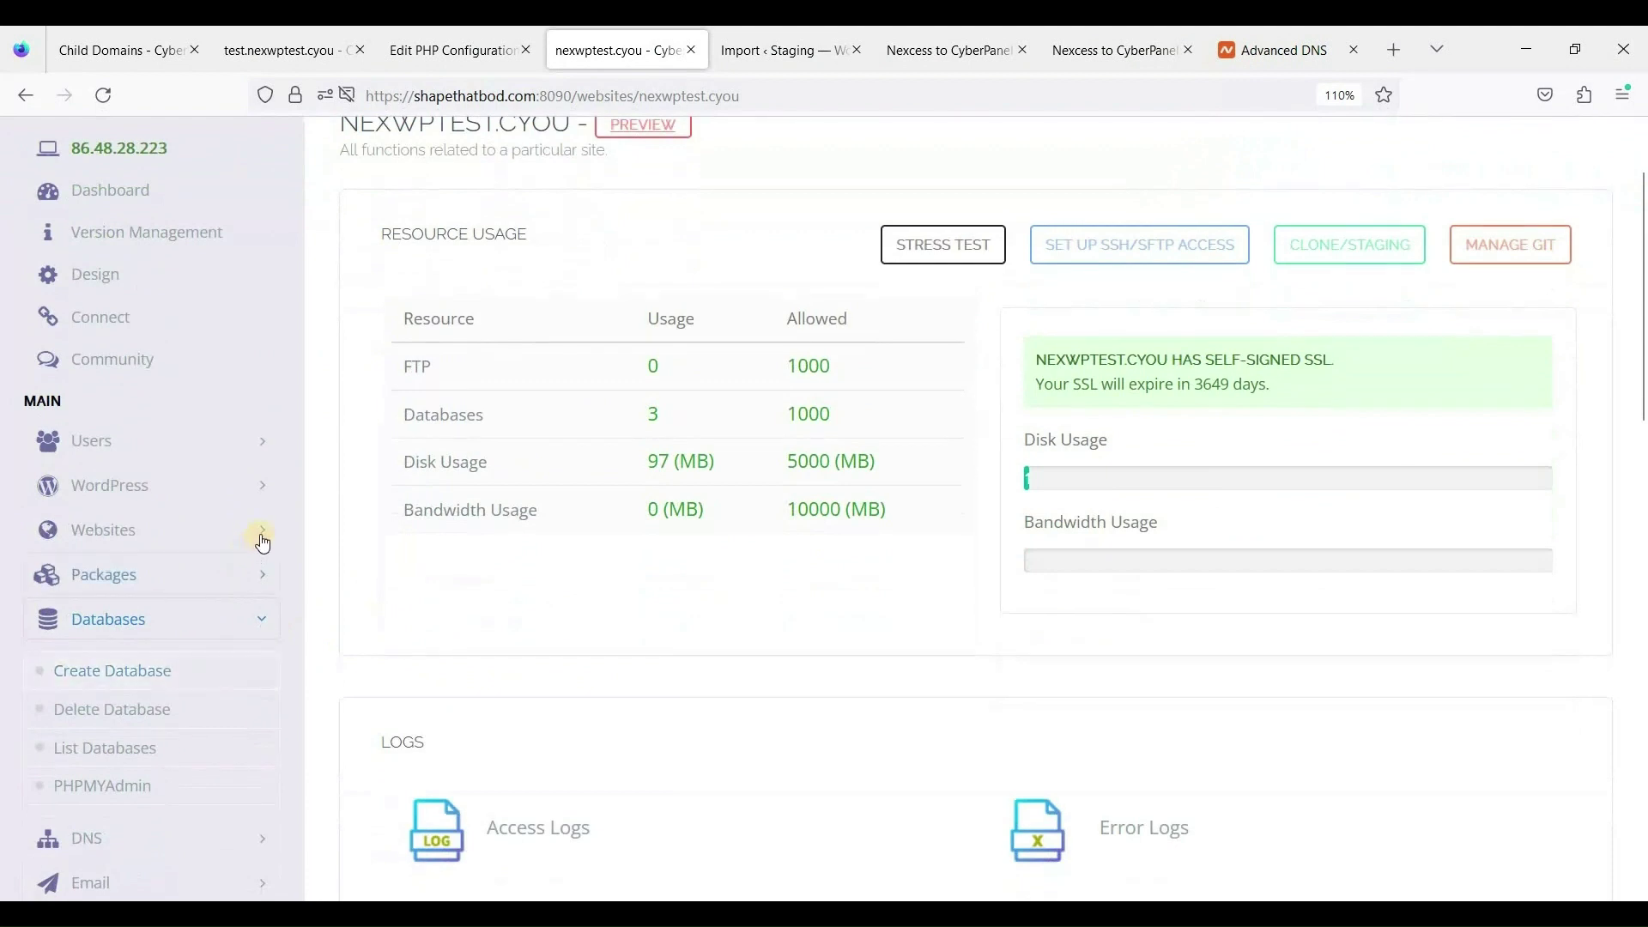
pyautogui.click(258, 531)
pyautogui.scroll(-2, 228, 609)
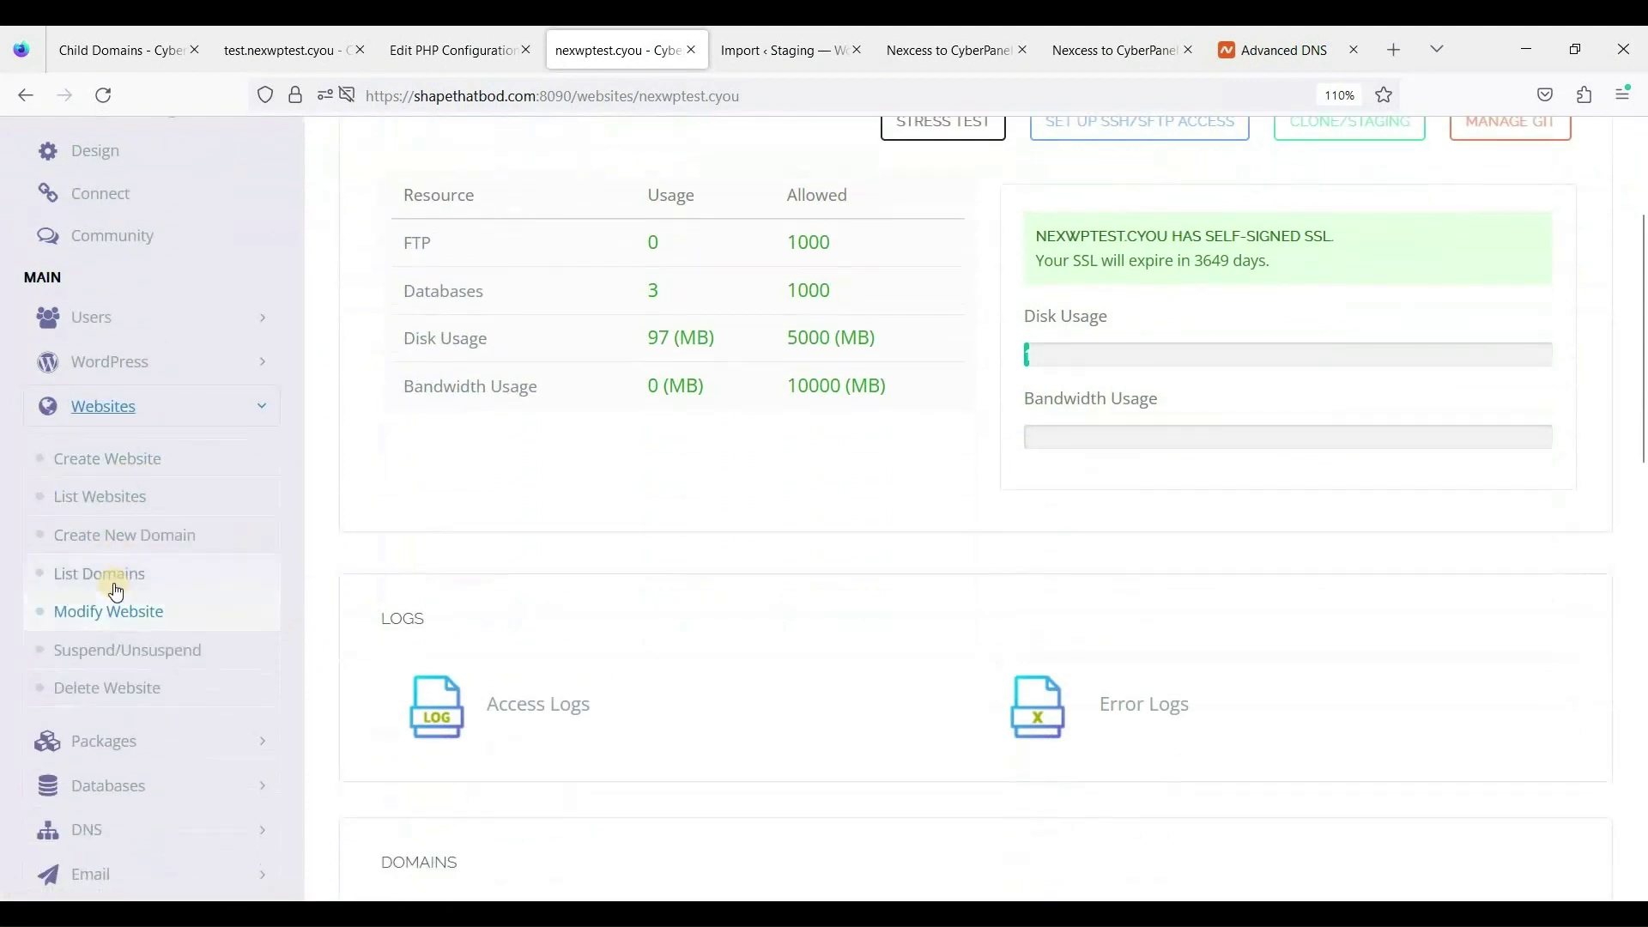
pyautogui.click(107, 575)
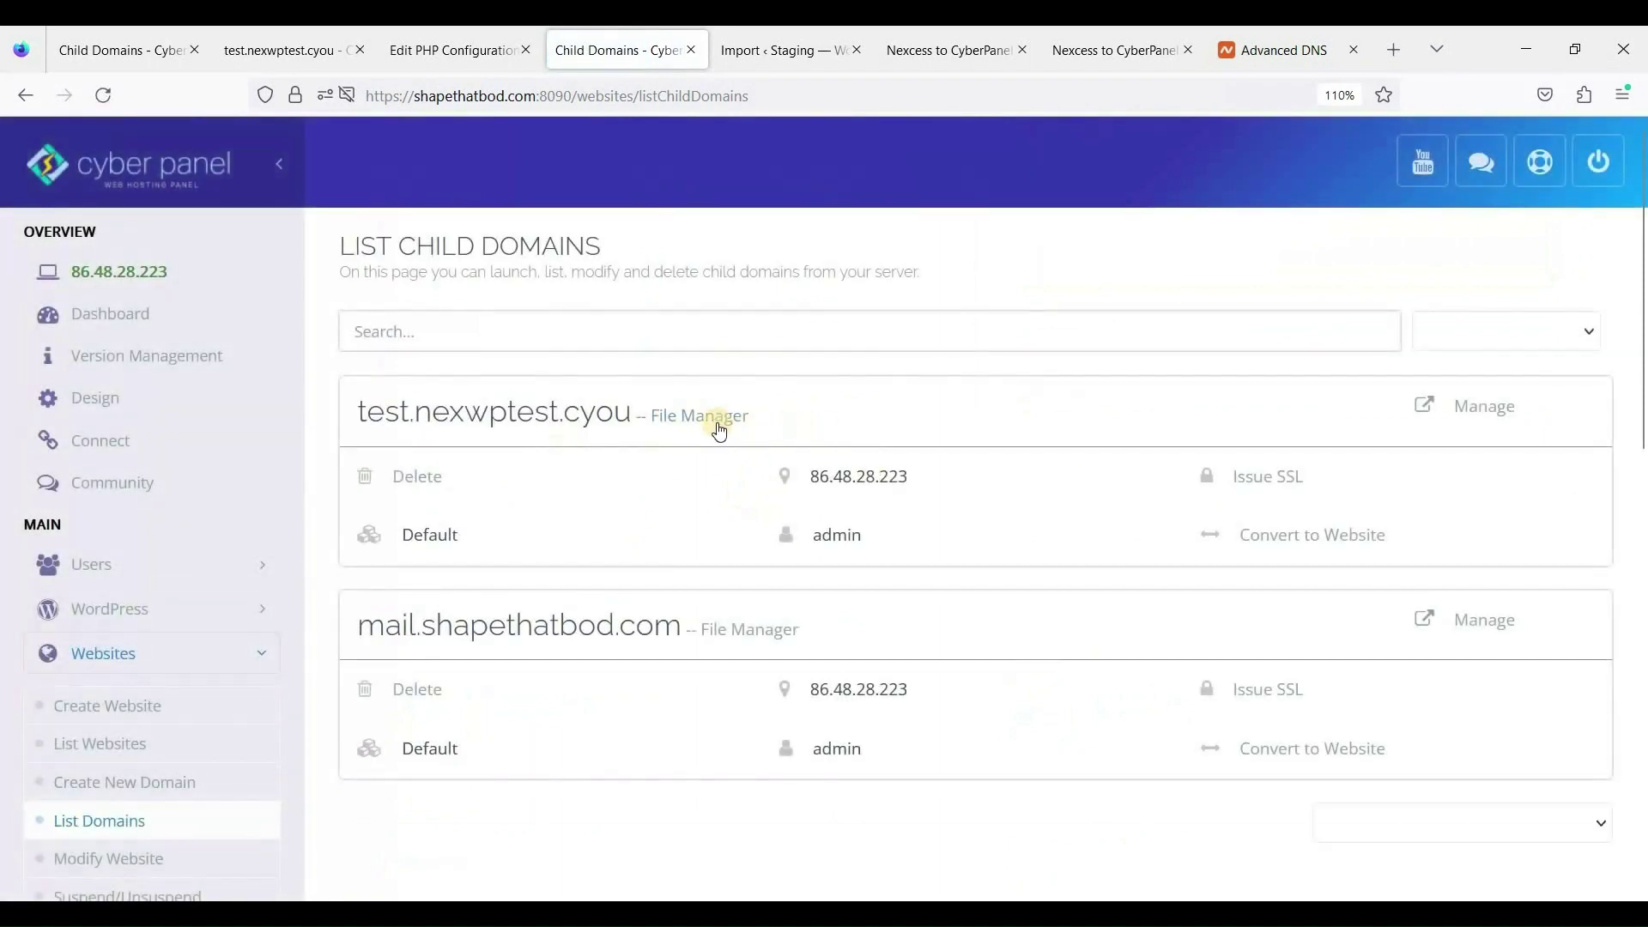
# Open File Manager in the /home/nexwptest.cyou/test.nexwptest.cyou folder.
pyautogui.click(782, 464)
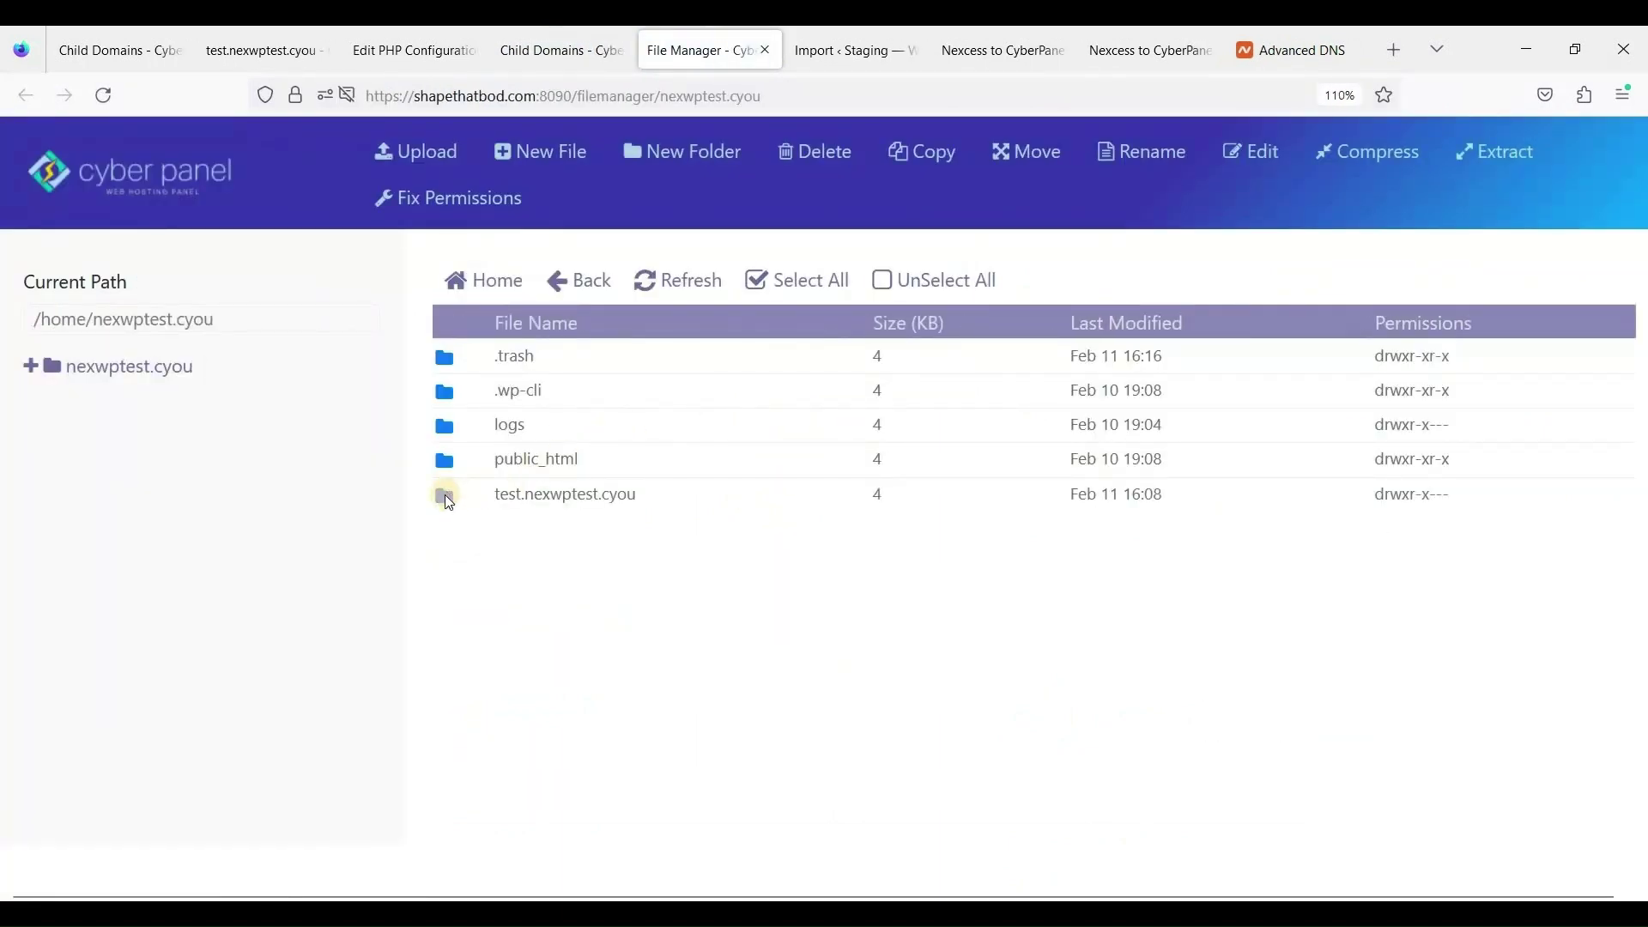
pyautogui.doubleClick(446, 497)
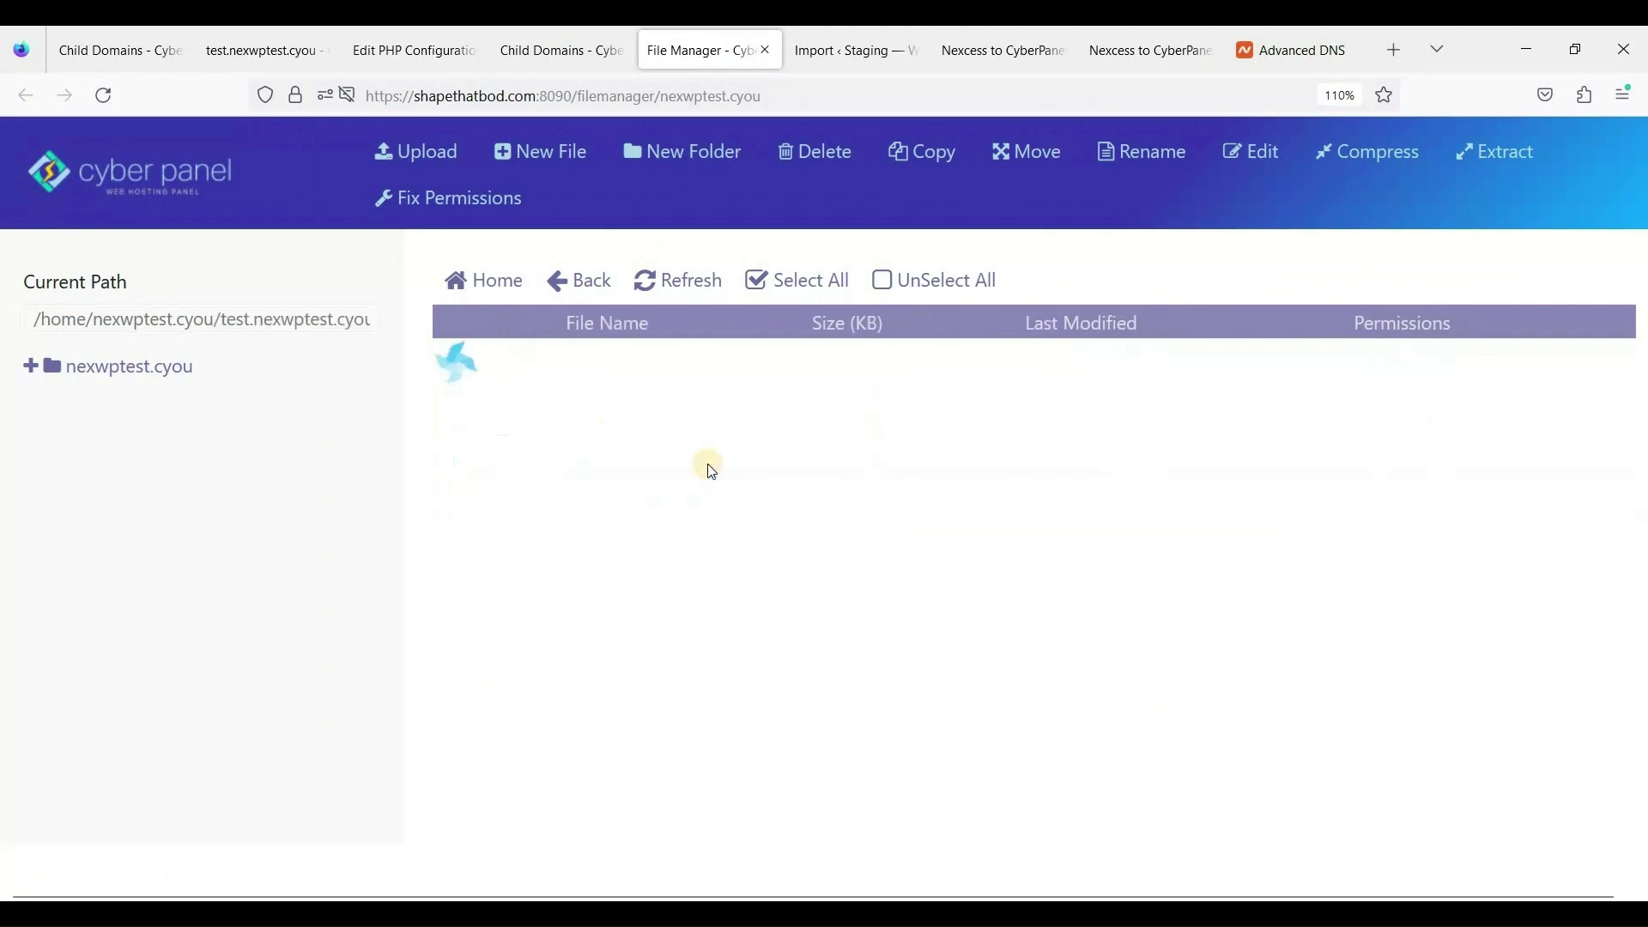
pyautogui.scroll(-3, 738, 490)
pyautogui.scroll(3, 686, 476)
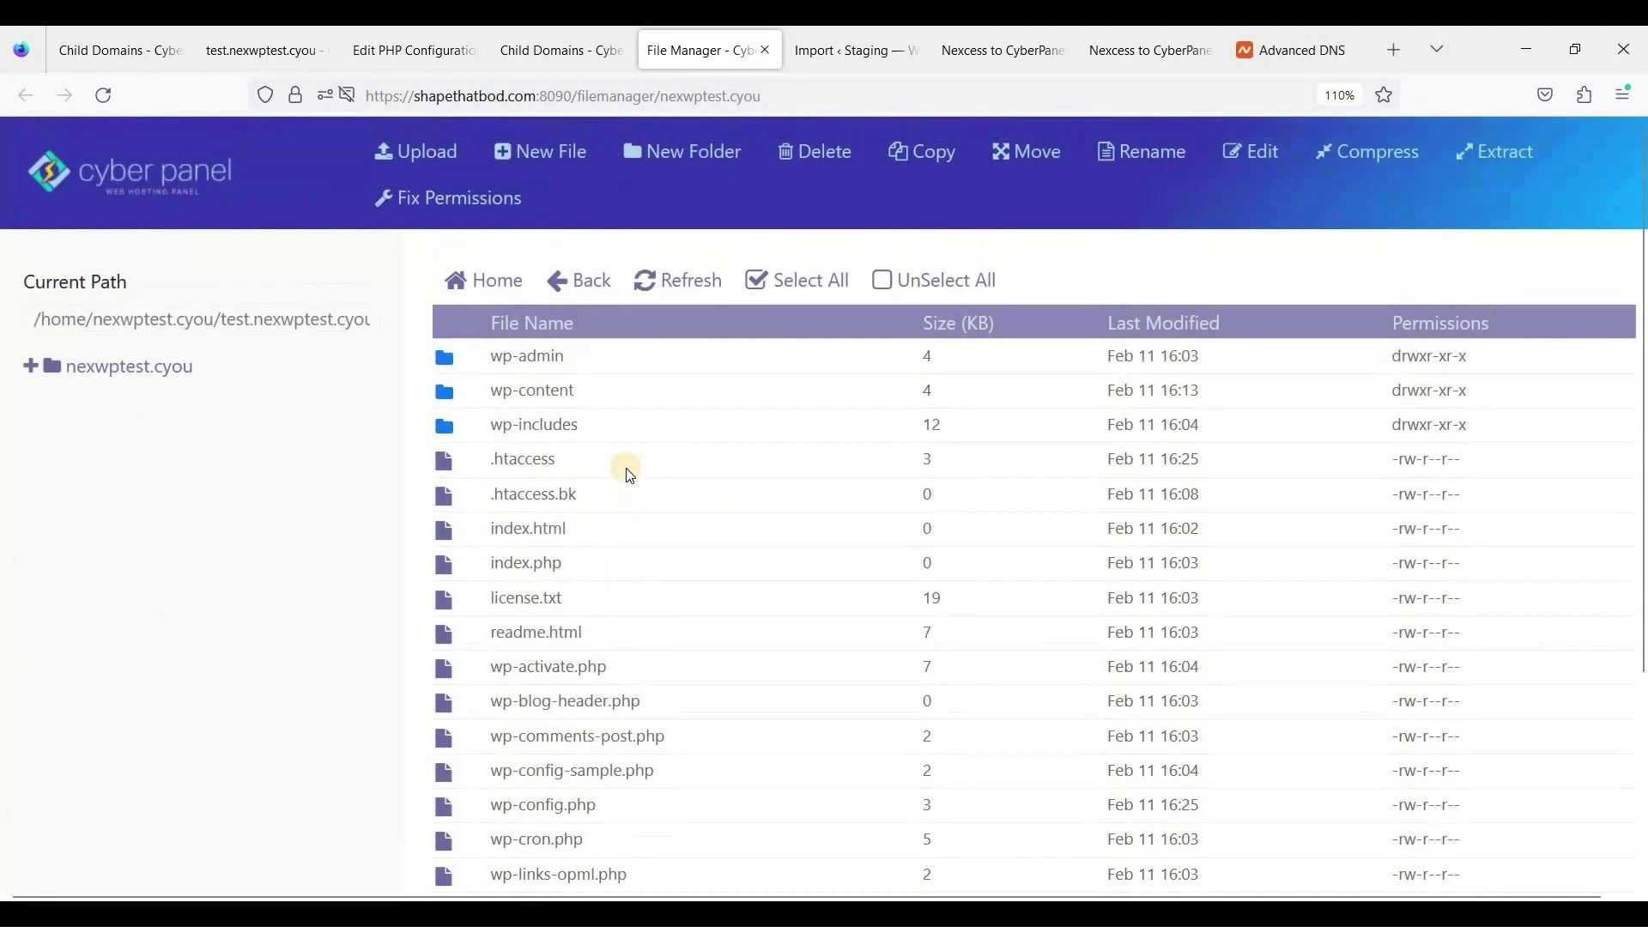
pyautogui.scroll(-3, 584, 446)
pyautogui.scroll(3, 563, 423)
# Select all the WordPress files and folders from wp-admin down to xmlrpc.php.
pyautogui.moveTo(504, 354); pyautogui.dragTo(612, 578)
pyautogui.scroll(-1, 600, 601)
pyautogui.scroll(-1, 554, 547)
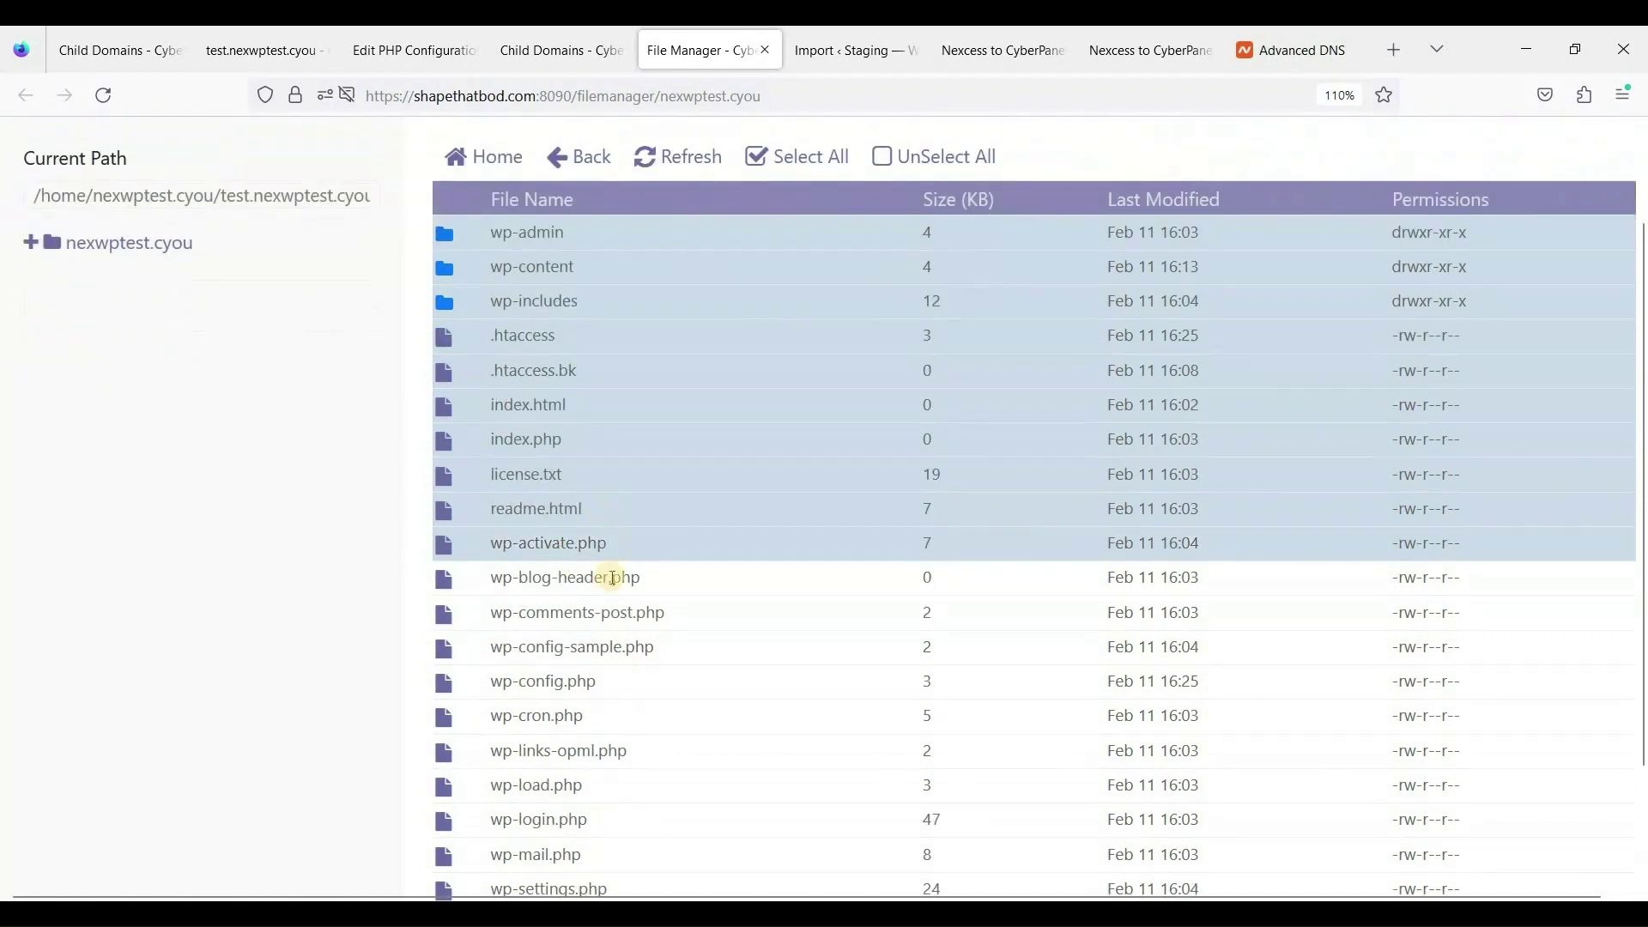
pyautogui.moveTo(609, 636); pyautogui.dragTo(533, 846)
pyautogui.scroll(-2, 657, 645)
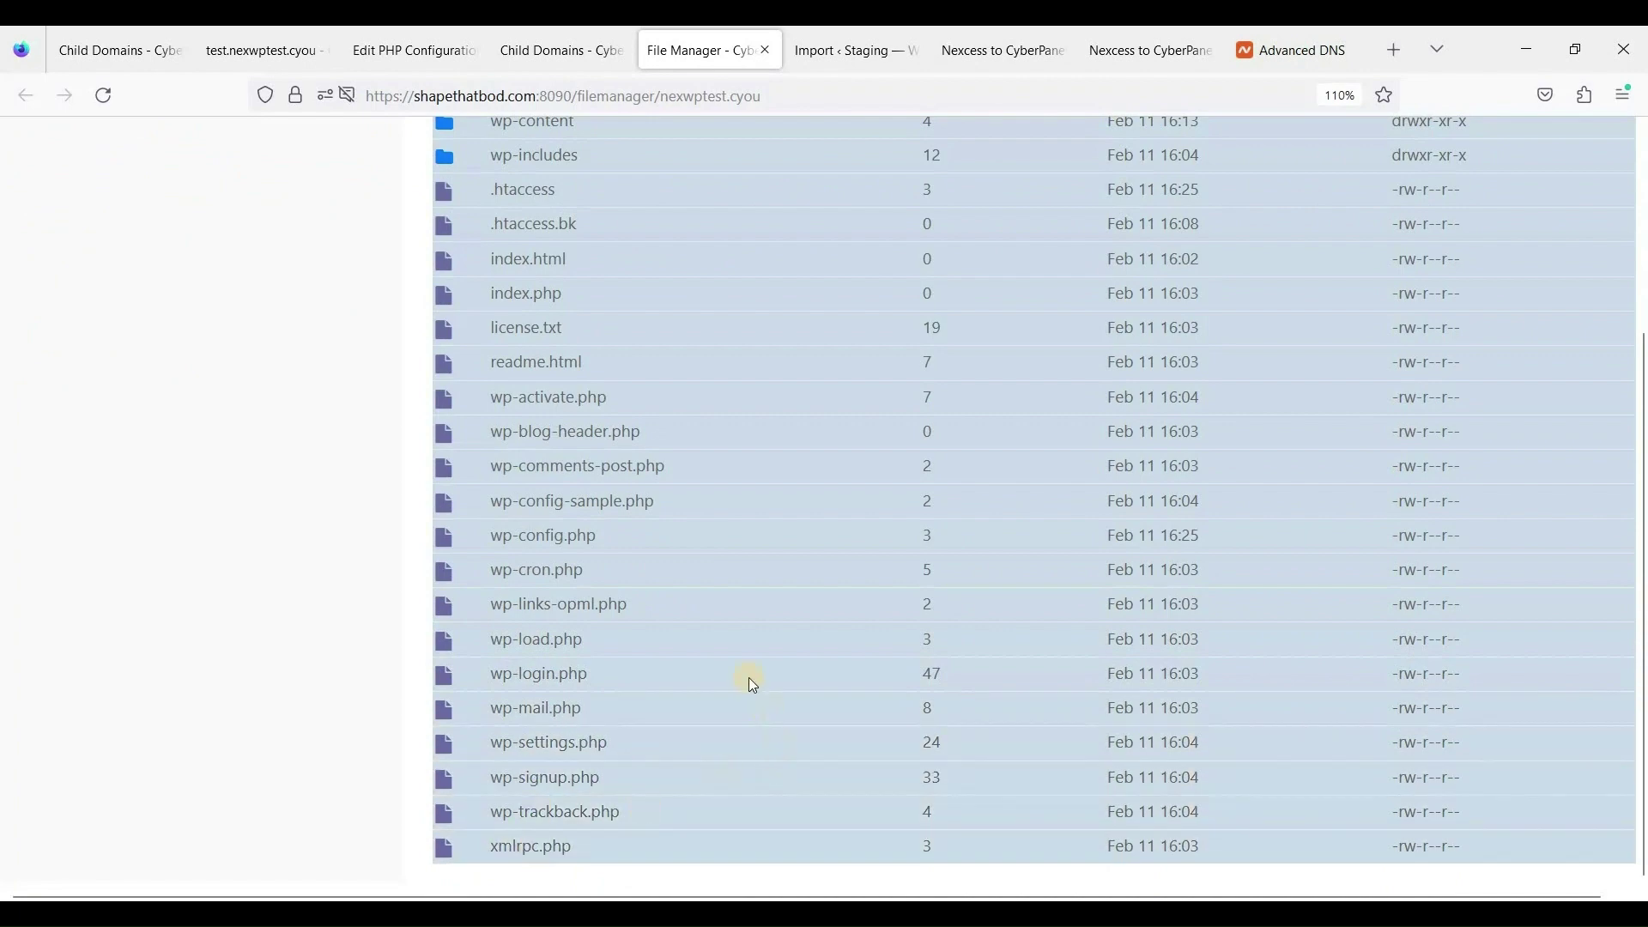
pyautogui.scroll(3, 735, 642)
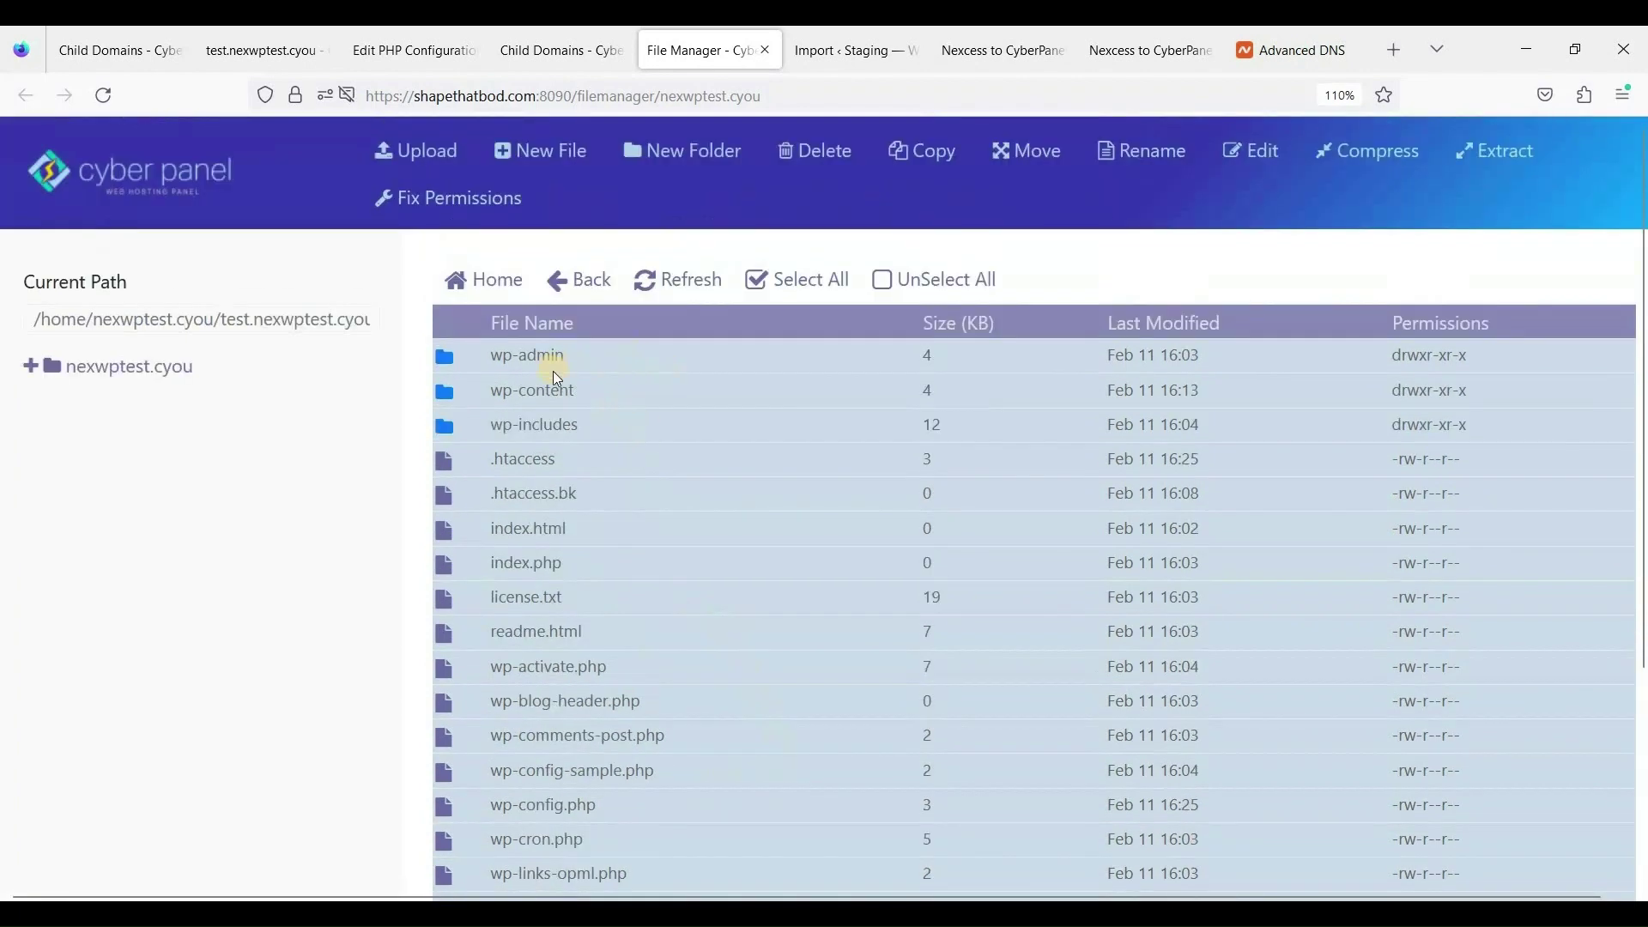
pyautogui.rightClick(554, 397)
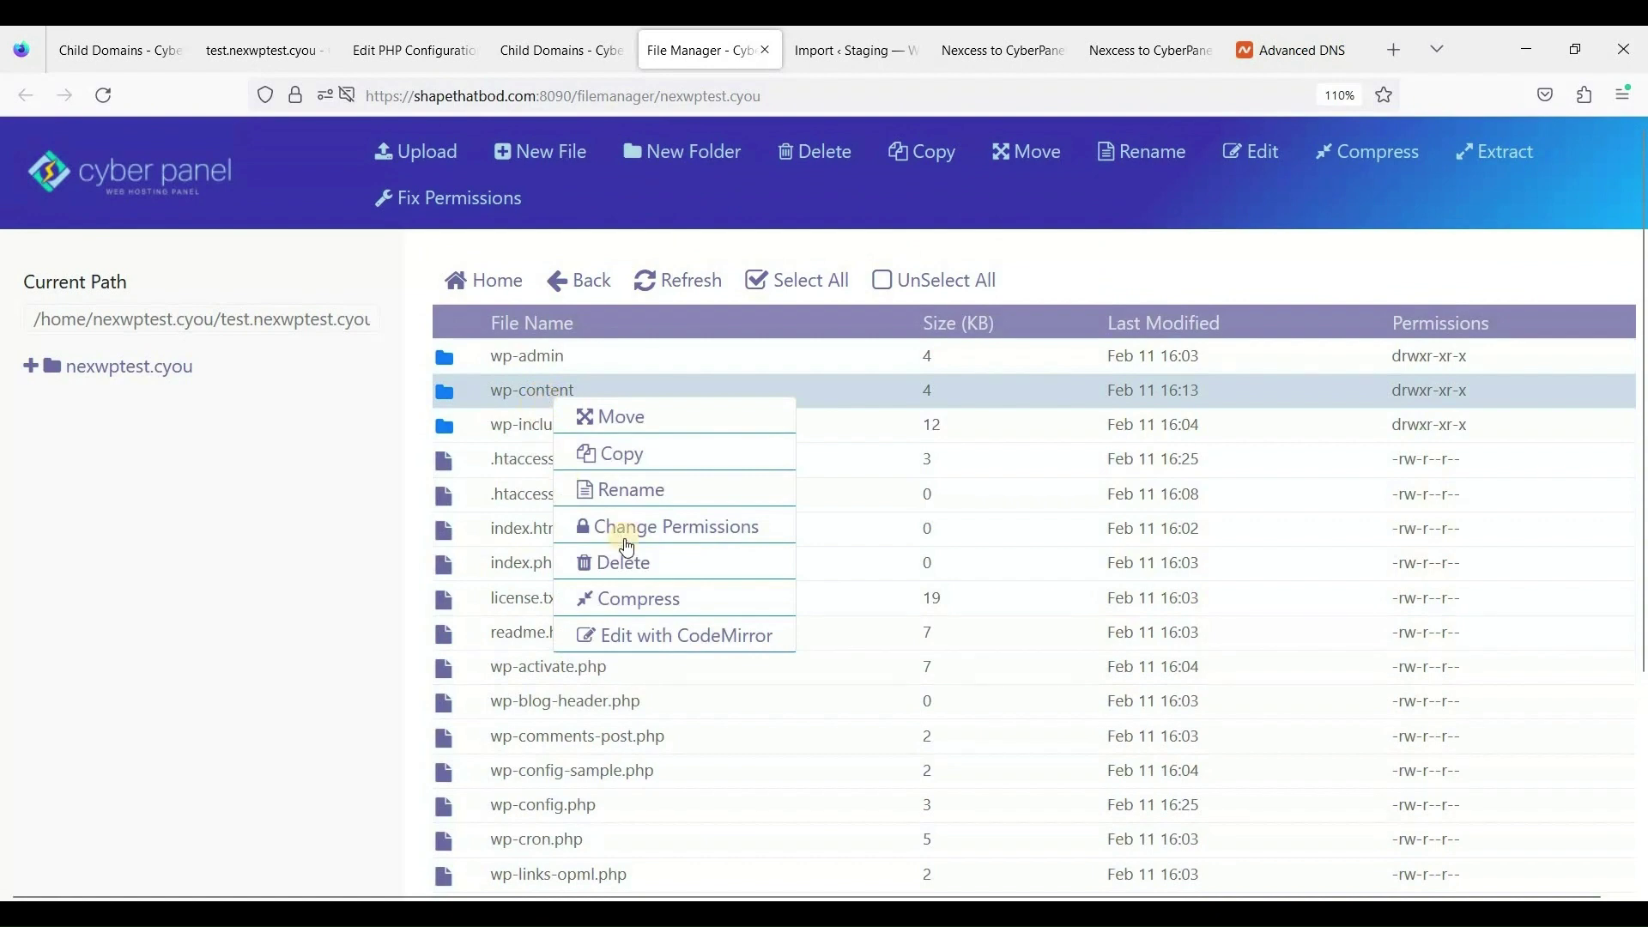
pyautogui.moveTo(531, 359); pyautogui.dragTo(537, 836)
pyautogui.scroll(-3, 574, 347)
pyautogui.scroll(3, 903, 546)
pyautogui.scroll(-1, 823, 543)
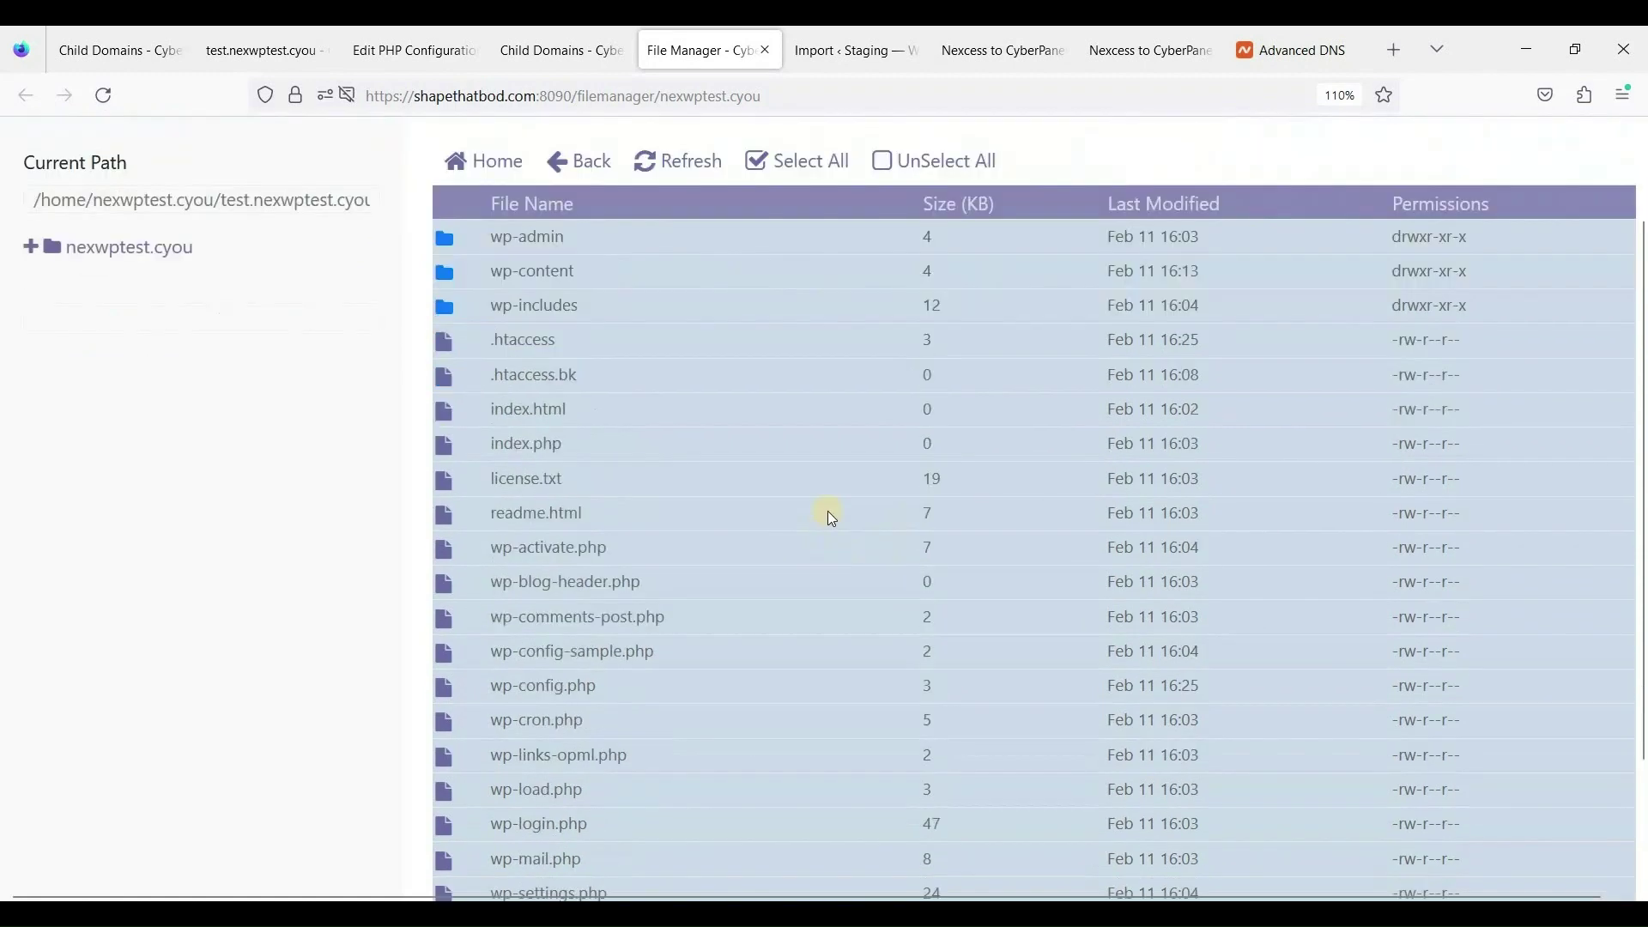
pyautogui.scroll(1, 830, 518)
# Copy the selected files into /home/nexwptest.cyou/public_html instead of test.nexwptest.cyou.
pyautogui.click(933, 166)
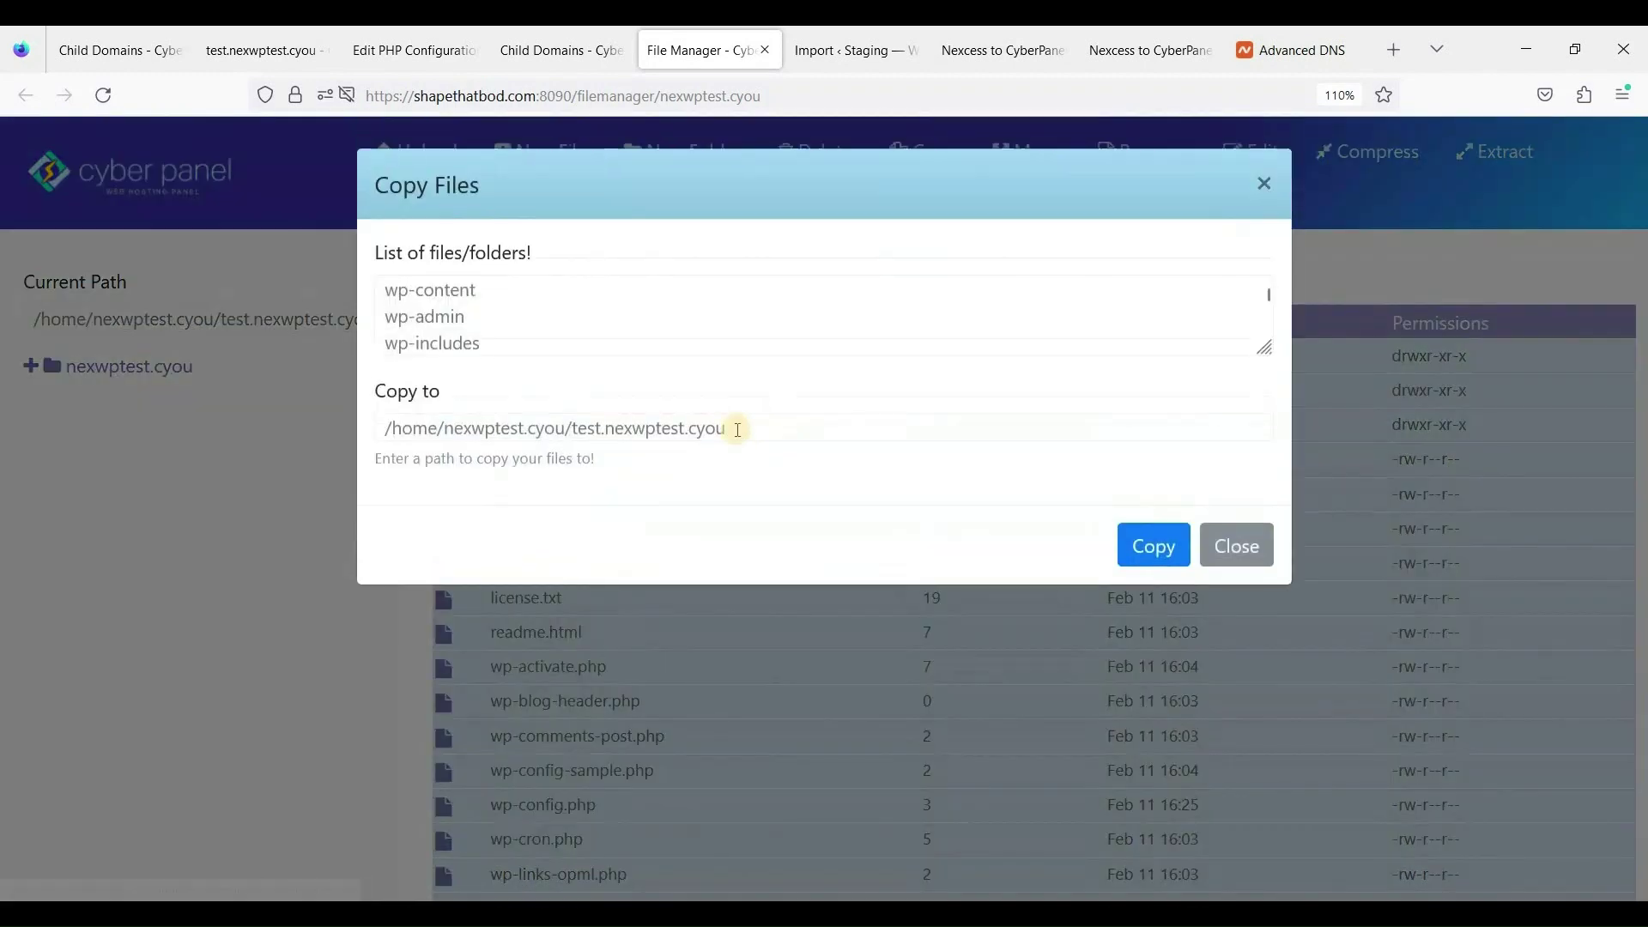
pyautogui.click(653, 440)
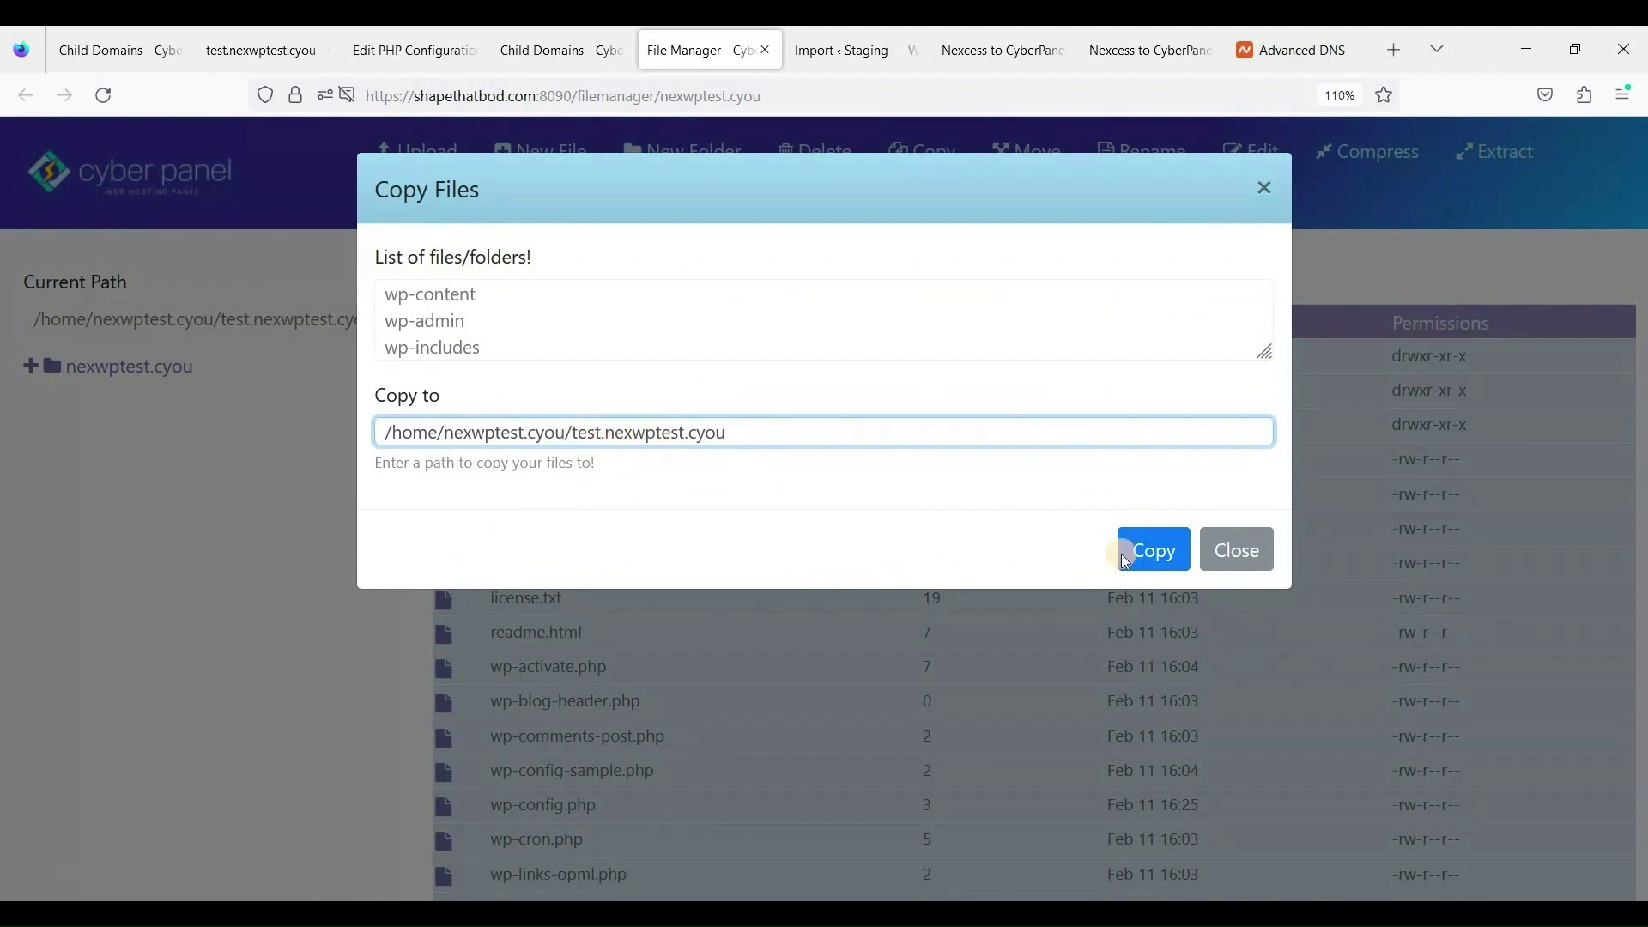
pyautogui.click(705, 431)
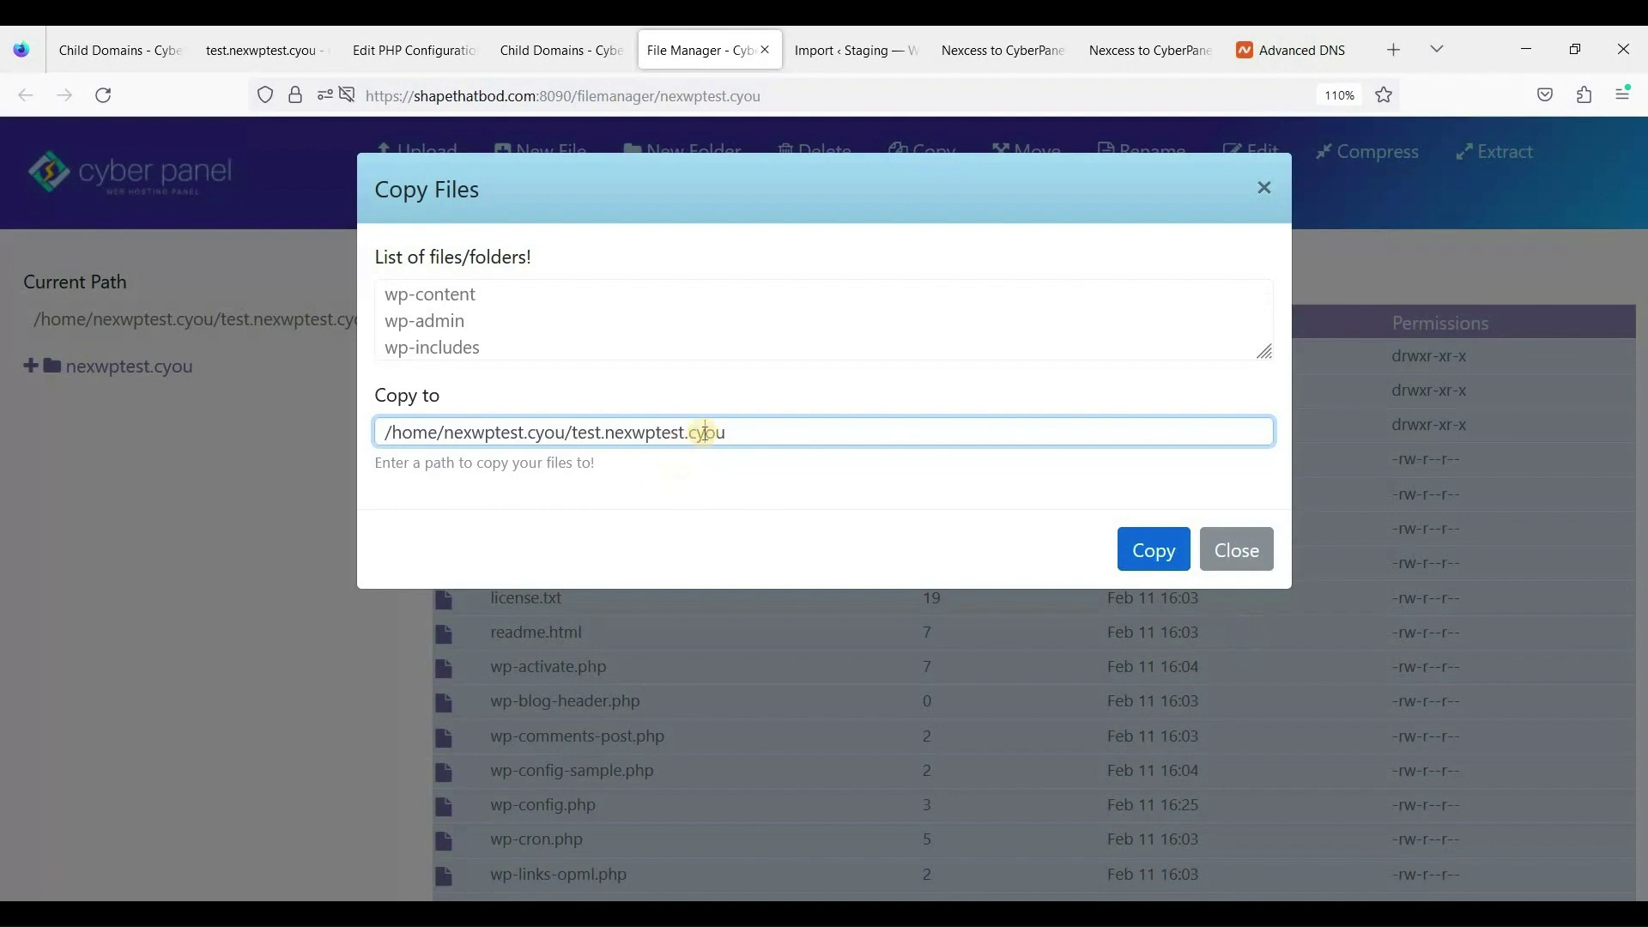
pyautogui.click(573, 432)
pyautogui.keyDown('shift'); pyautogui.click(797, 438); pyautogui.keyUp('shift')
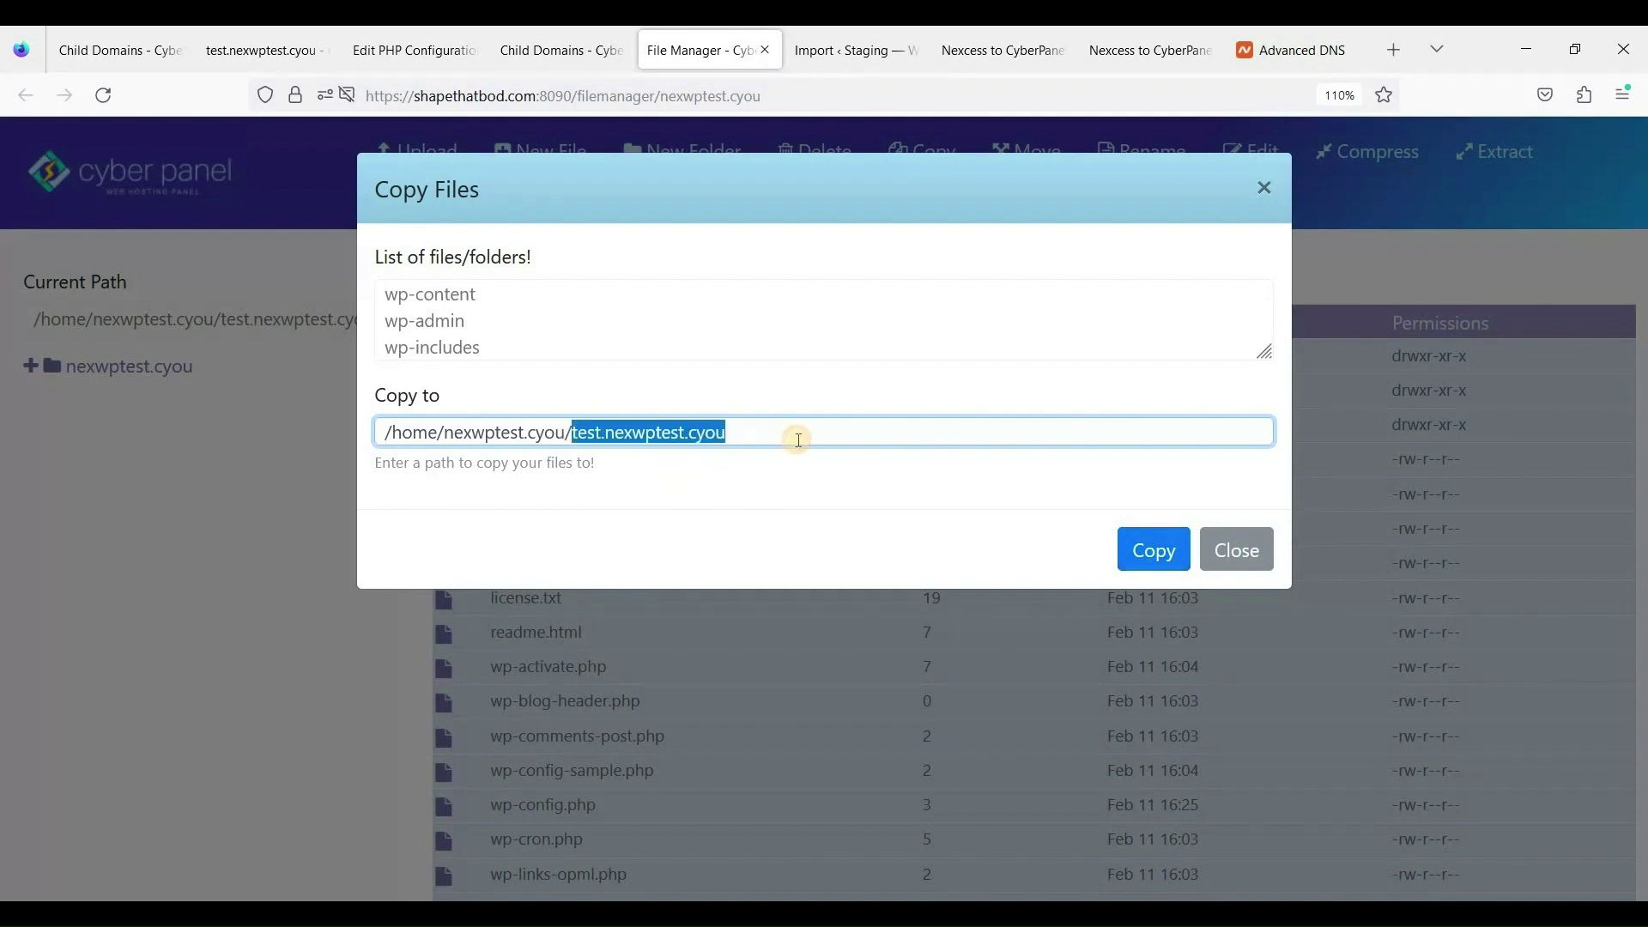
pyautogui.write('public_html')
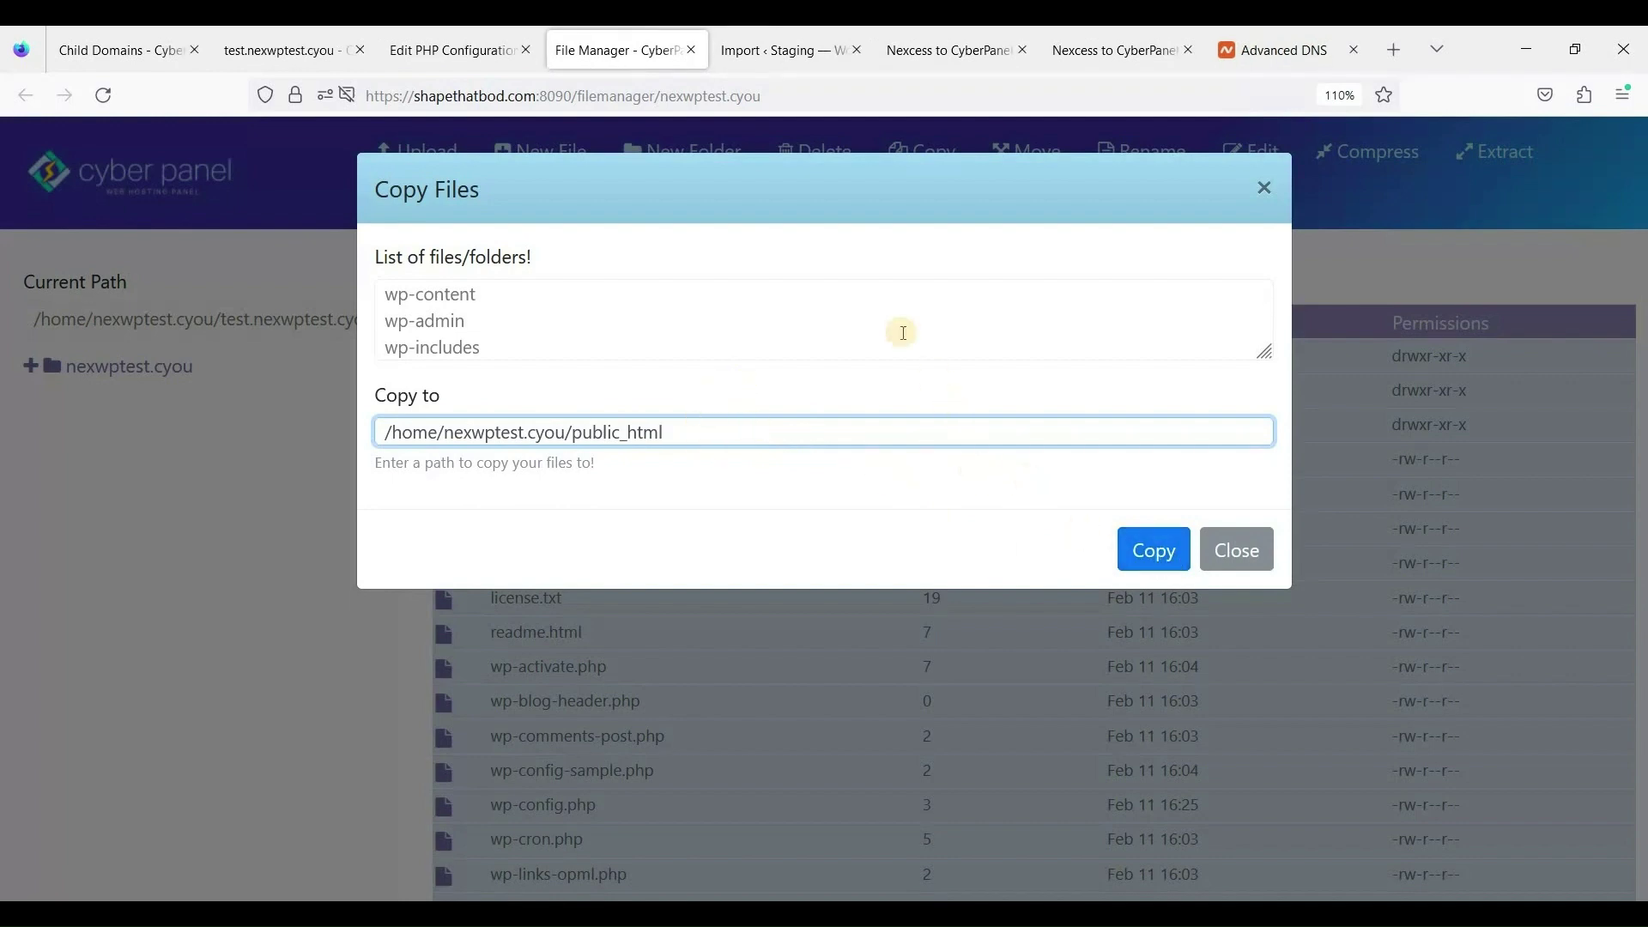
pyautogui.click(1155, 549)
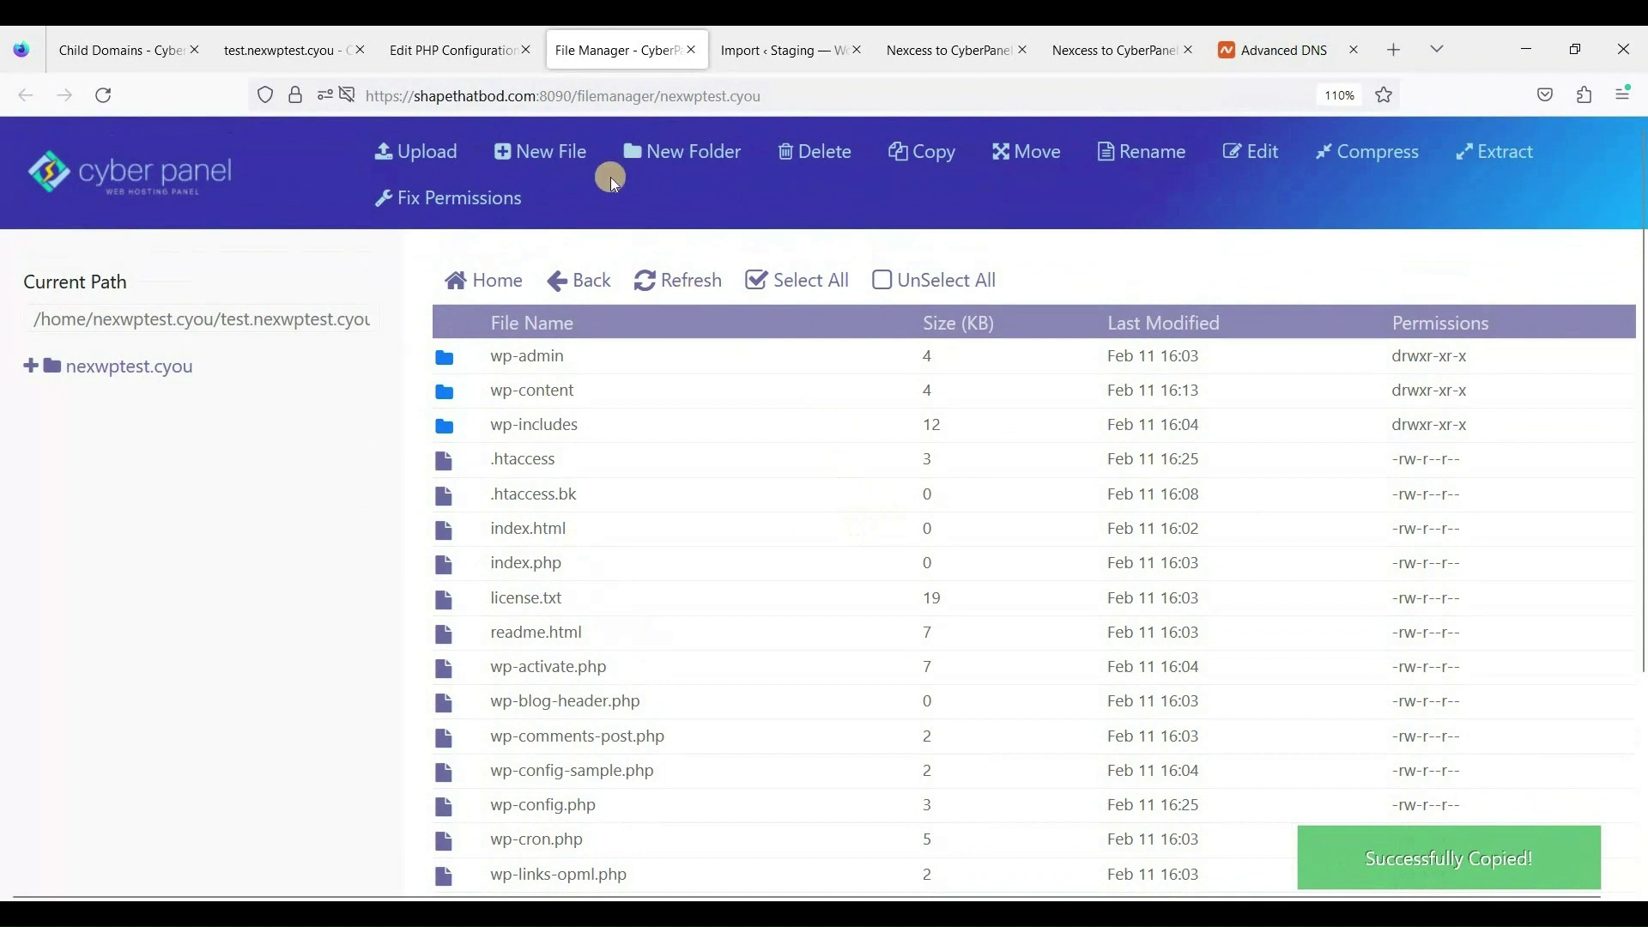
# Open the nexwptest.cyou website overview and preview the site in a new tab.
pyautogui.click(484, 50)
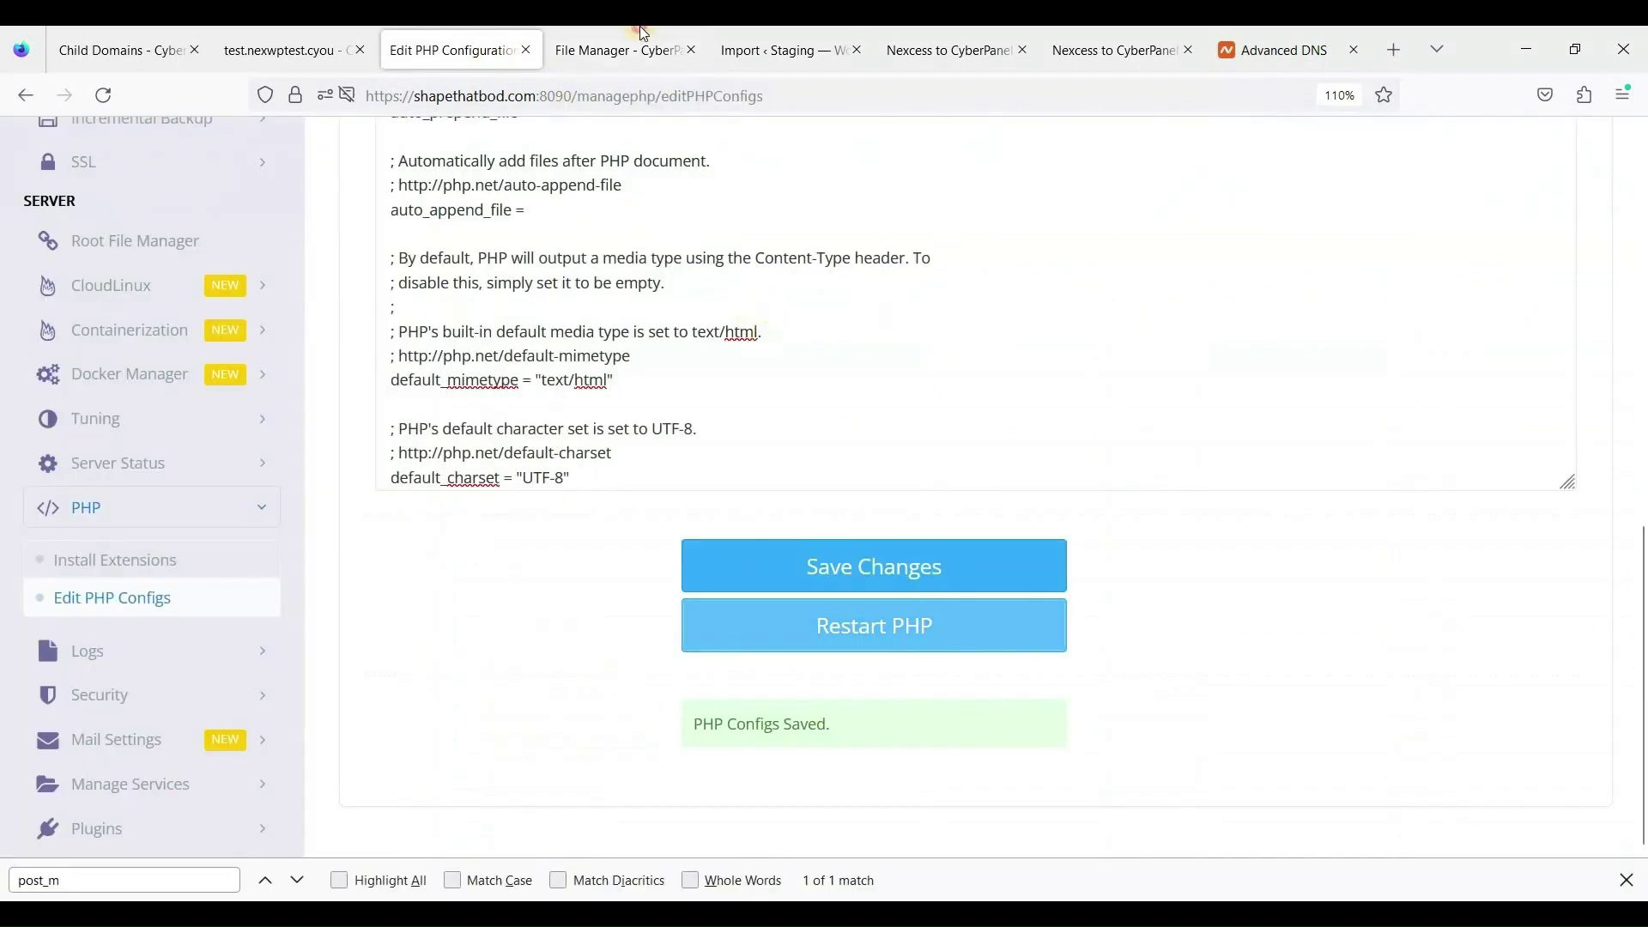
pyautogui.click(640, 48)
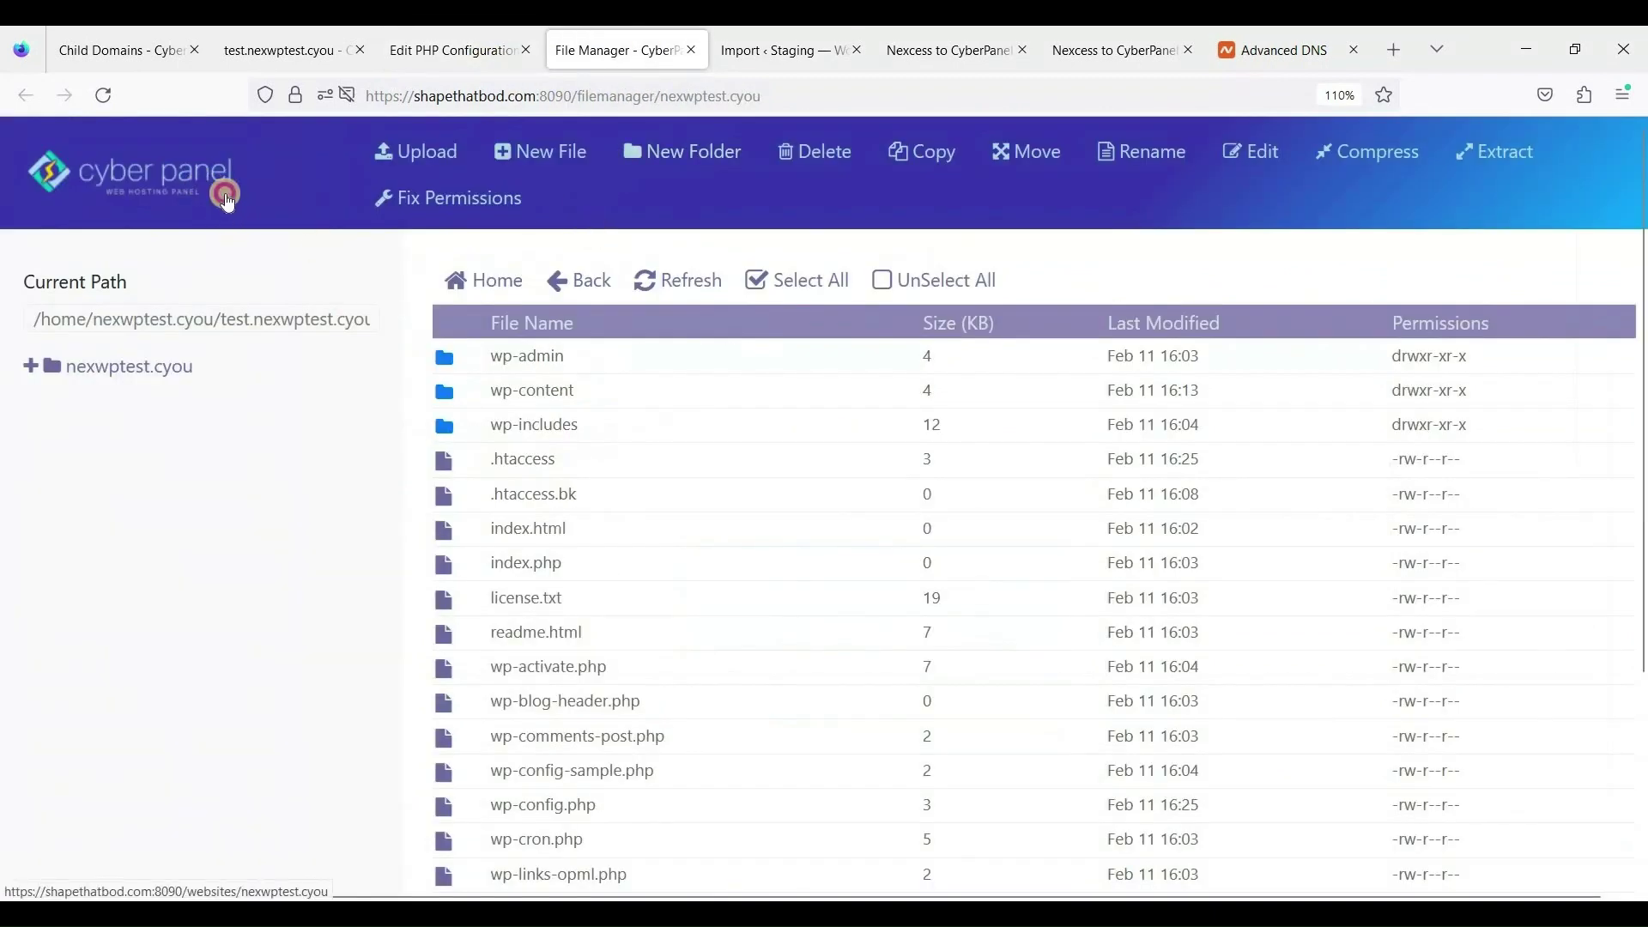
pyautogui.click(225, 194)
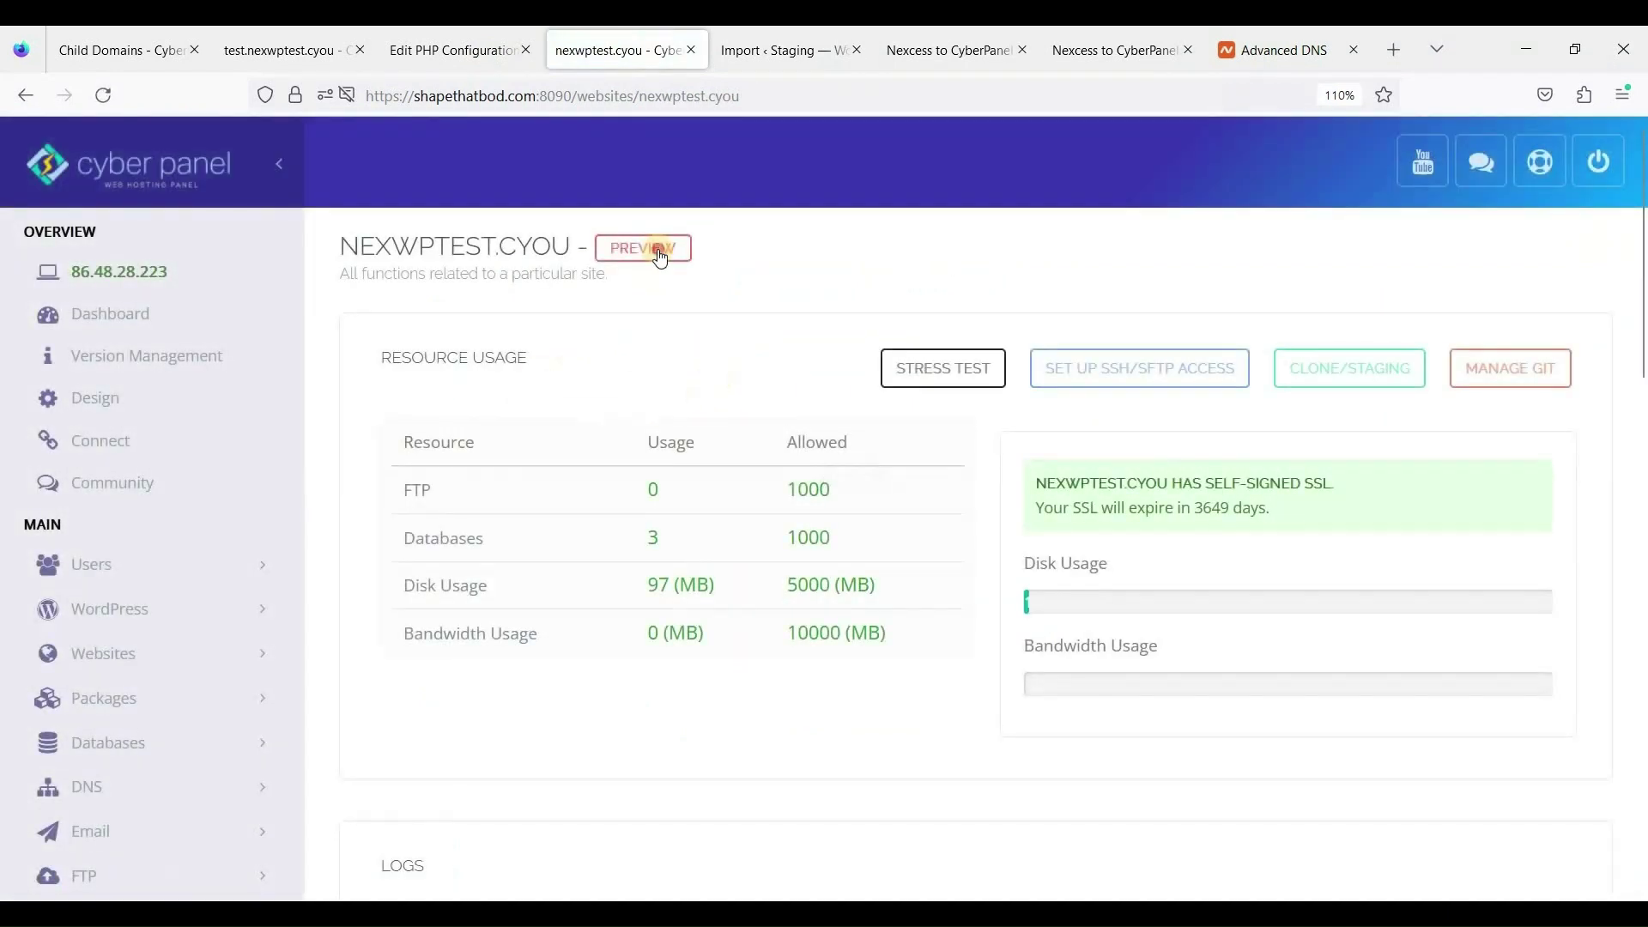
pyautogui.click(660, 251)
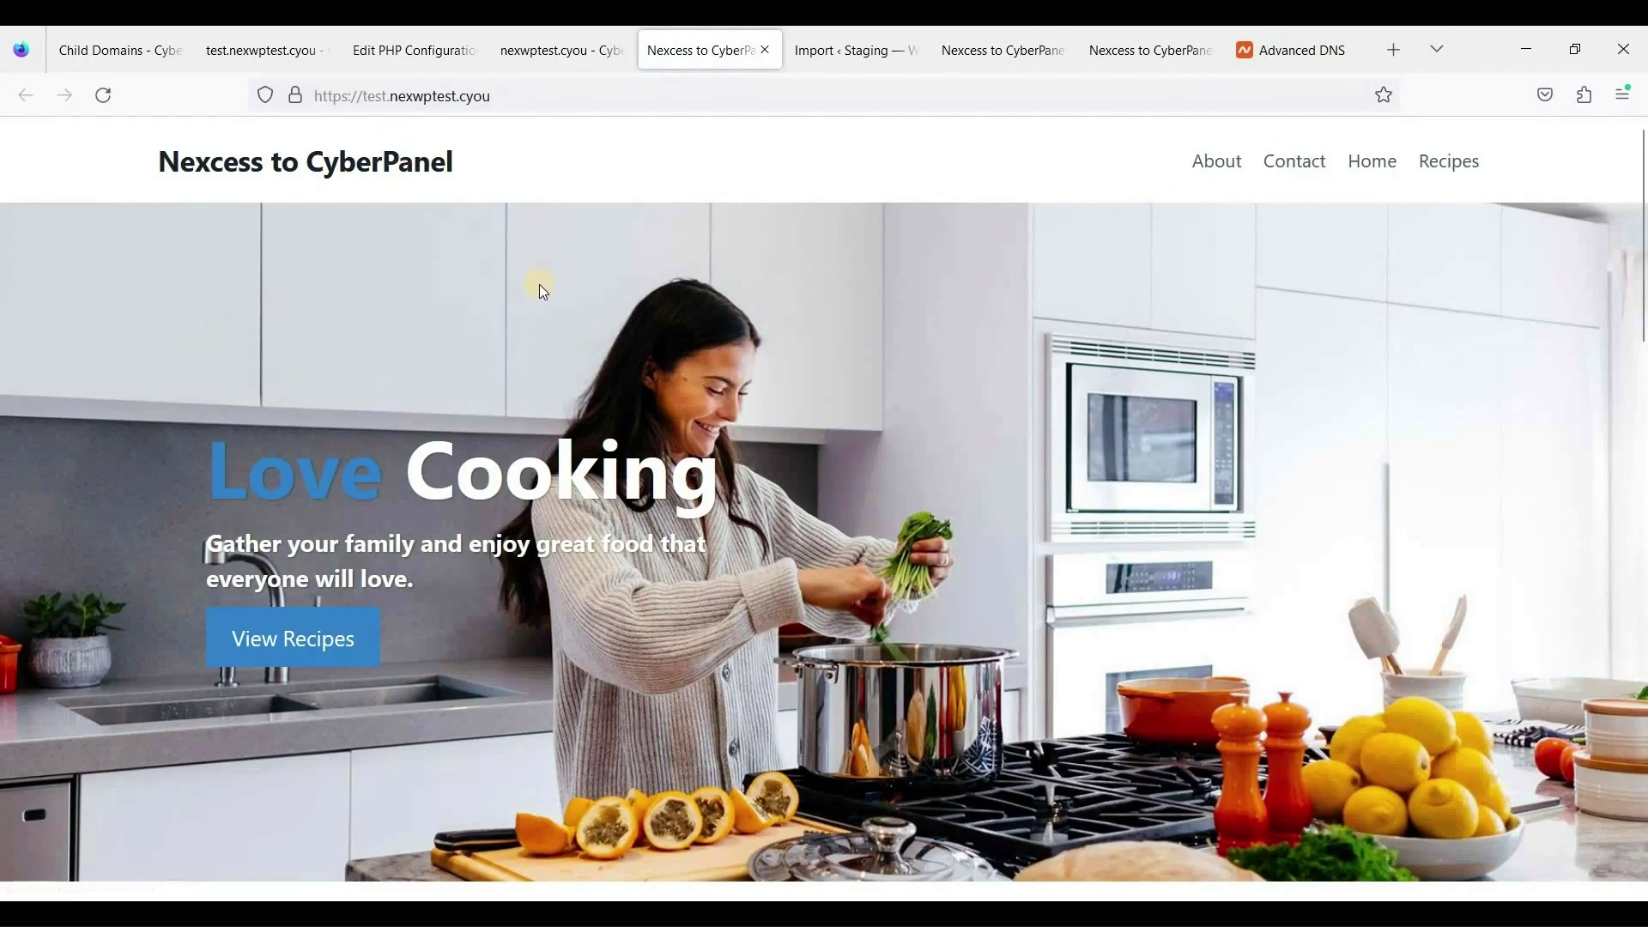
pyautogui.scroll(-3, 575, 367)
pyautogui.scroll(3, 511, 162)
pyautogui.click(601, 97)
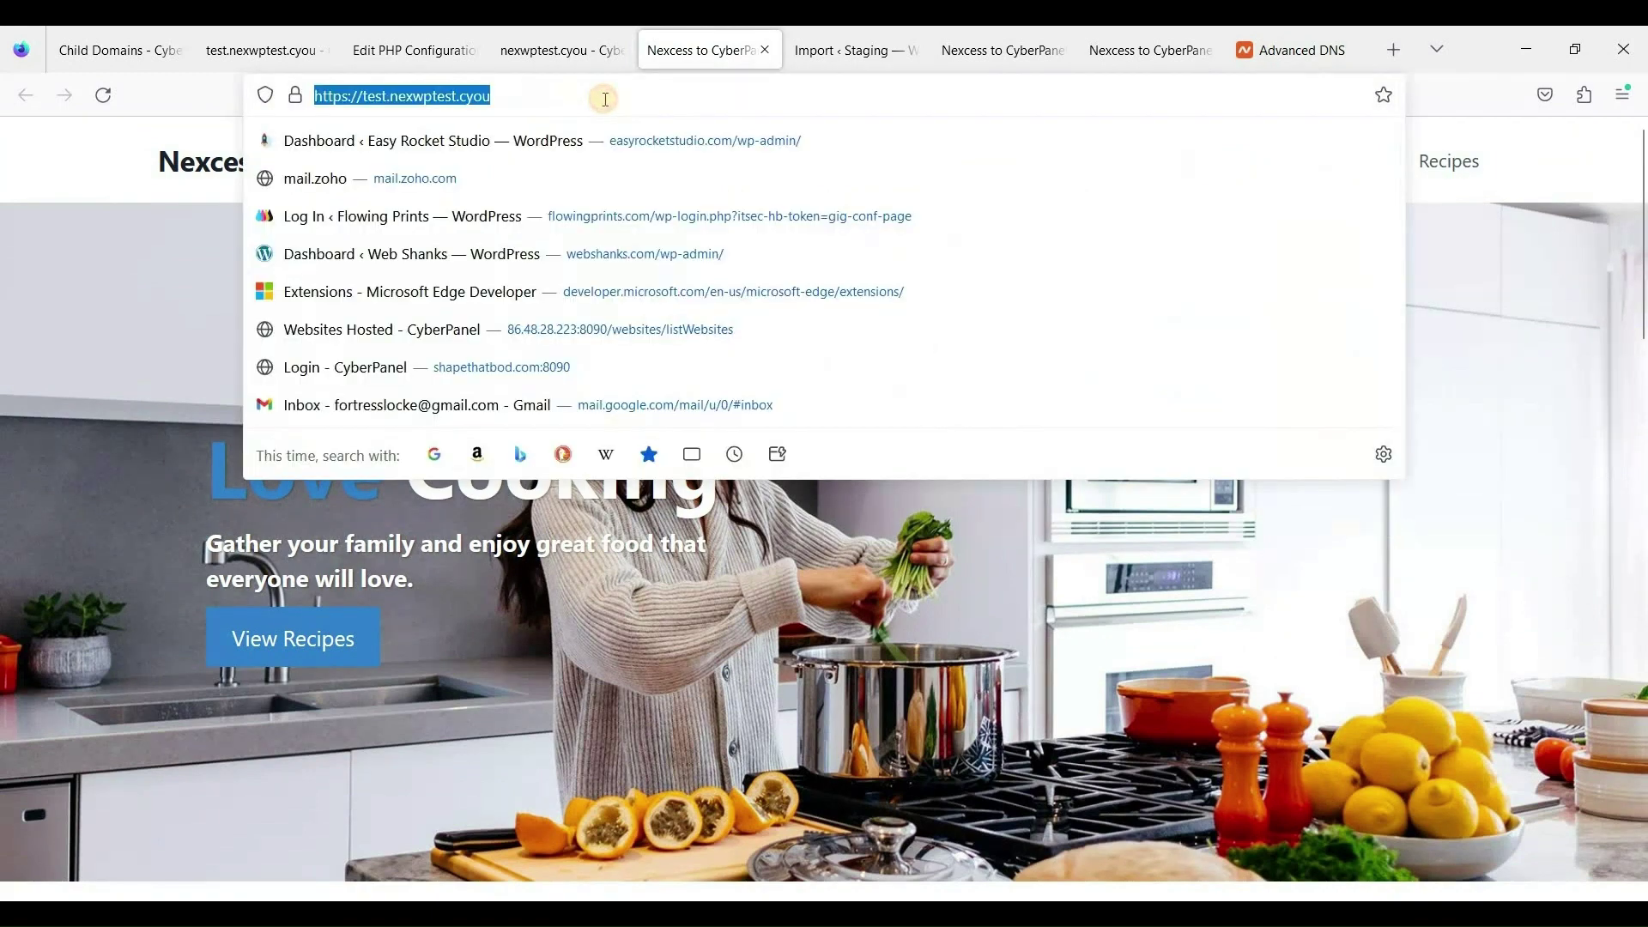
pyautogui.click(605, 99)
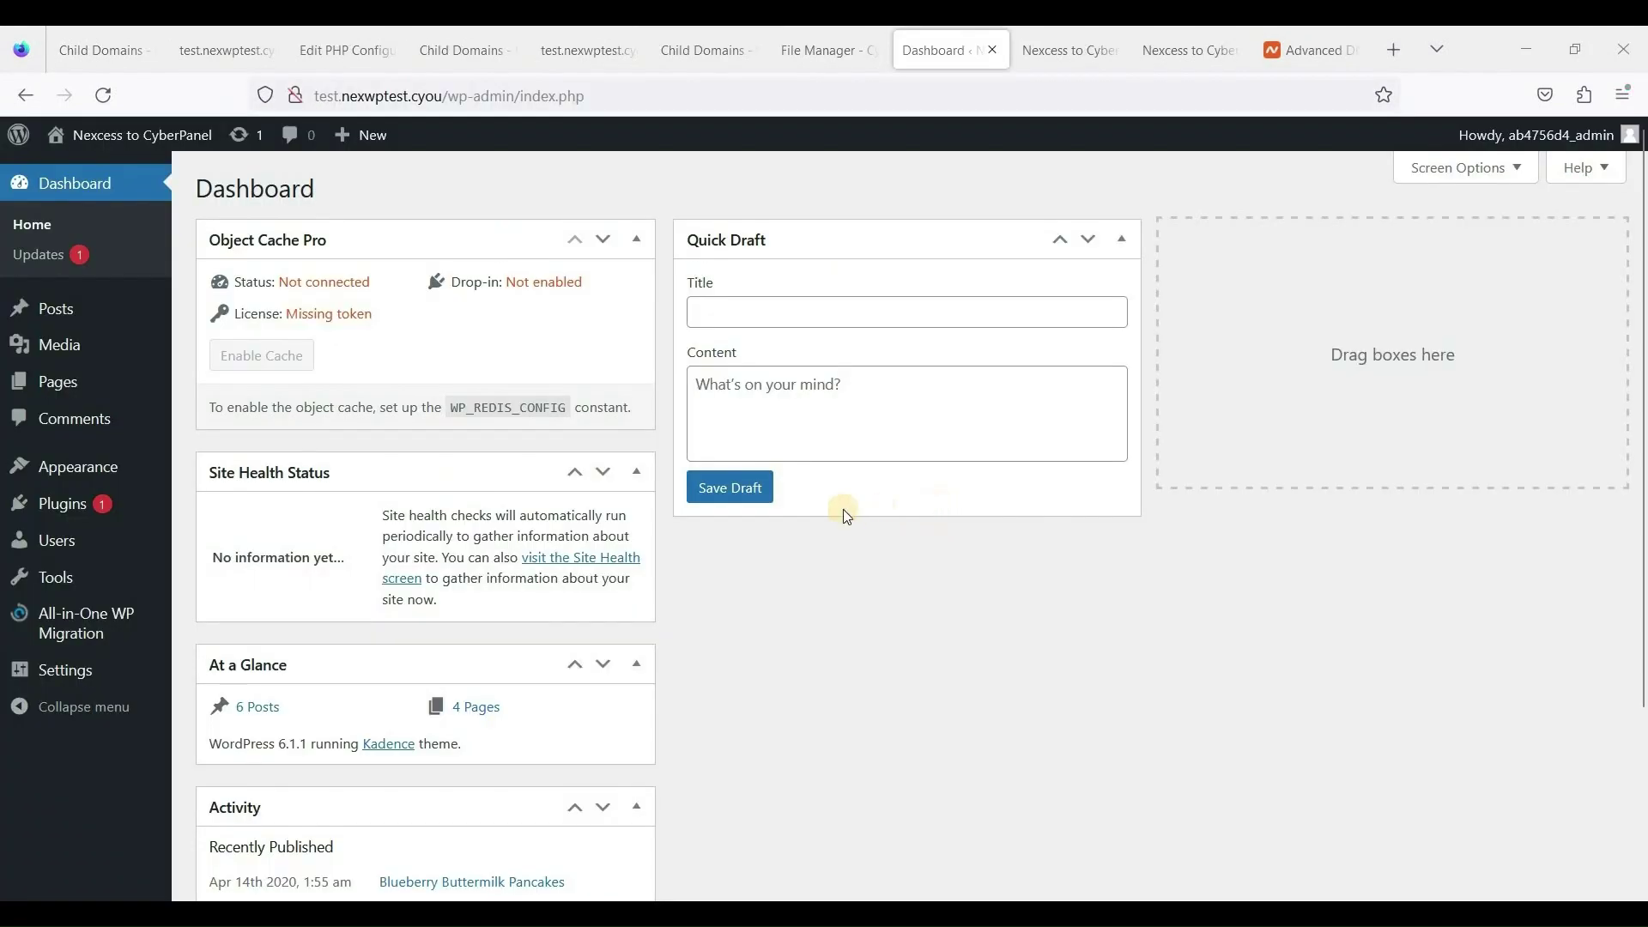
# Open WordPress Settings > General on the test site.
pyautogui.scroll(-3, 761, 572)
pyautogui.scroll(3, 674, 472)
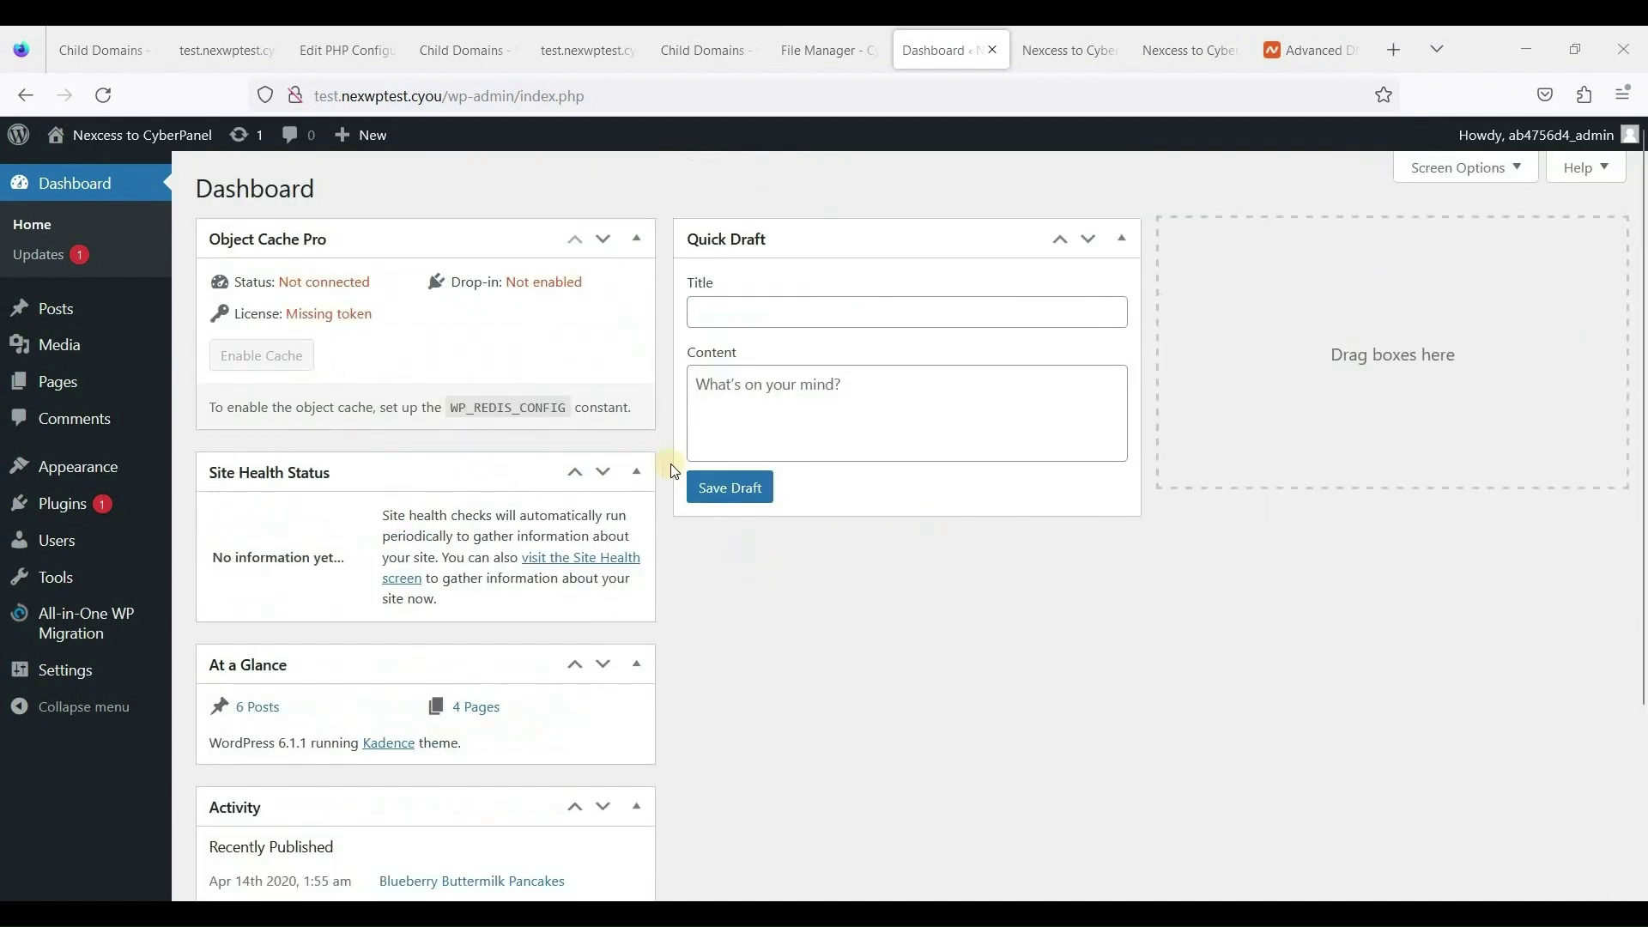
pyautogui.scroll(-2, 688, 542)
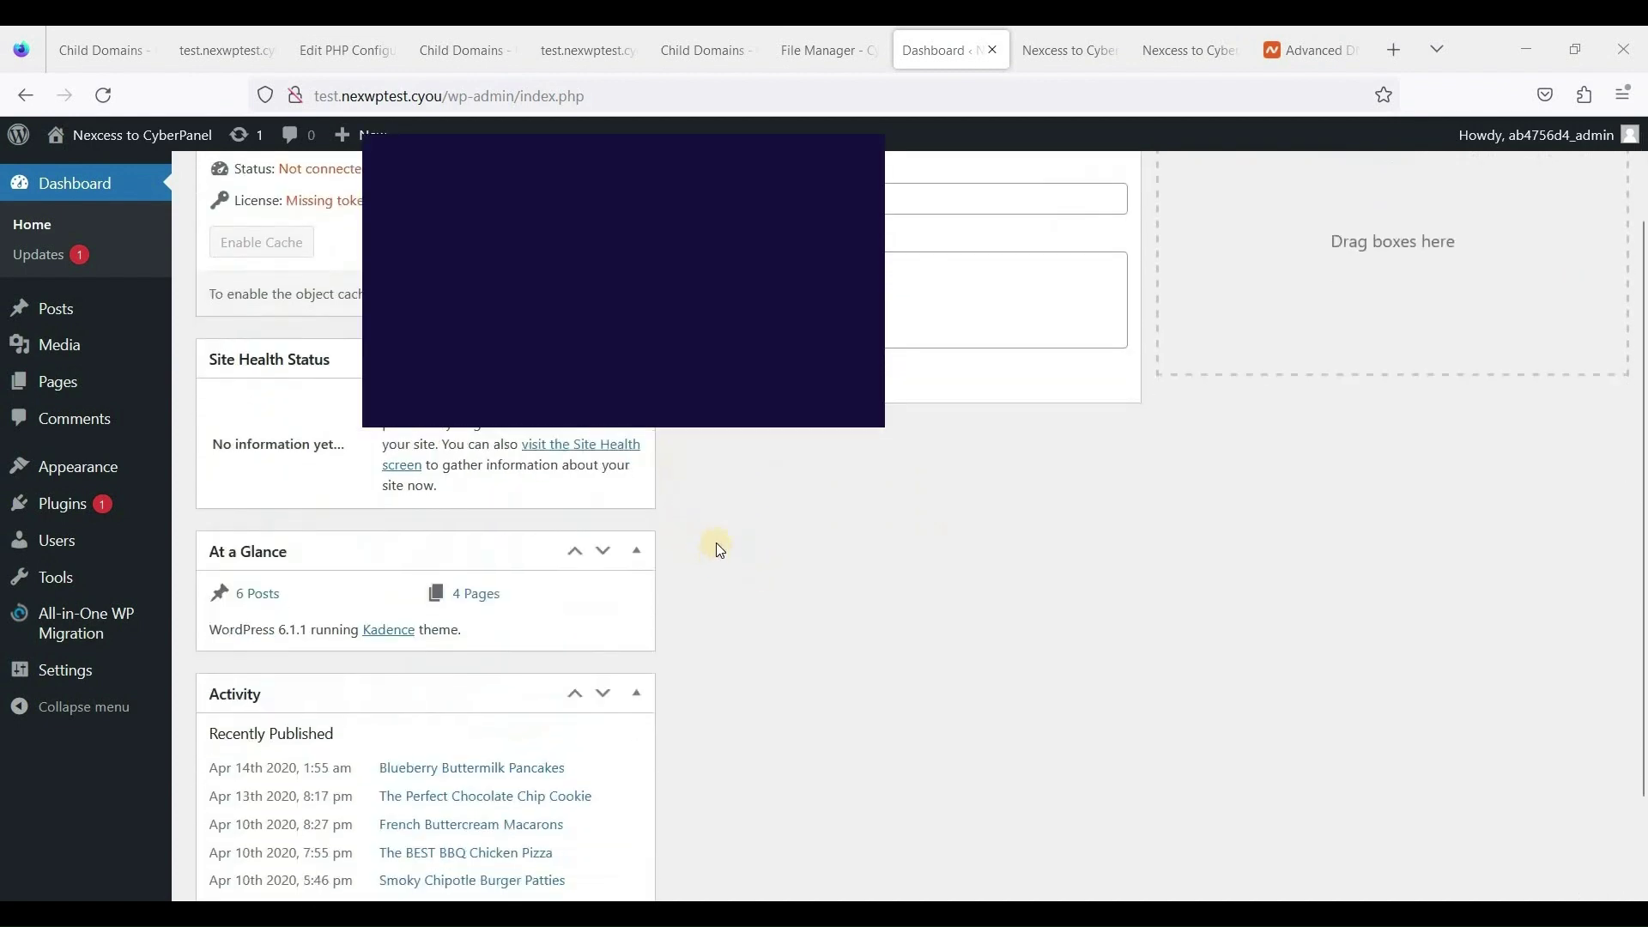
pyautogui.scroll(2, 717, 545)
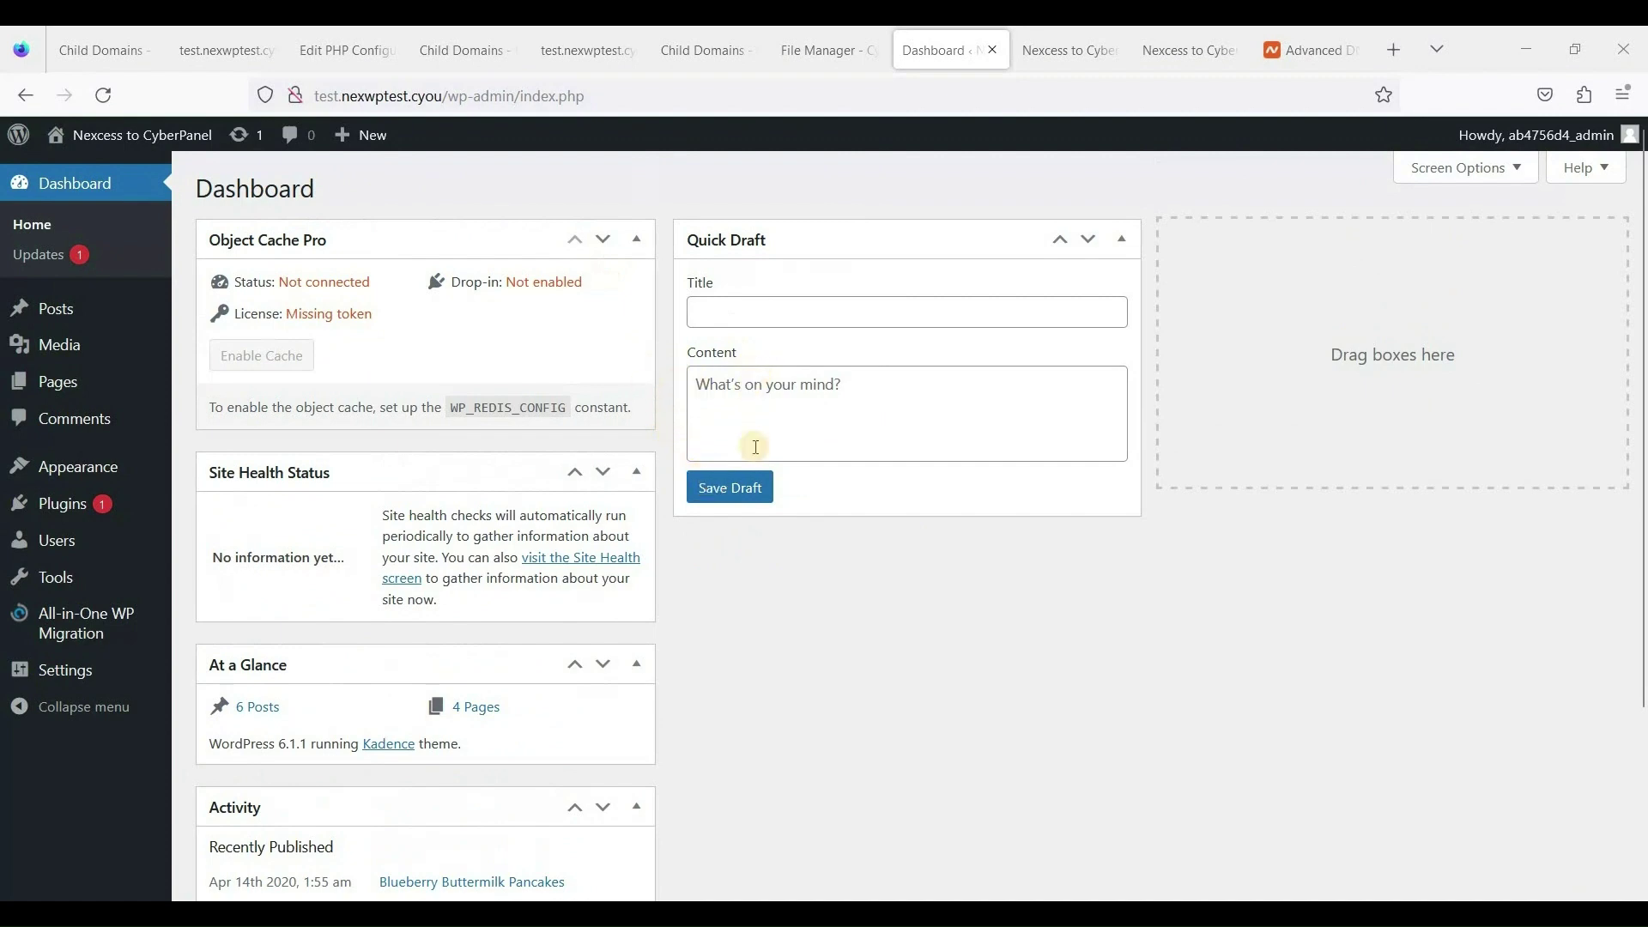
pyautogui.click(764, 429)
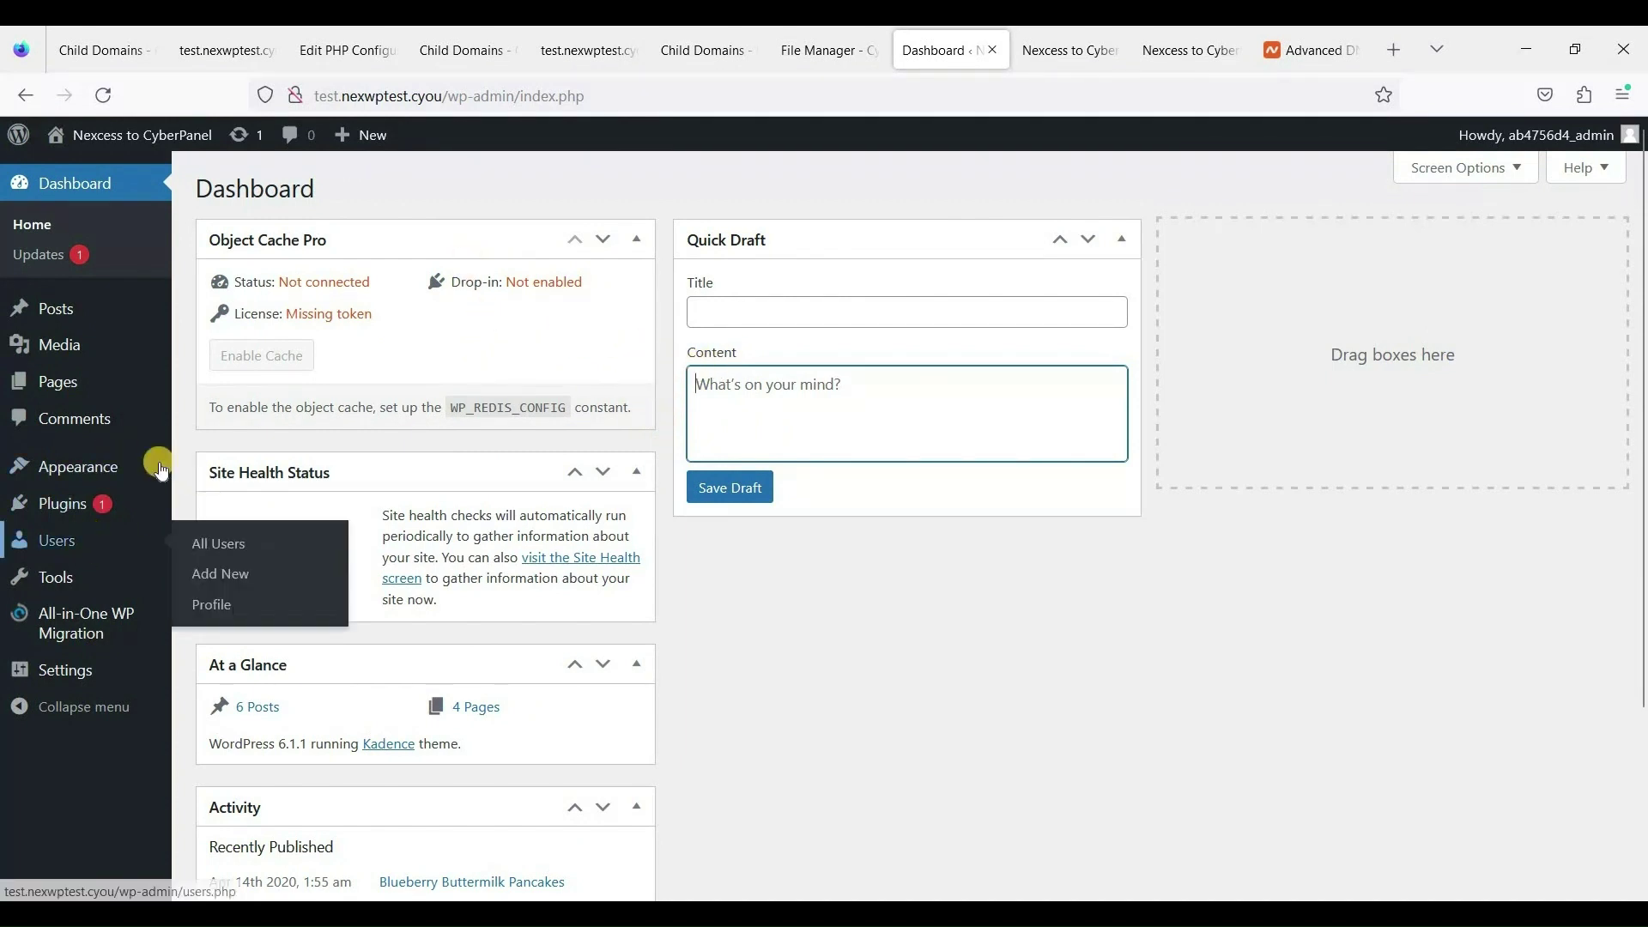
pyautogui.moveTo(87, 582)
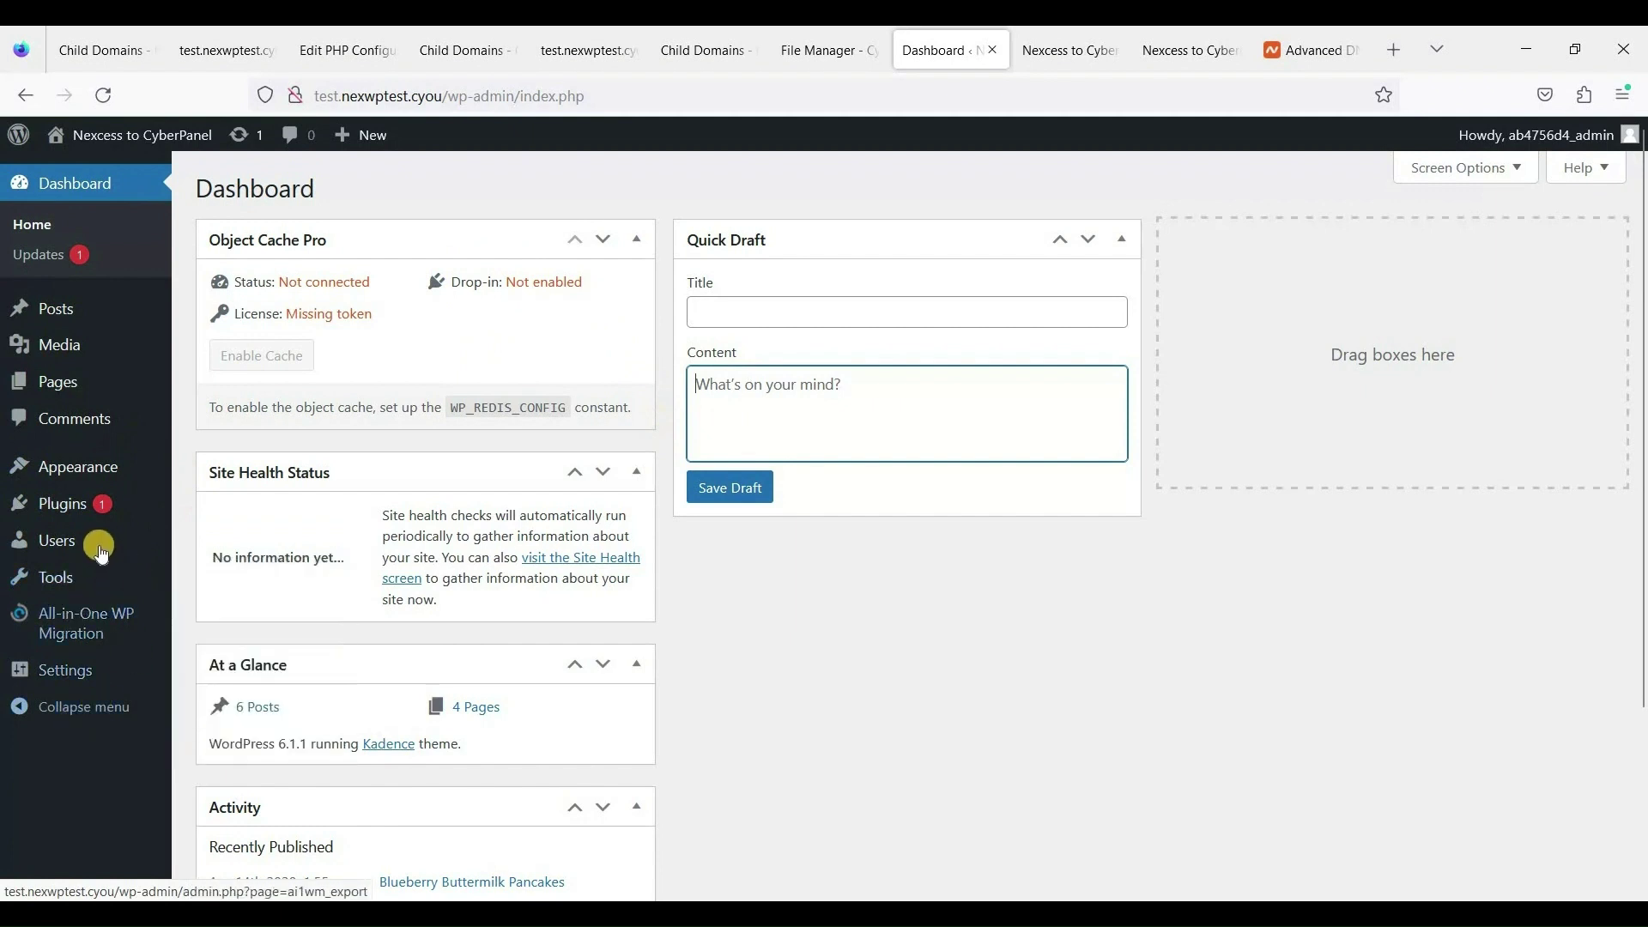
pyautogui.moveTo(102, 542)
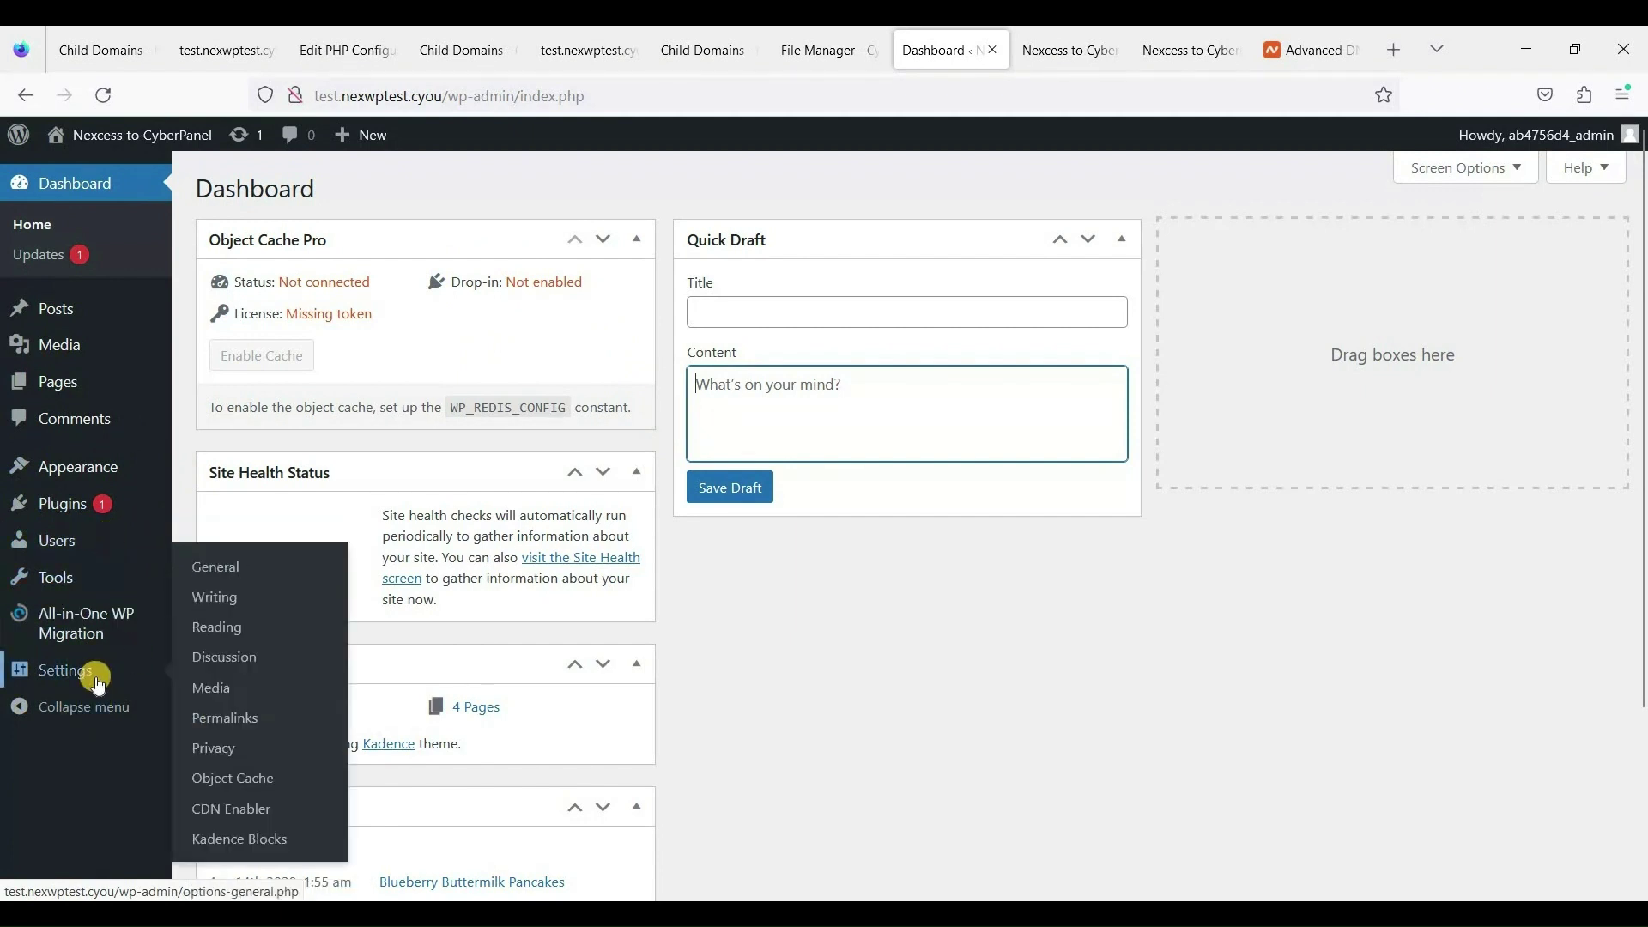
pyautogui.click(734, 594)
pyautogui.press('F5')
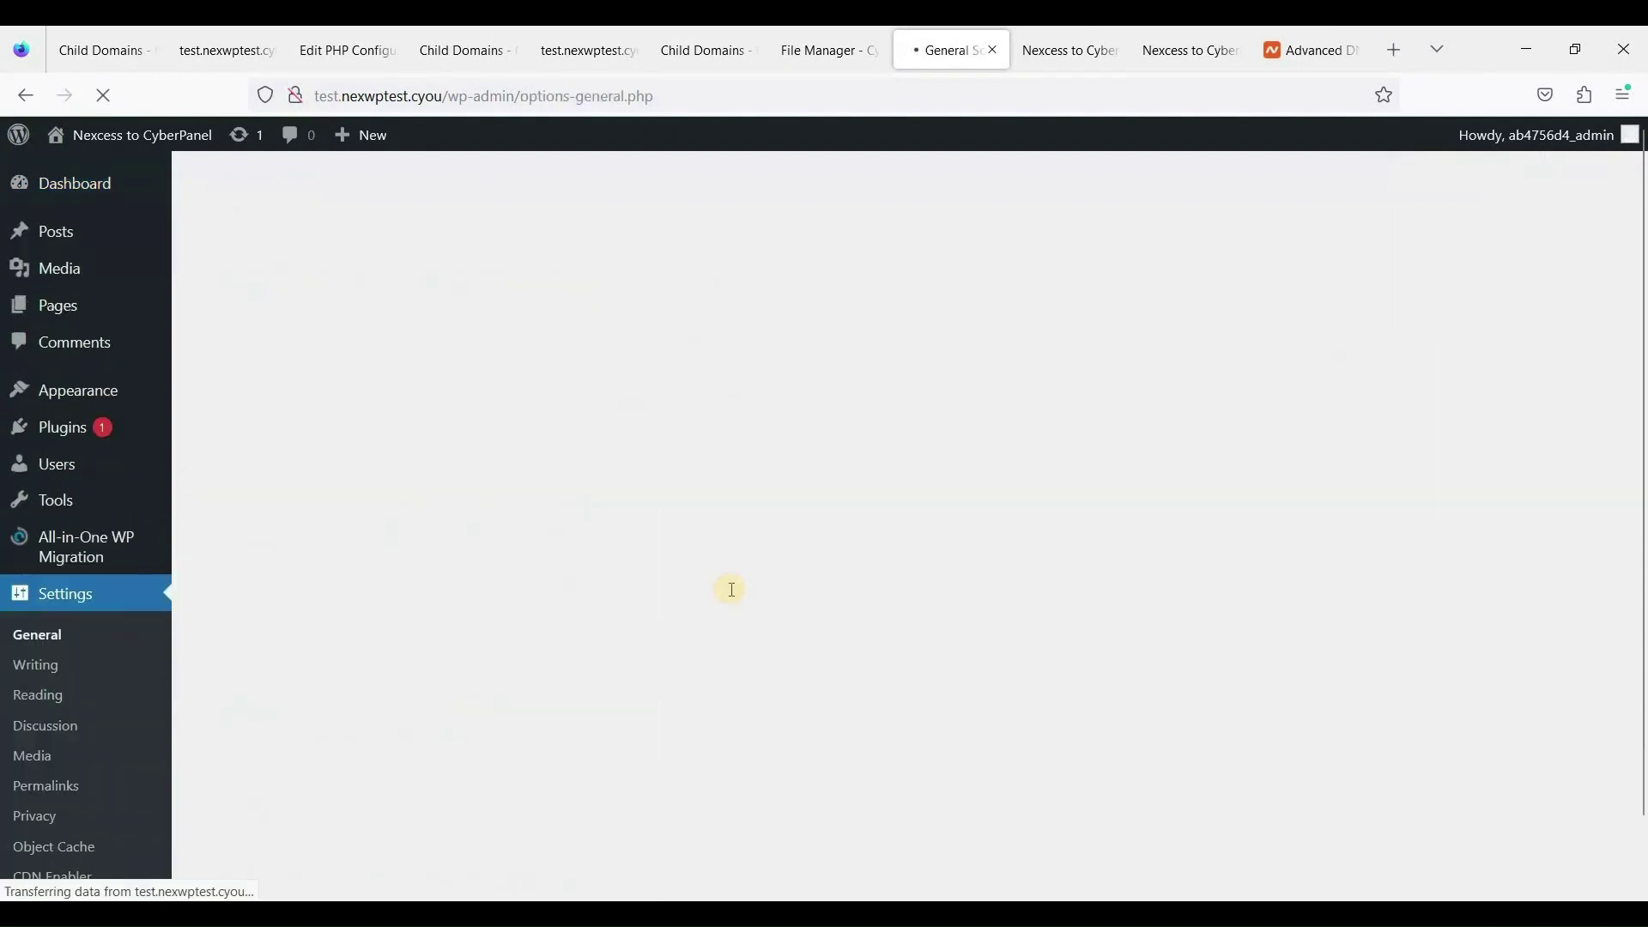
pyautogui.click(542, 404)
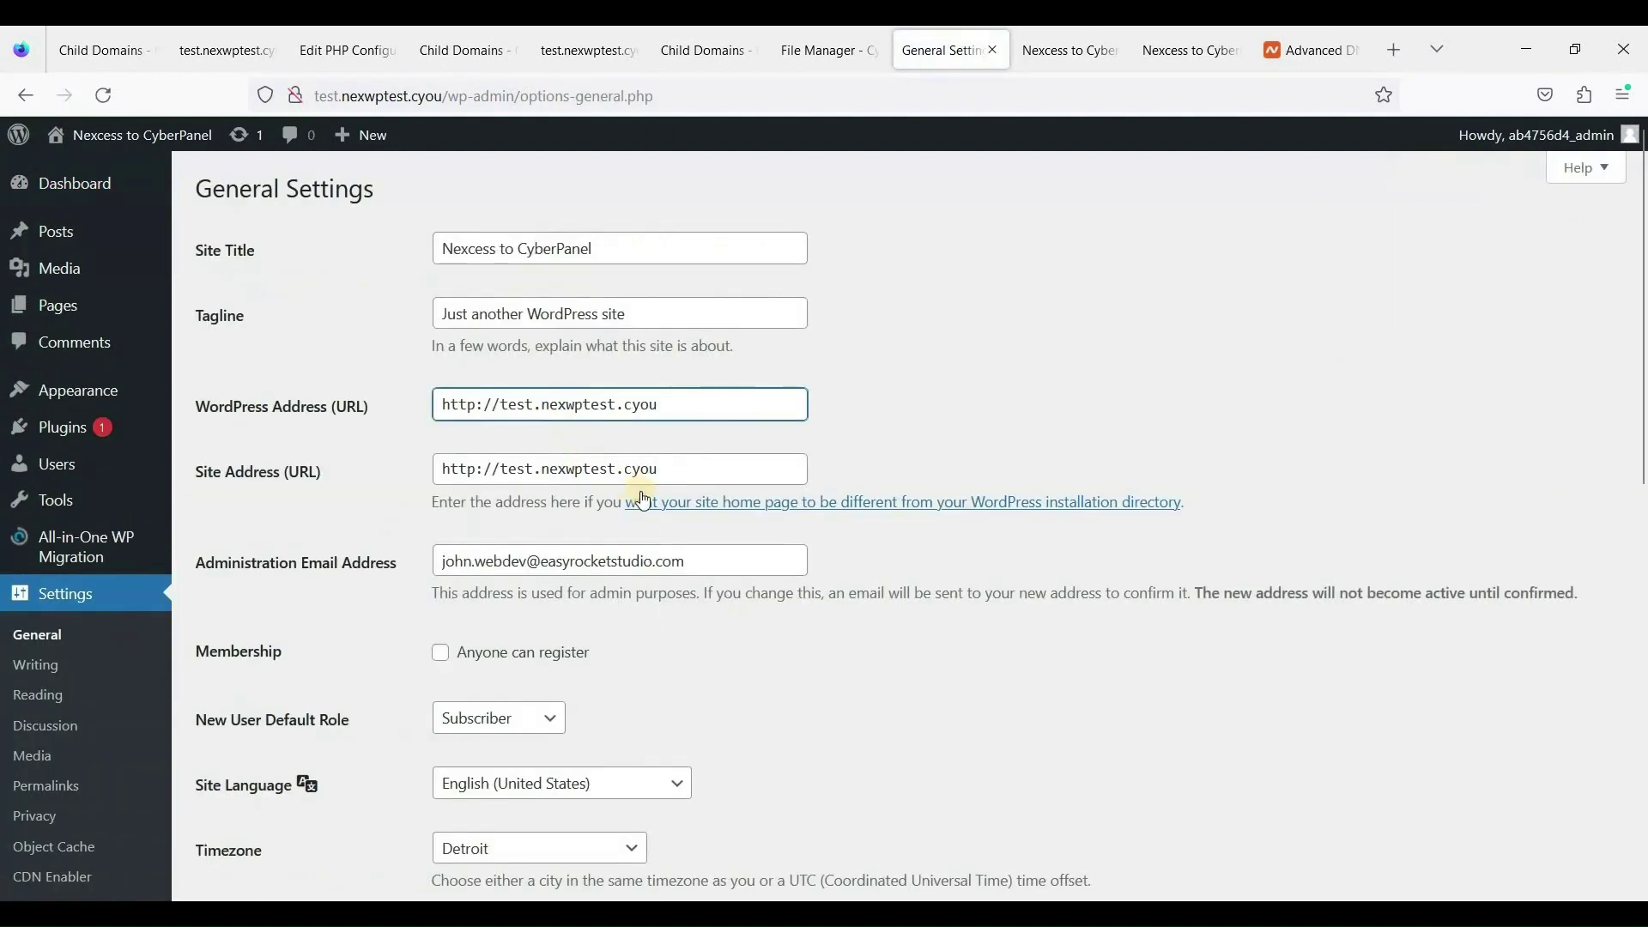
pyautogui.press('BackSpace')
pyautogui.press('BackSpace')
pyautogui.press('BackSpace')
pyautogui.press('BackSpace')
pyautogui.press('BackSpace')
pyautogui.click(542, 469)
pyautogui.press('BackSpace')
pyautogui.press('BackSpace')
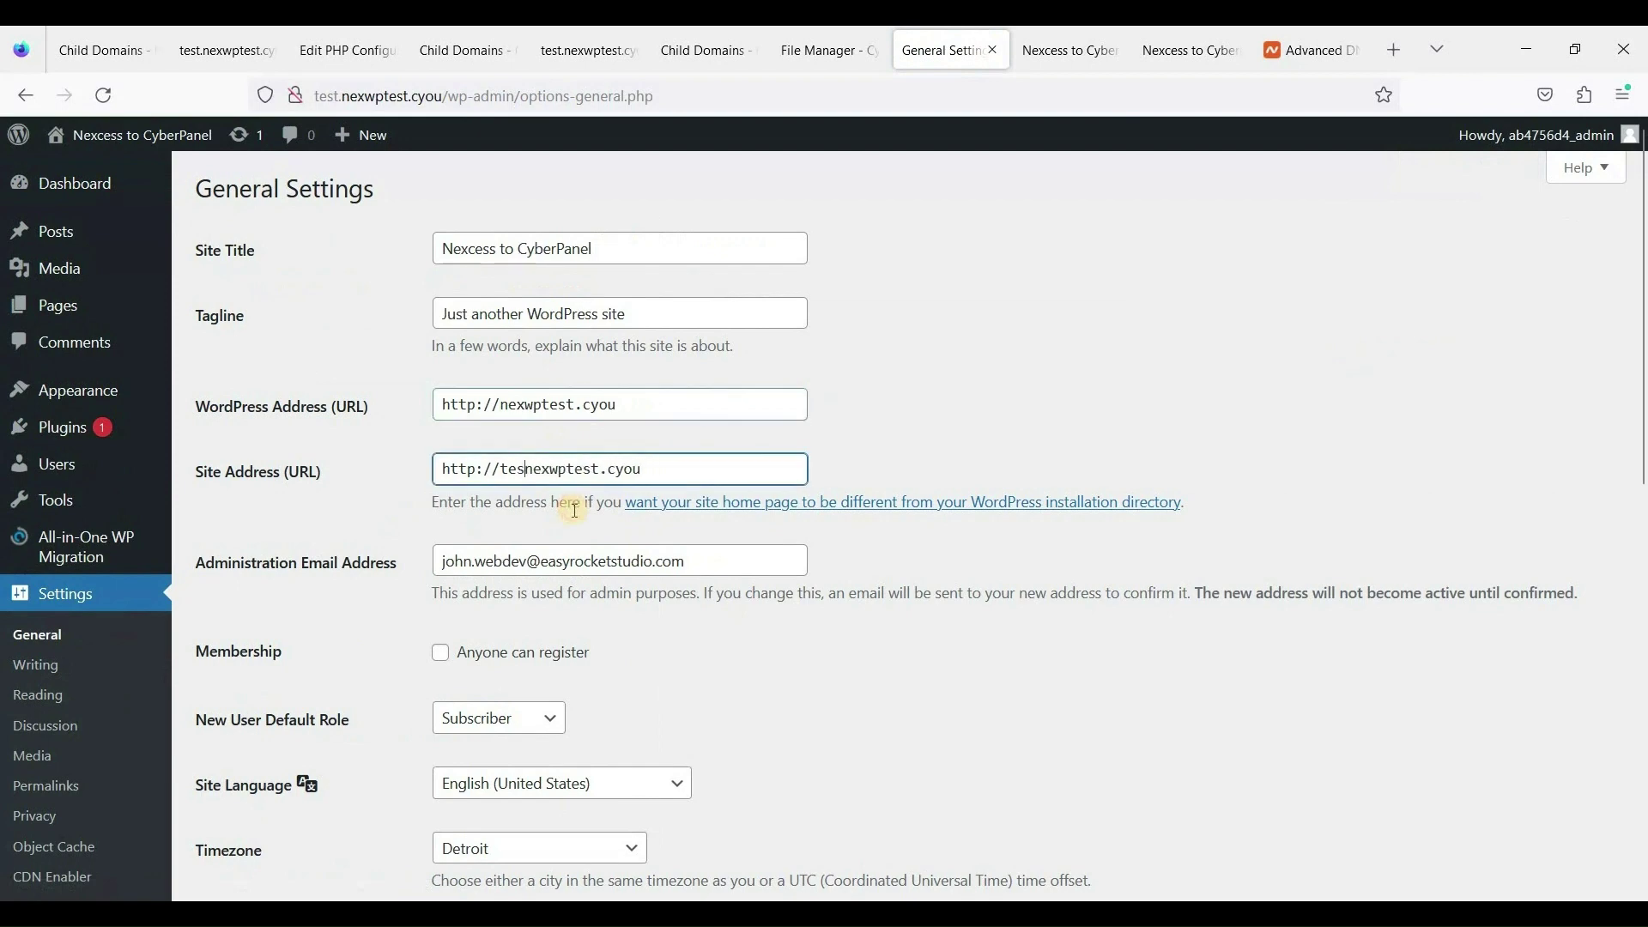
pyautogui.press('BackSpace')
pyautogui.press('BackSpace')
pyautogui.press('BackSpace')
pyautogui.click(469, 405)
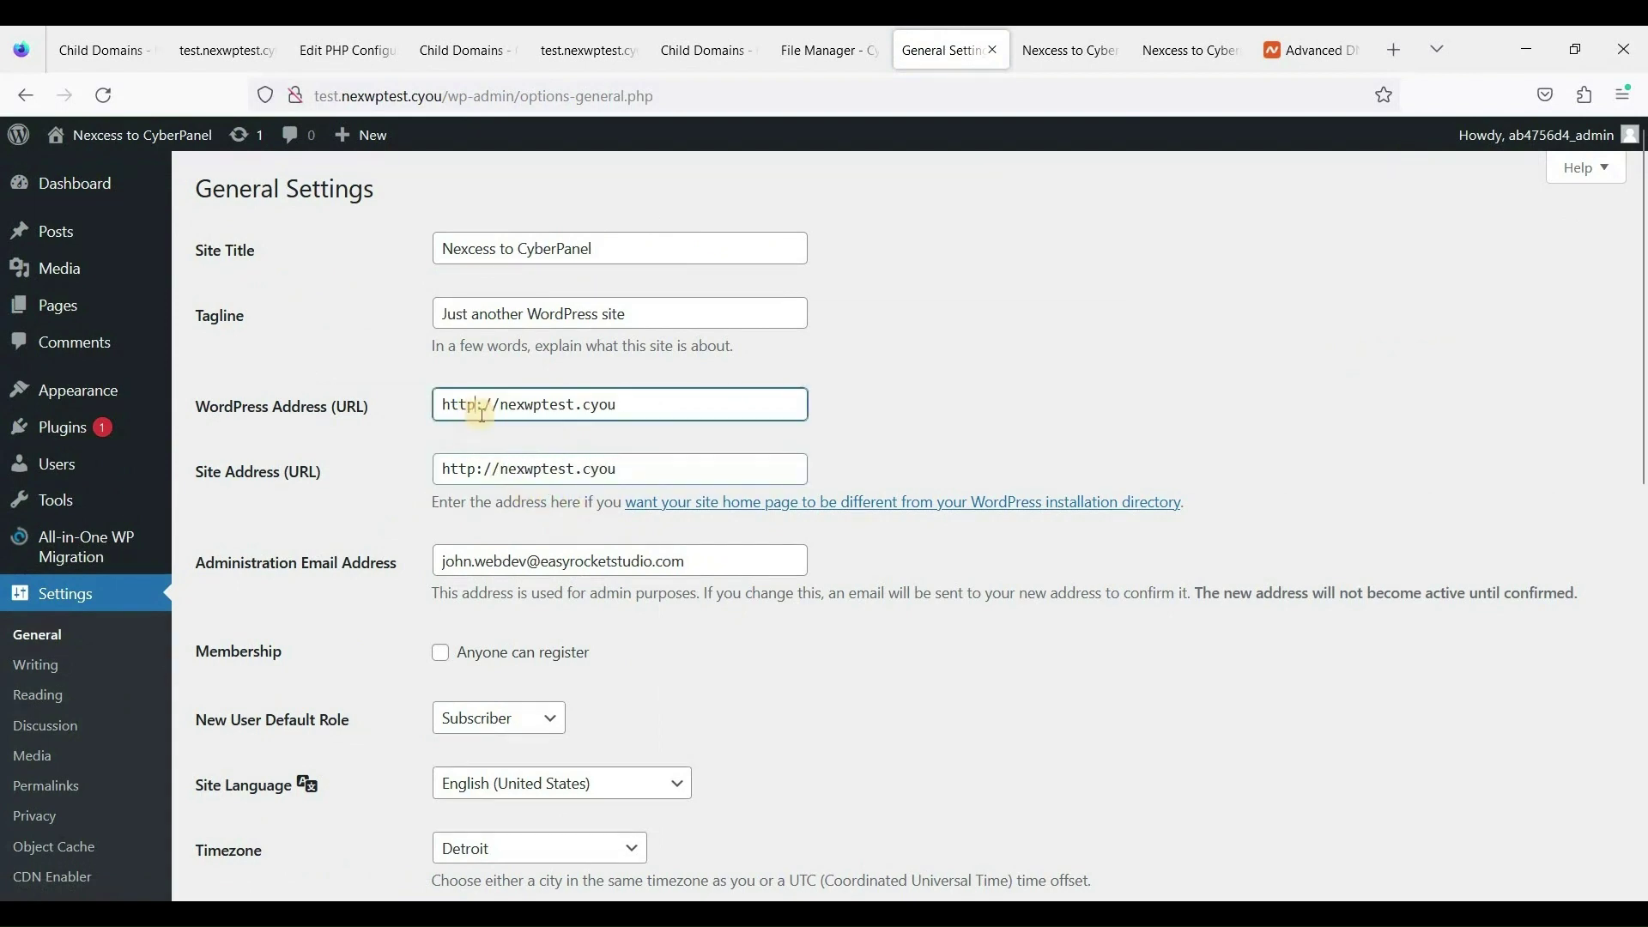
pyautogui.write('s')
pyautogui.click(481, 470)
pyautogui.write('s')
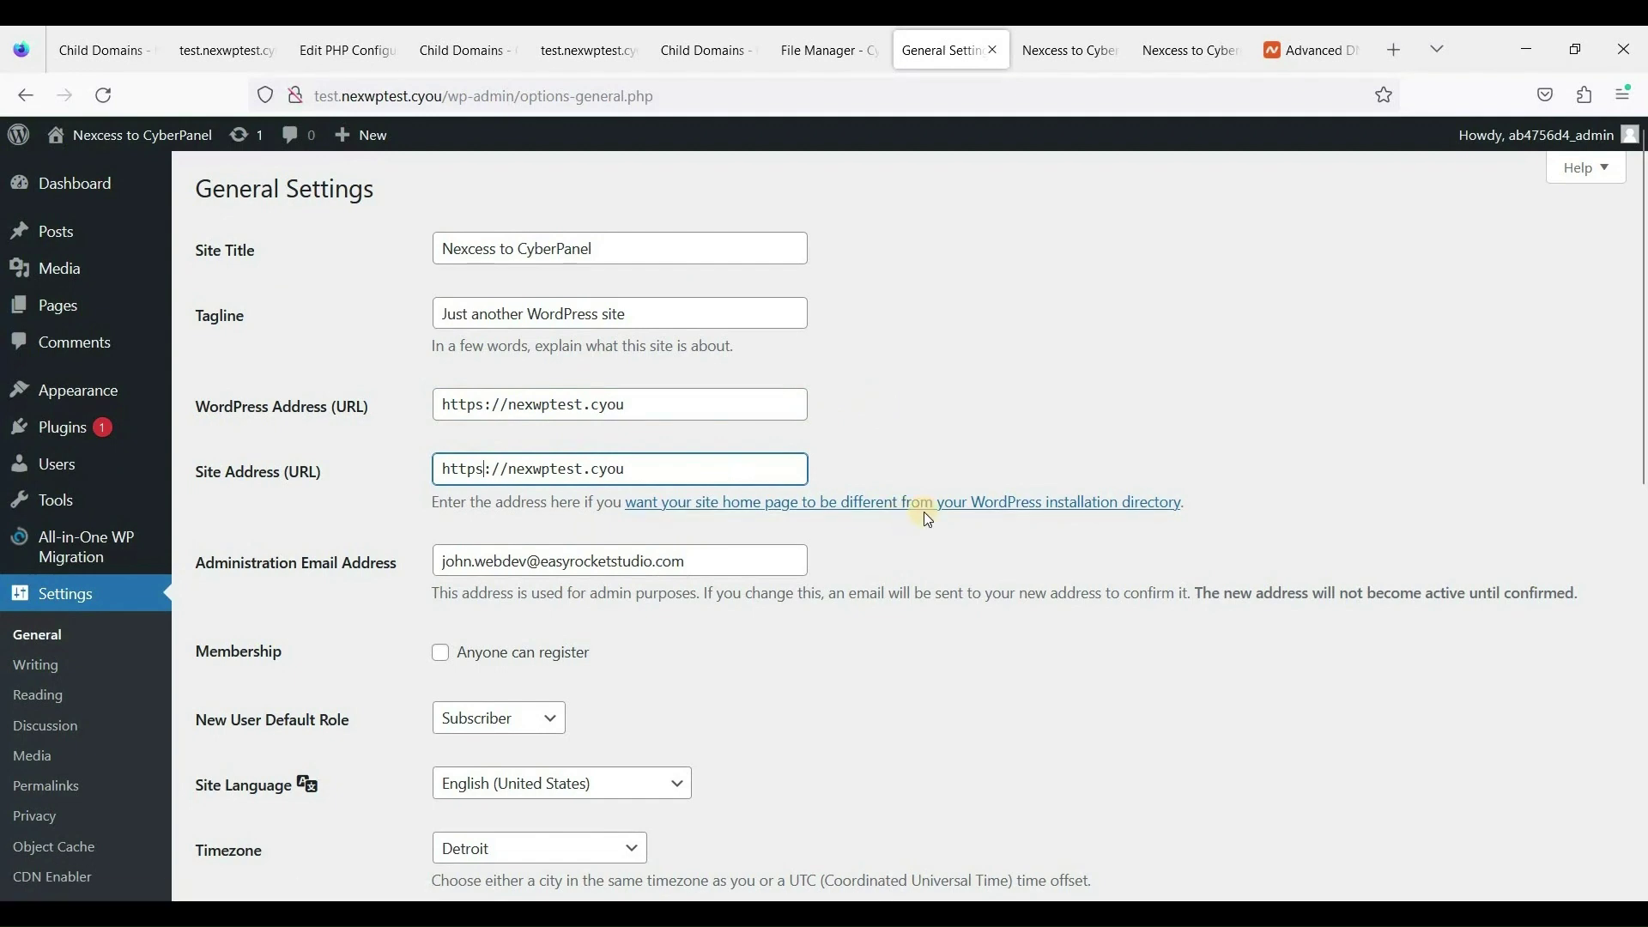
pyautogui.scroll(-10, 924, 515)
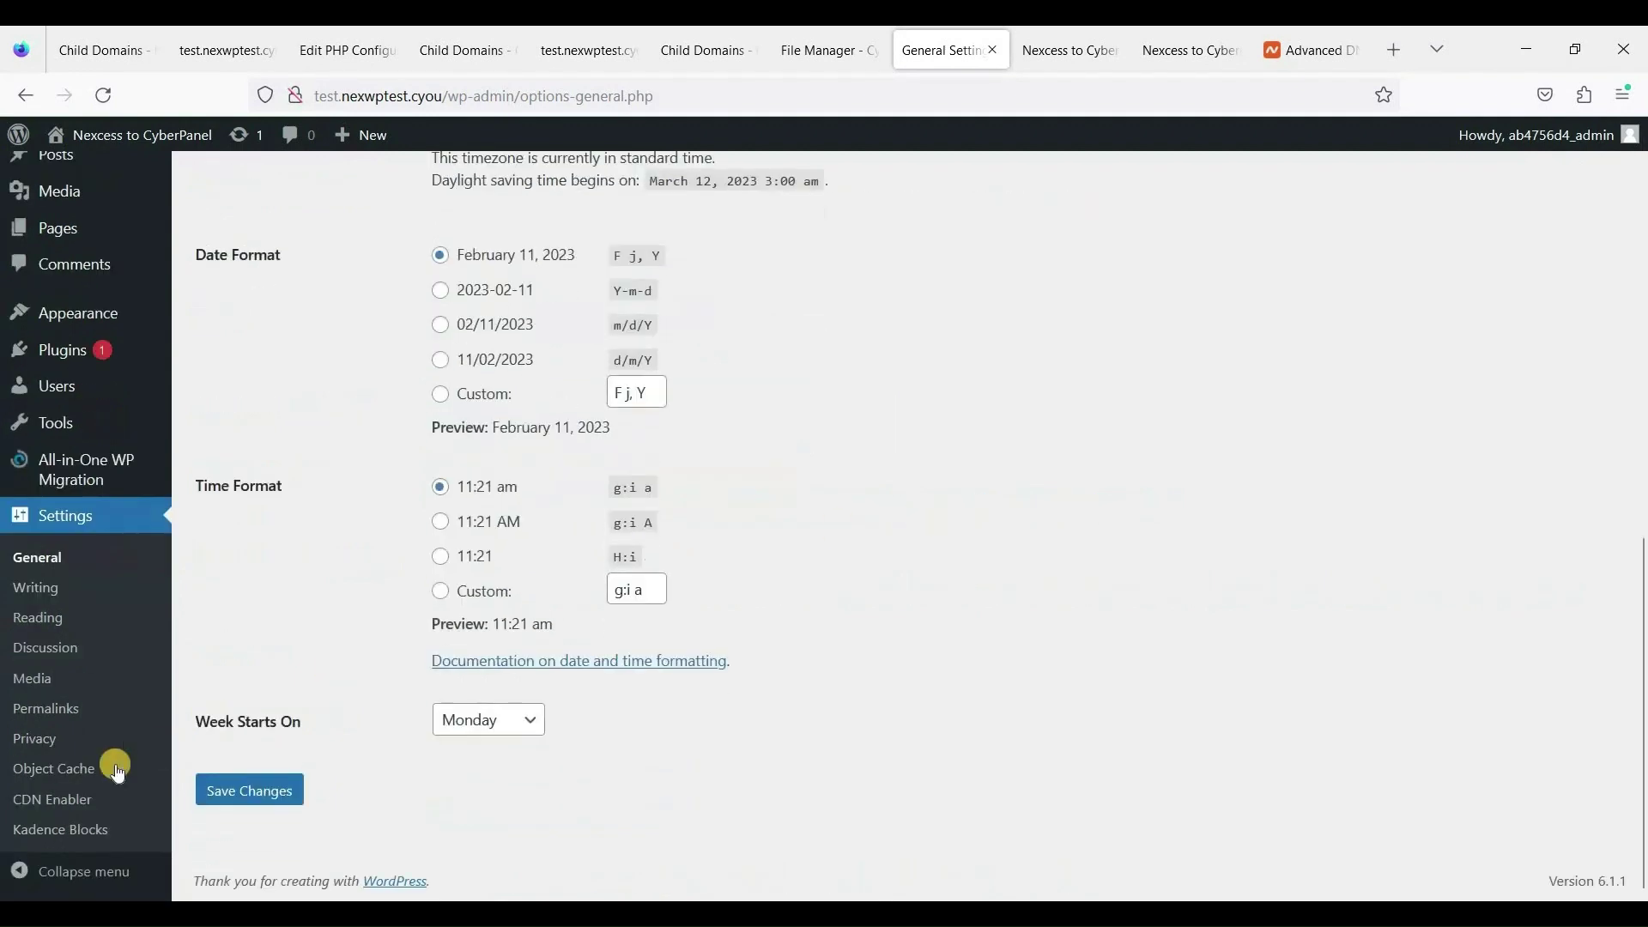
pyautogui.click(249, 790)
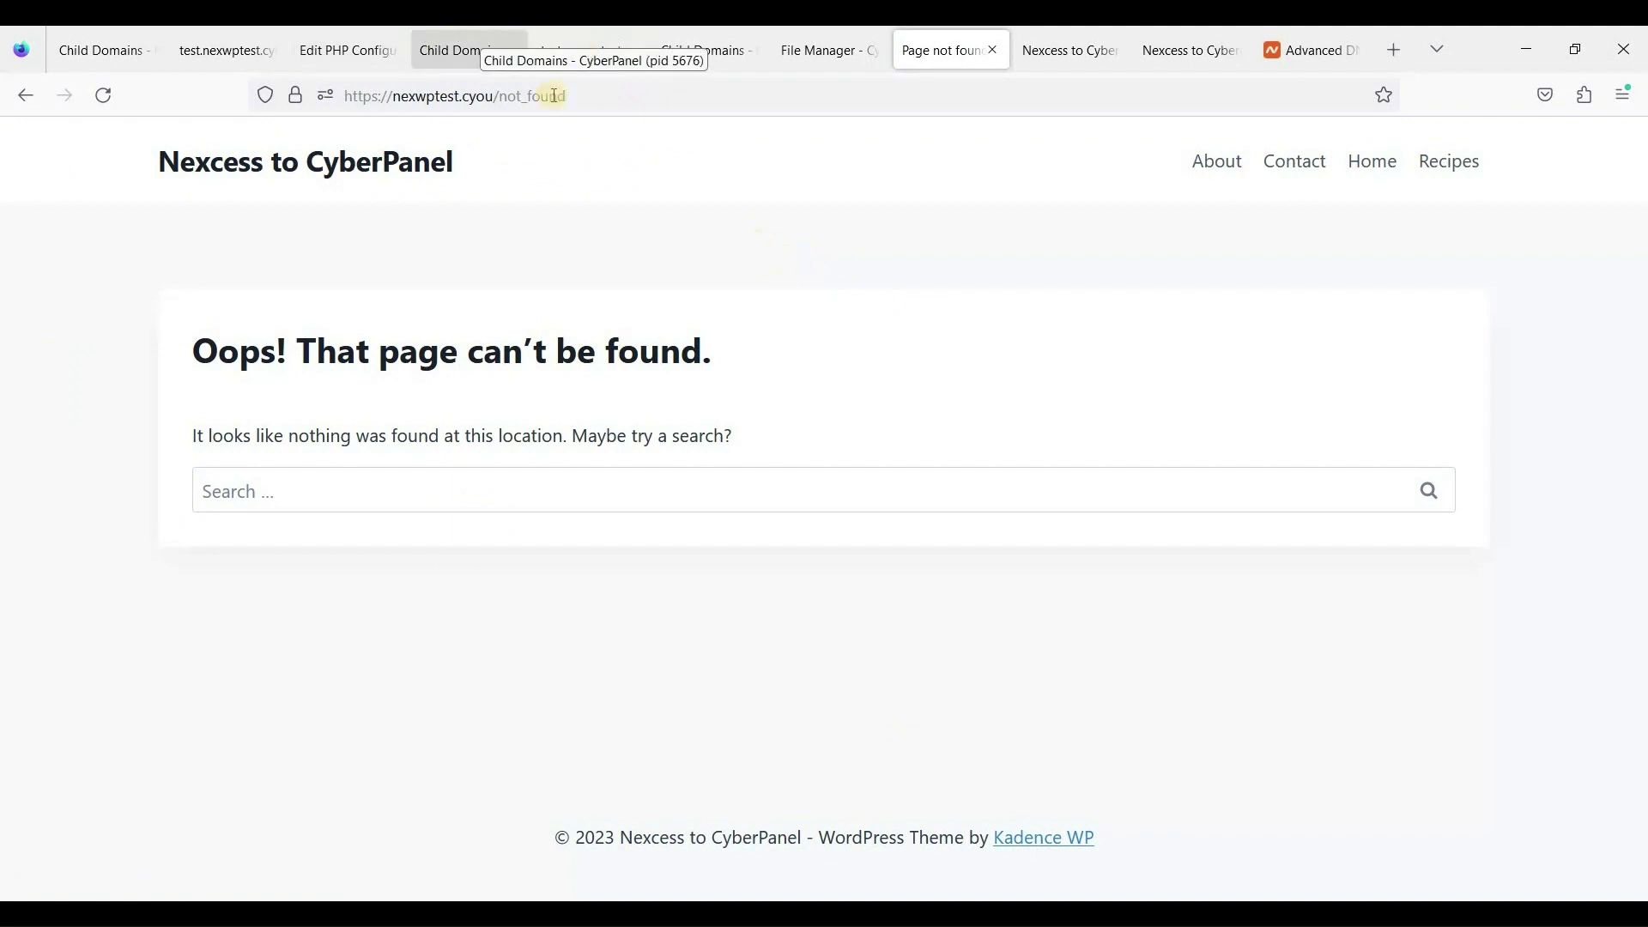
pyautogui.click(482, 34)
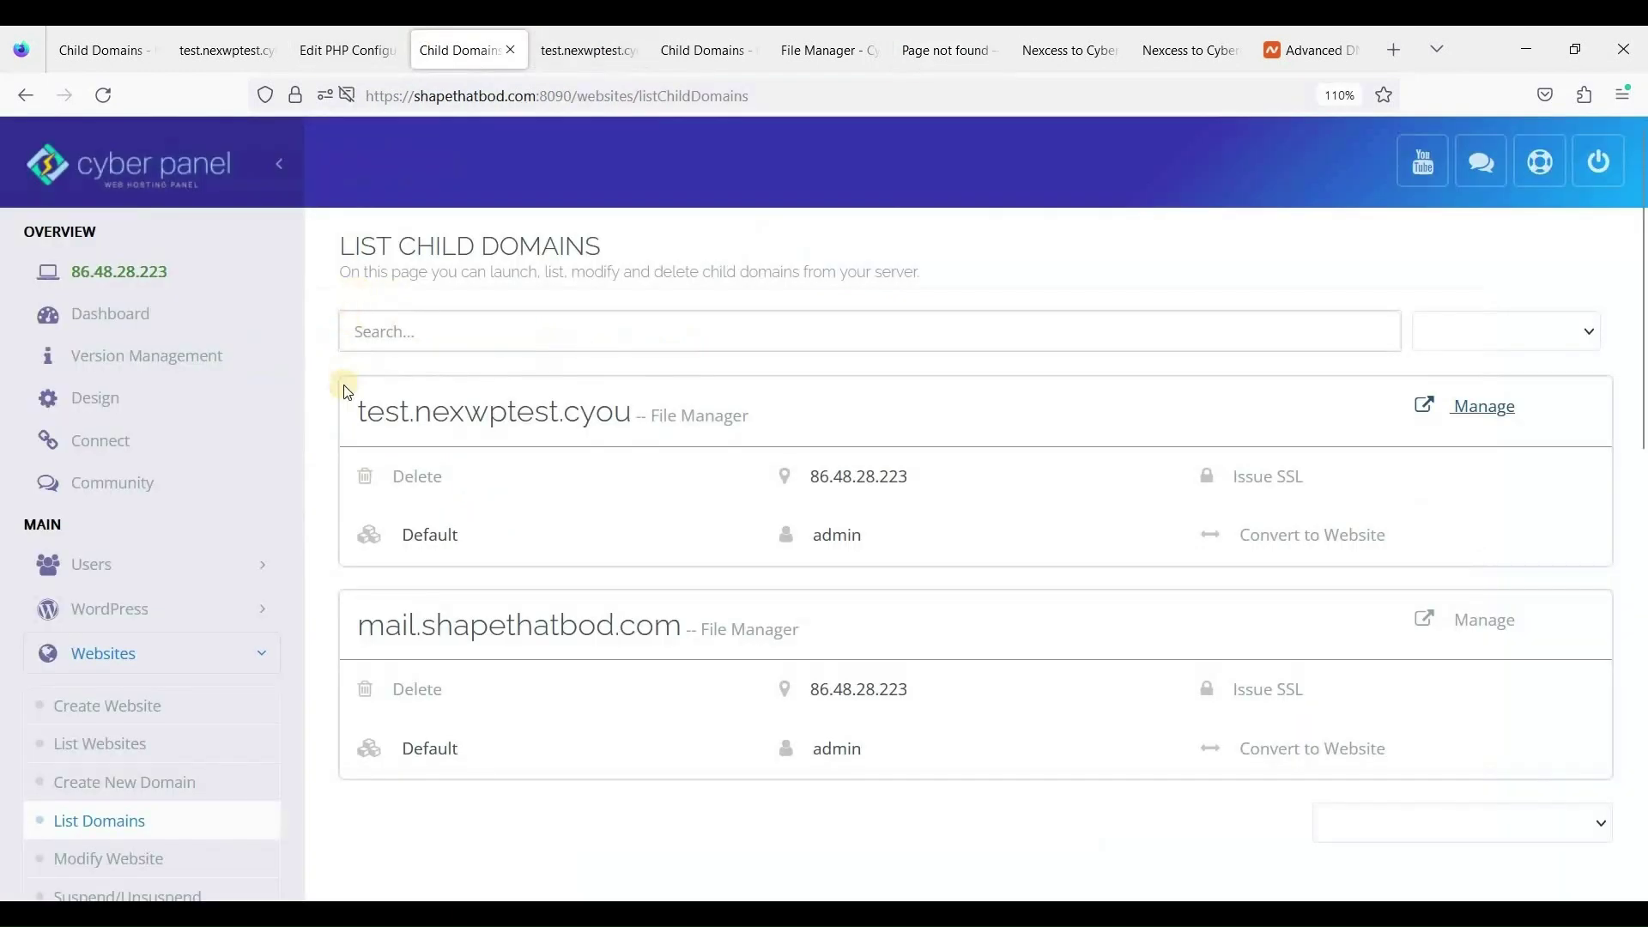
pyautogui.click(100, 744)
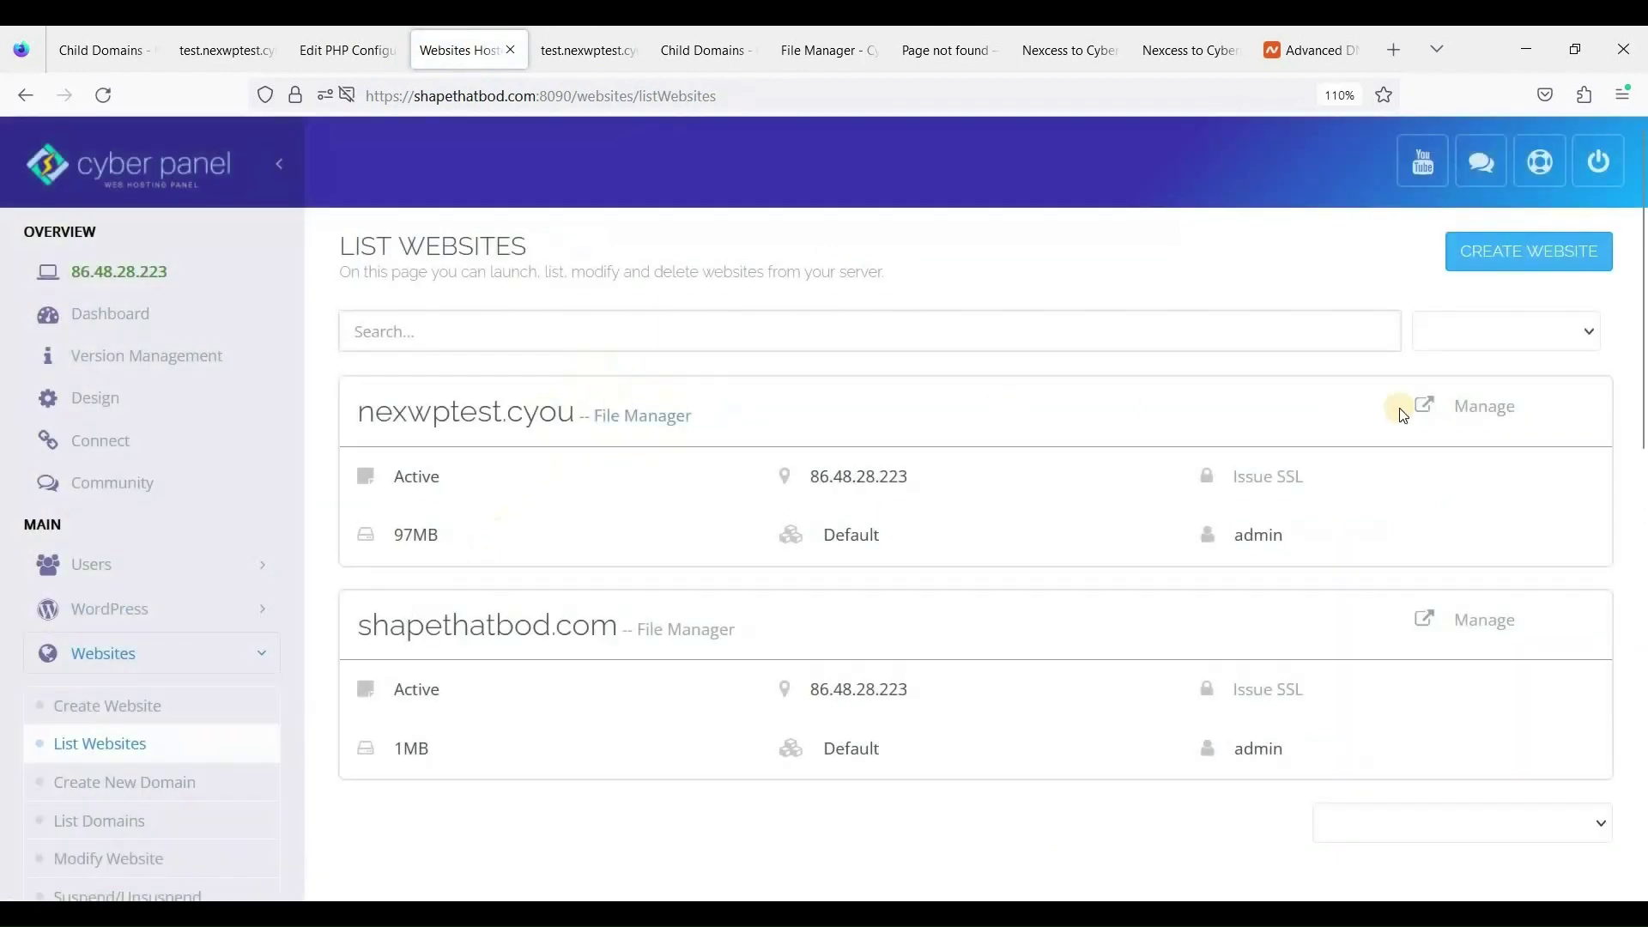
pyautogui.click(1493, 408)
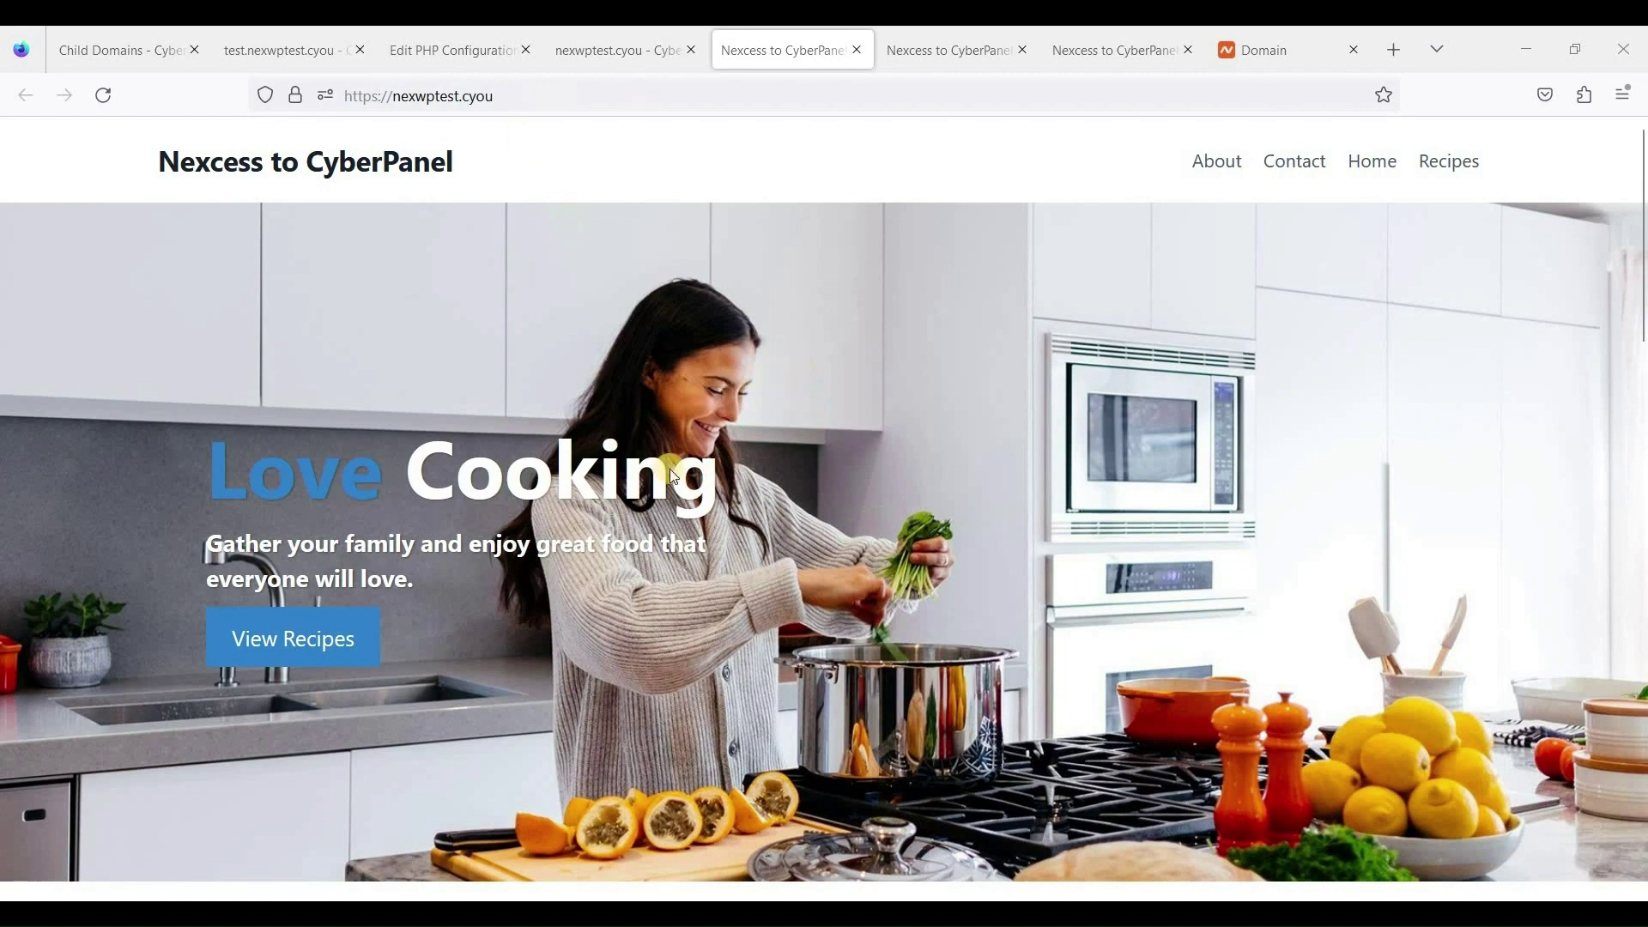
pyautogui.scroll(-1, 674, 476)
pyautogui.scroll(1, 707, 286)
pyautogui.click(792, 91)
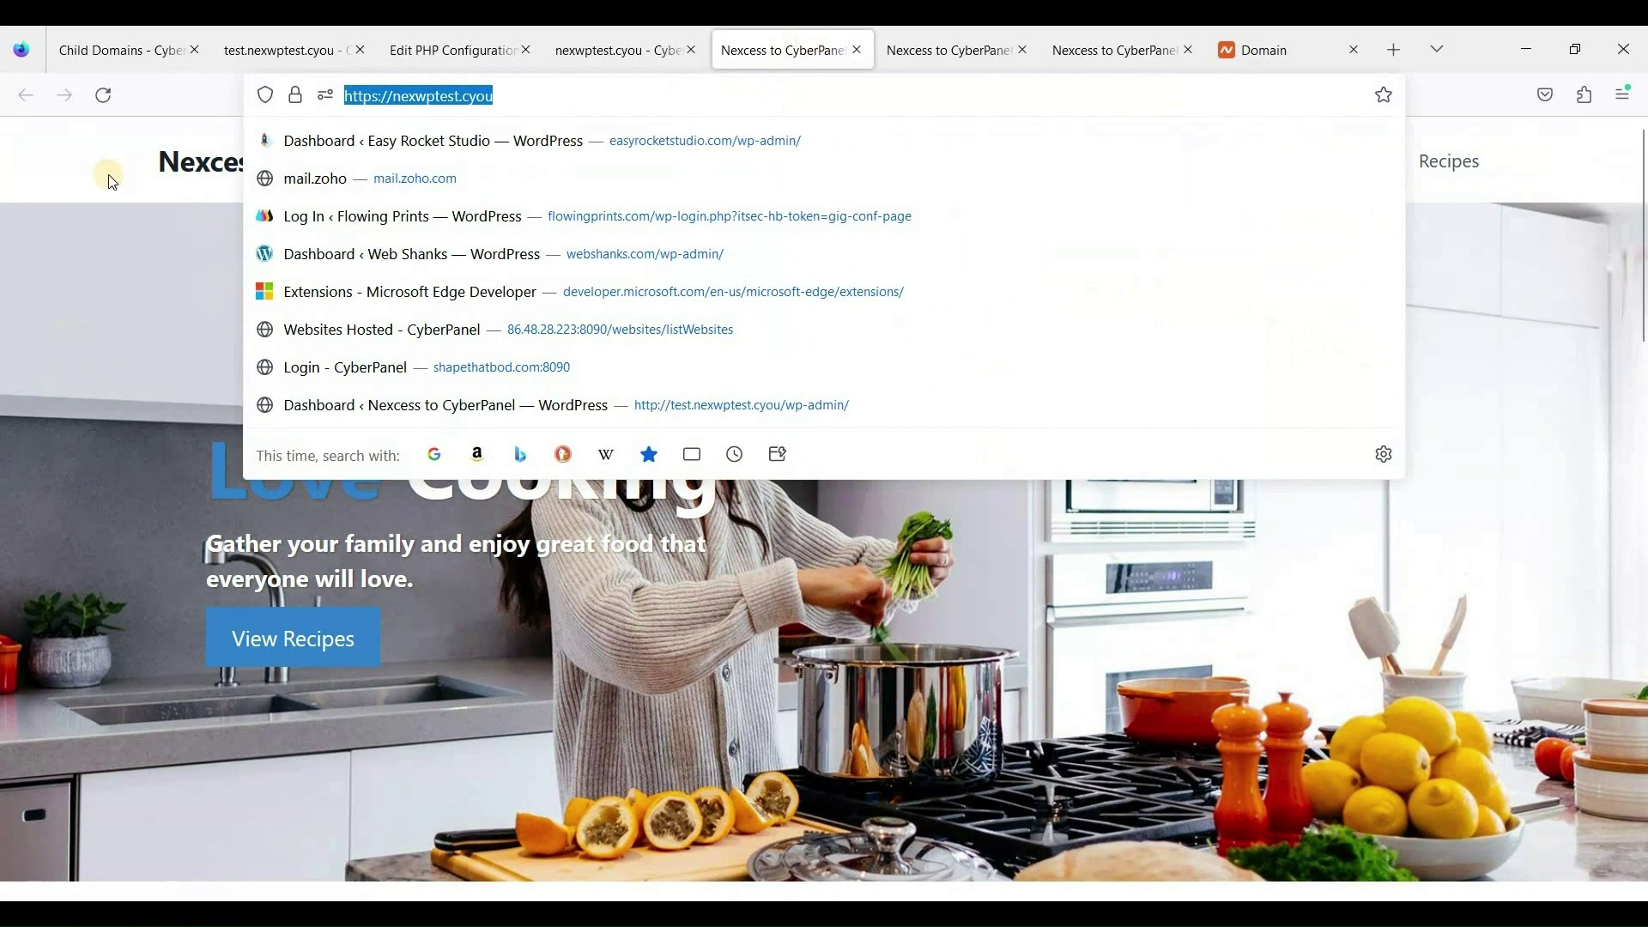
pyautogui.click(242, 173)
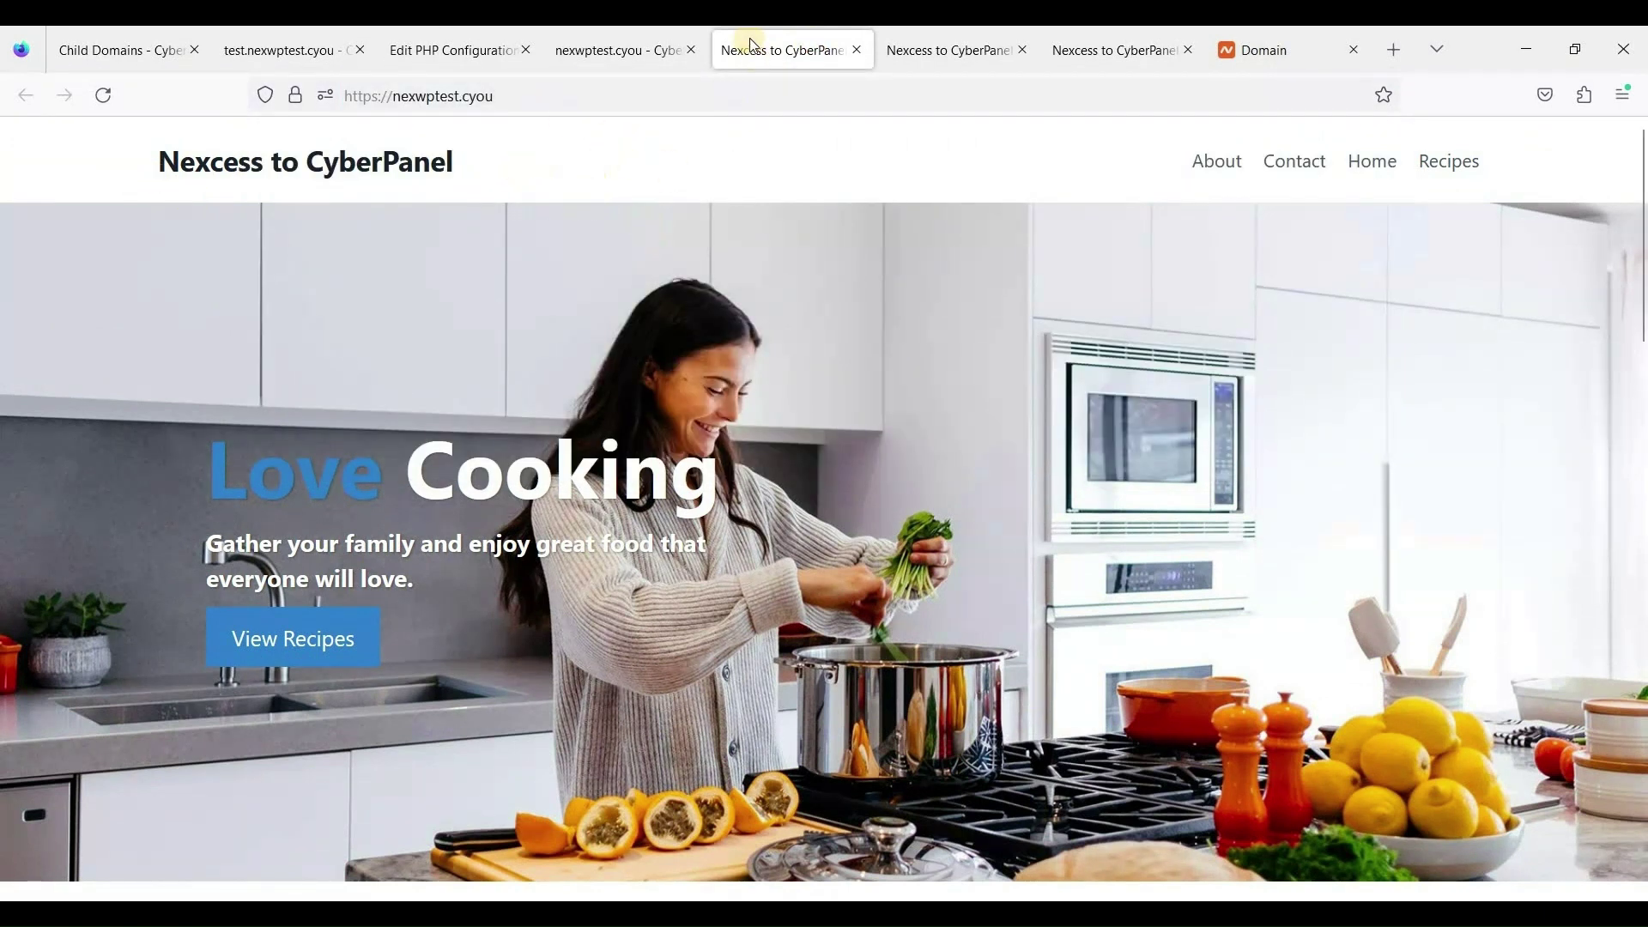
pyautogui.scroll(-2, 798, 283)
pyautogui.scroll(2, 777, 128)
# In Namecheap Advanced DNS, copy the new server IP 86.48.28.223 from the test record.
pyautogui.click(1270, 50)
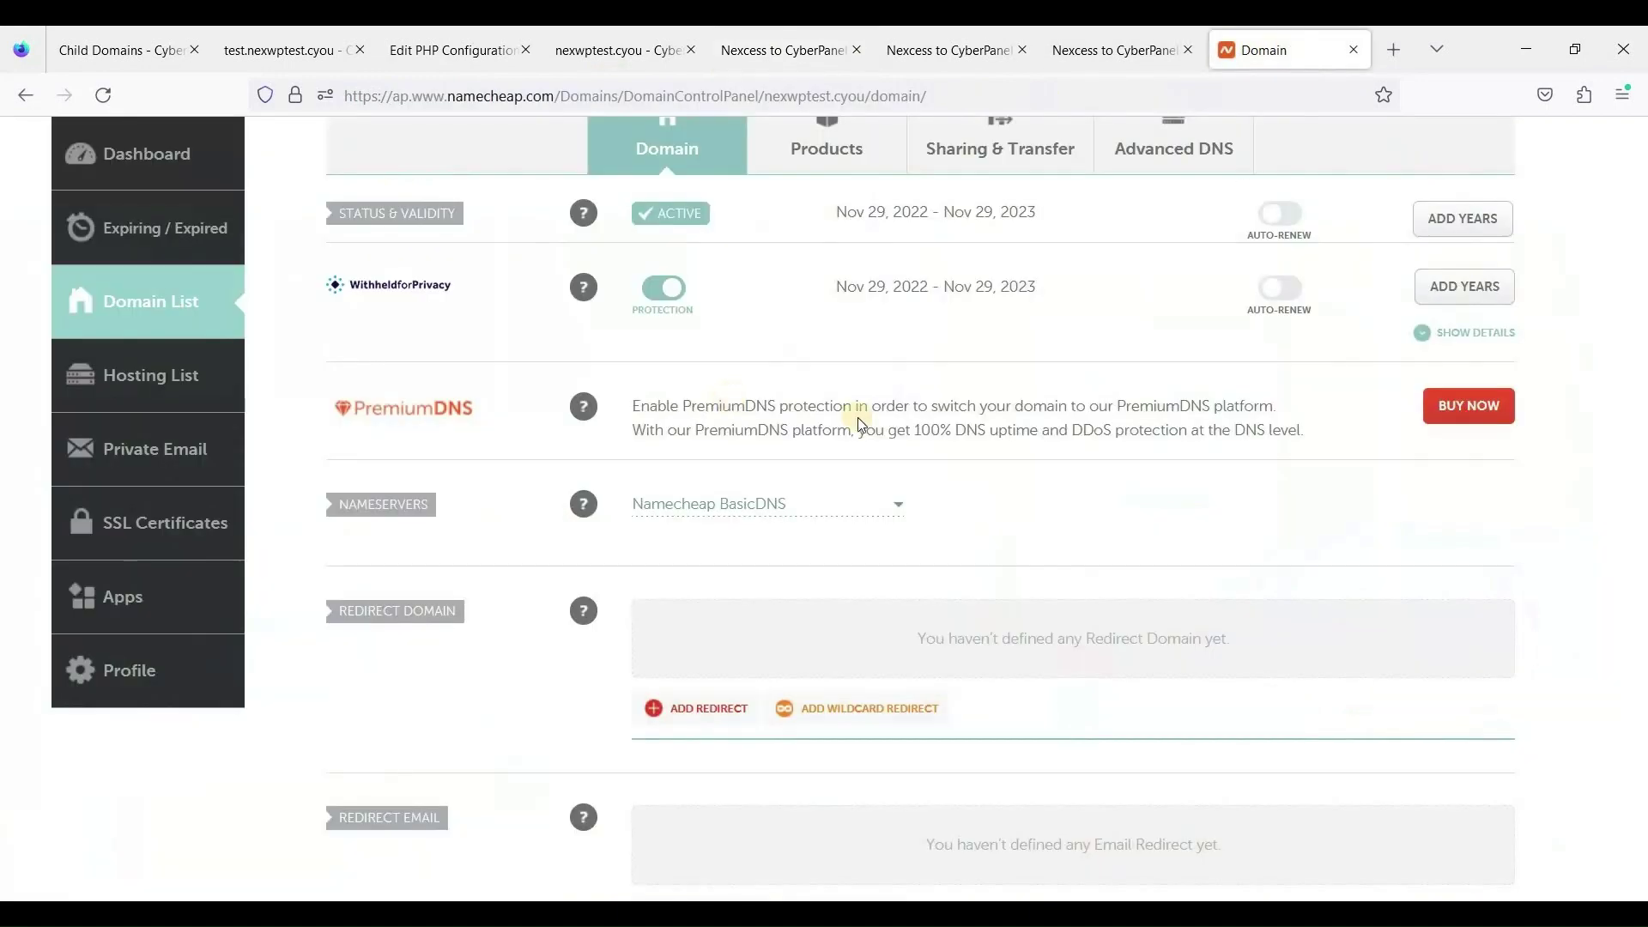
pyautogui.scroll(2, 1060, 379)
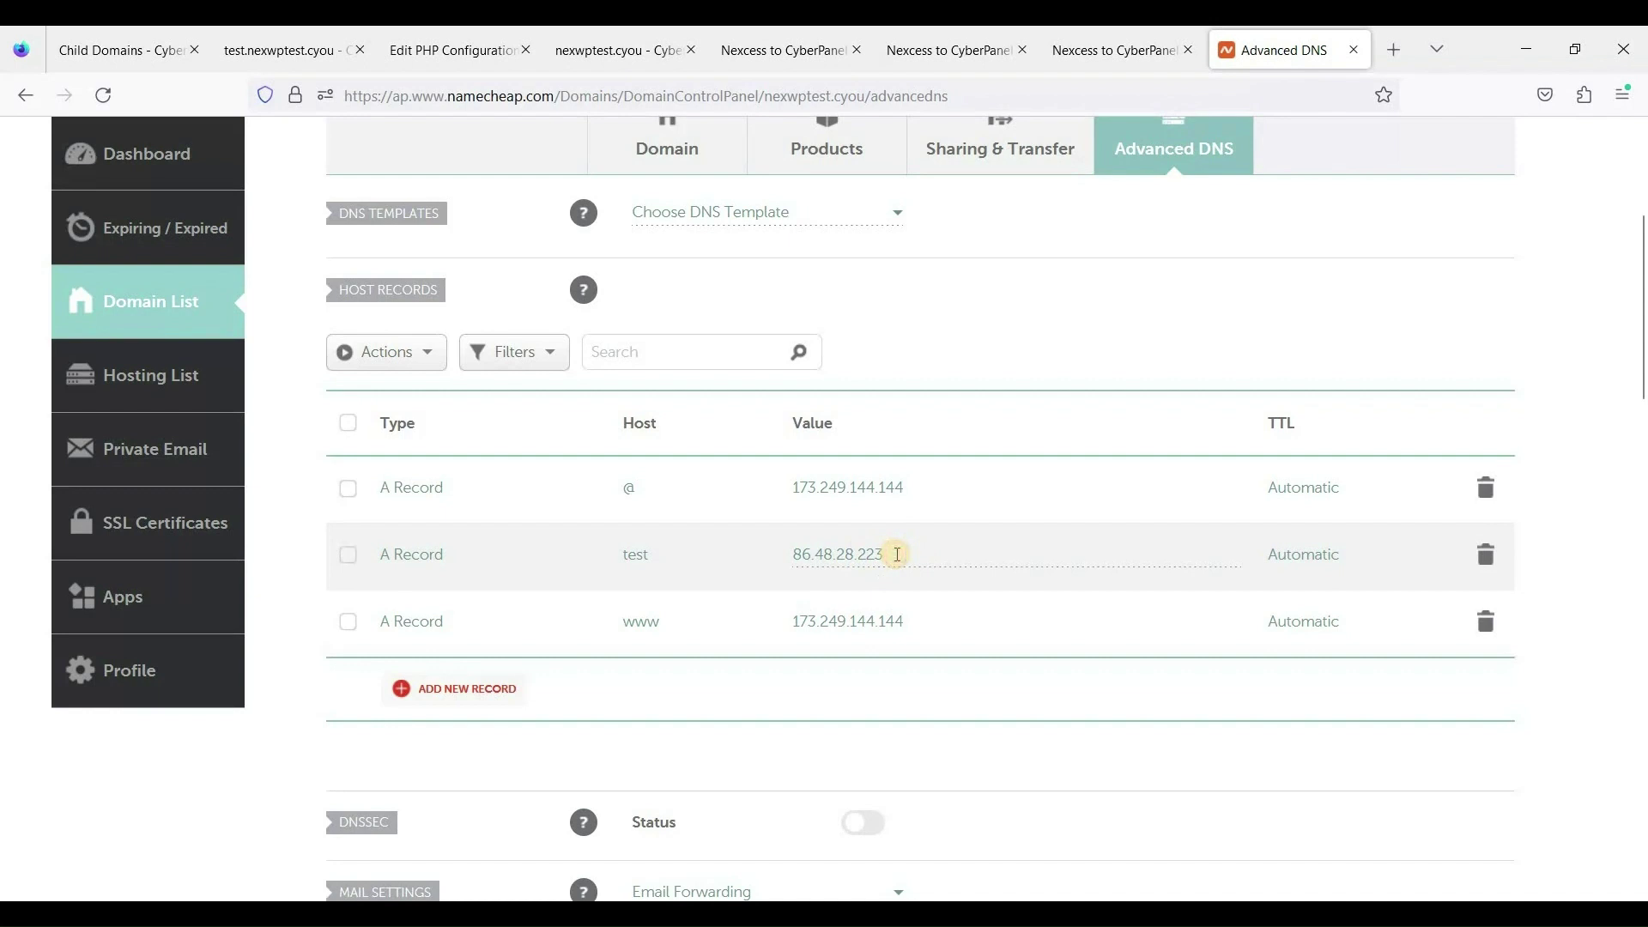
pyautogui.click(897, 554)
pyautogui.moveTo(778, 555); pyautogui.dragTo(886, 555)
pyautogui.hotkey('ctrl', 'c')
pyautogui.rightClick(861, 551)
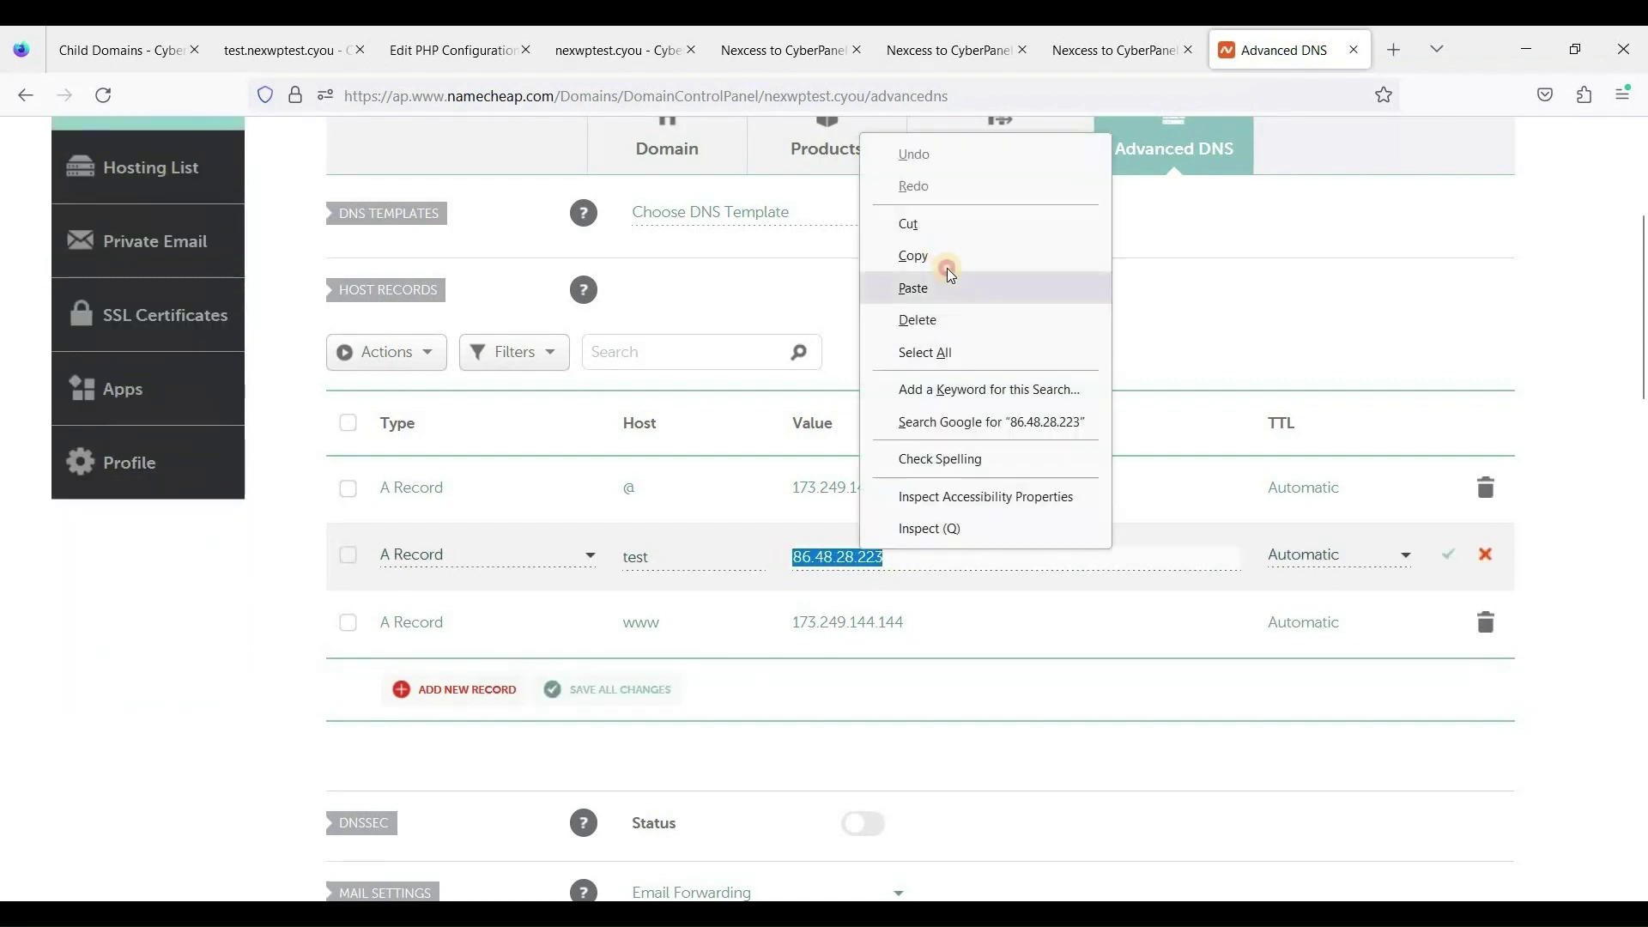
pyautogui.click(944, 258)
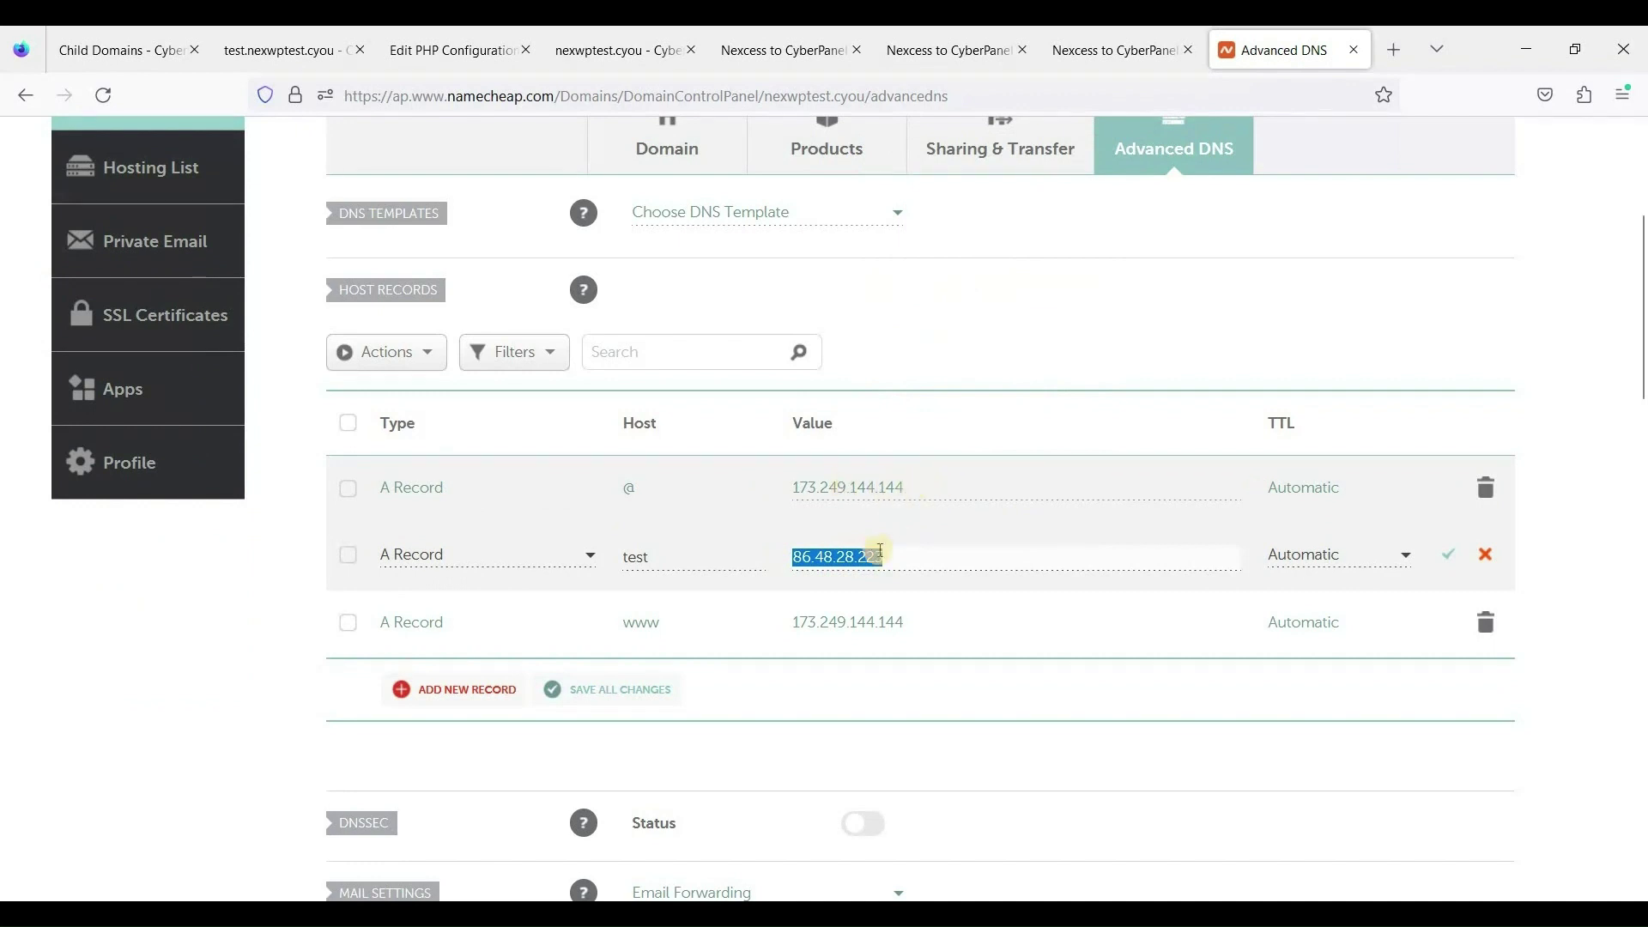
# Repoint the @ and www A records to 86.48.28.223 and save both.
pyautogui.click(912, 487)
pyautogui.moveTo(776, 489); pyautogui.dragTo(890, 540)
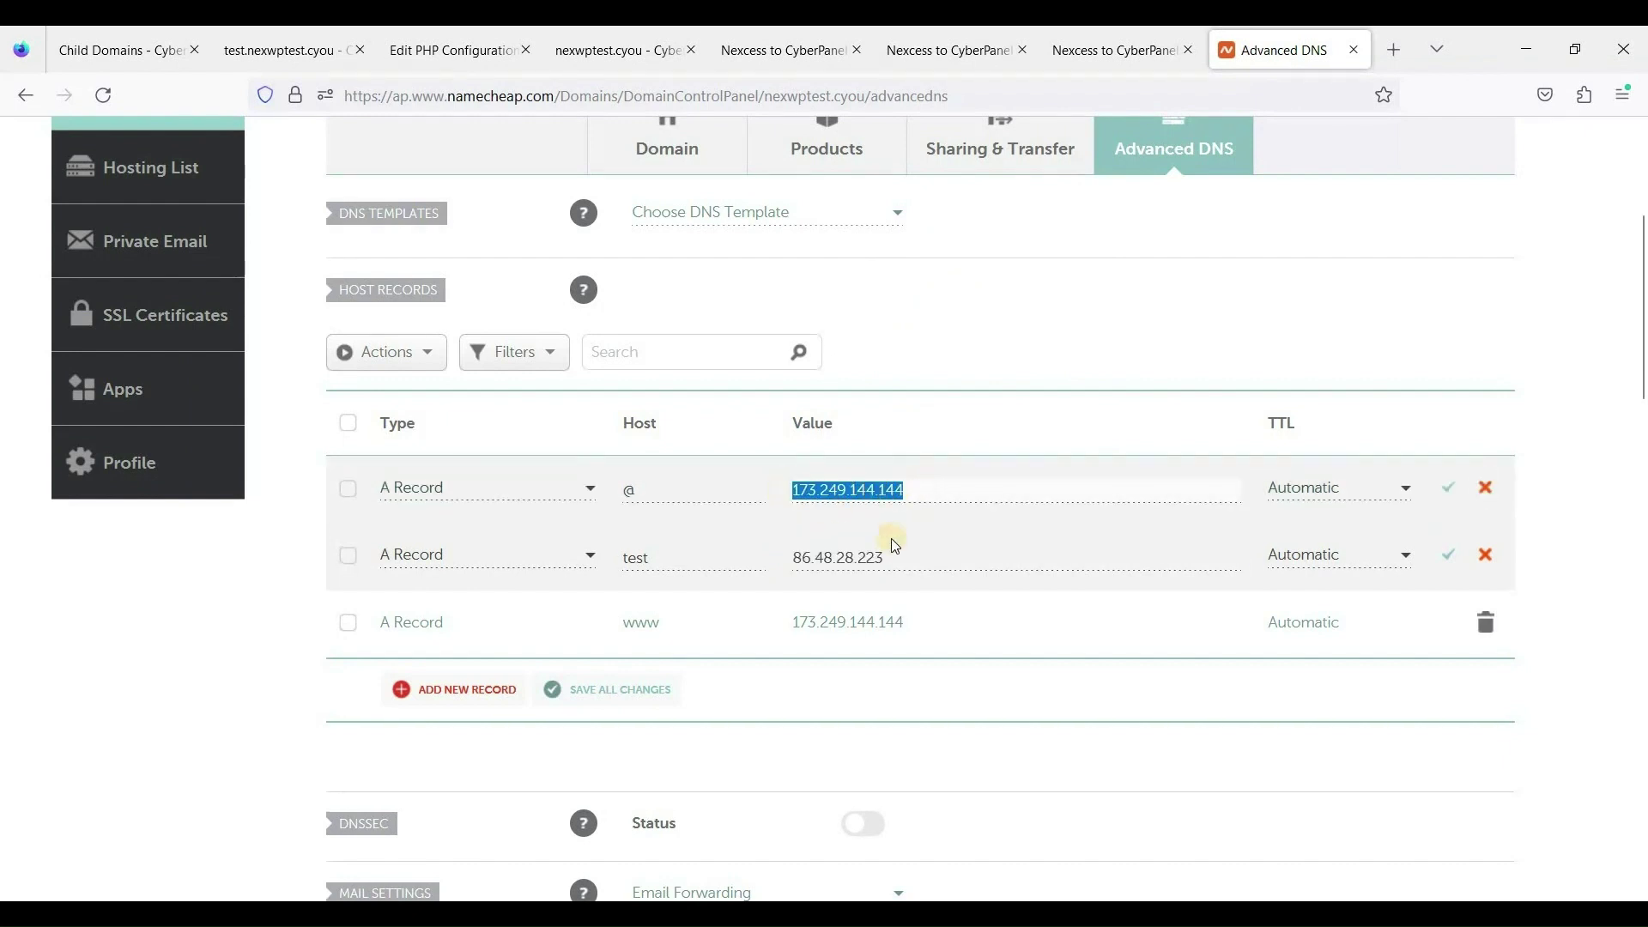
pyautogui.hotkey('ctrl', 'v')
pyautogui.click(933, 625)
pyautogui.moveTo(766, 625); pyautogui.dragTo(910, 633)
pyautogui.hotkey('ctrl', 'v')
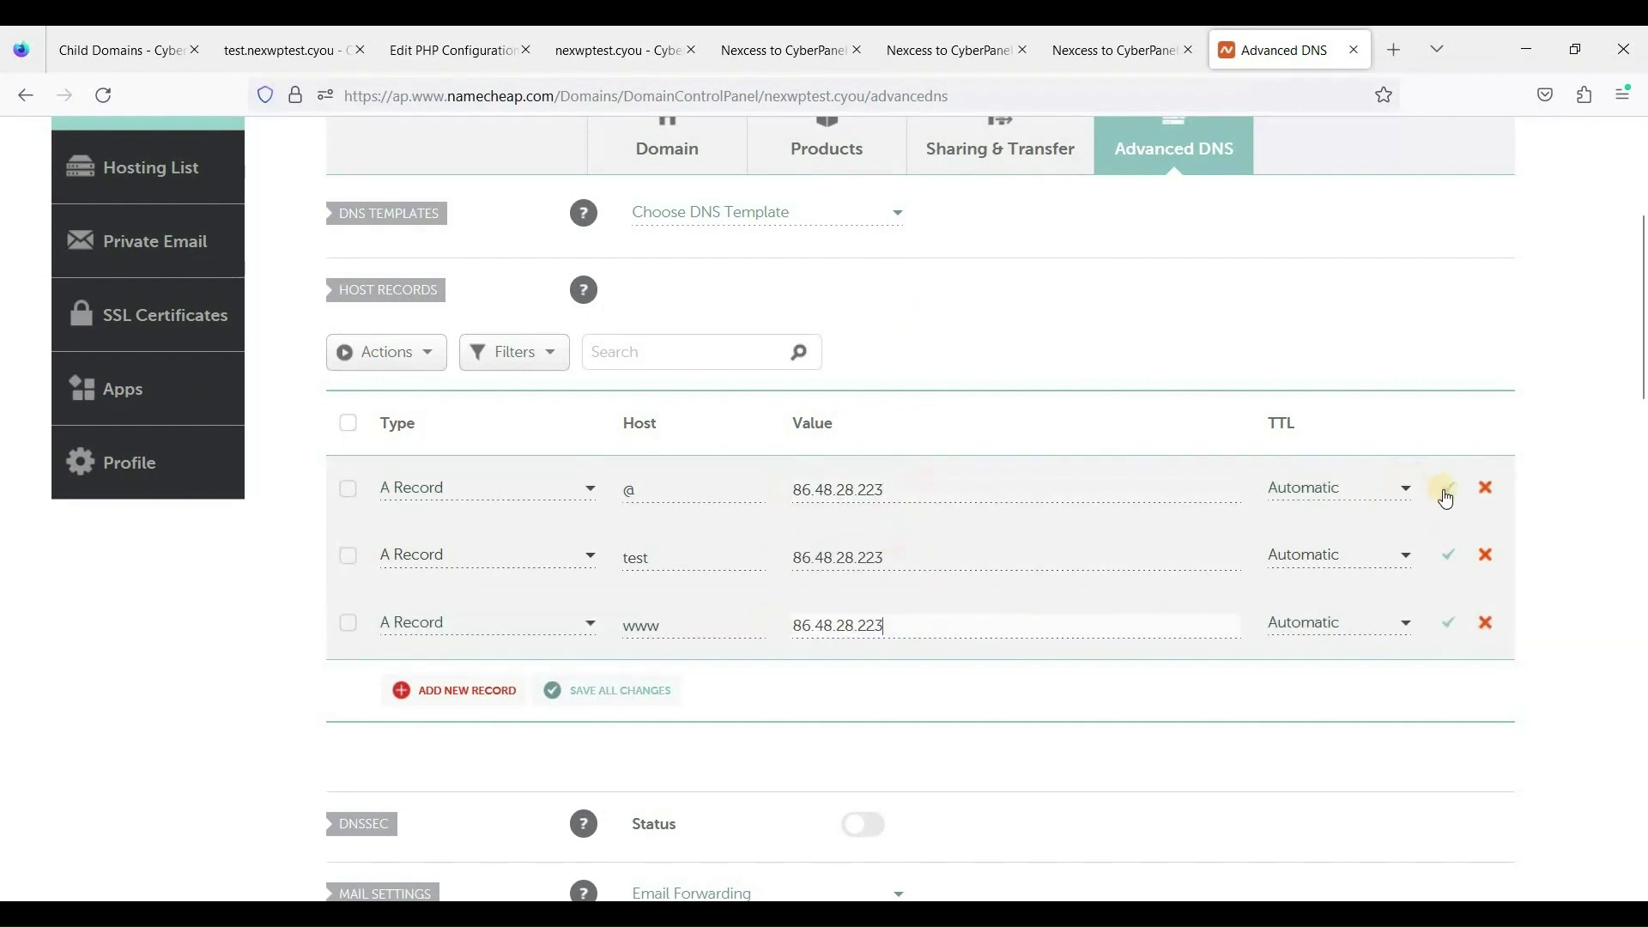
pyautogui.click(1445, 492)
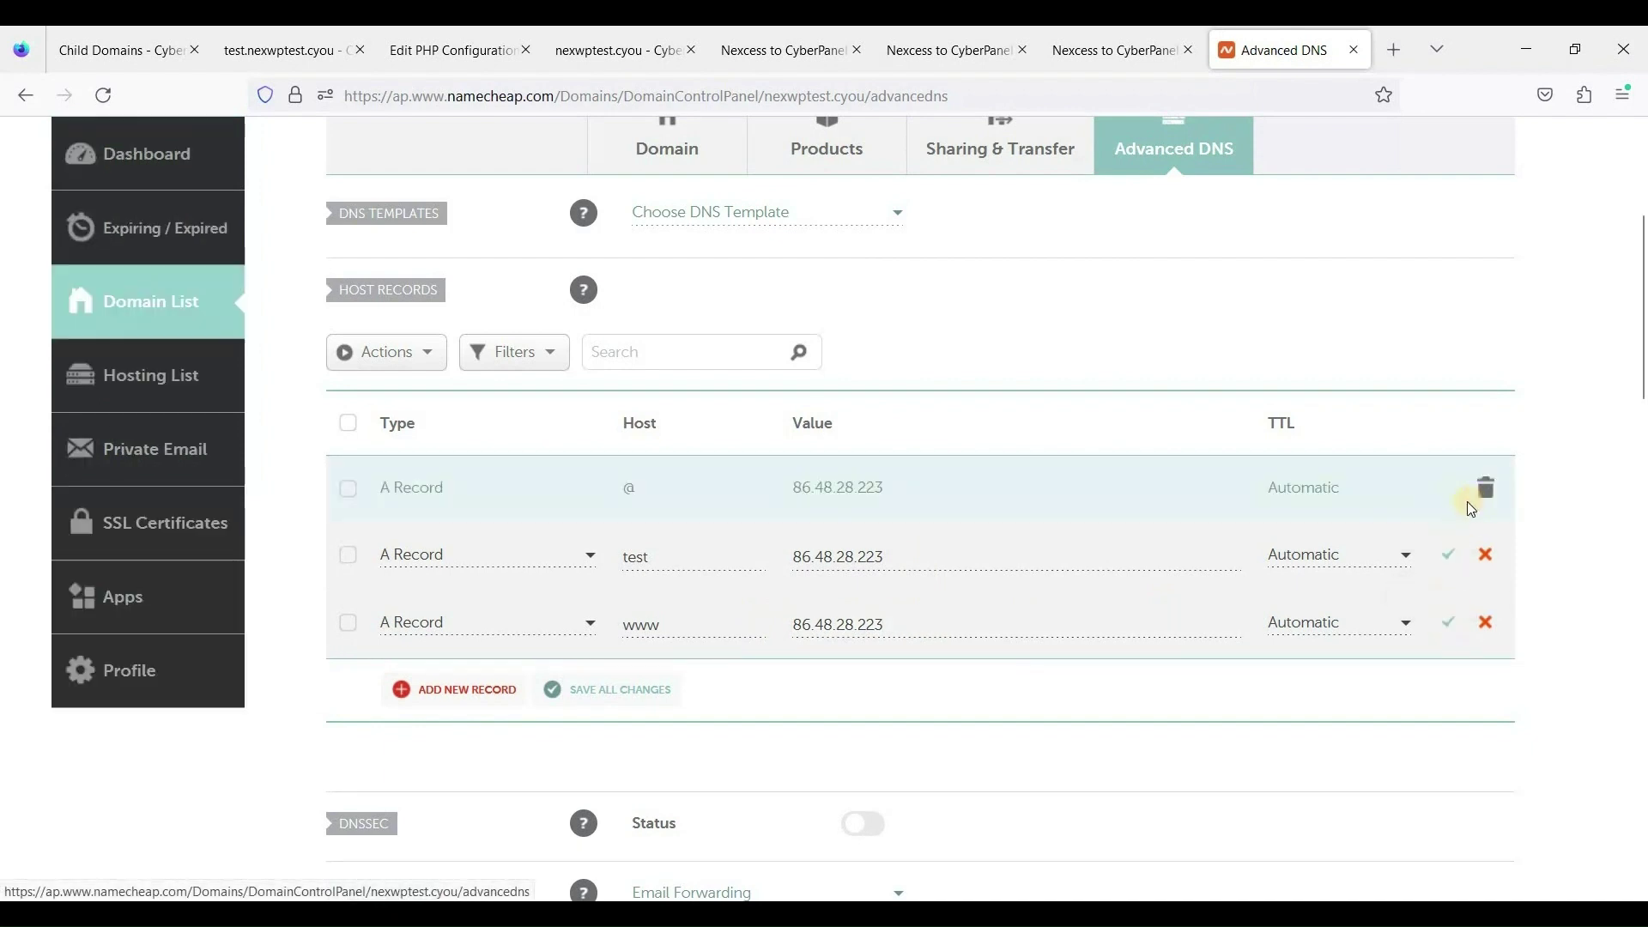
pyautogui.click(1448, 620)
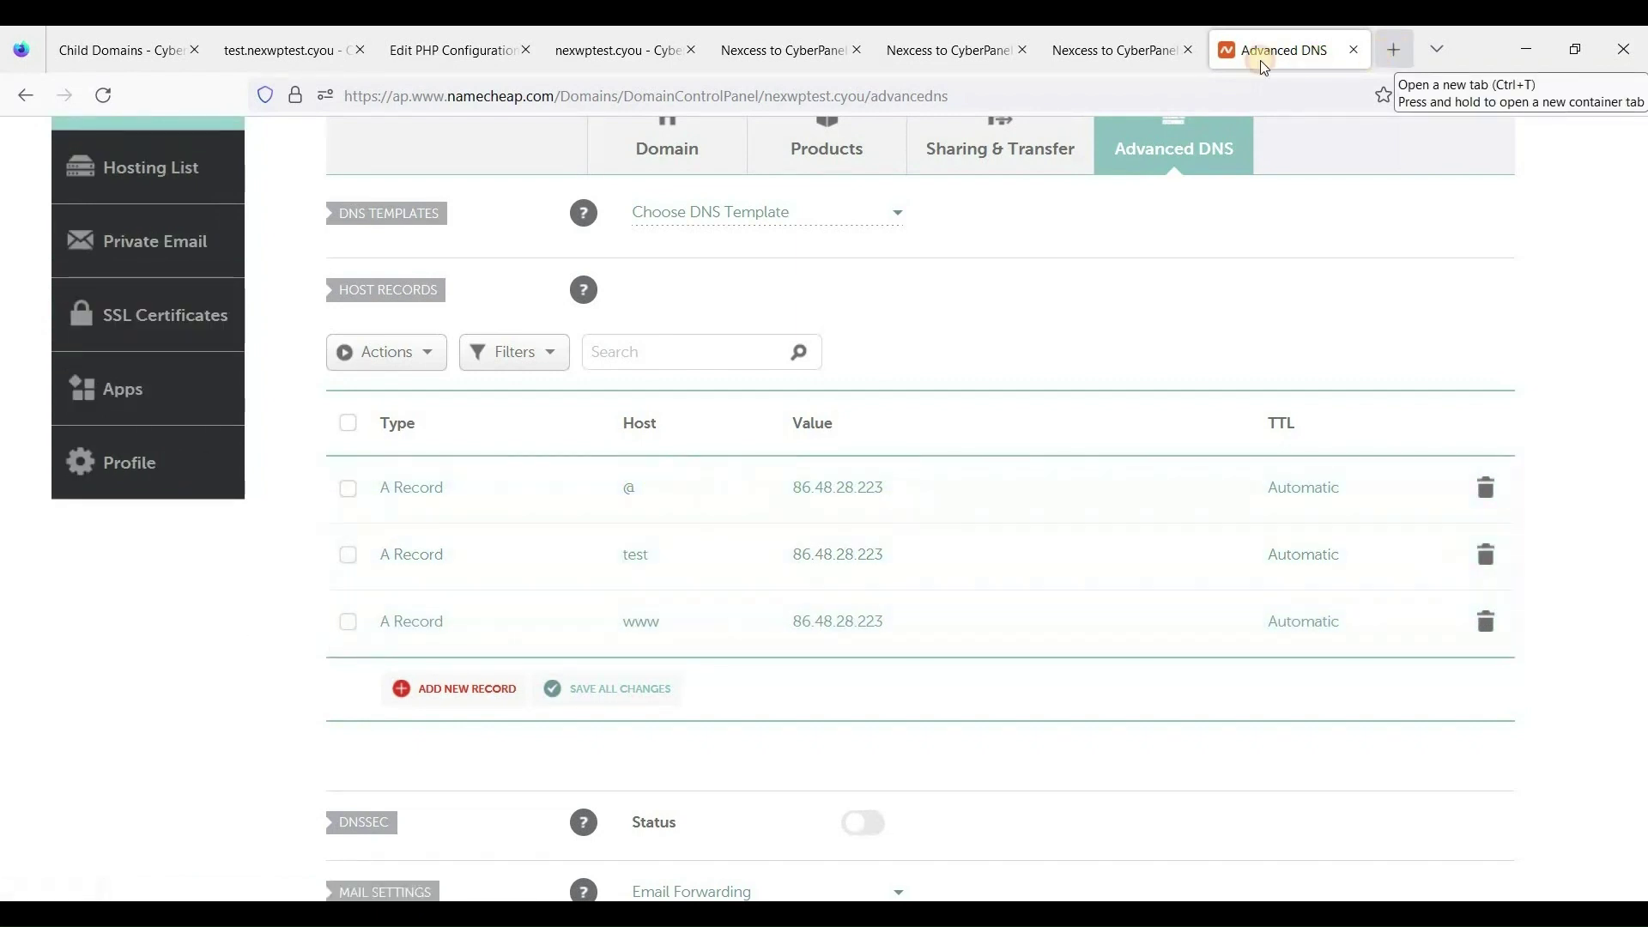
# Run a whatsmydns.net A-record lookup for nexwptest.cyou in a new tab.
pyautogui.hotkey('ctrl', 't')
pyautogui.write('whatsmydns.net')
pyautogui.press('Return')
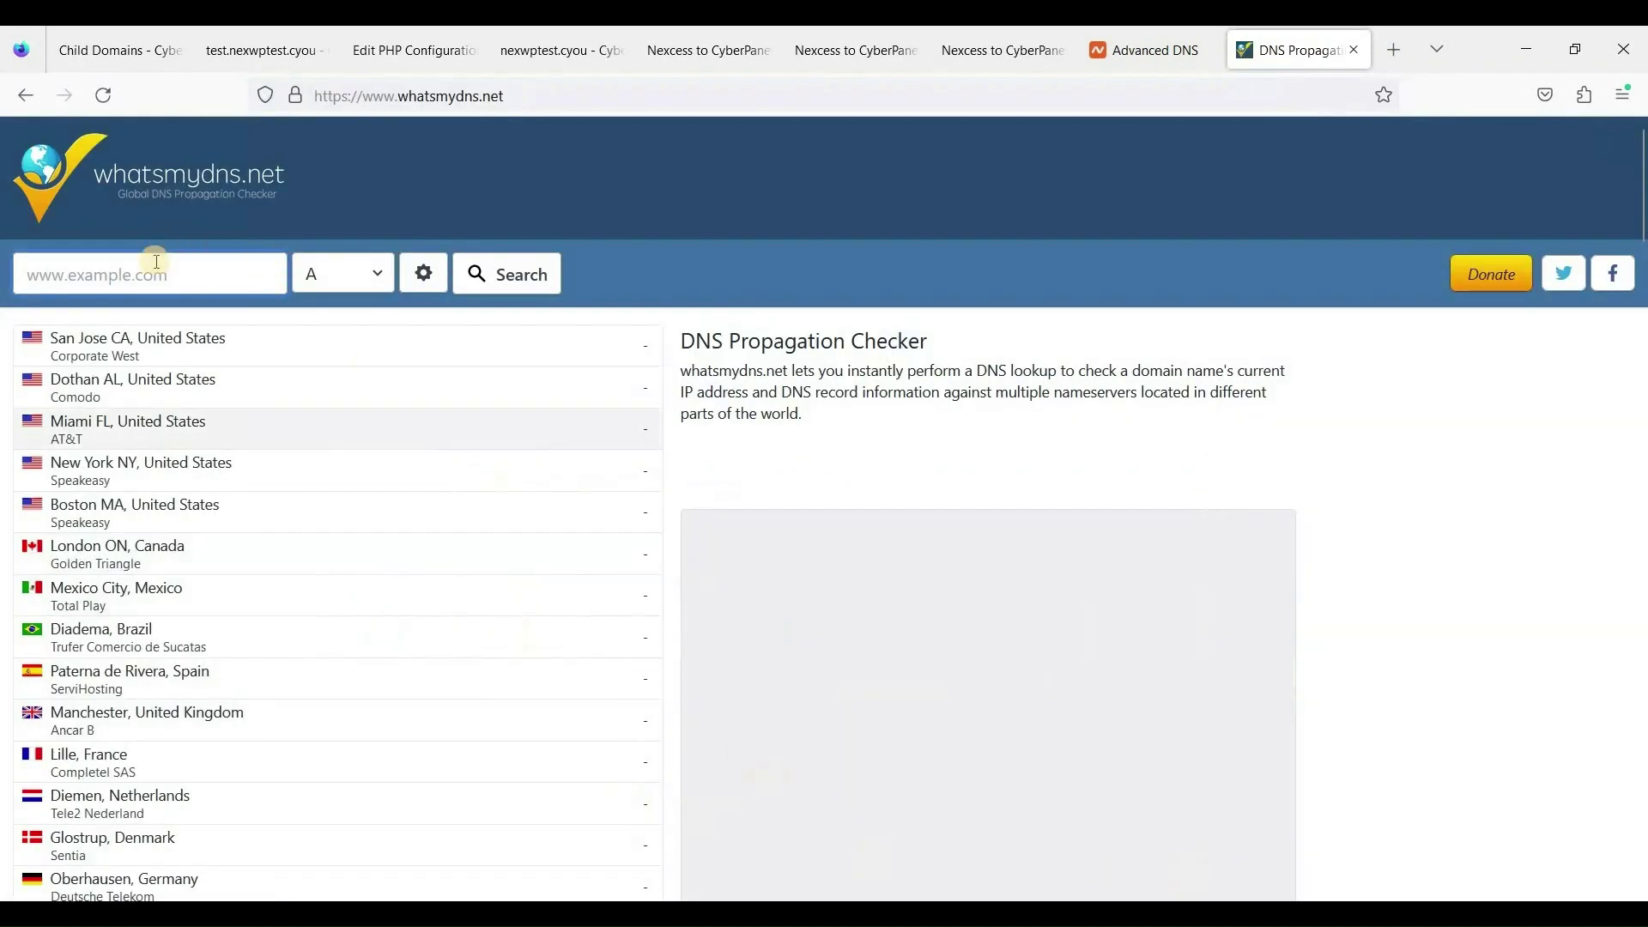
pyautogui.click(202, 275)
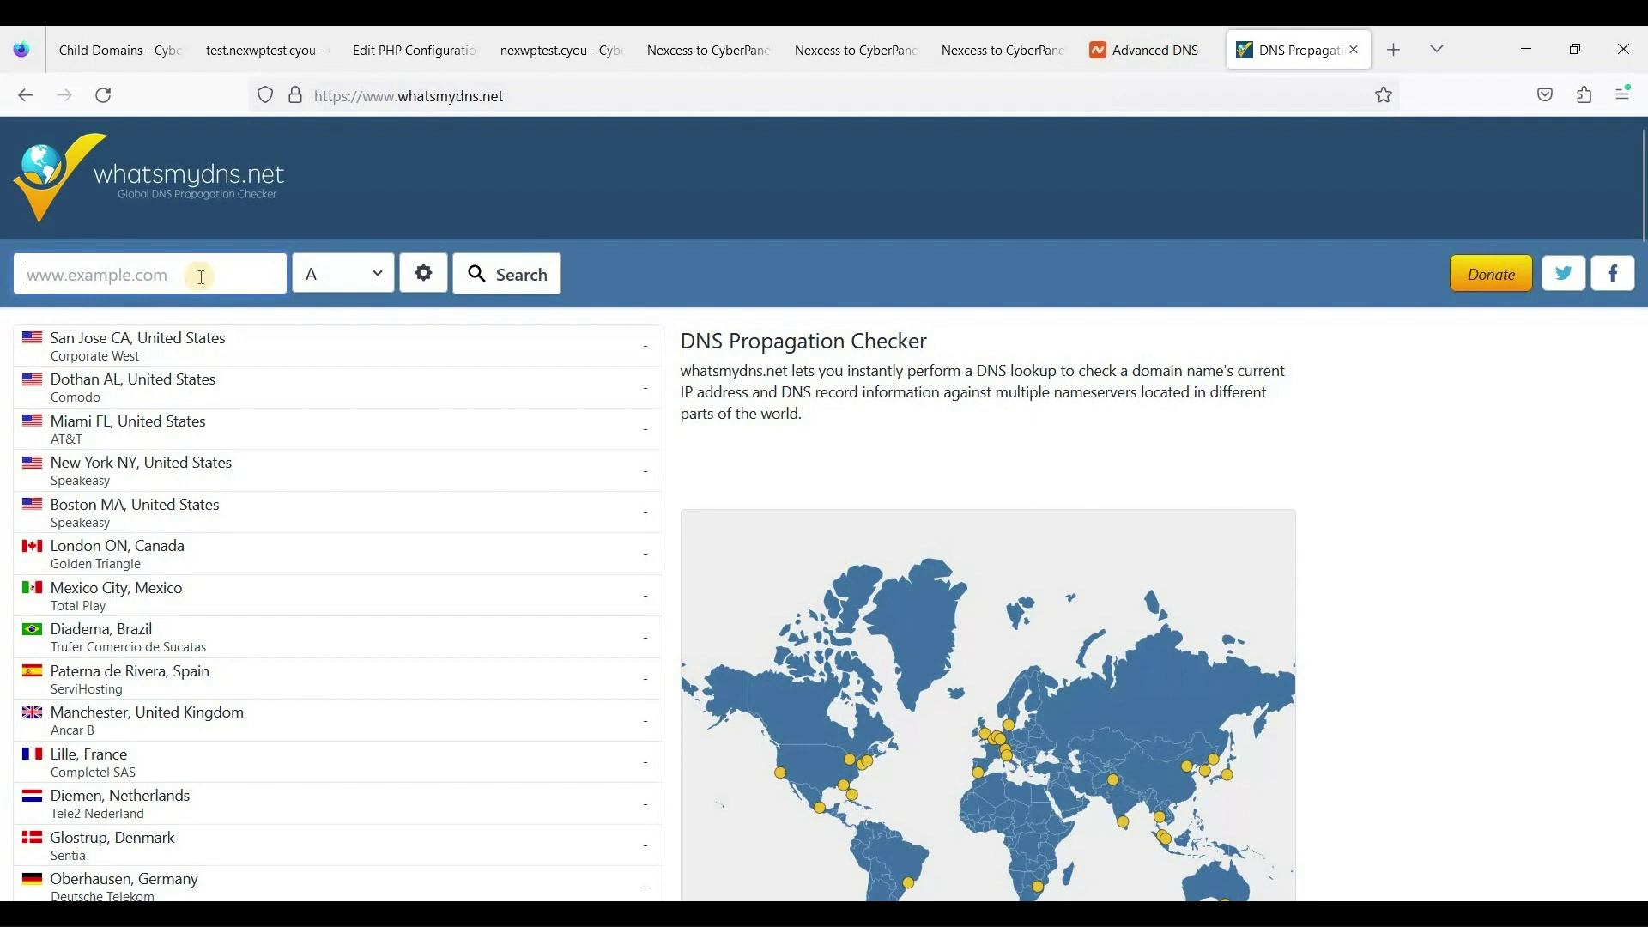
pyautogui.write('nexwptest.c')
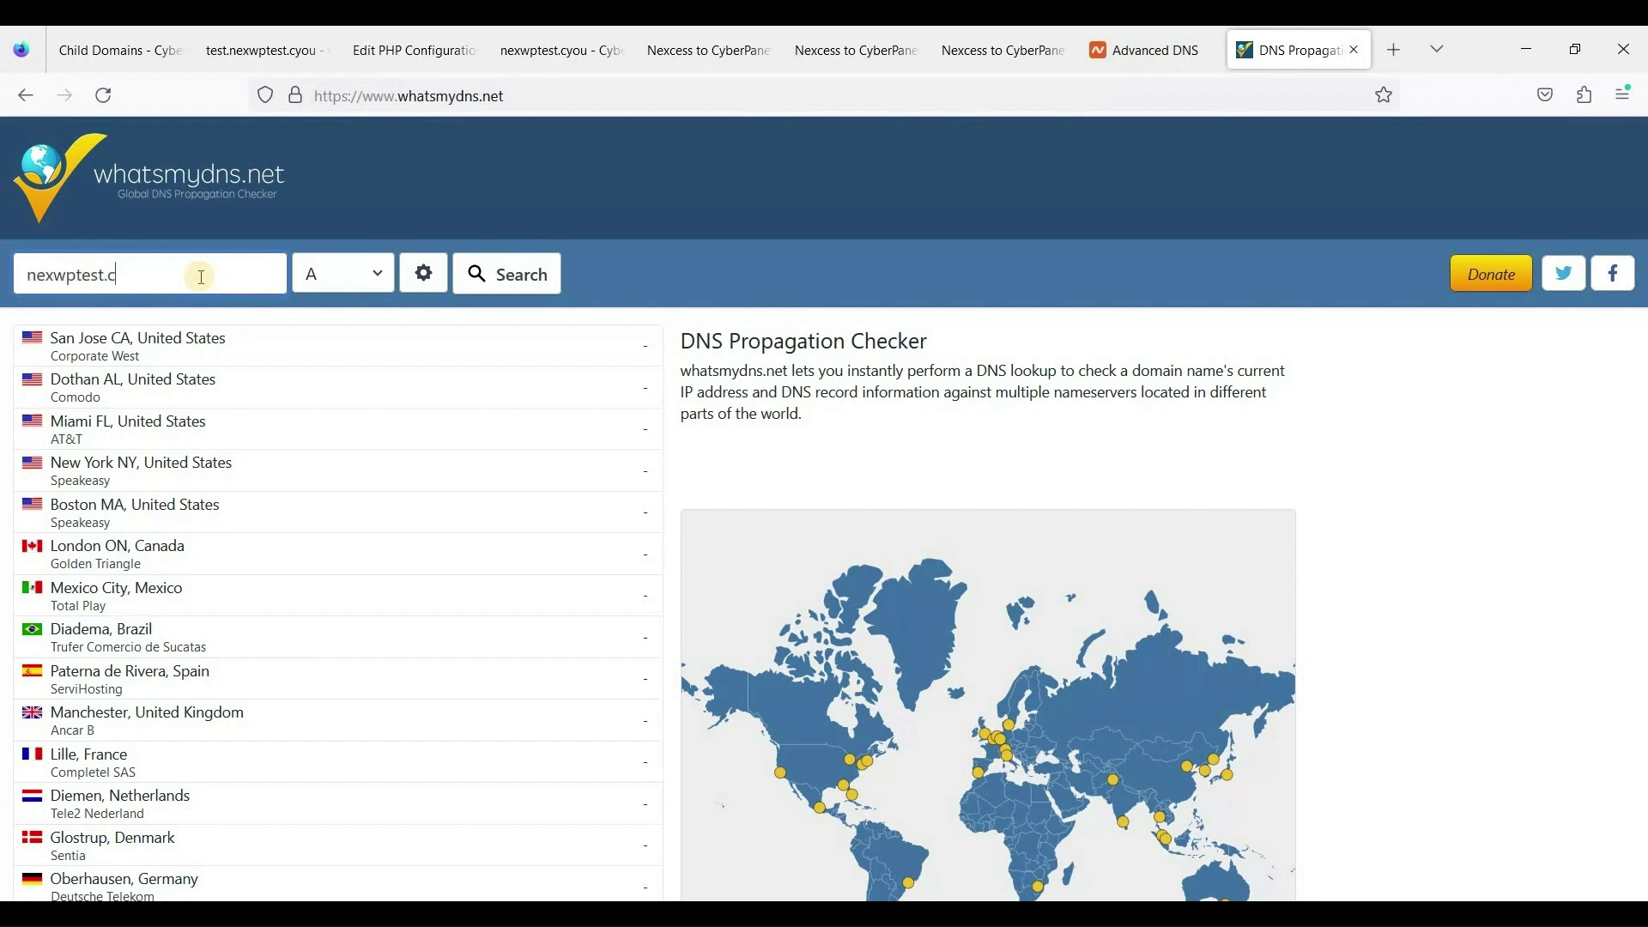
pyautogui.write('you')
pyautogui.press('Return')
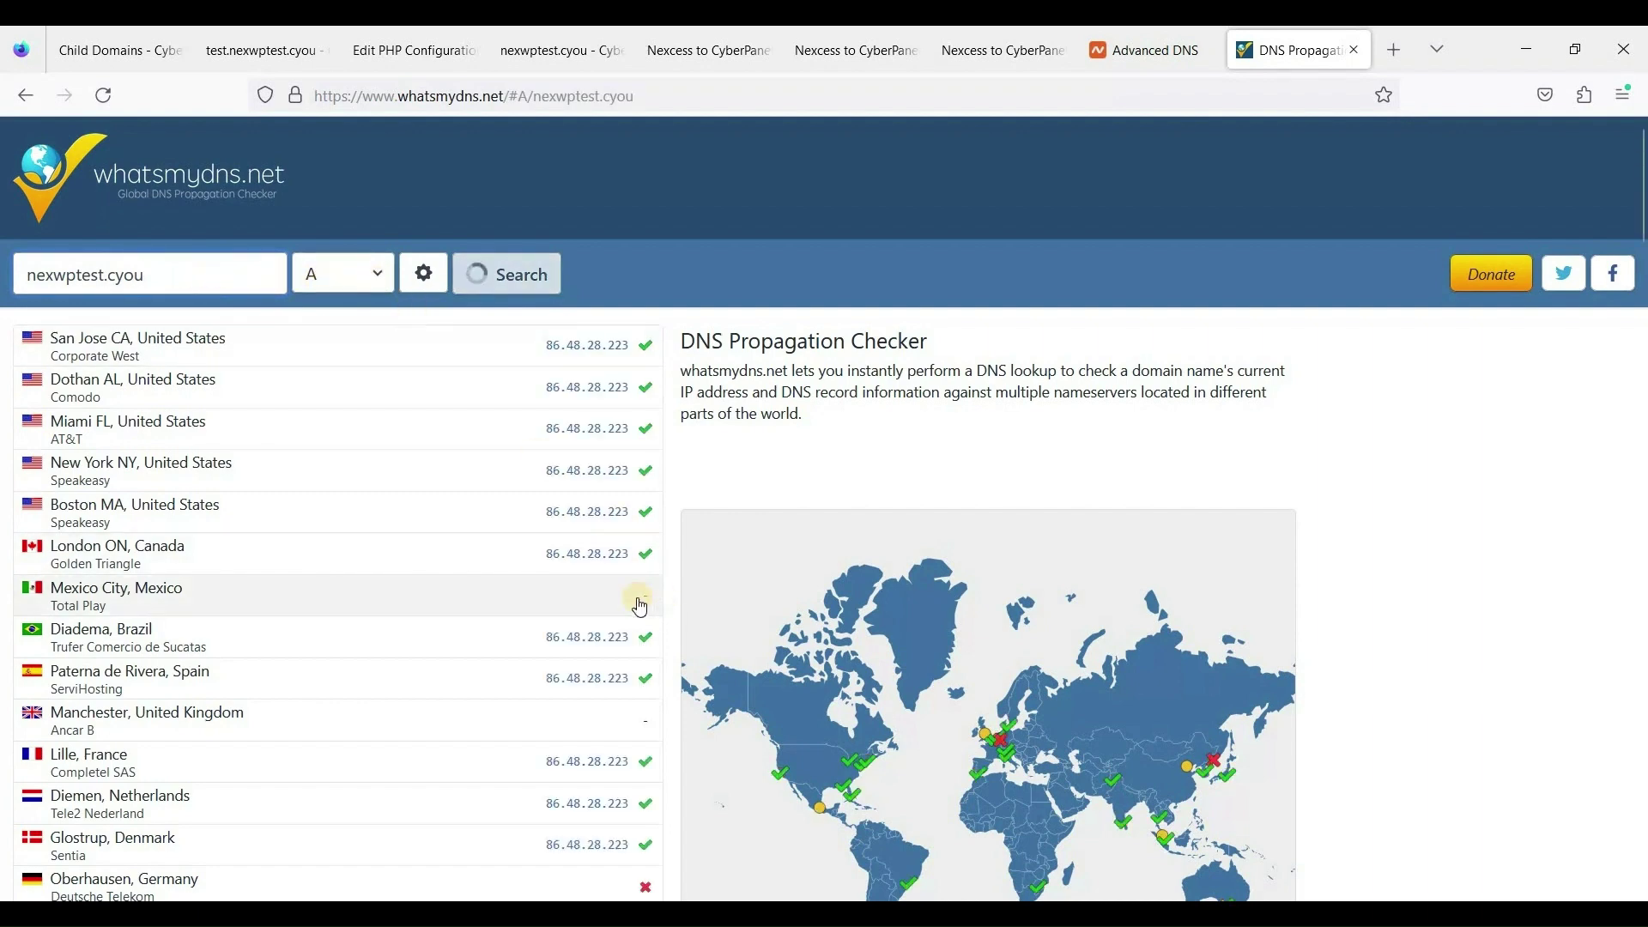
# Rerun the check and confirm most locations resolve 86.48.28.223, with Beijing and Auckland failing.
pyautogui.scroll(-3, 652, 751)
pyautogui.scroll(3, 648, 611)
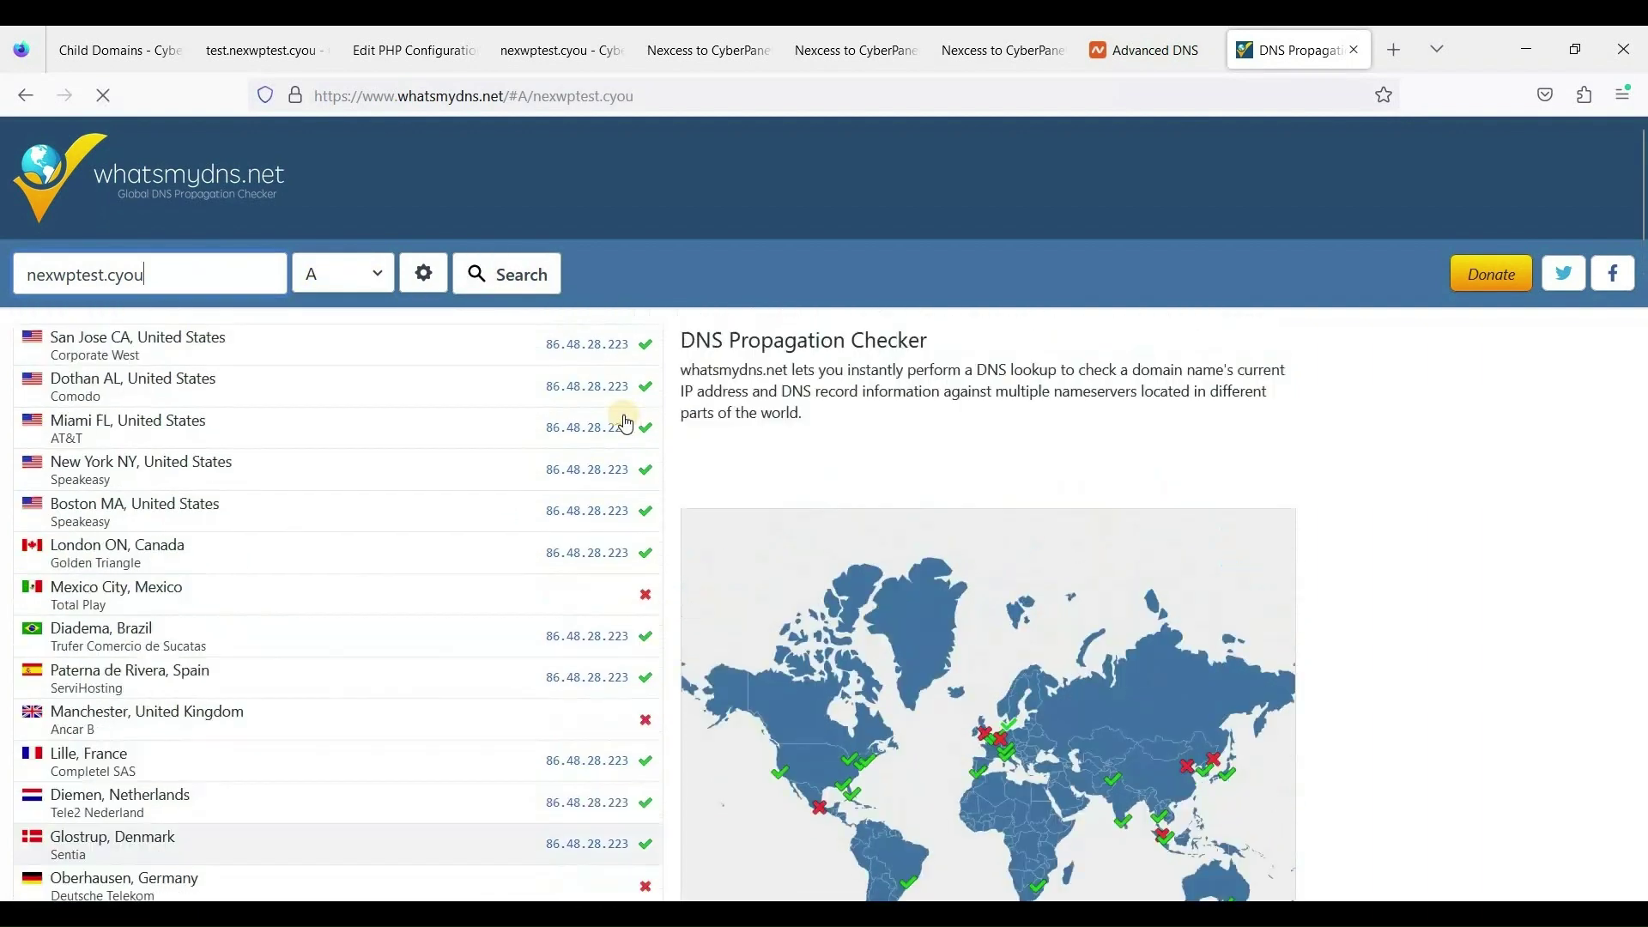
pyautogui.scroll(-2, 652, 506)
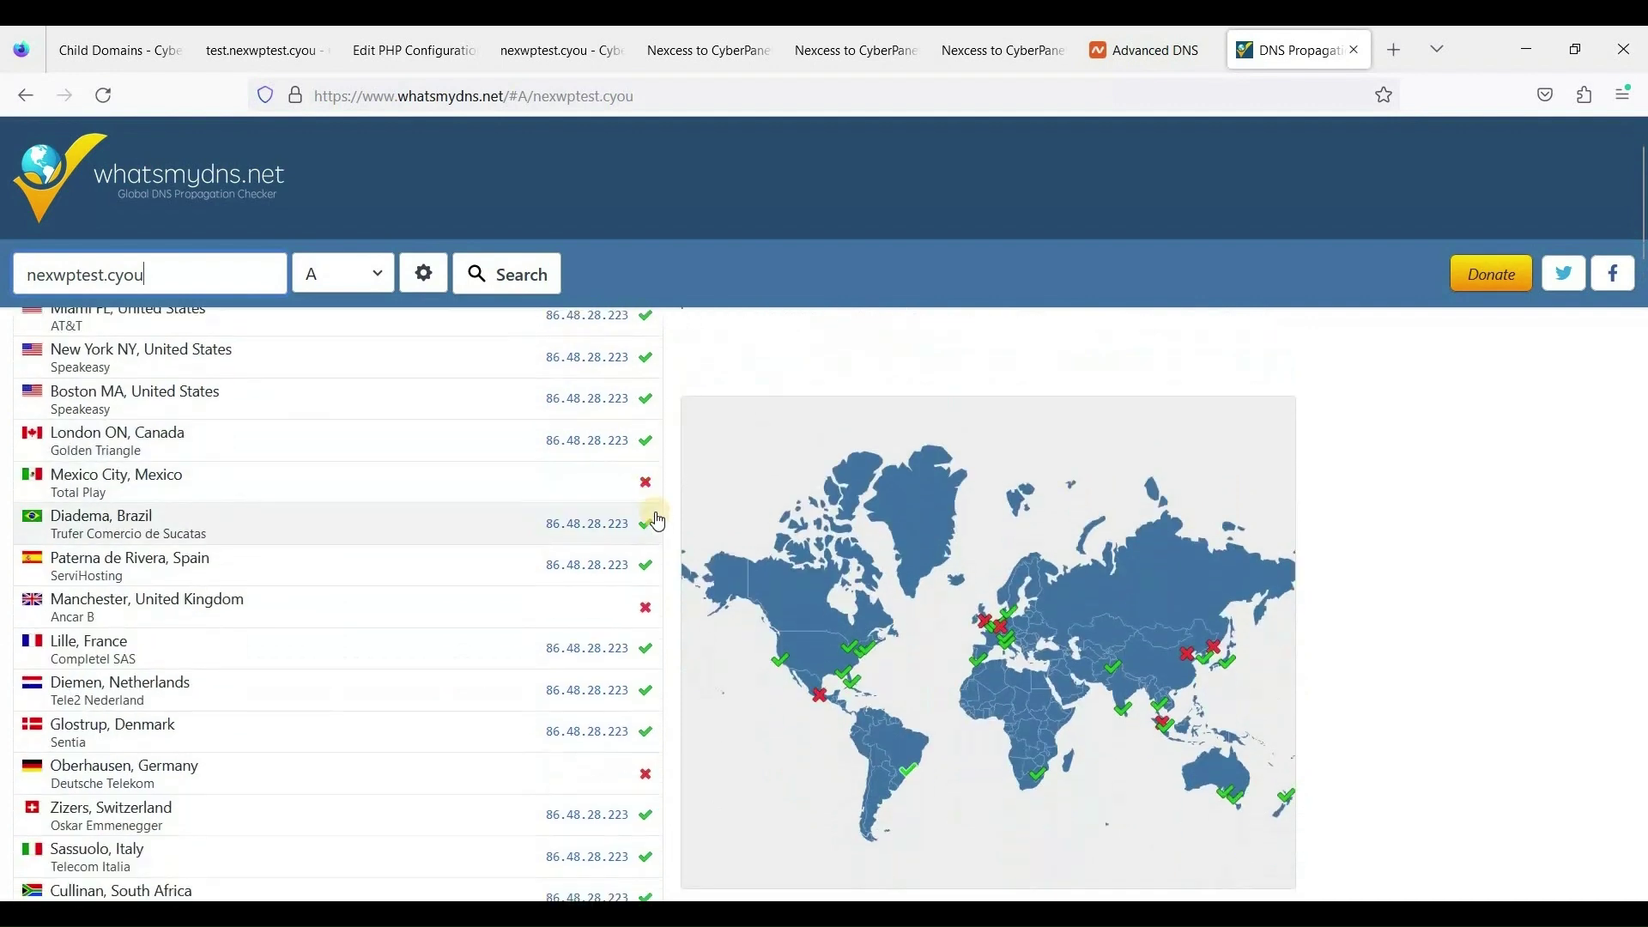
pyautogui.scroll(2, 658, 532)
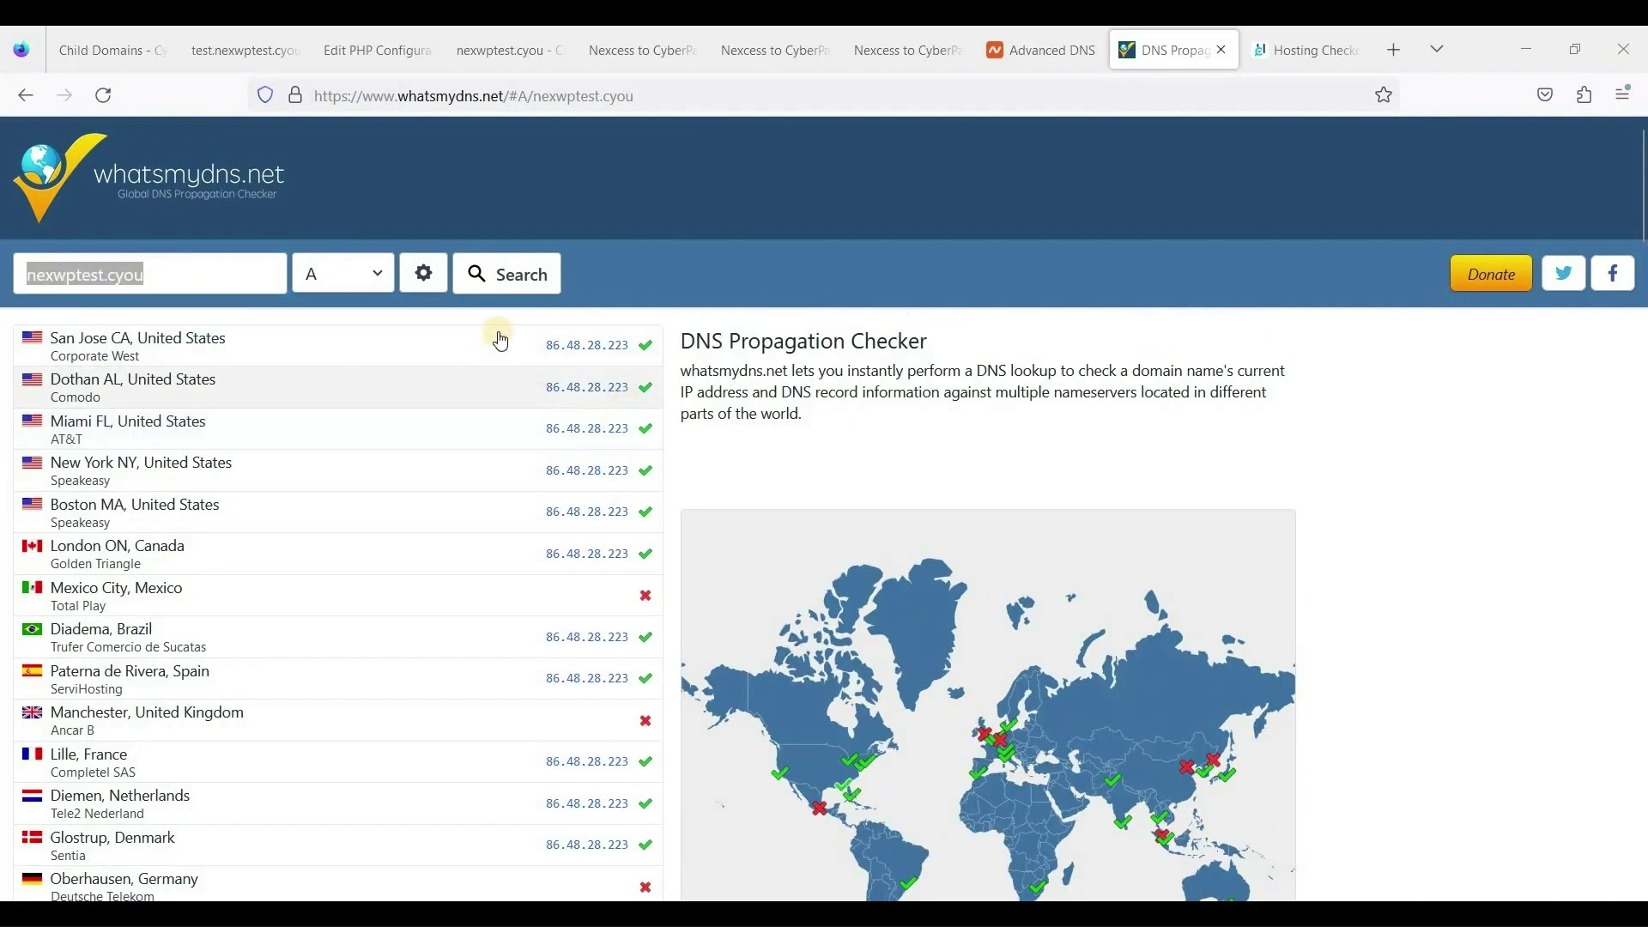
pyautogui.click(508, 276)
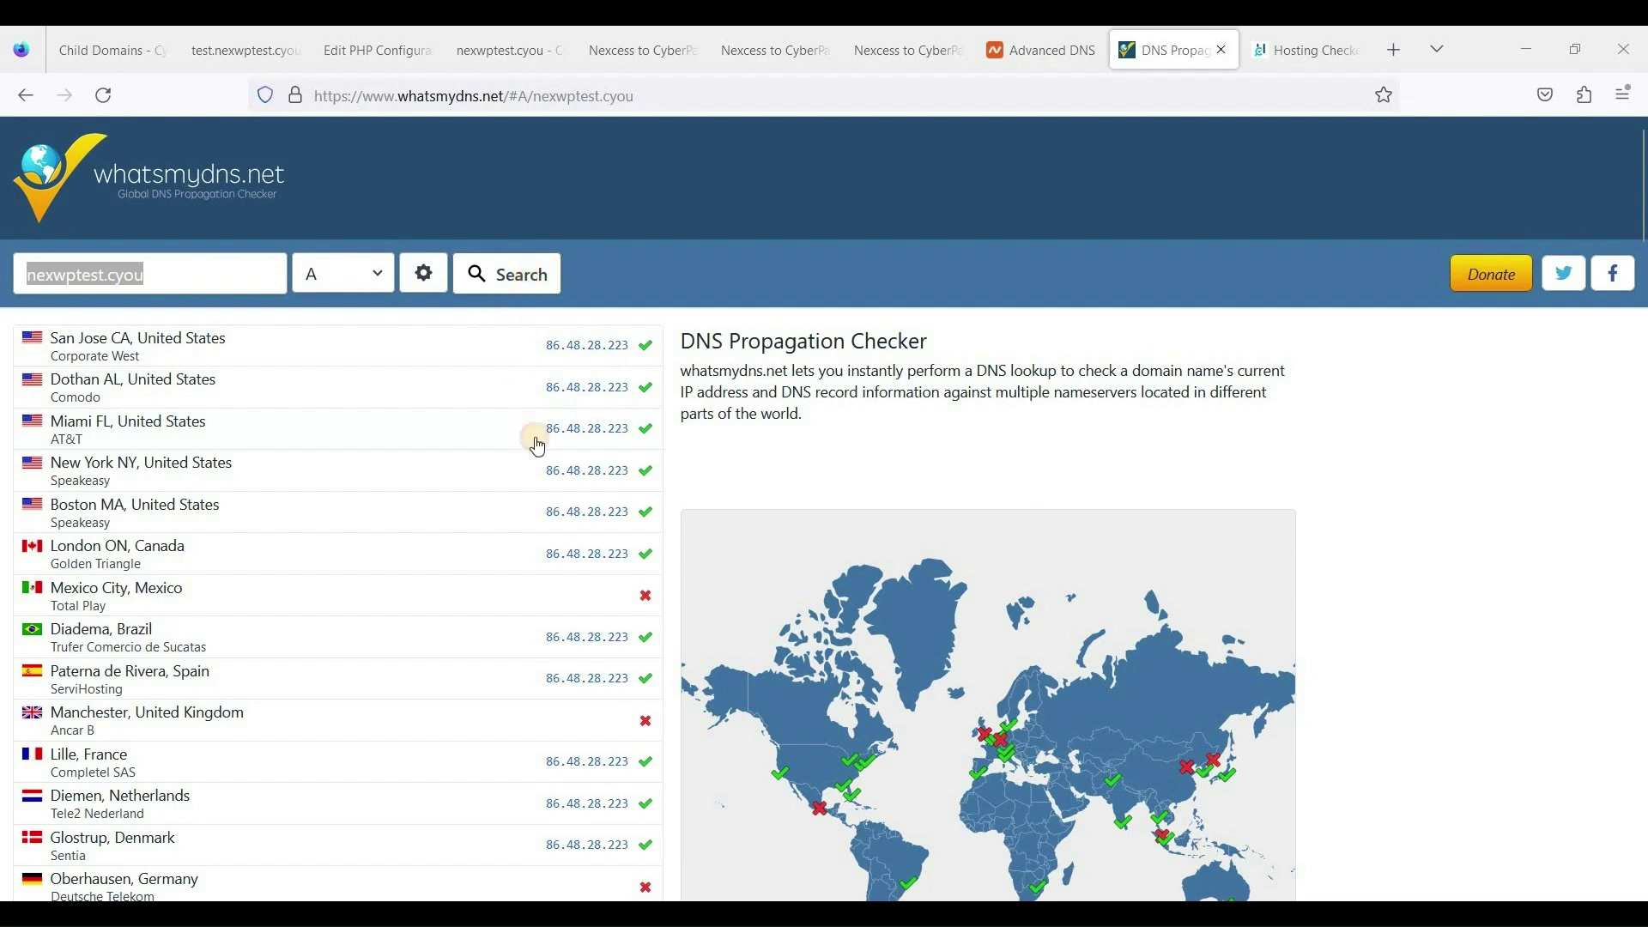
pyautogui.scroll(-2, 651, 569)
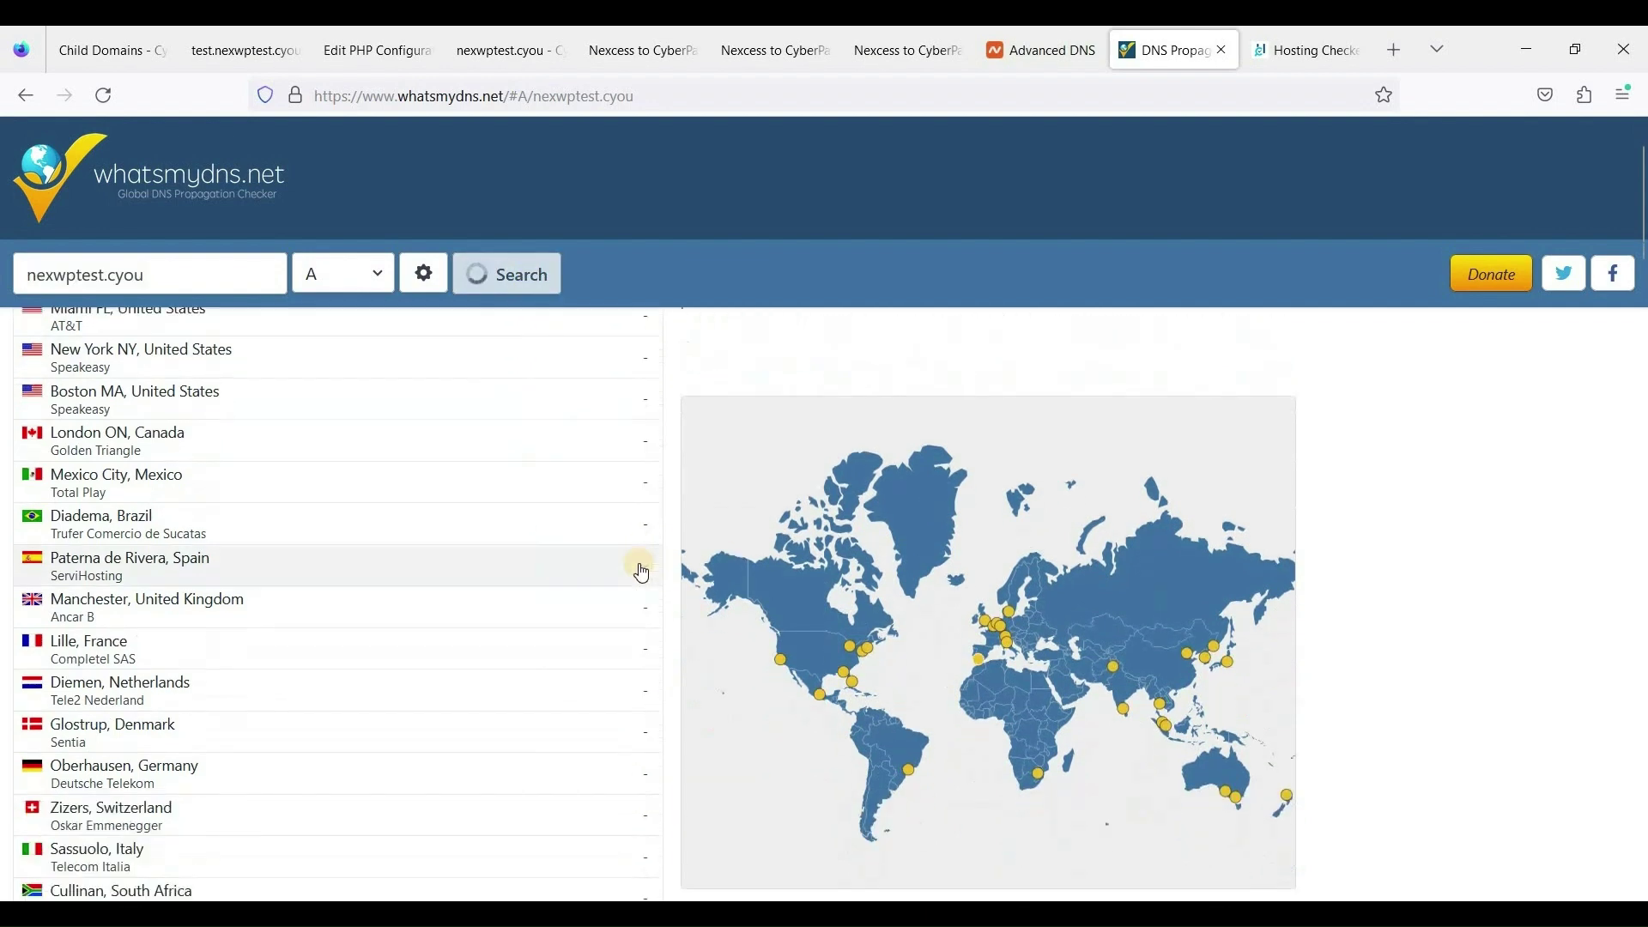
pyautogui.scroll(2, 636, 563)
pyautogui.scroll(-4, 632, 552)
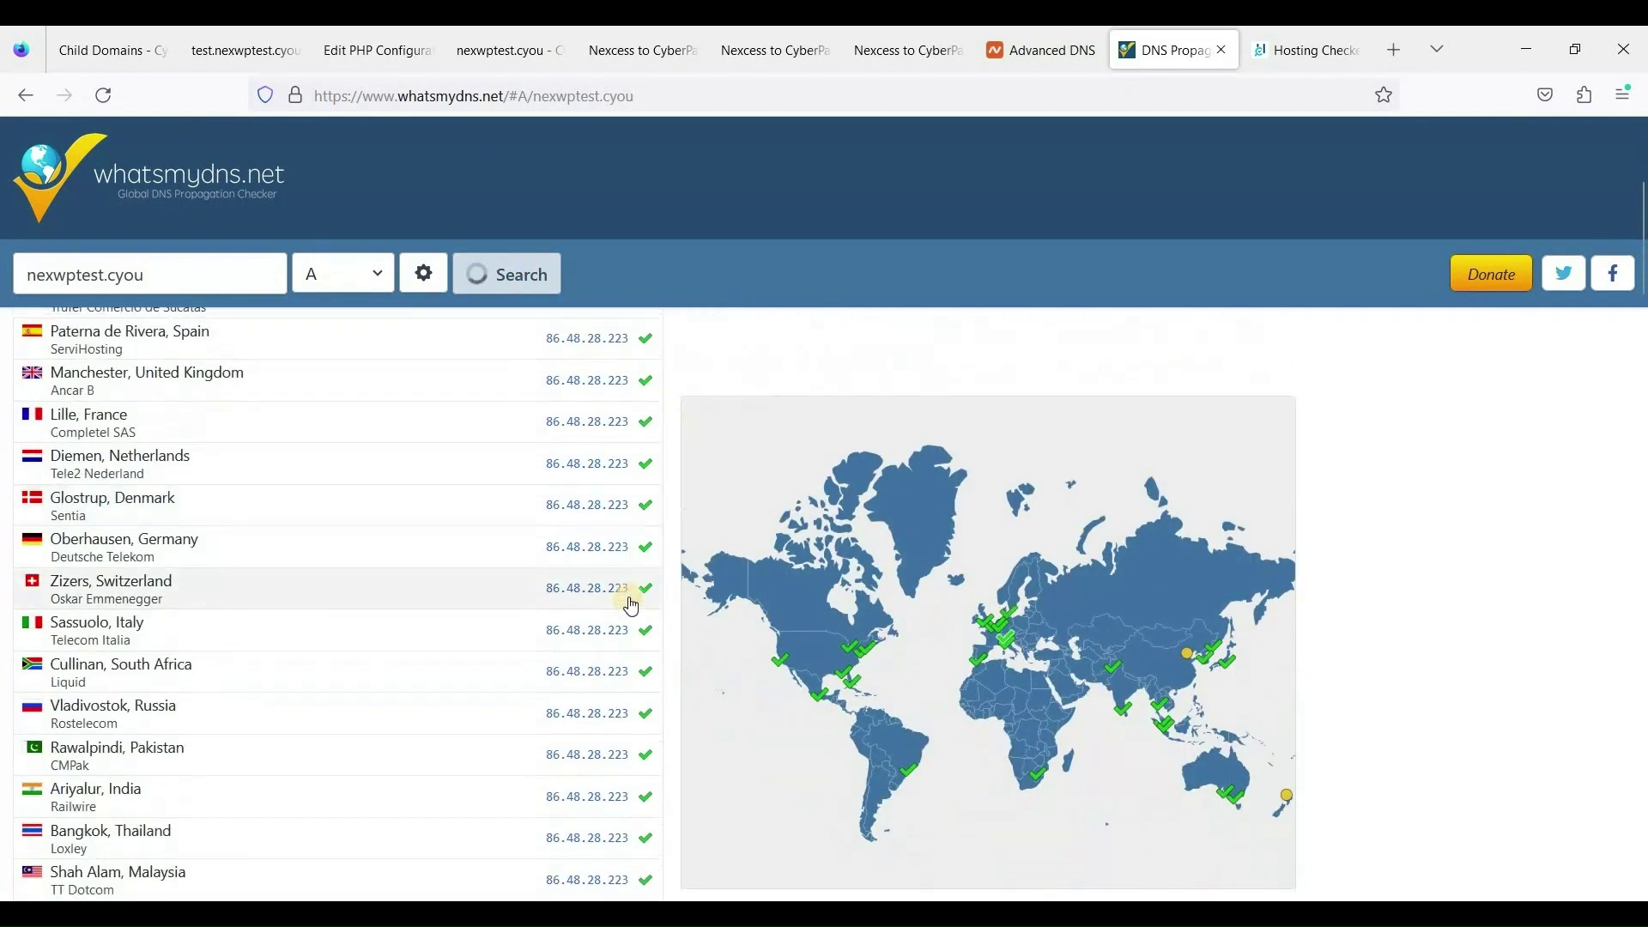
pyautogui.scroll(4, 639, 562)
pyautogui.scroll(-10, 733, 592)
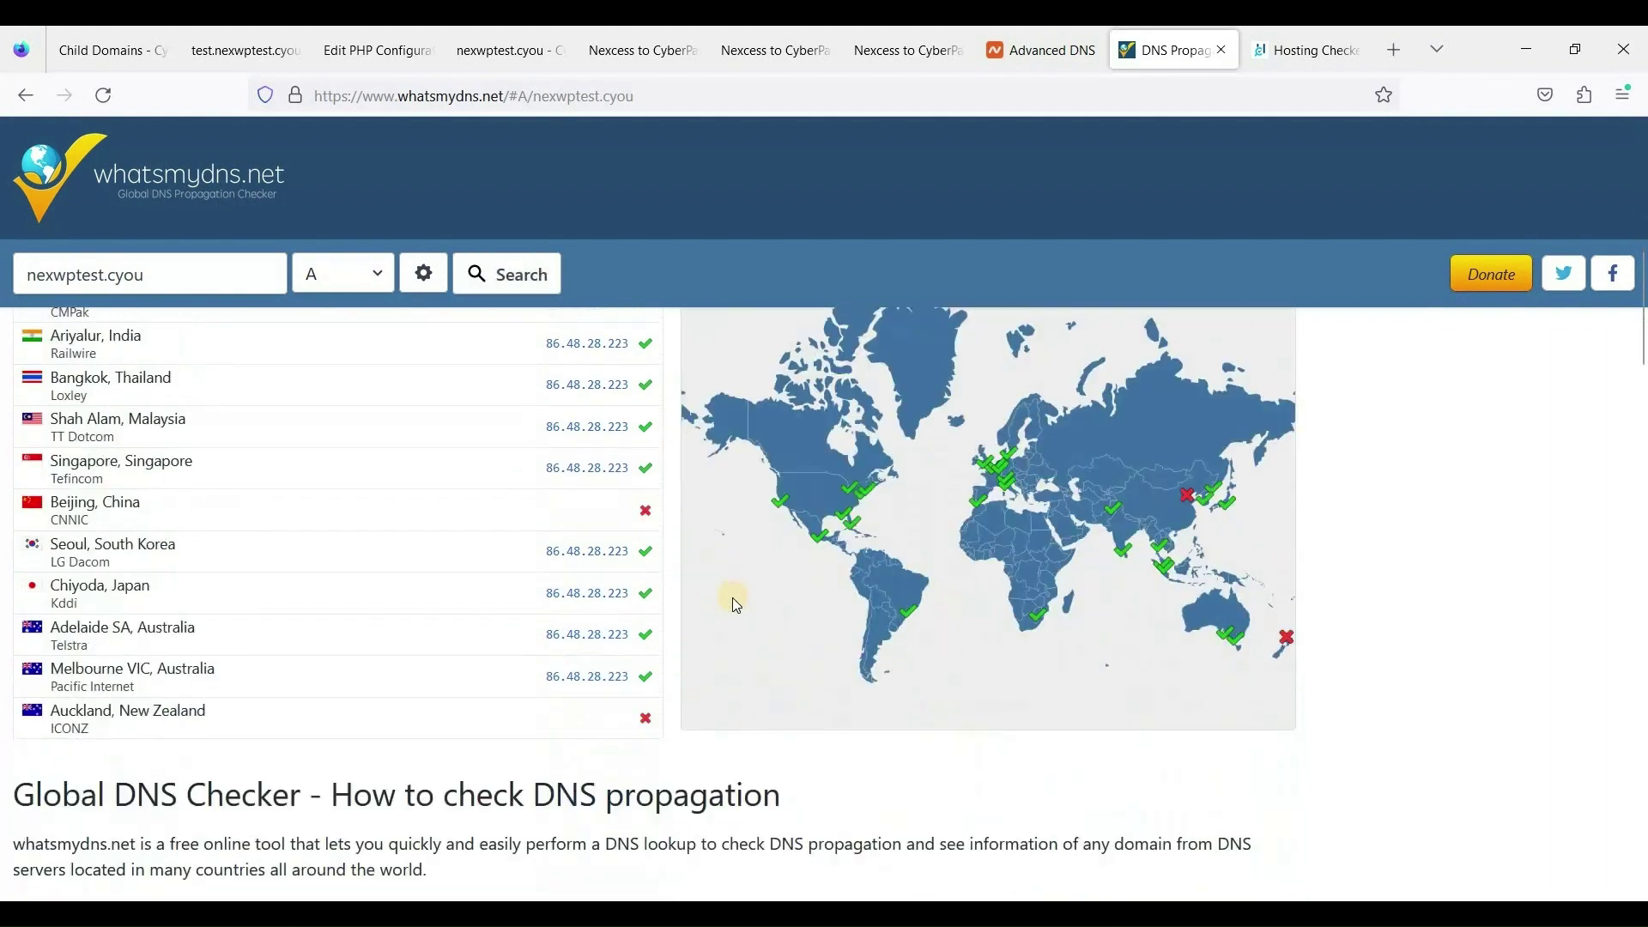
pyautogui.scroll(10, 729, 600)
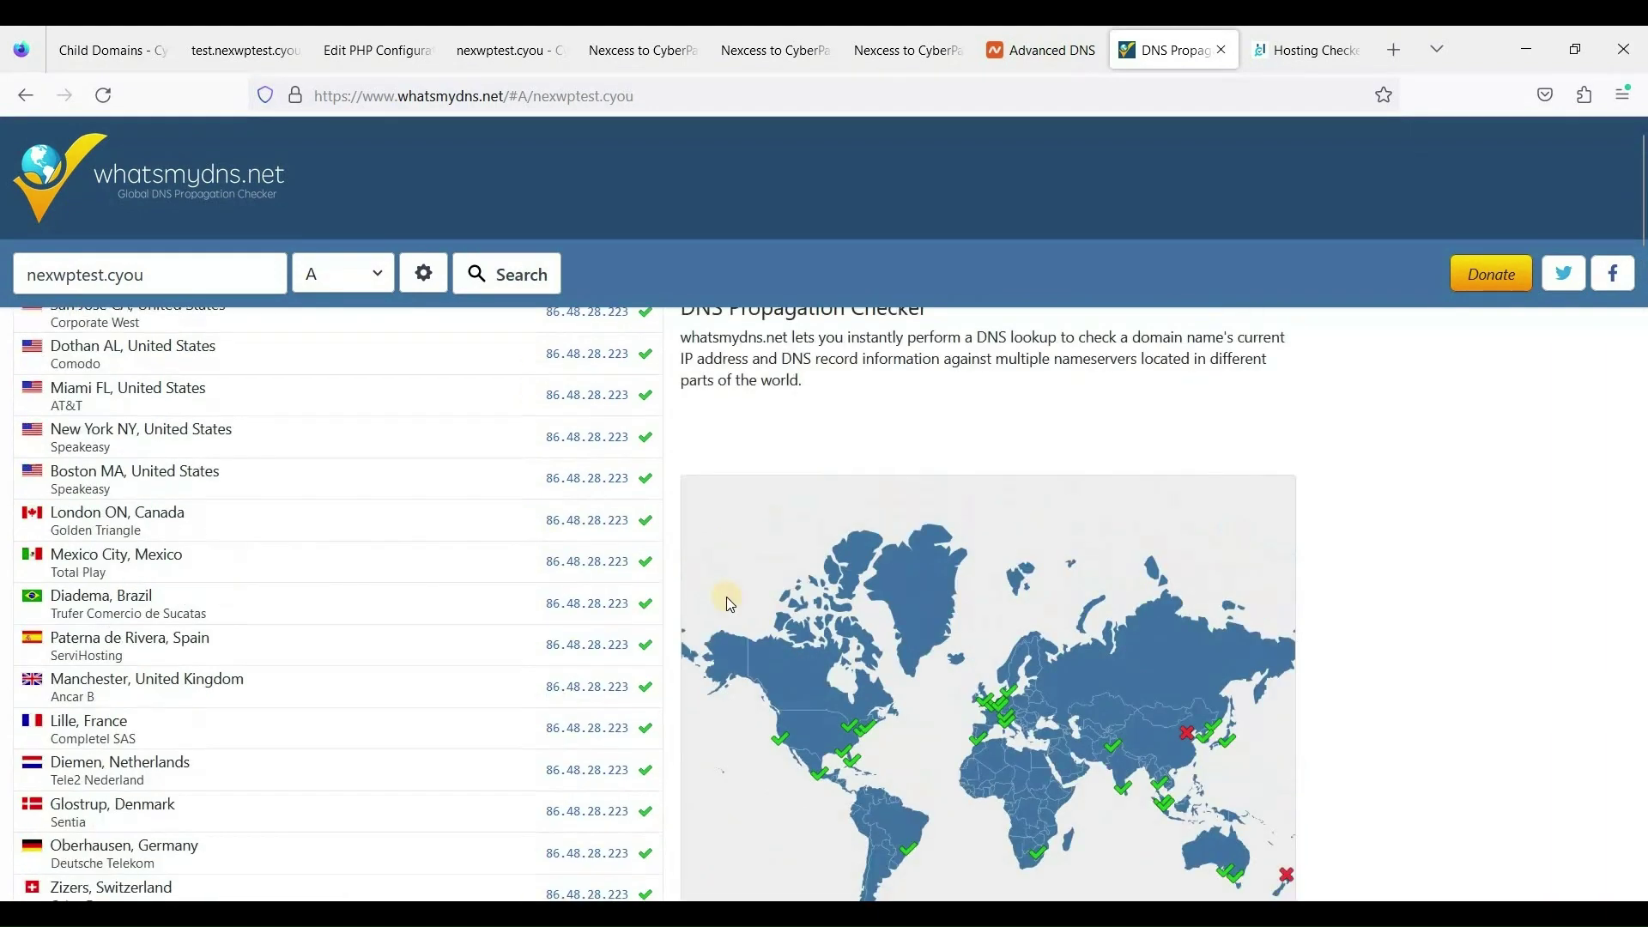
pyautogui.scroll(-10, 660, 568)
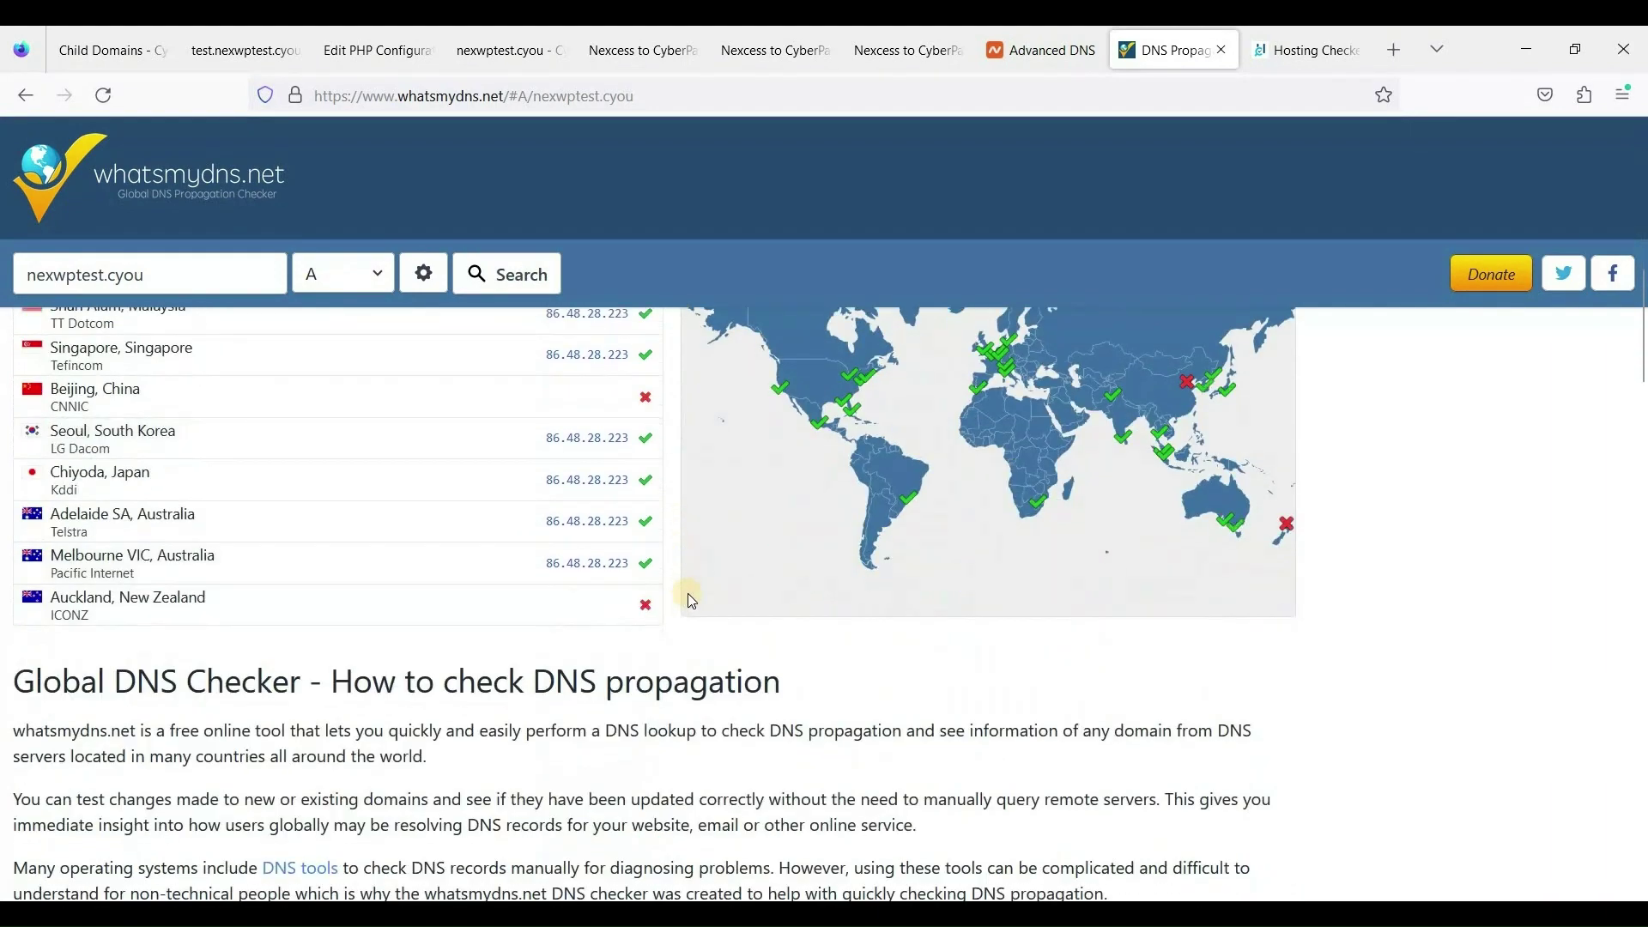
# Reload the recipe site, then enter nexwptest.cyou as the SSL Server Test hostname.
pyautogui.hotkey('ctrl', 'shift', 'Tab')
pyautogui.hotkey('ctrl', 'shift', 'Tab')
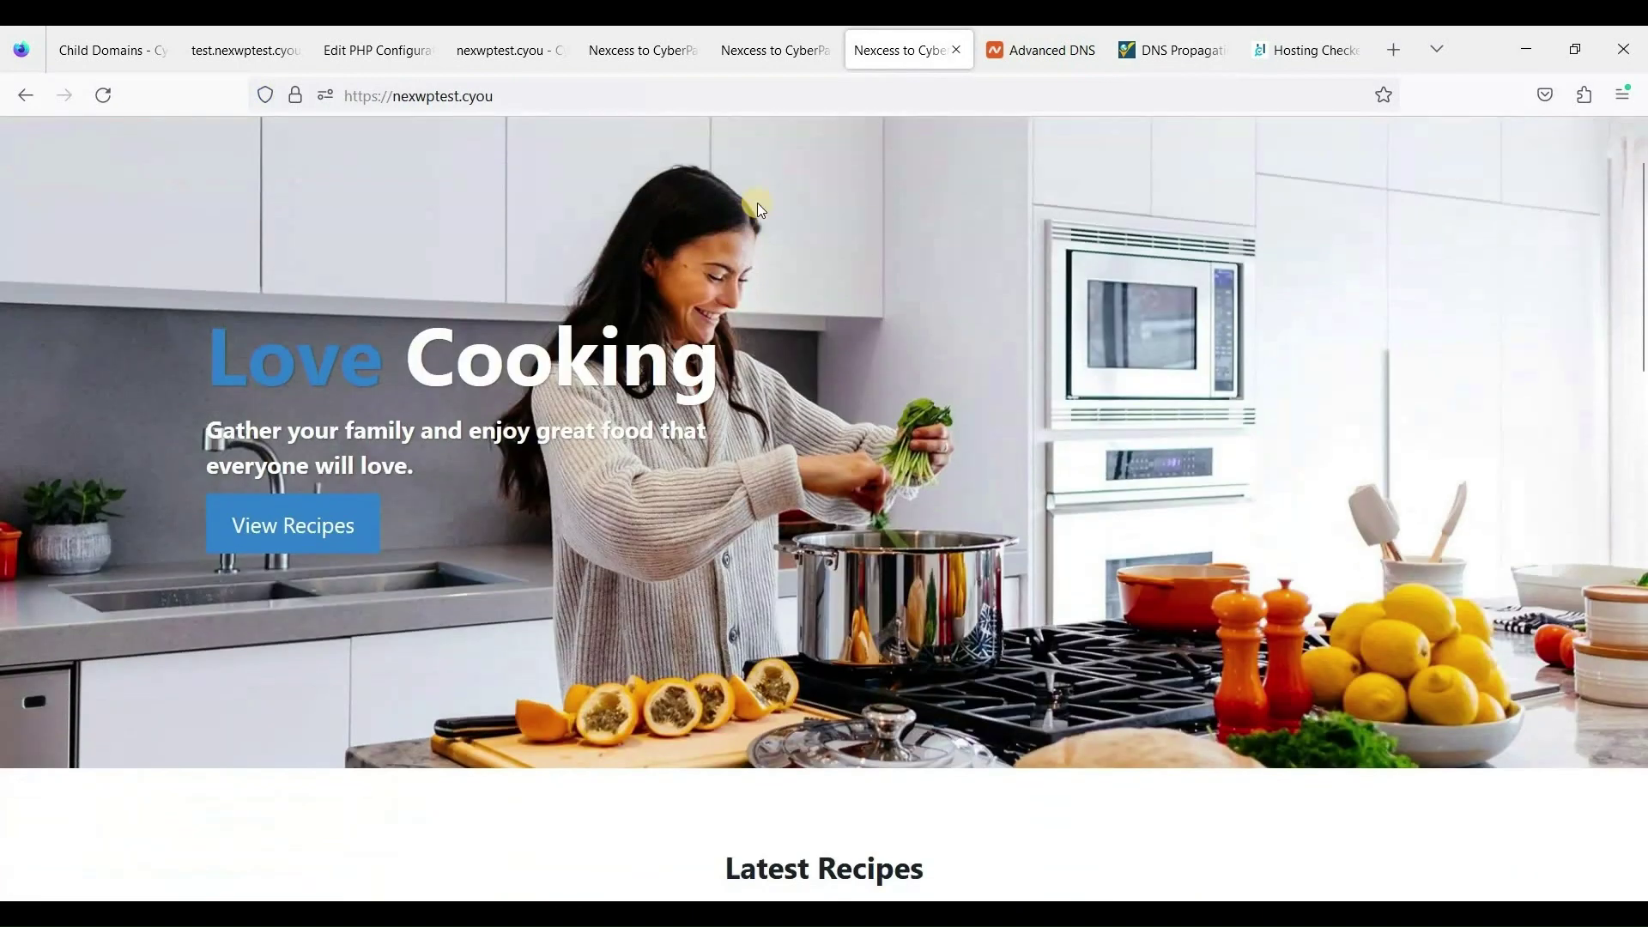
pyautogui.scroll(2, 761, 209)
pyautogui.rightClick(769, 177)
pyautogui.click(908, 204)
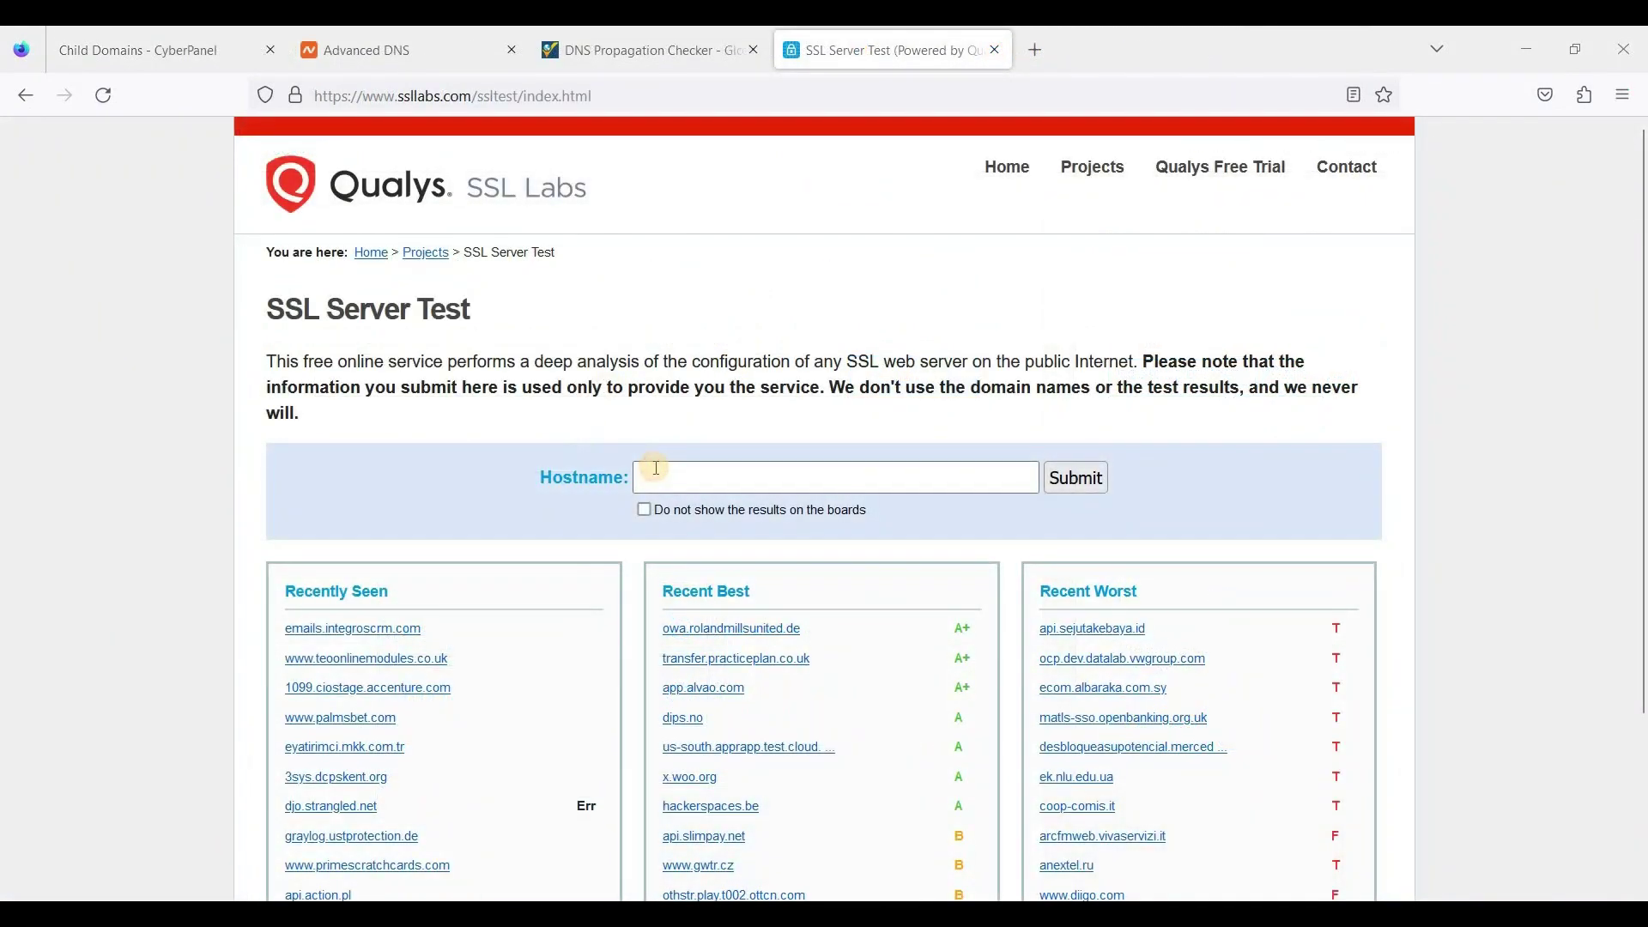
pyautogui.click(656, 468)
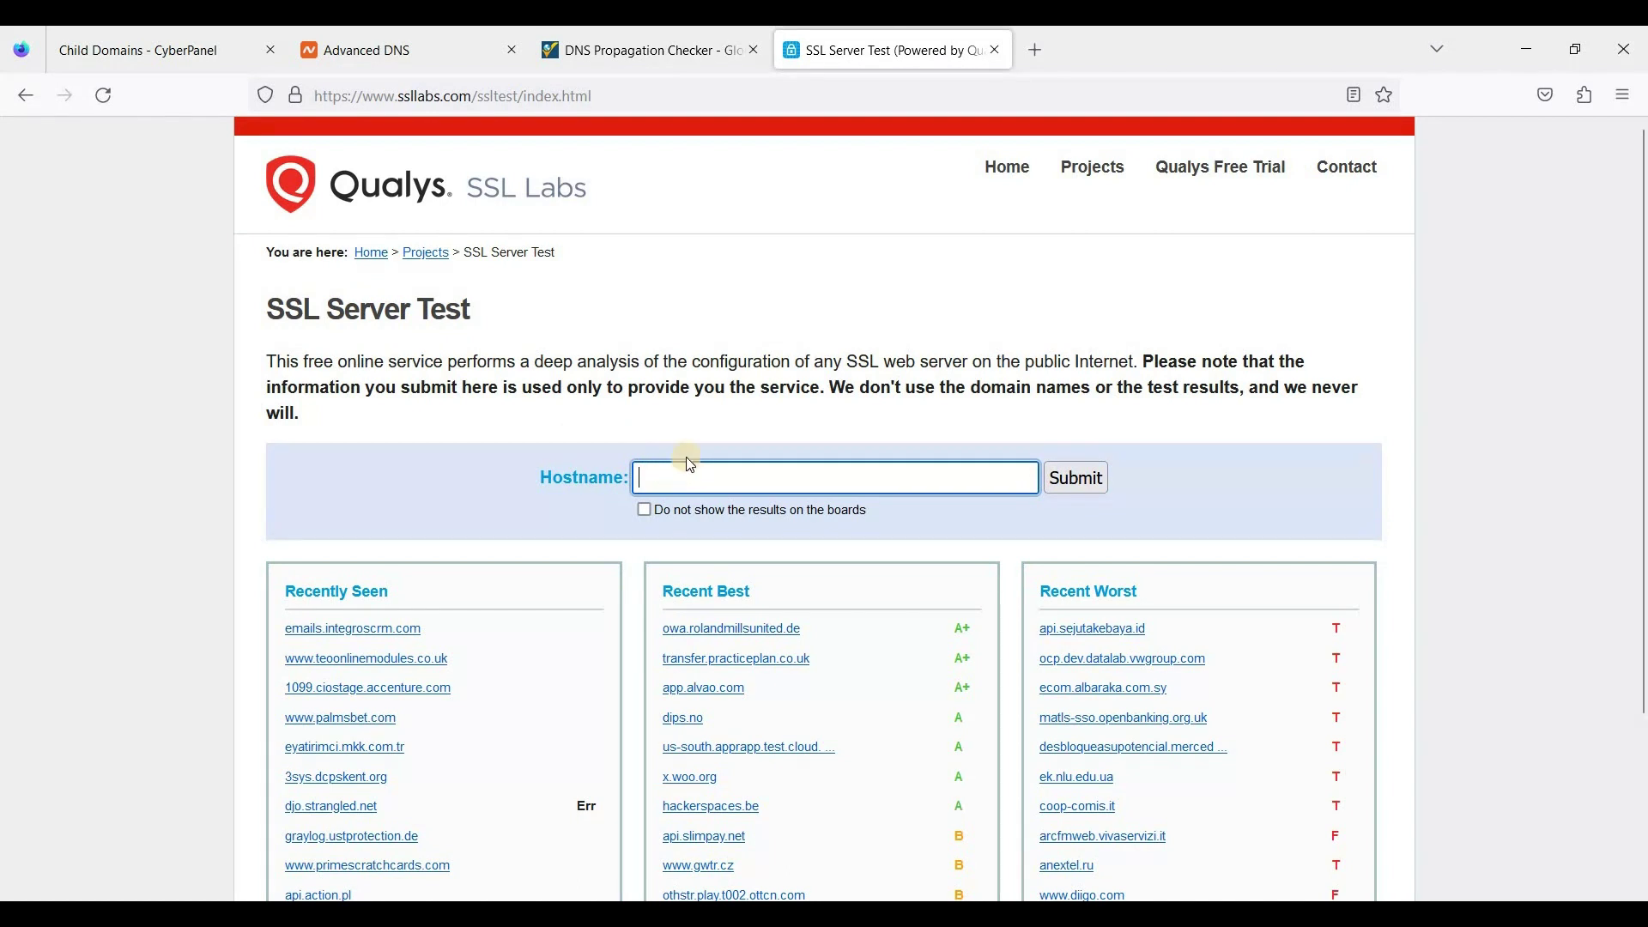
pyautogui.write('xwpt')
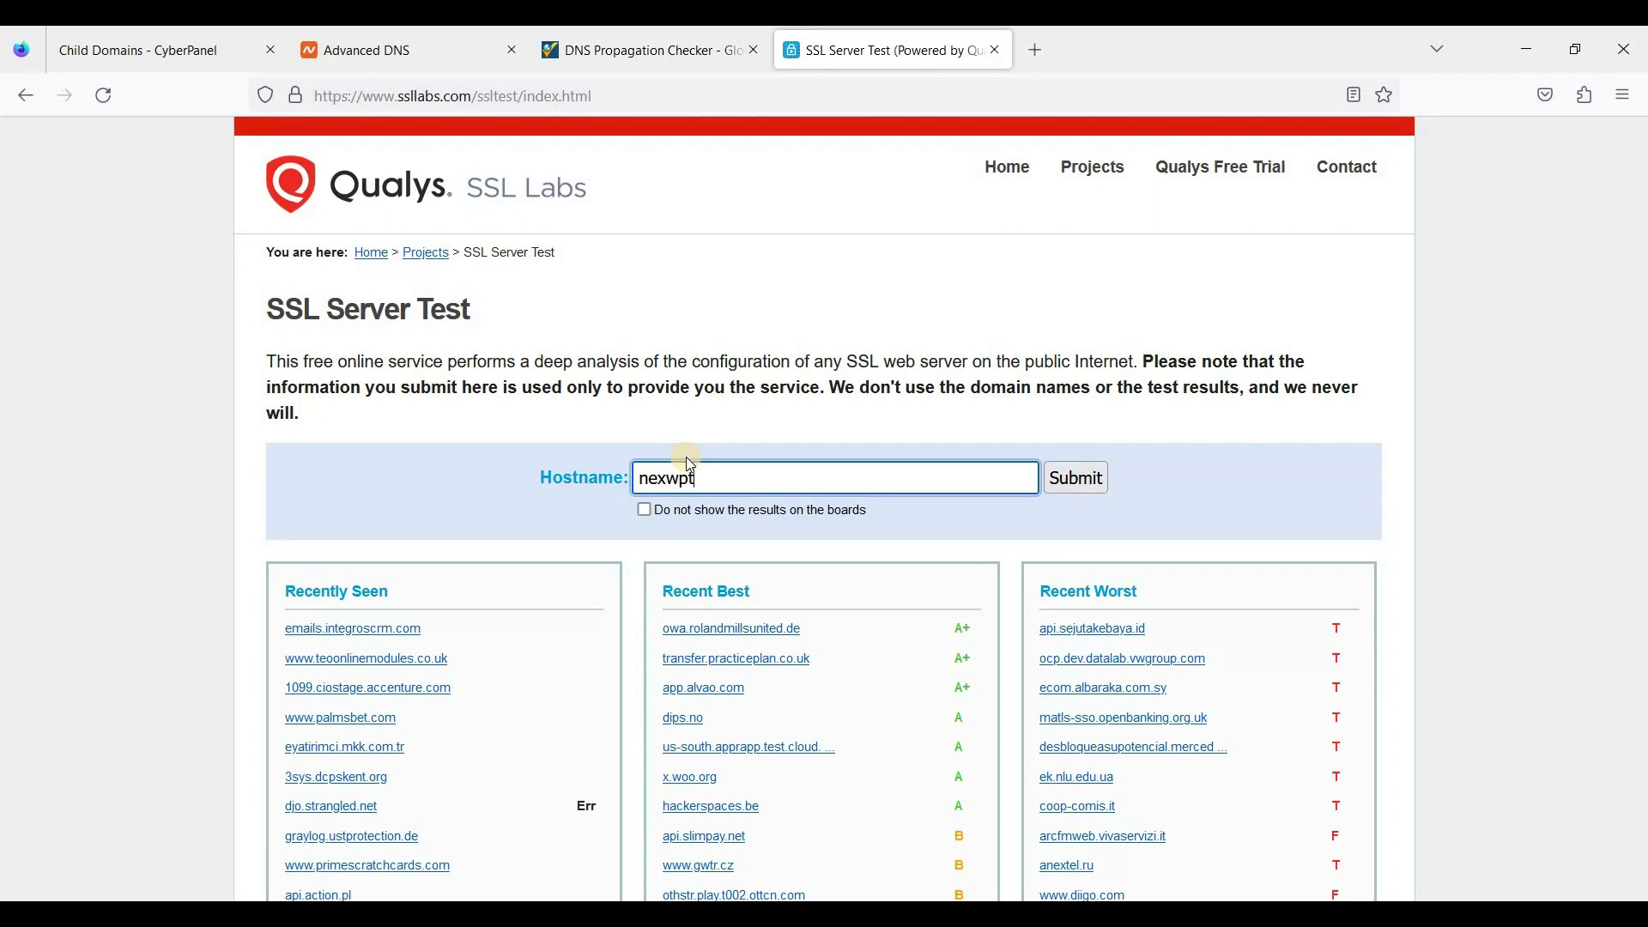
pyautogui.write('est.cyou')
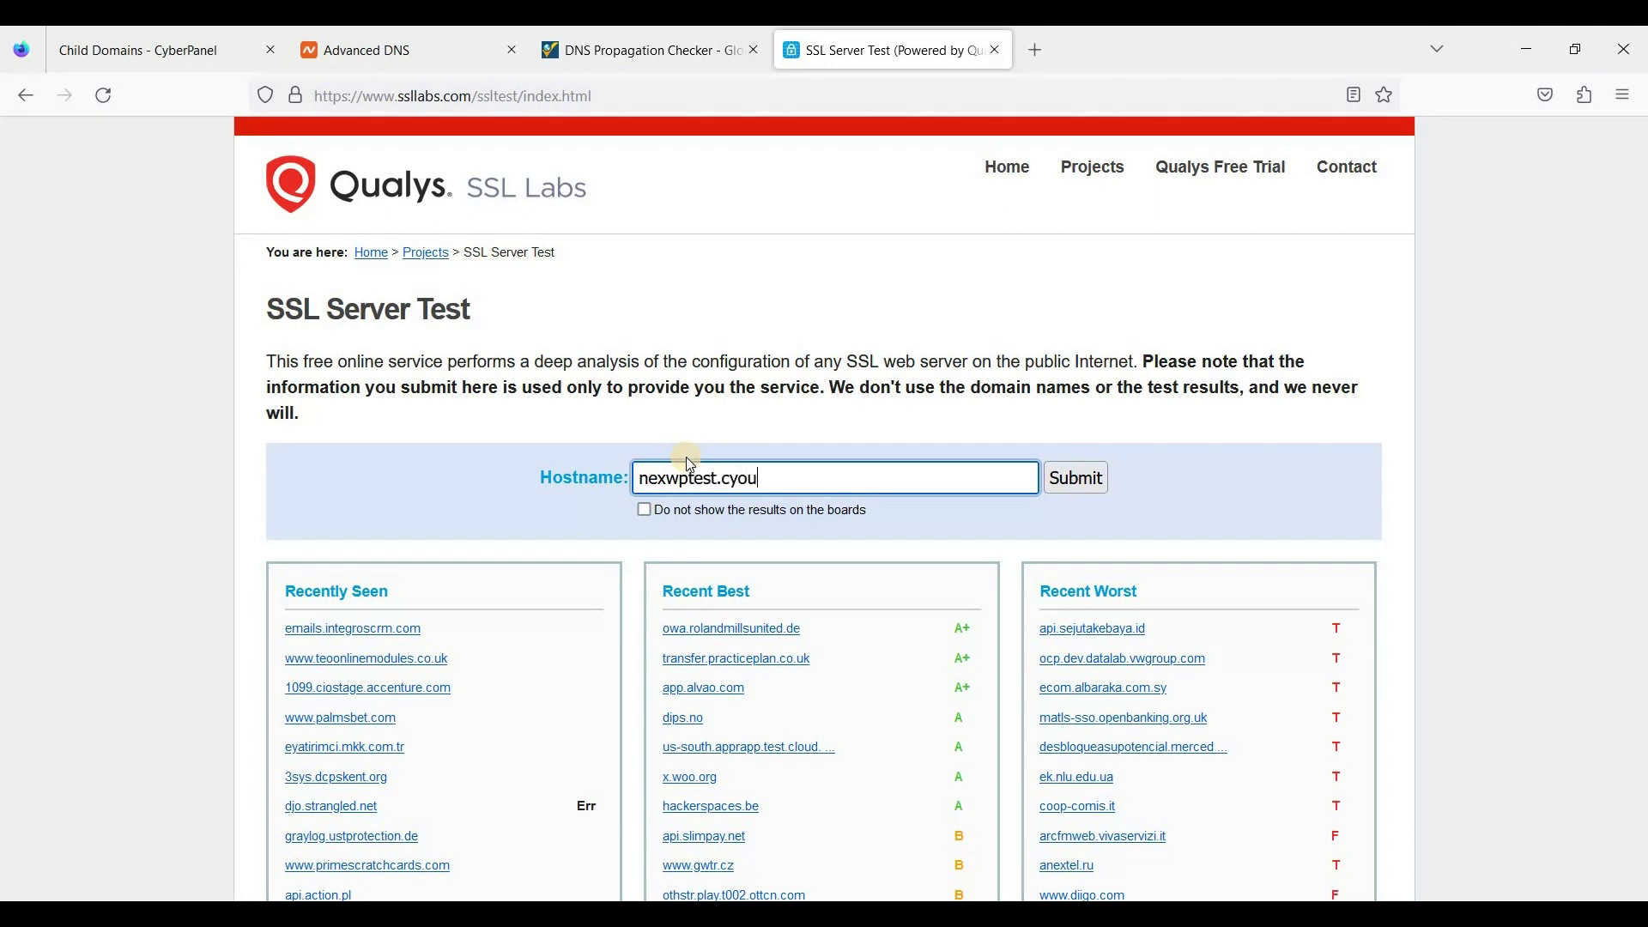